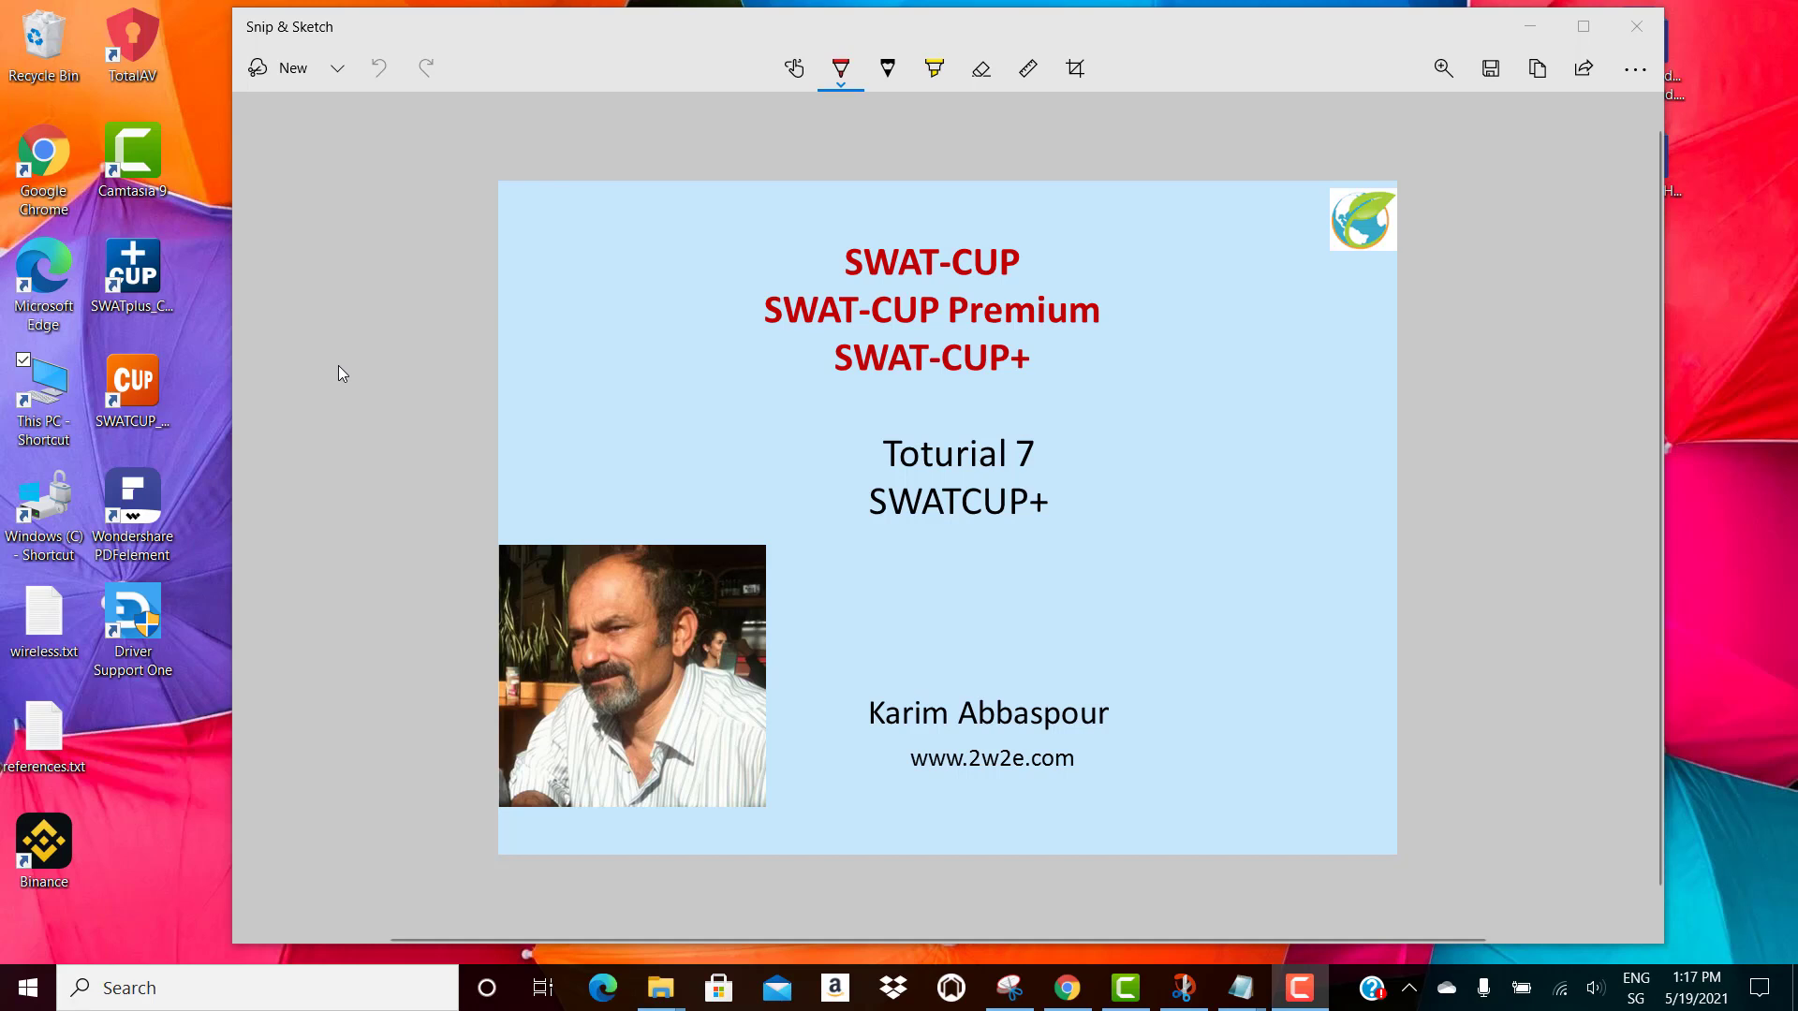
Step: Launch SWATplus-CUP from its desktop shortcut
double_click(143, 298)
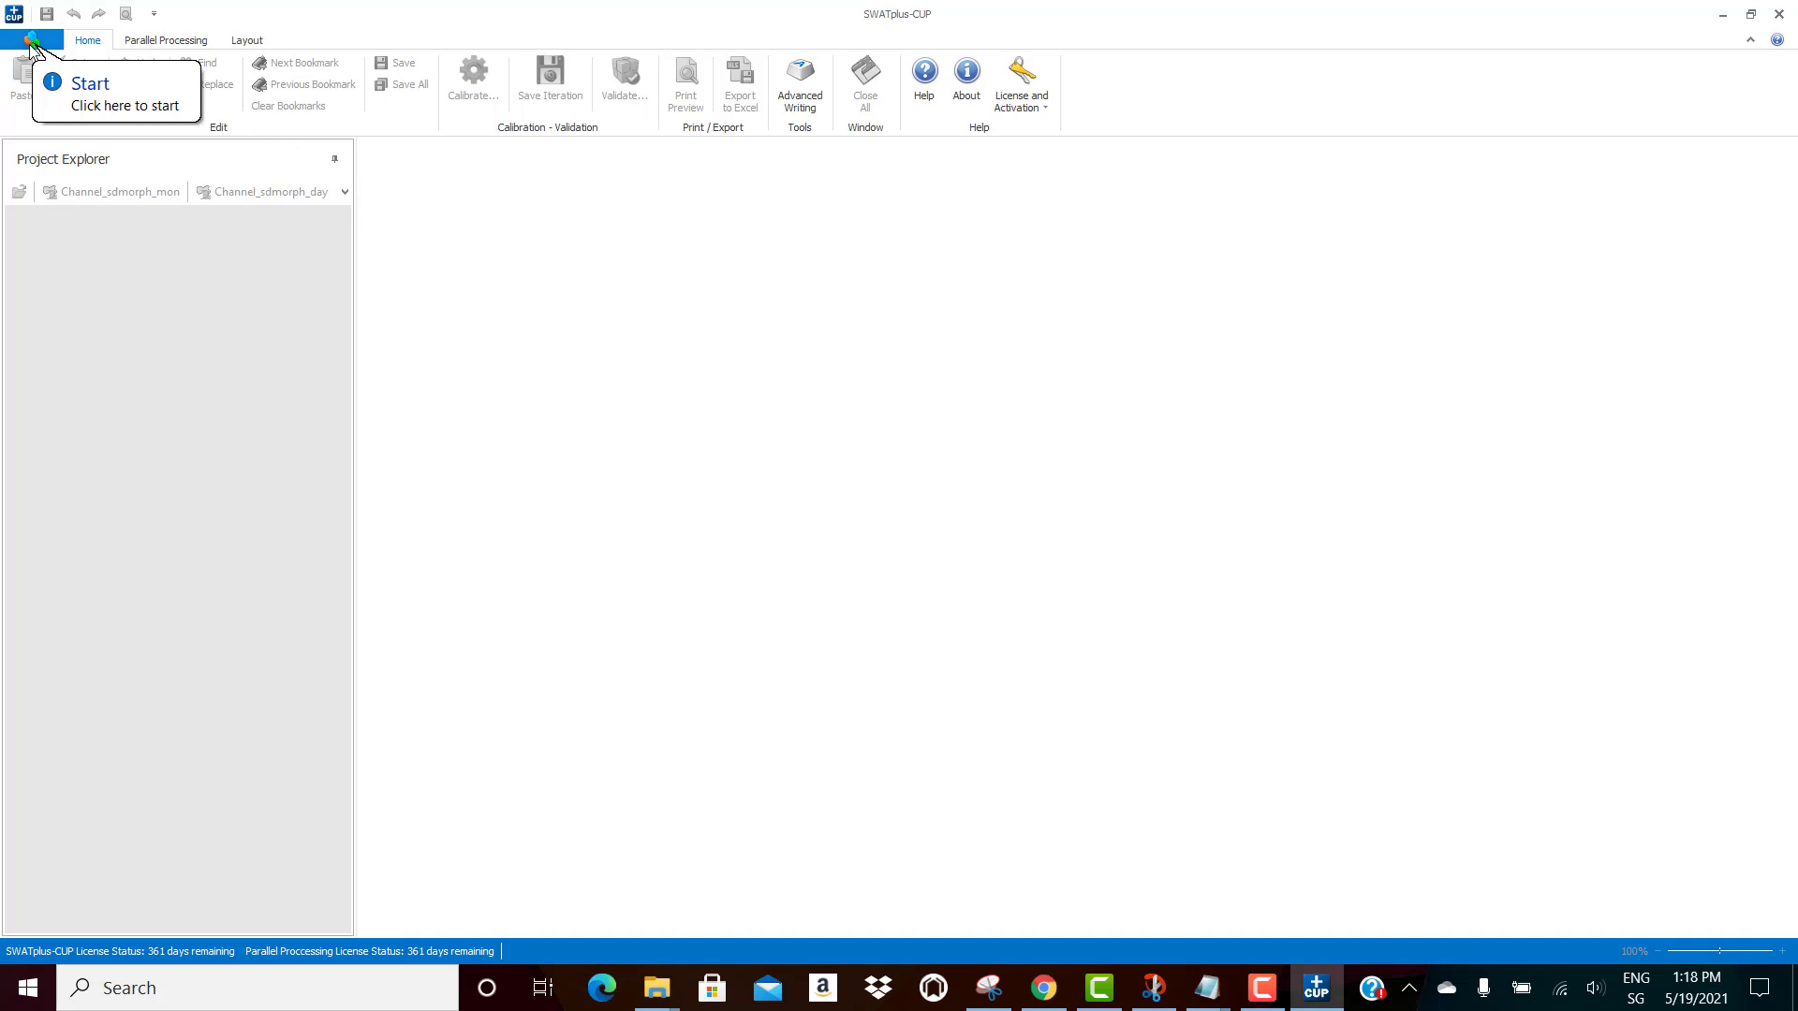
Step: Start a new project using C:\0+\TxtInOut as the model folder
click(31, 41)
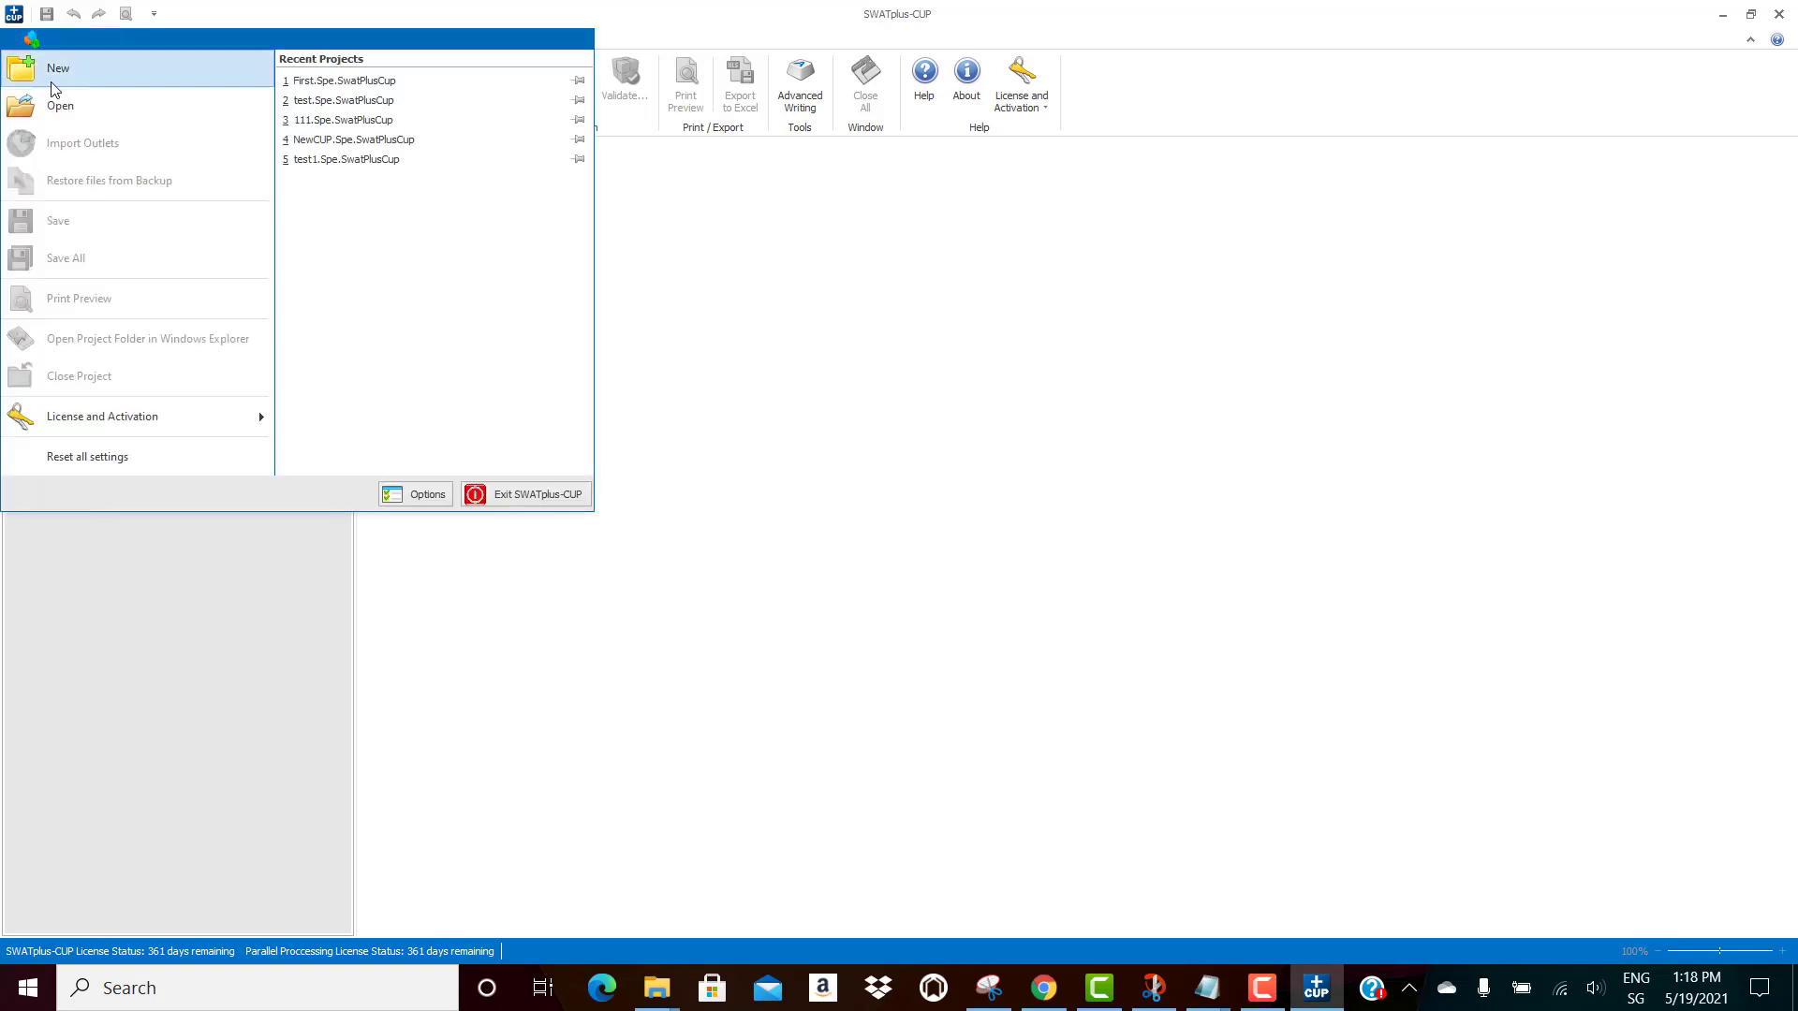
click(60, 71)
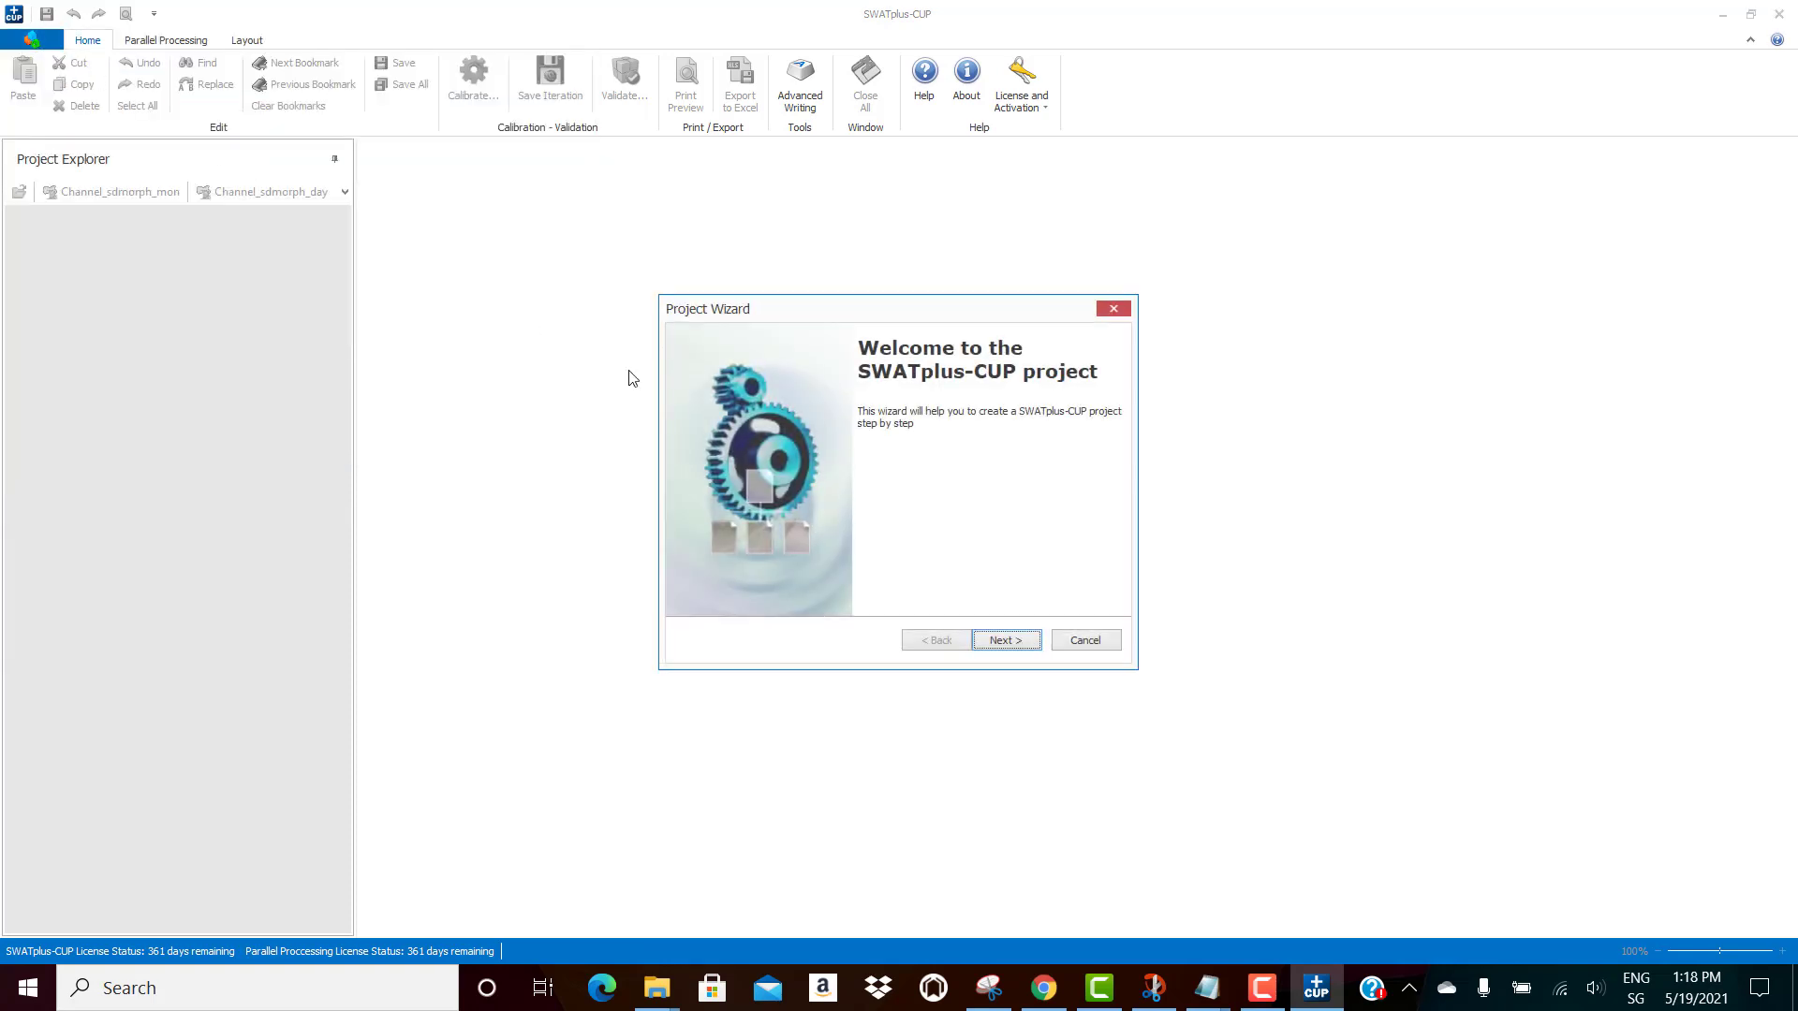
click(1002, 641)
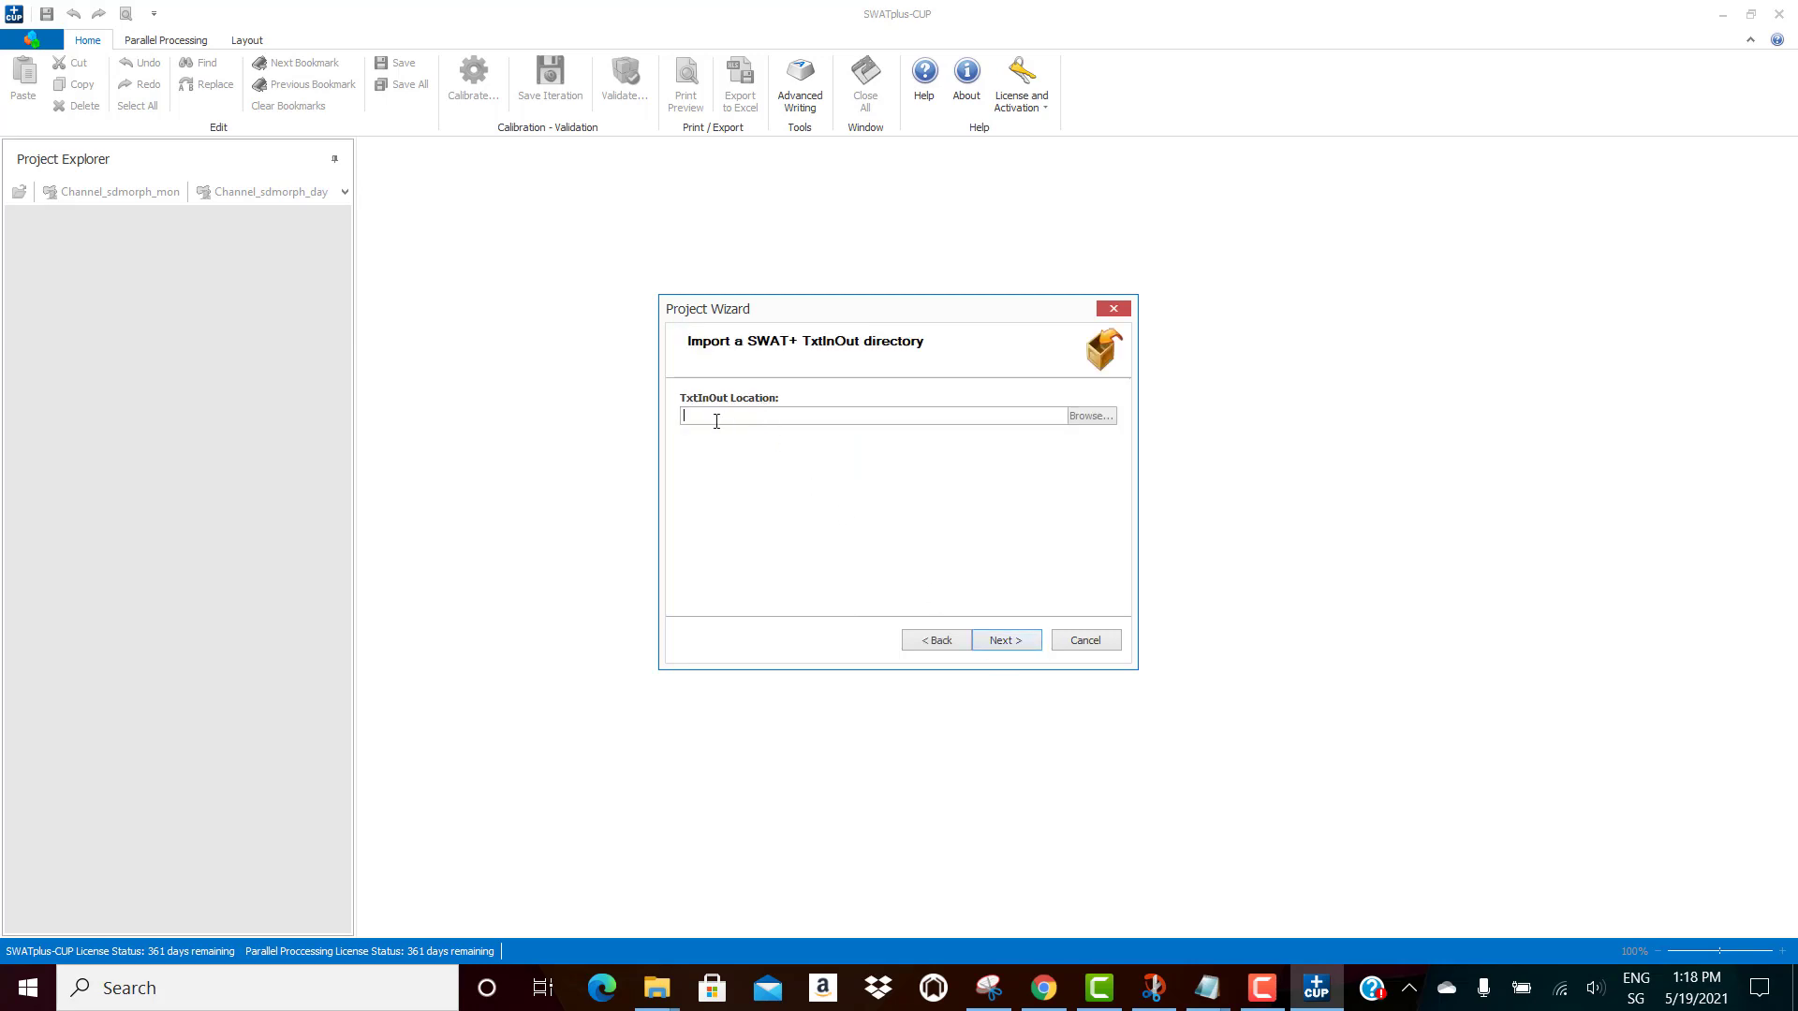
click(1086, 416)
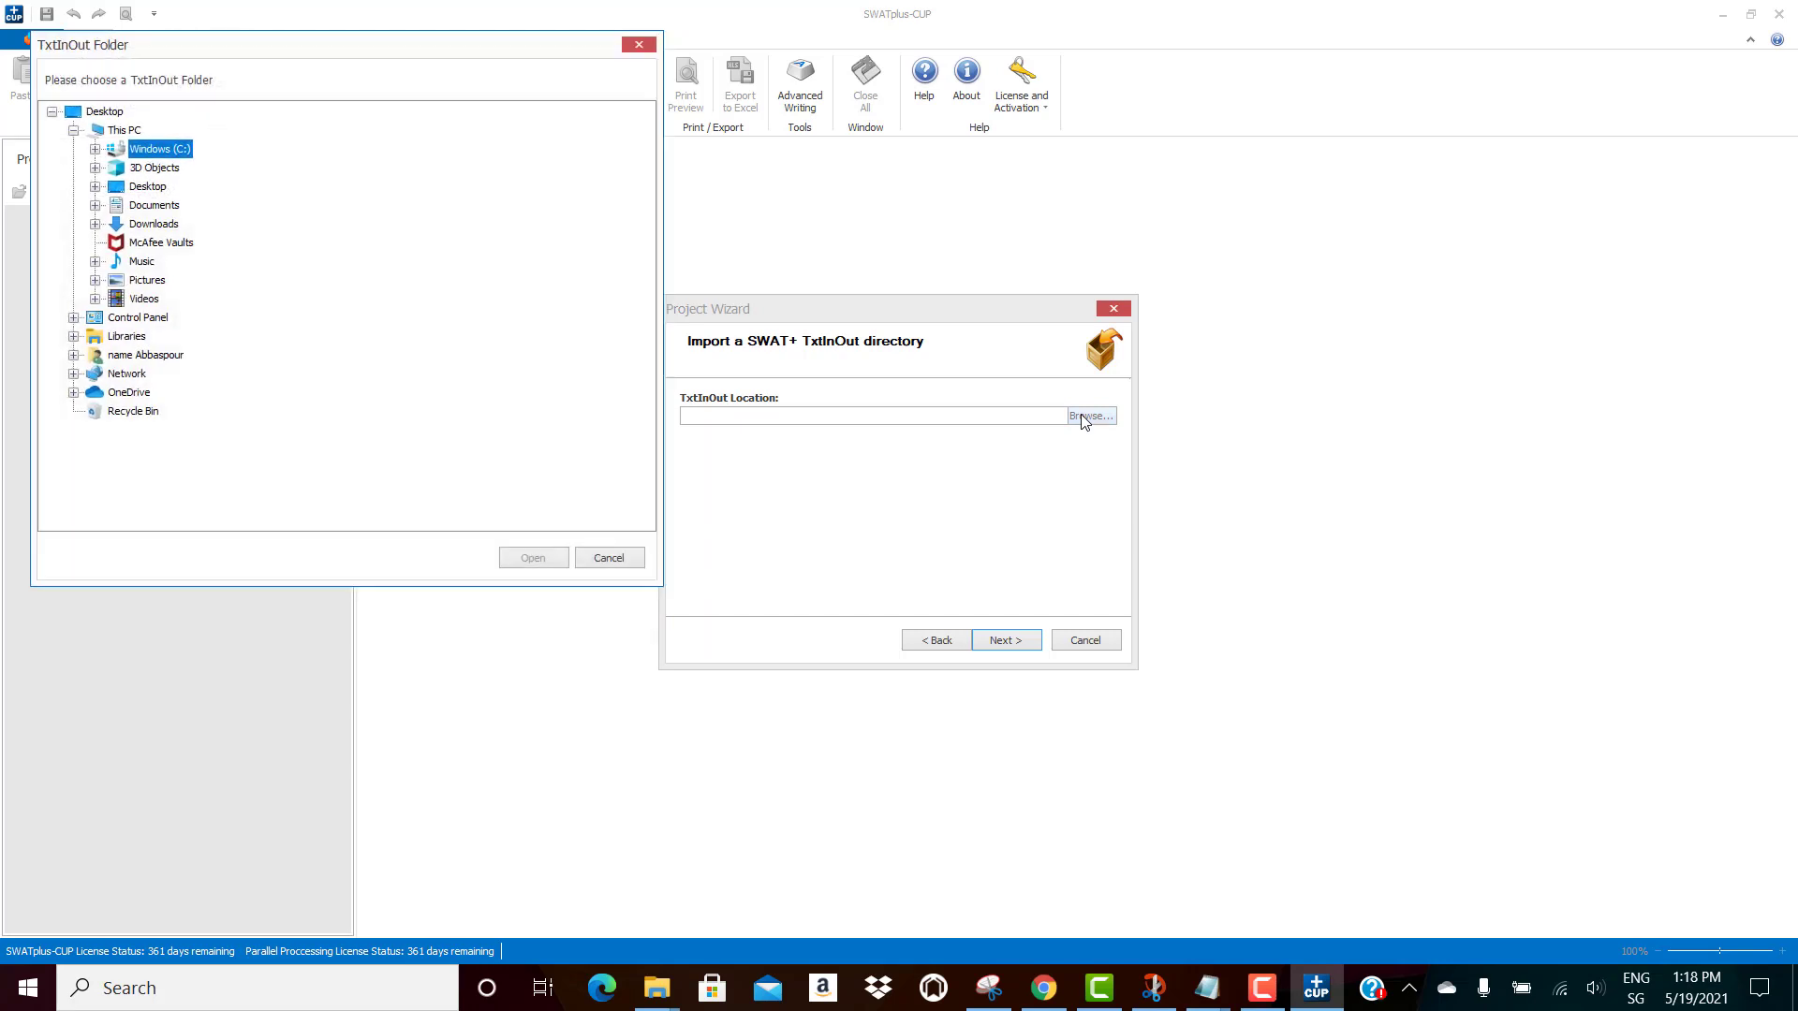
click(95, 148)
click(116, 169)
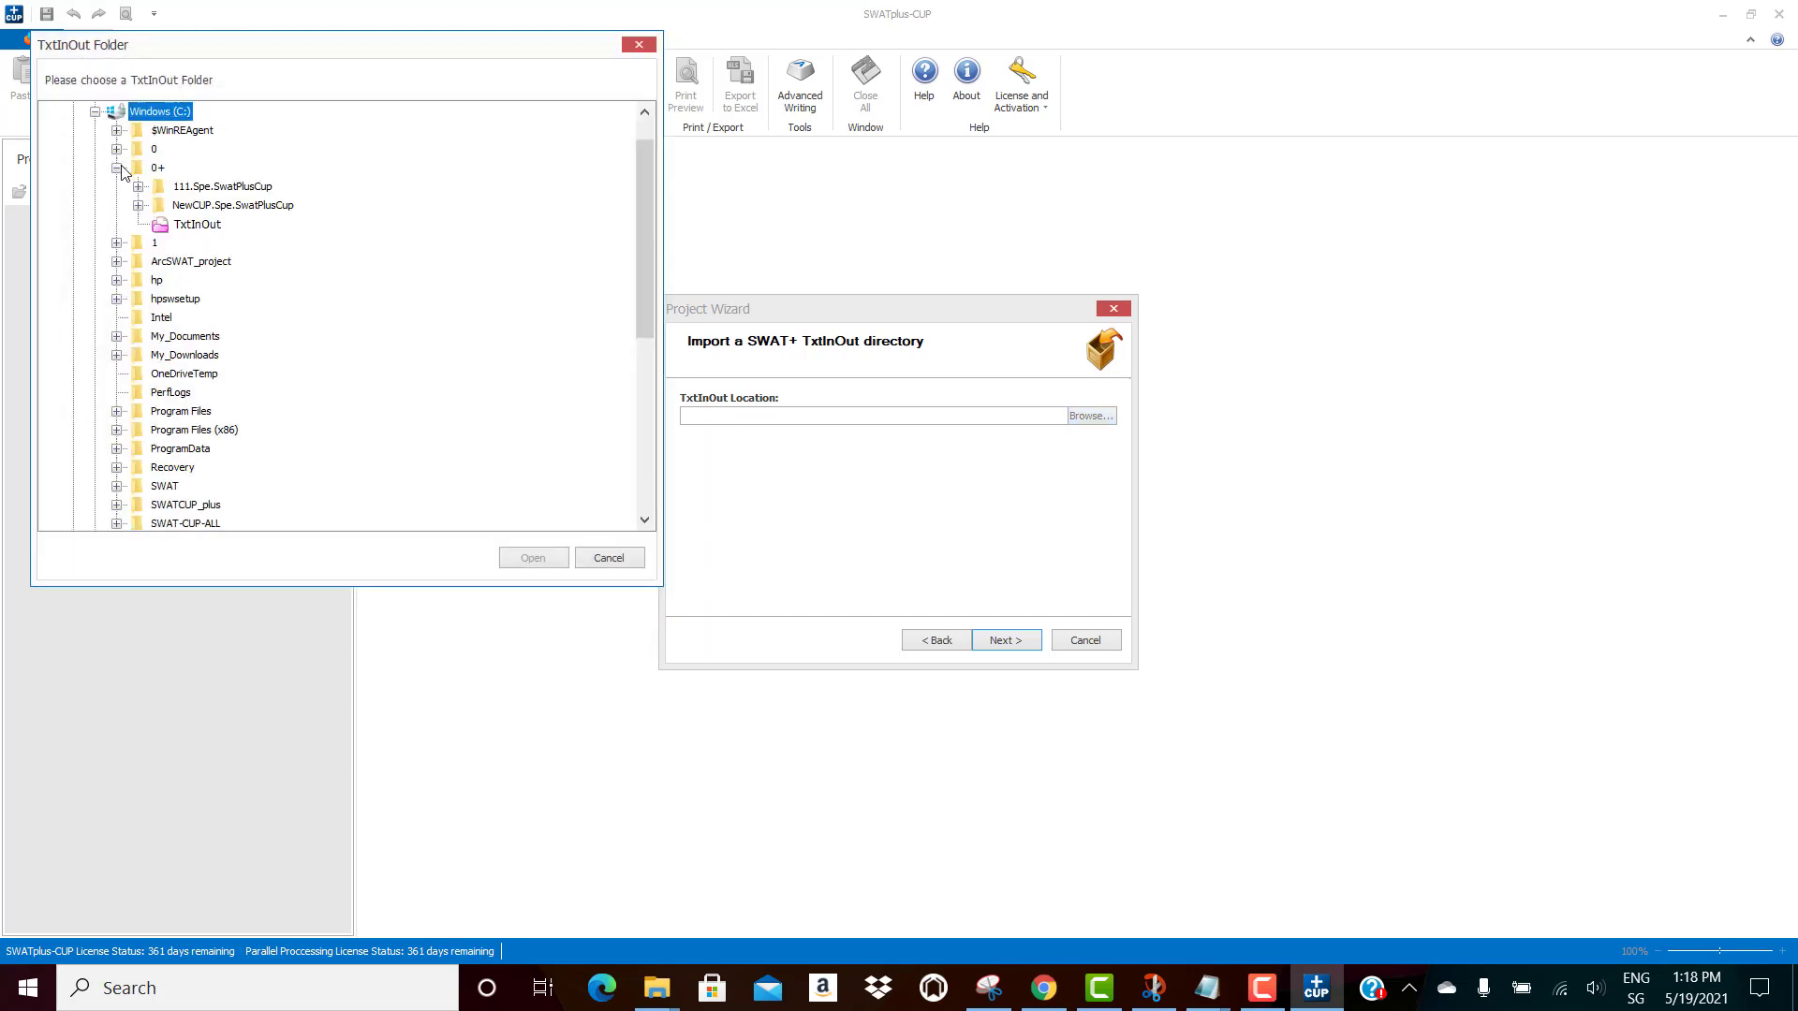
click(192, 225)
click(534, 558)
click(1005, 641)
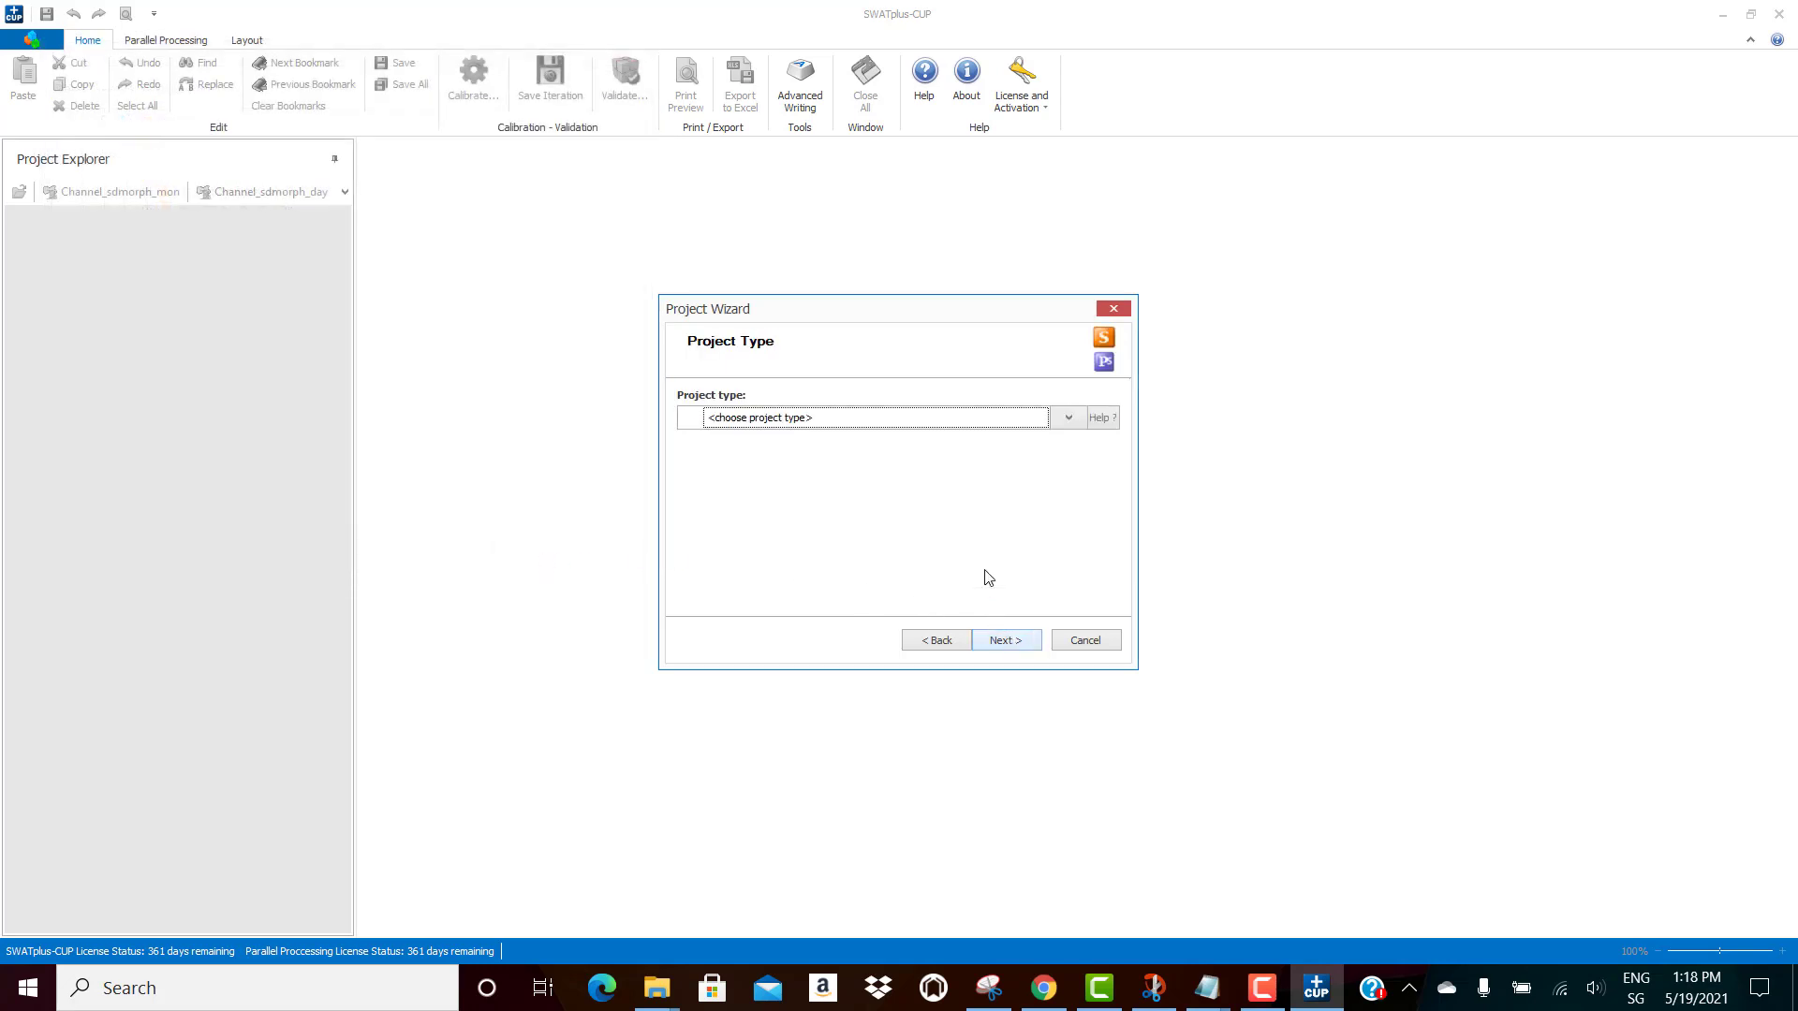
Step: Choose Spe as the project type and advance to the name and location page
click(1068, 419)
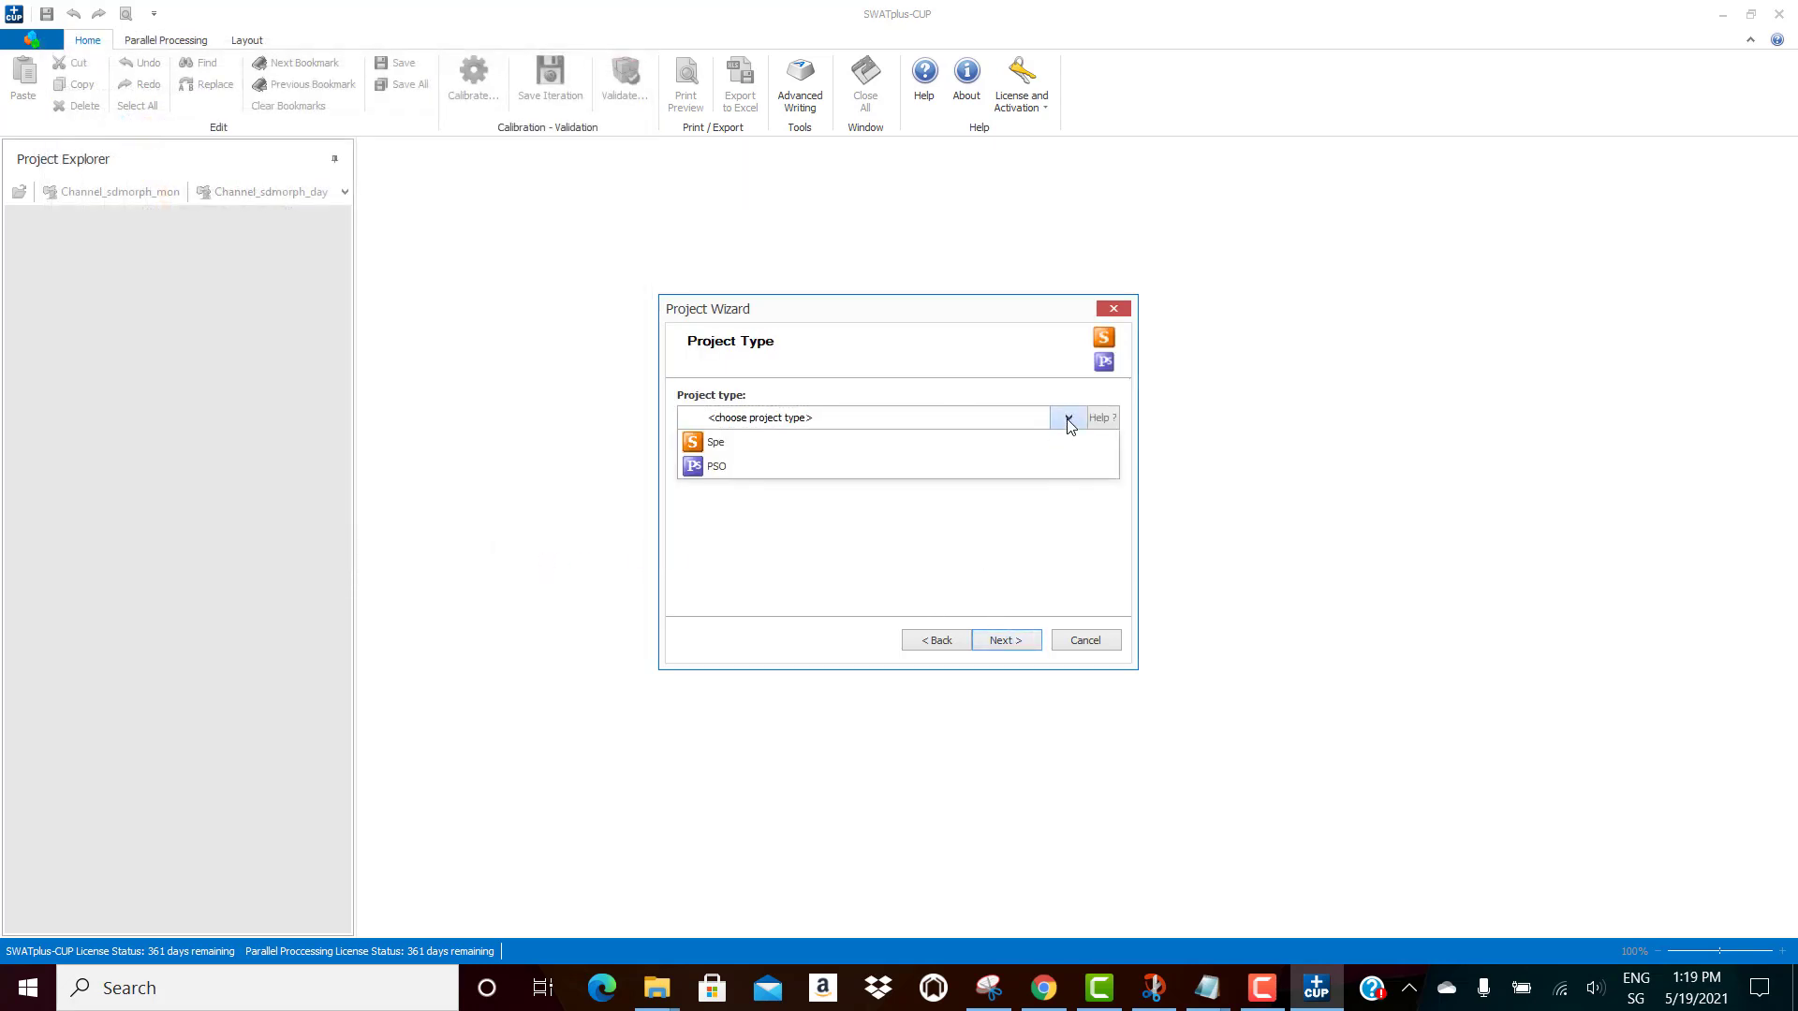
click(723, 444)
click(1019, 640)
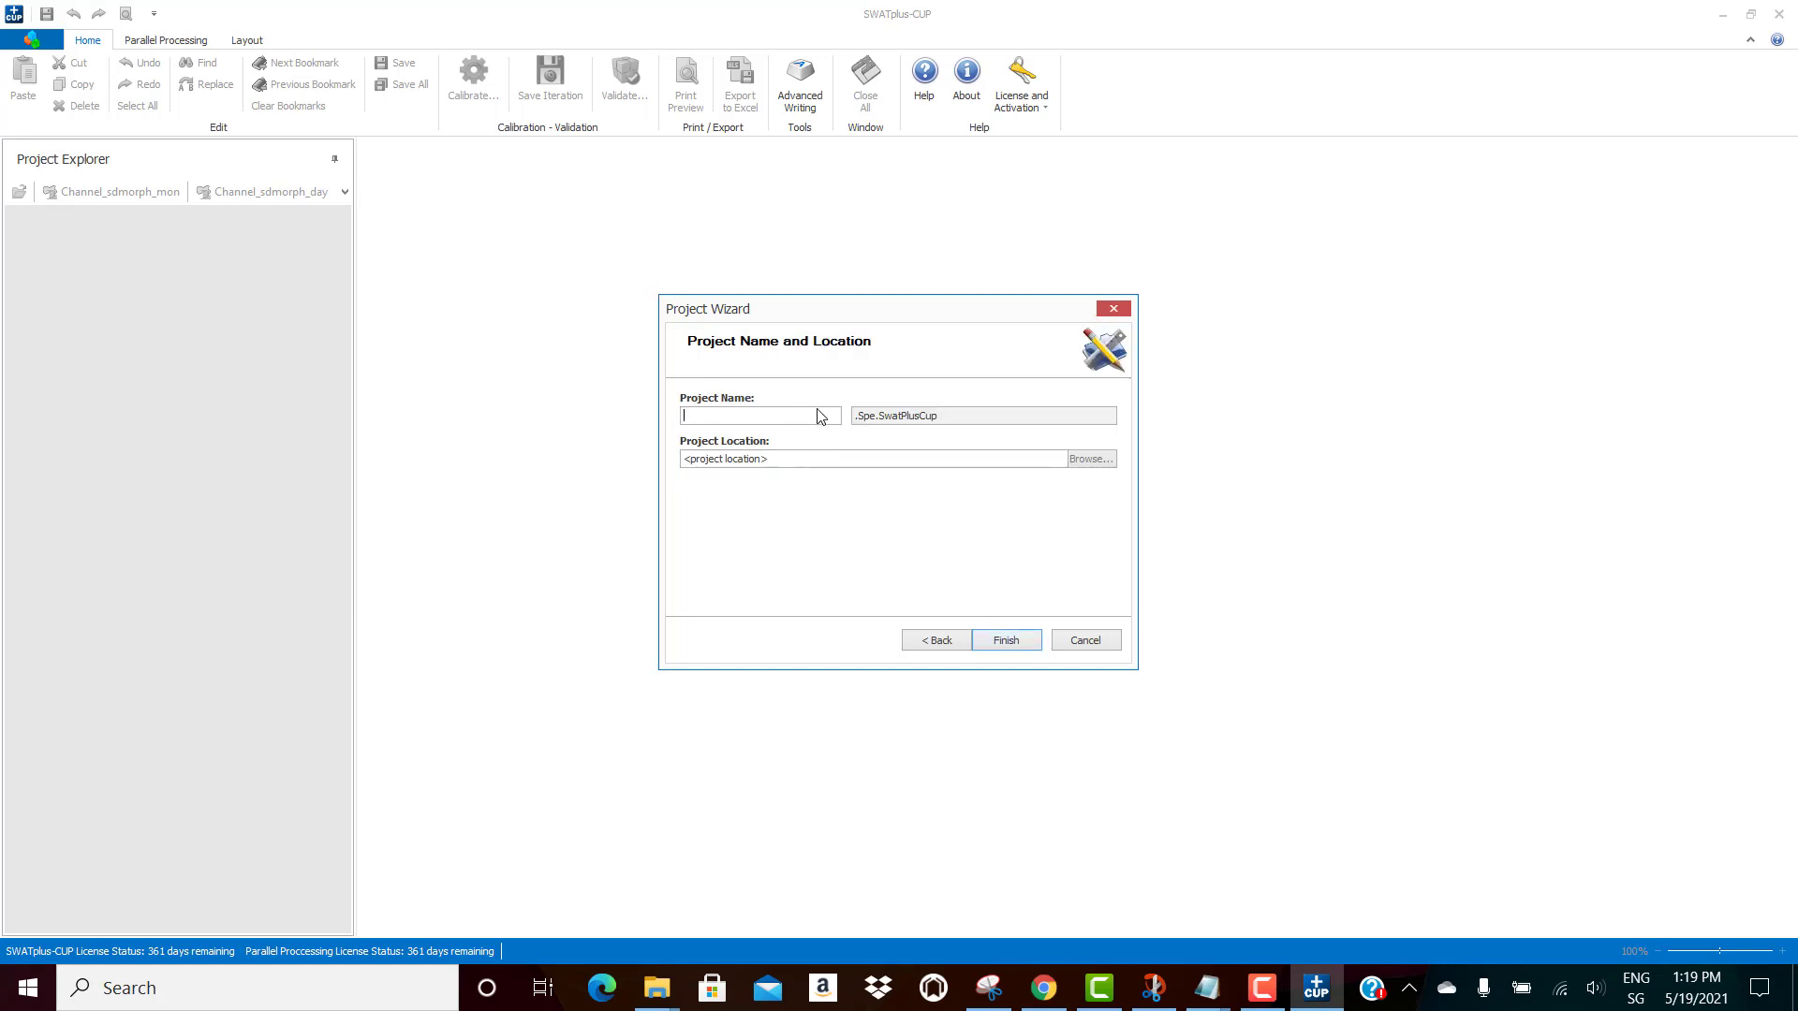
Step: Name the project 'First', set its location to C:\0+, and finish the wizard
click(789, 417)
text(First)
click(1092, 459)
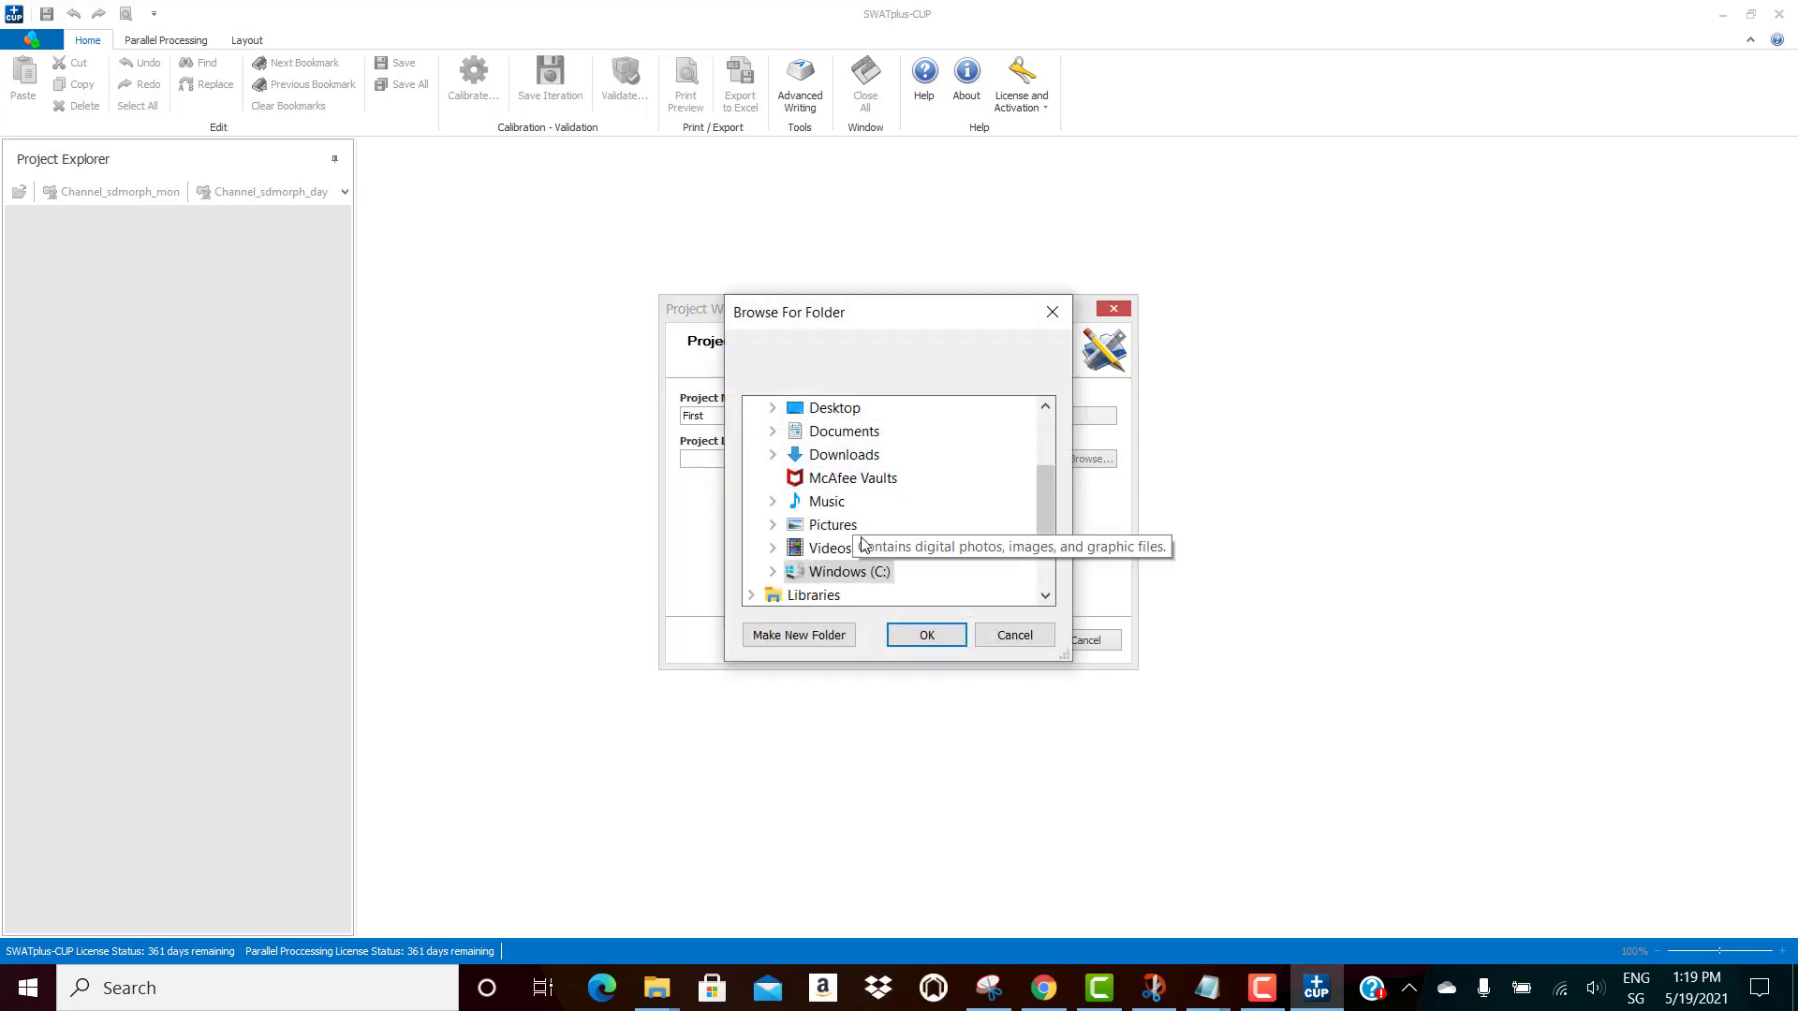
double_click(843, 573)
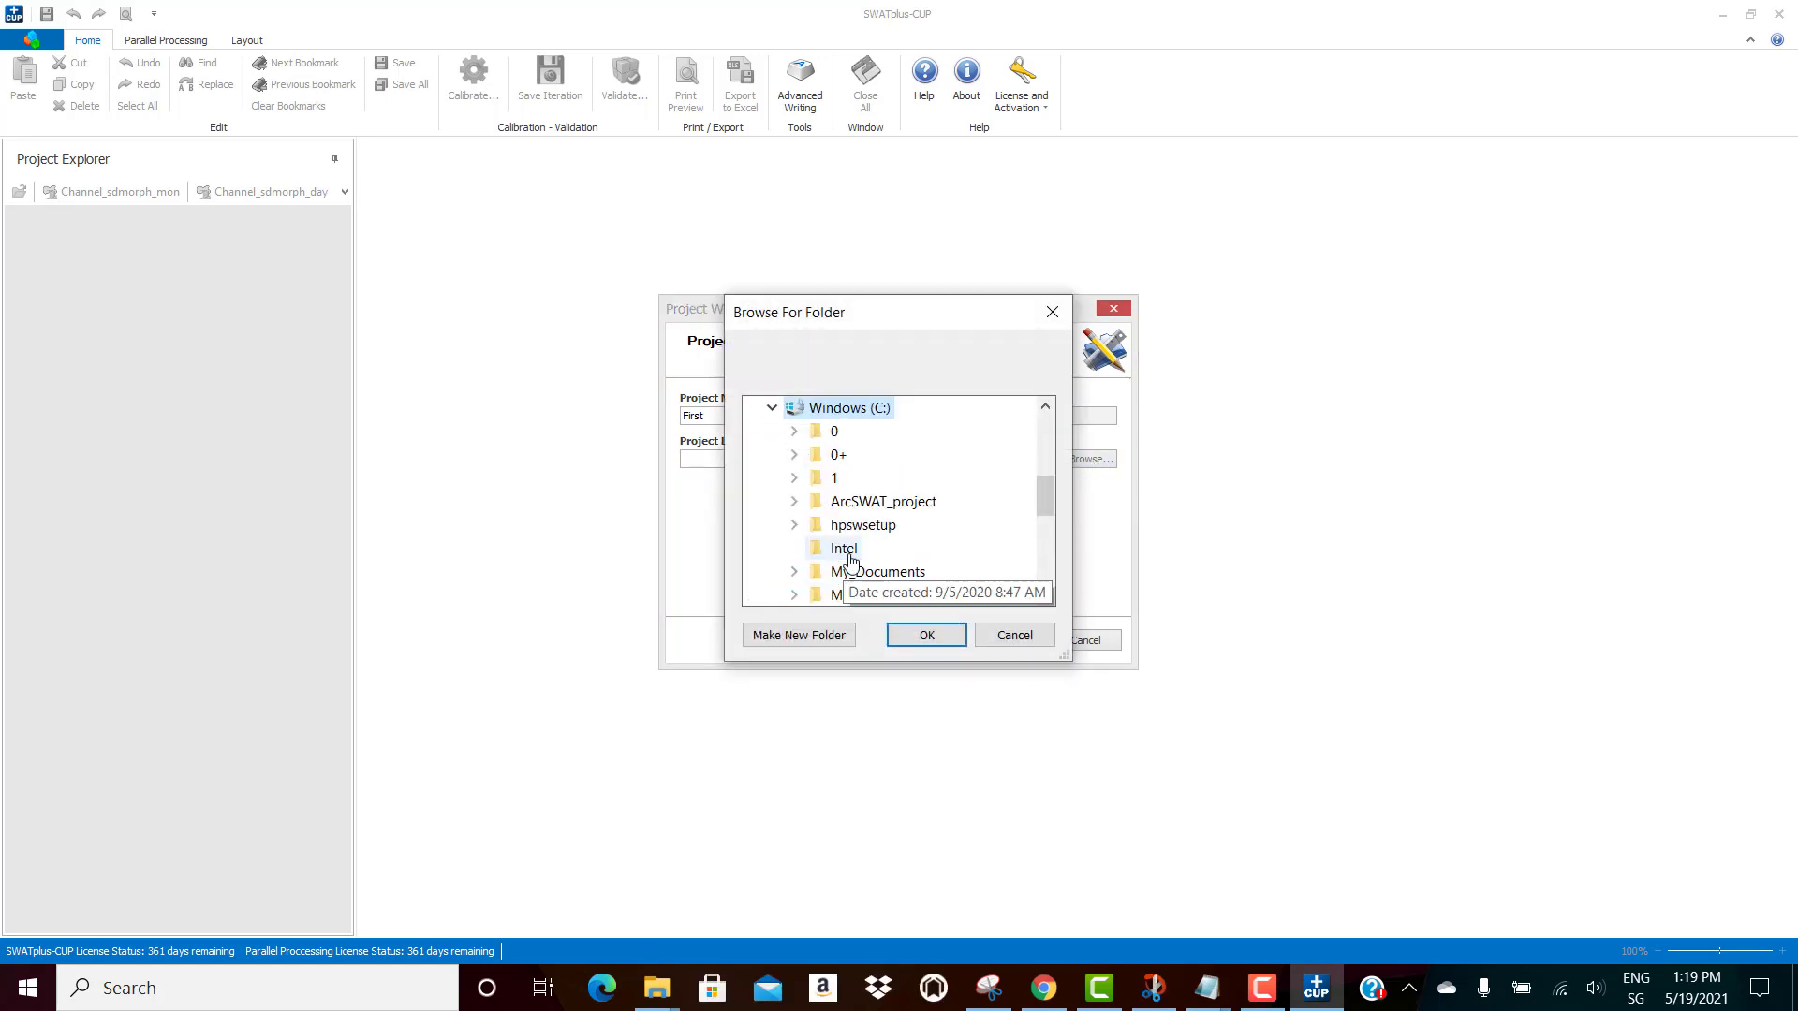
click(794, 459)
click(908, 635)
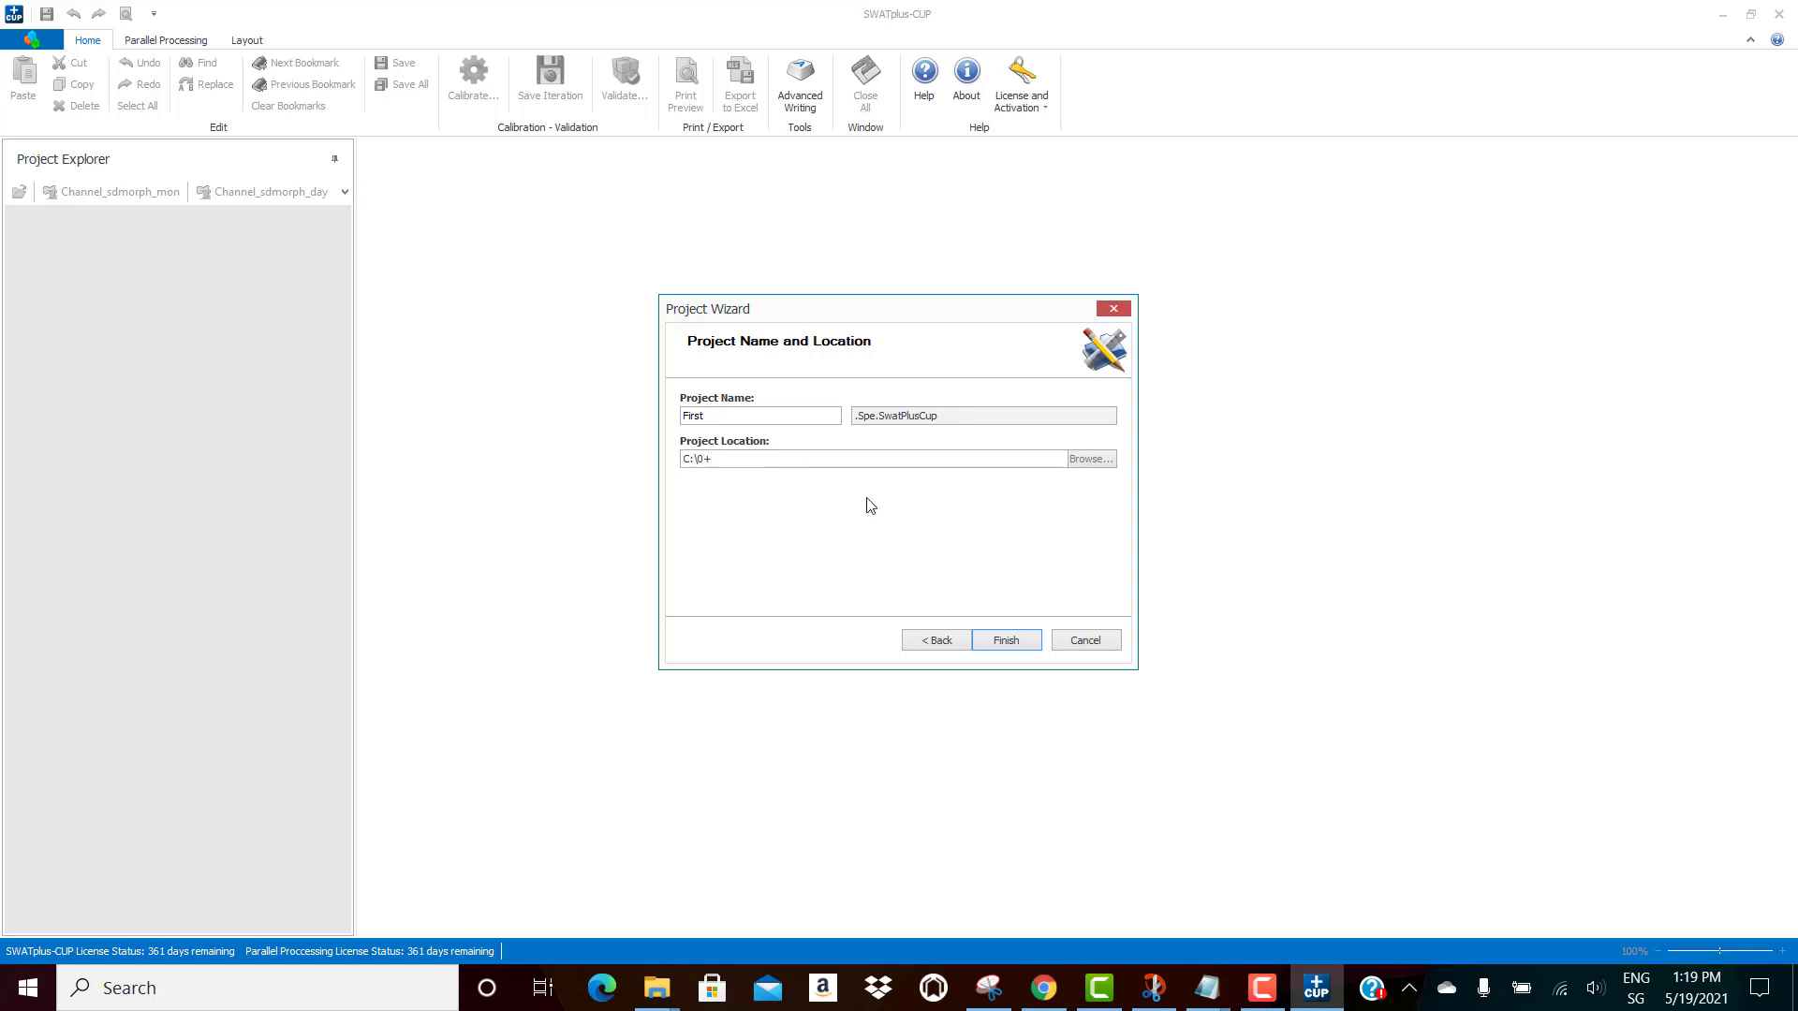
click(1035, 644)
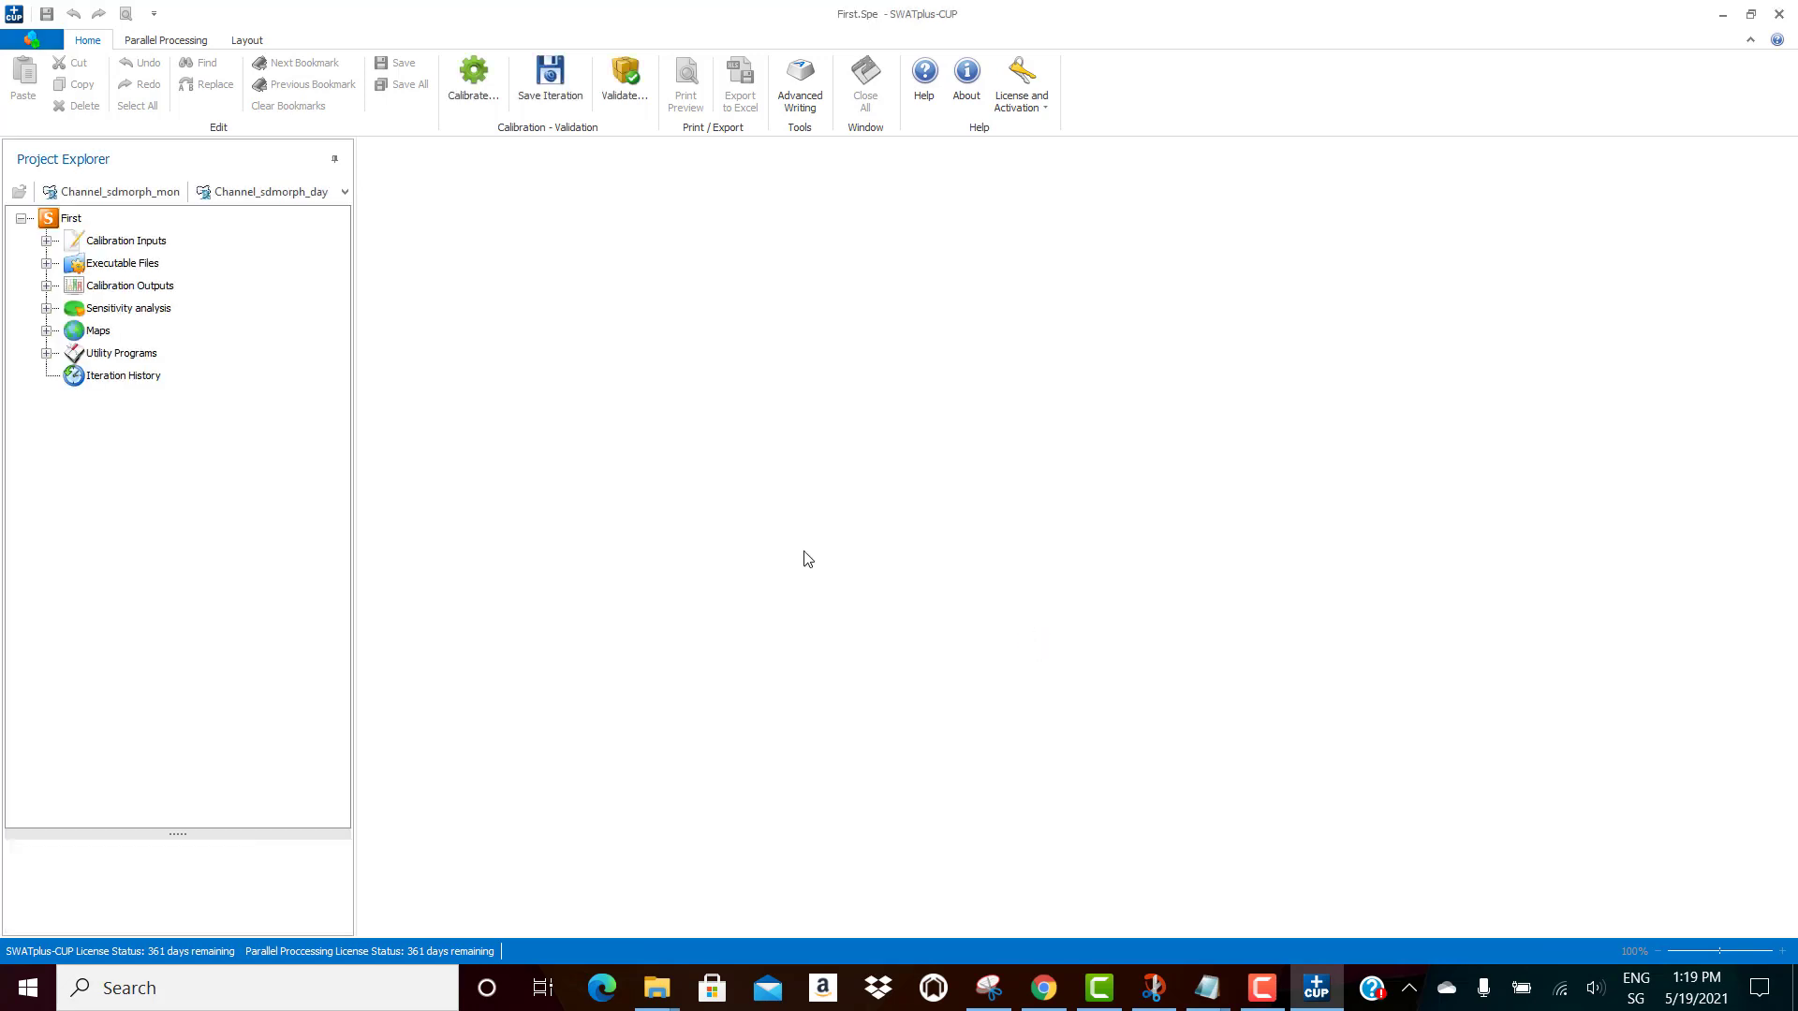
Step: Open the First.Spe.SwatPlusCup project folder in File Explorer
click(31, 42)
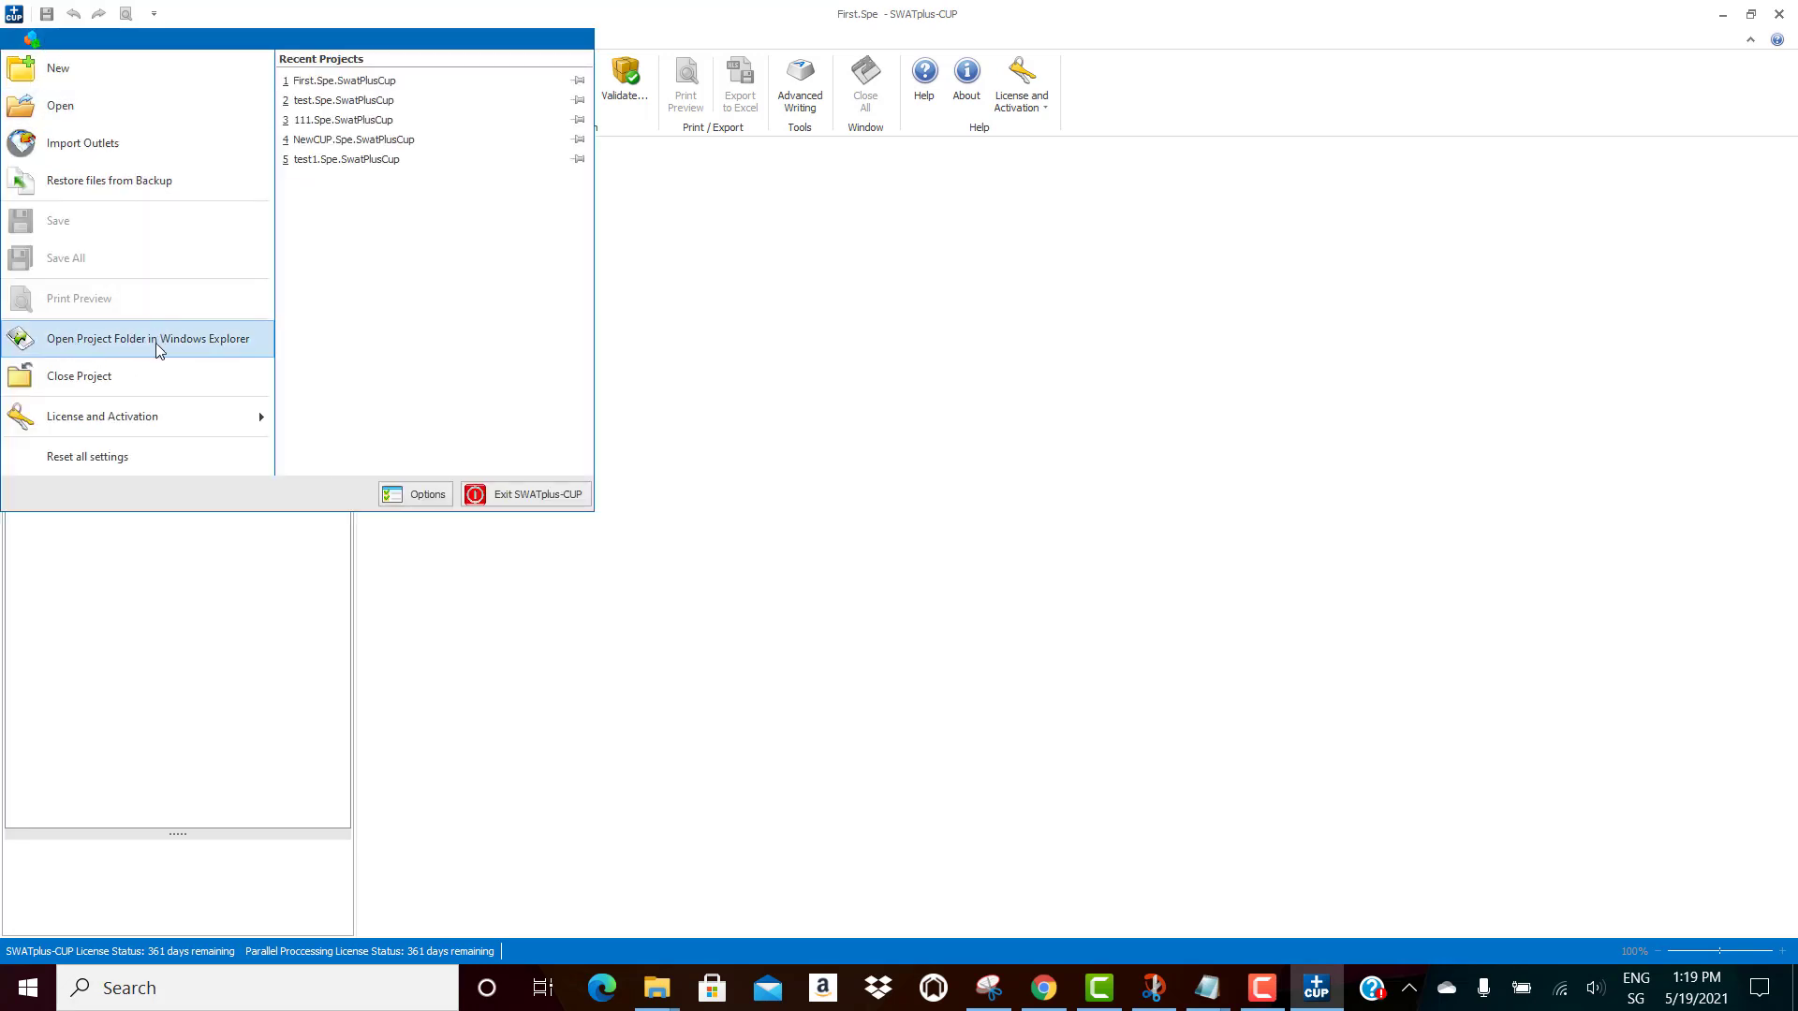
click(189, 345)
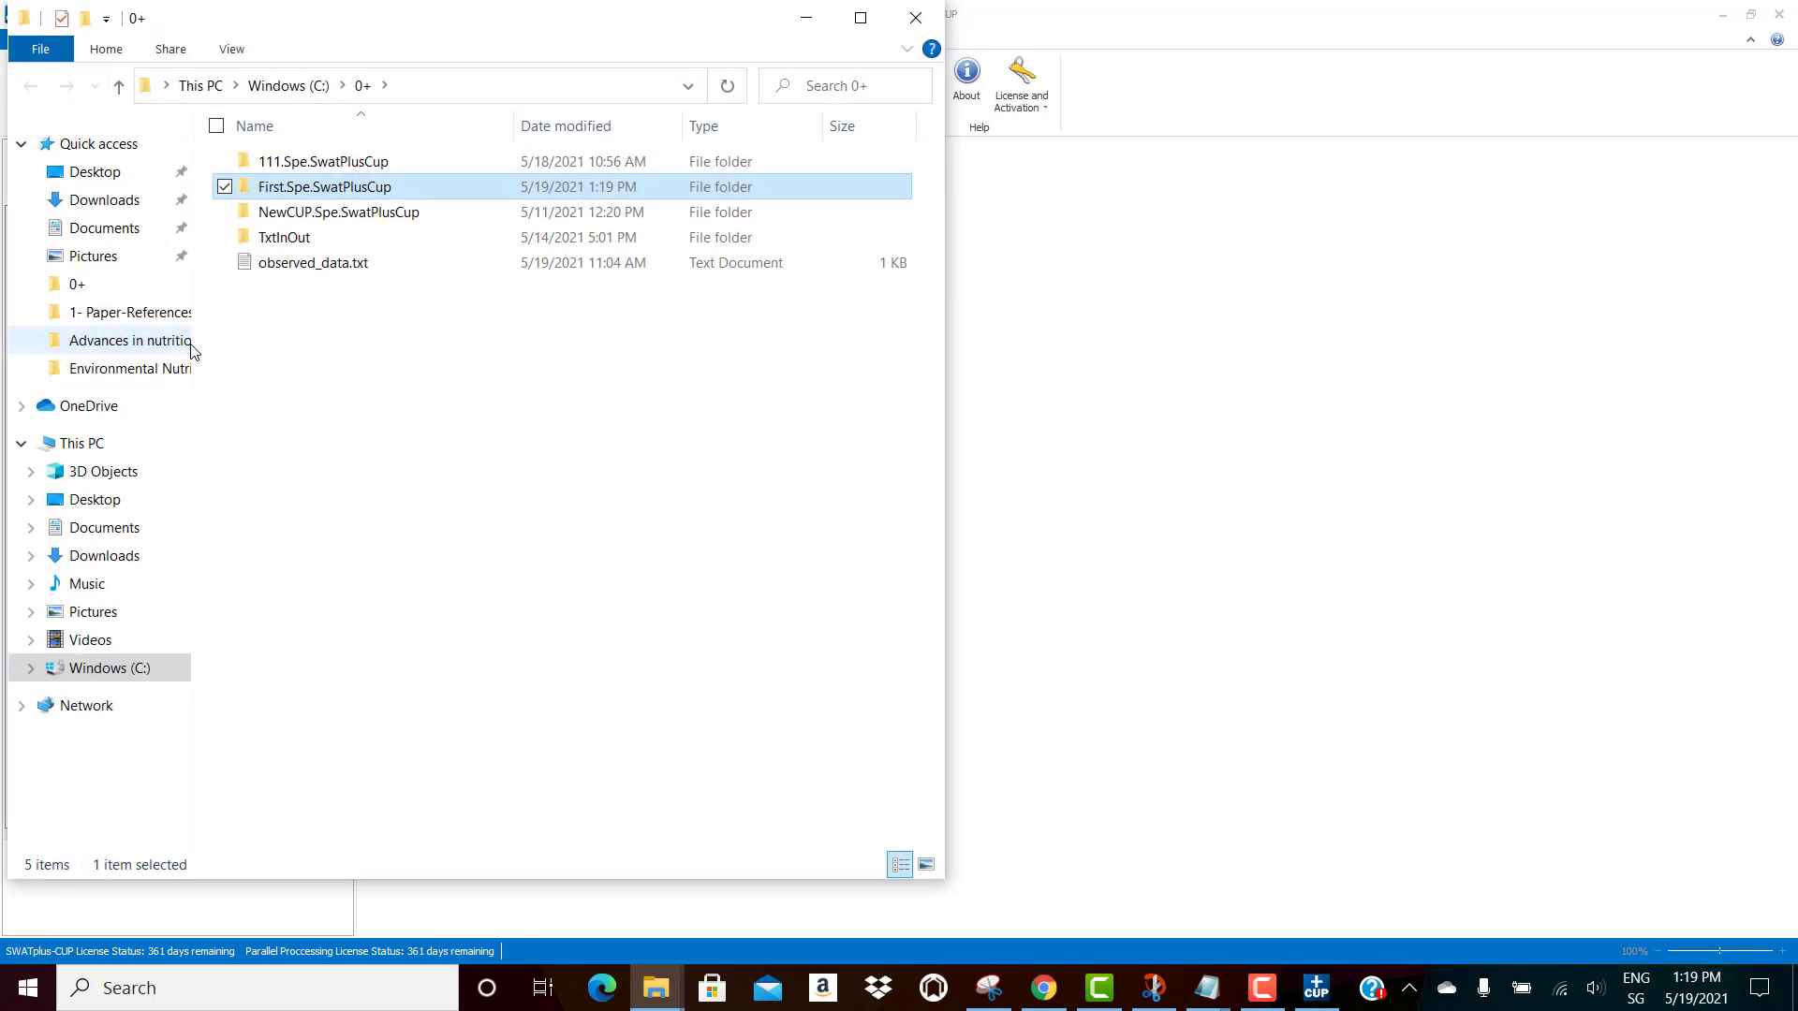
double_click(362, 199)
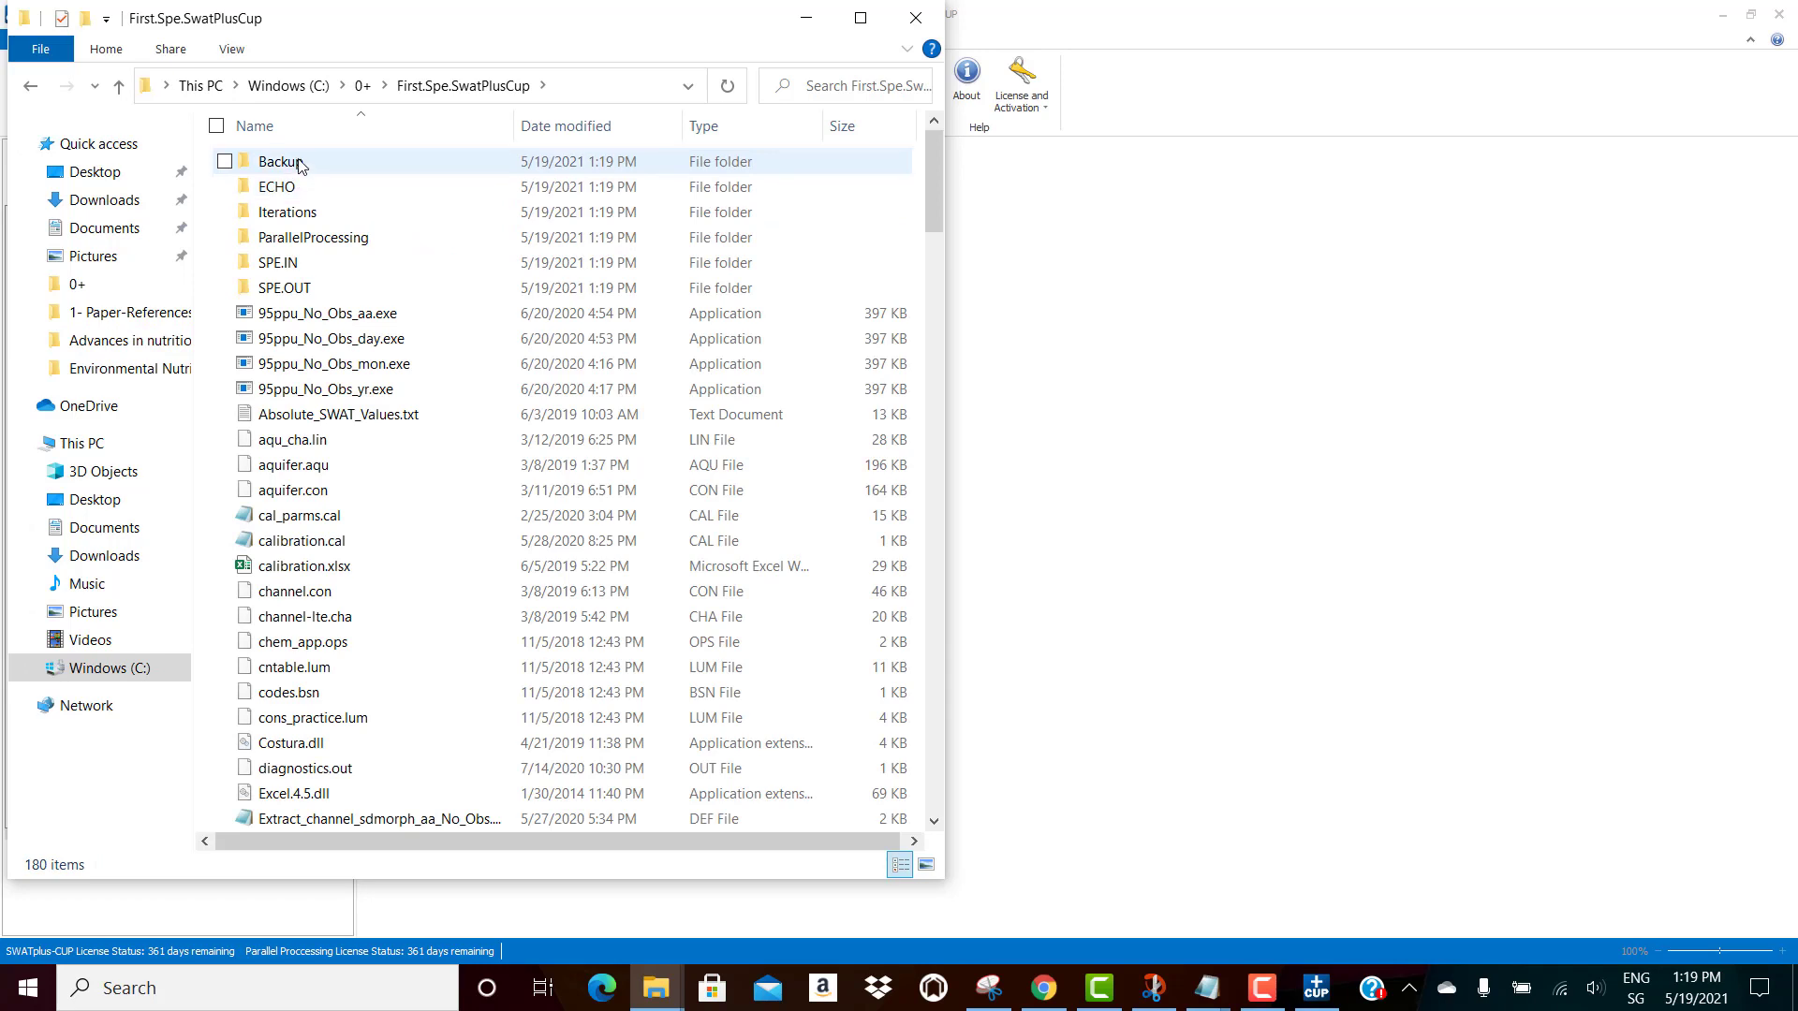
Step: Point out the Iterations, ParallelProcessing and SPE.IN folders, cancelling an accidental SPE.IN rename
mouse_move(299, 165)
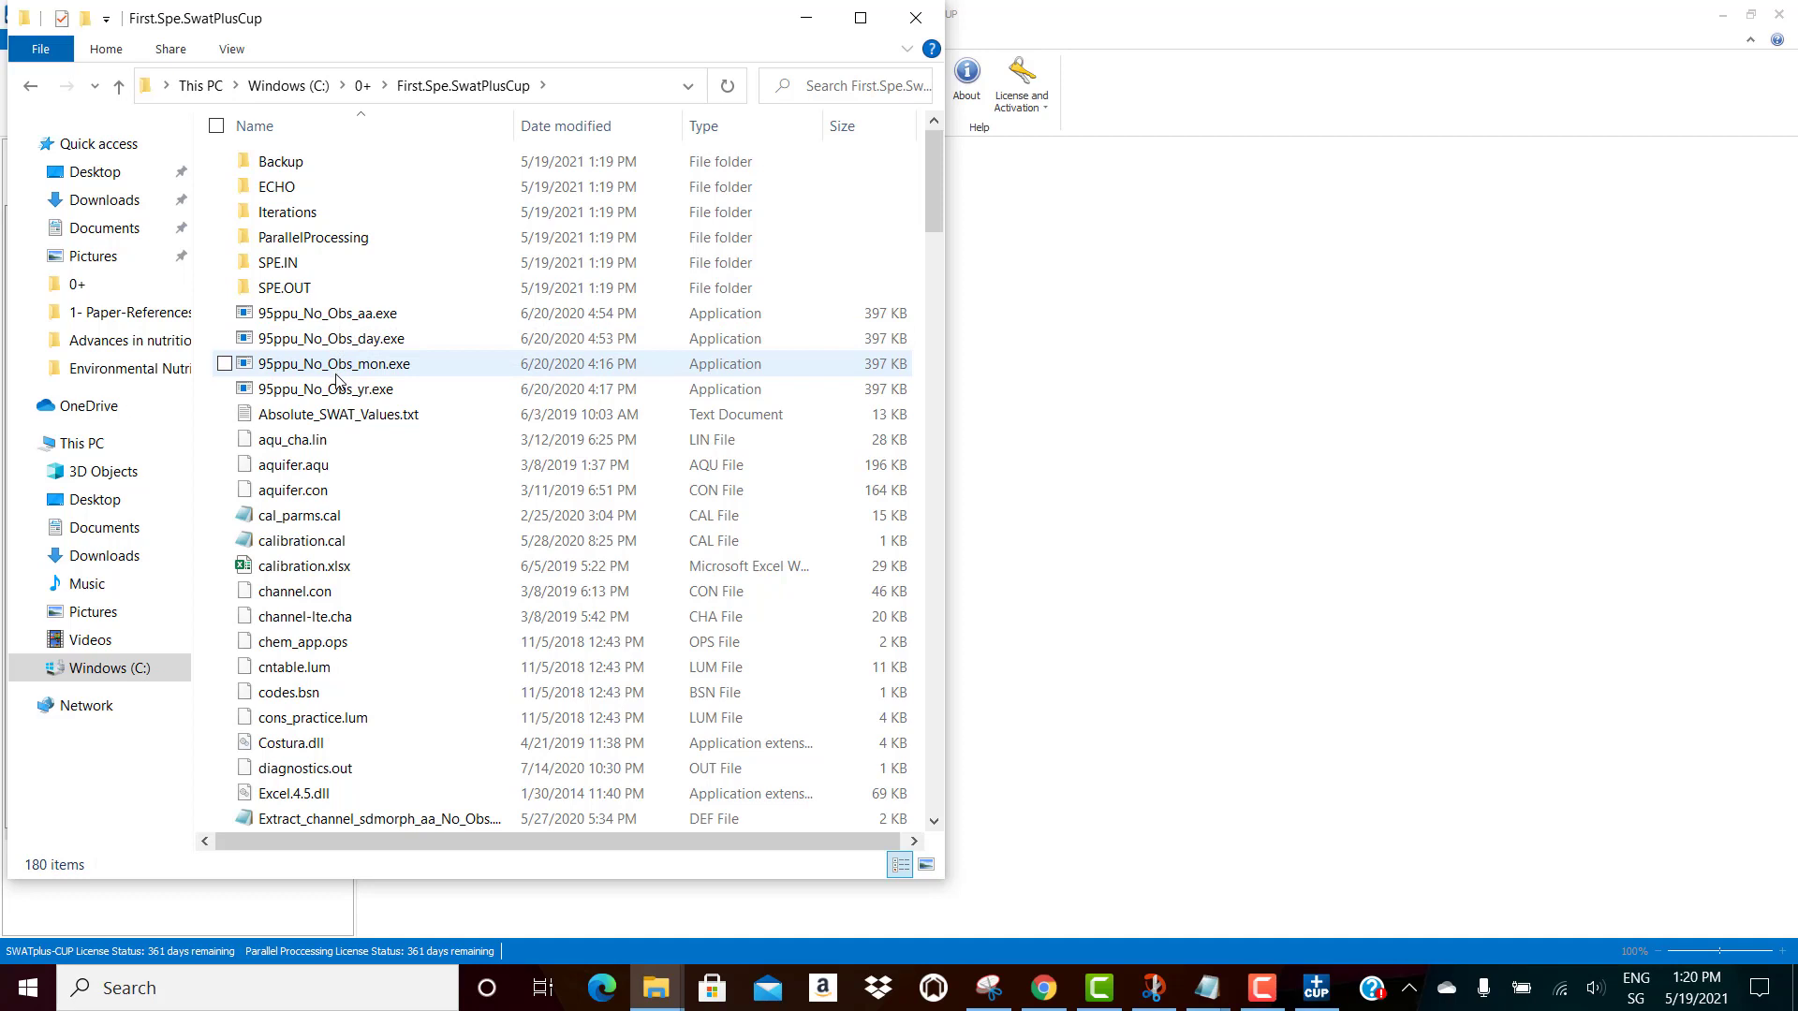
mouse_move(336, 378)
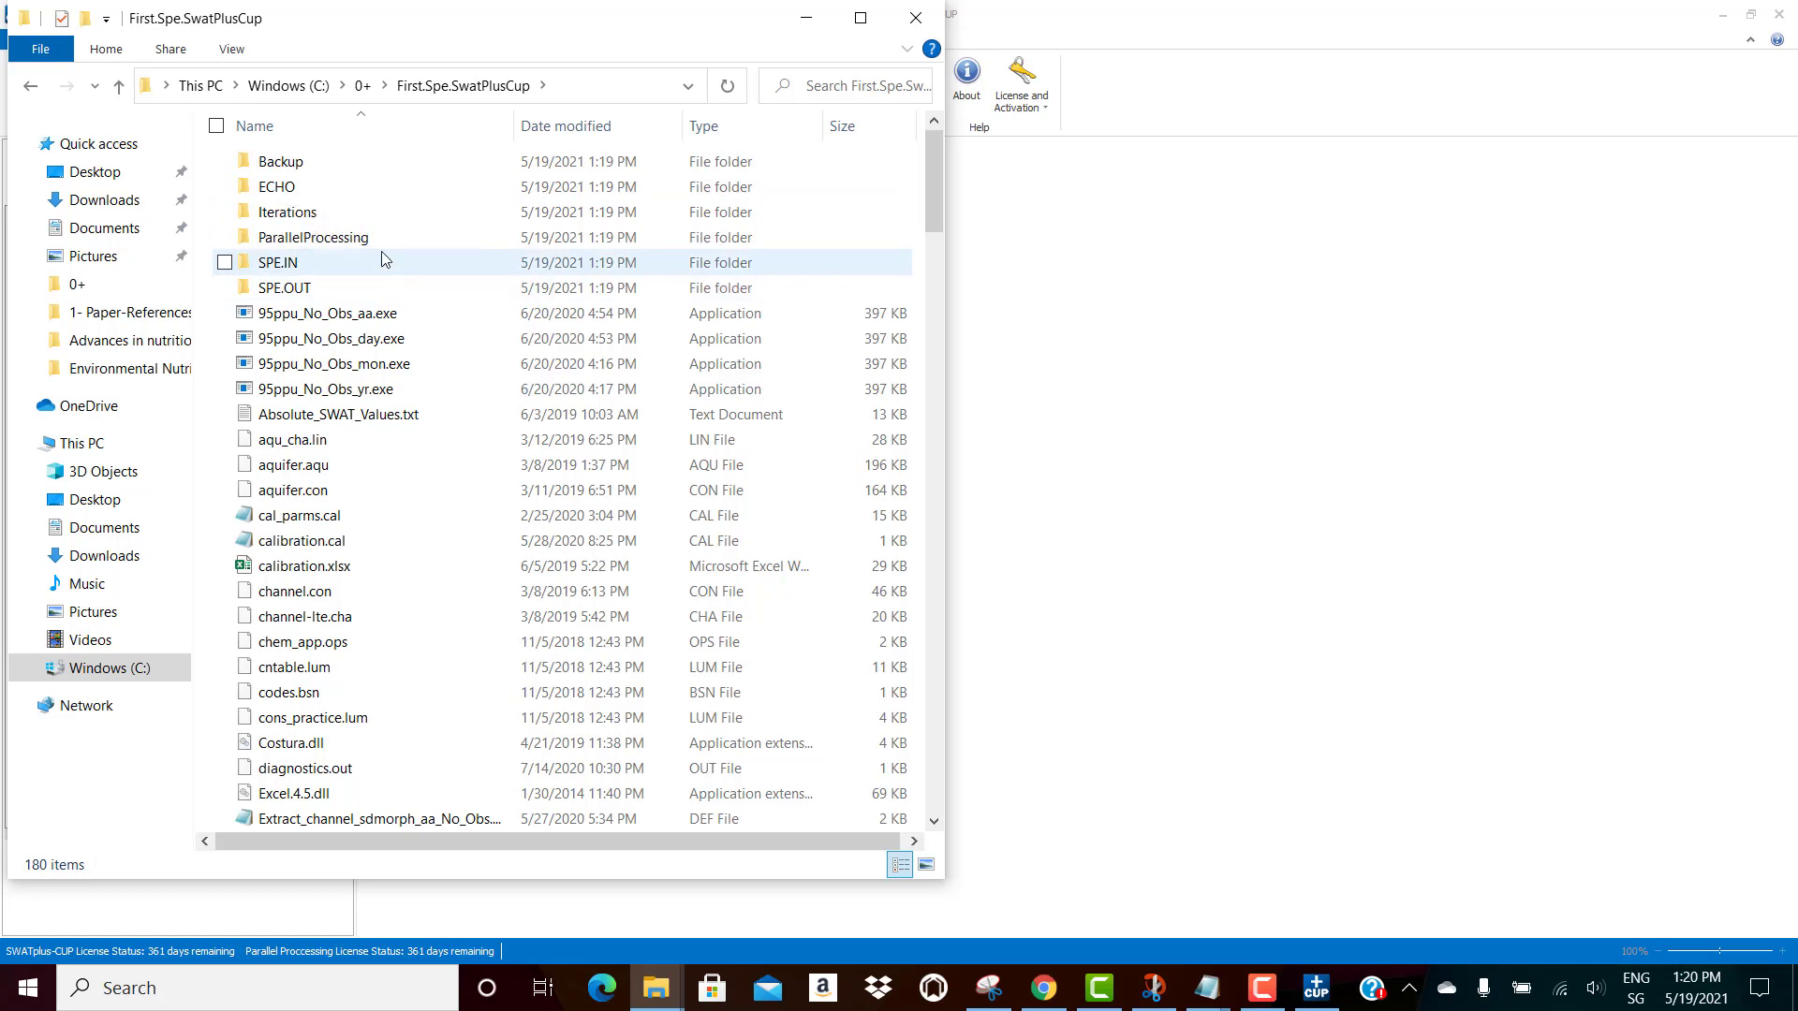
click(276, 219)
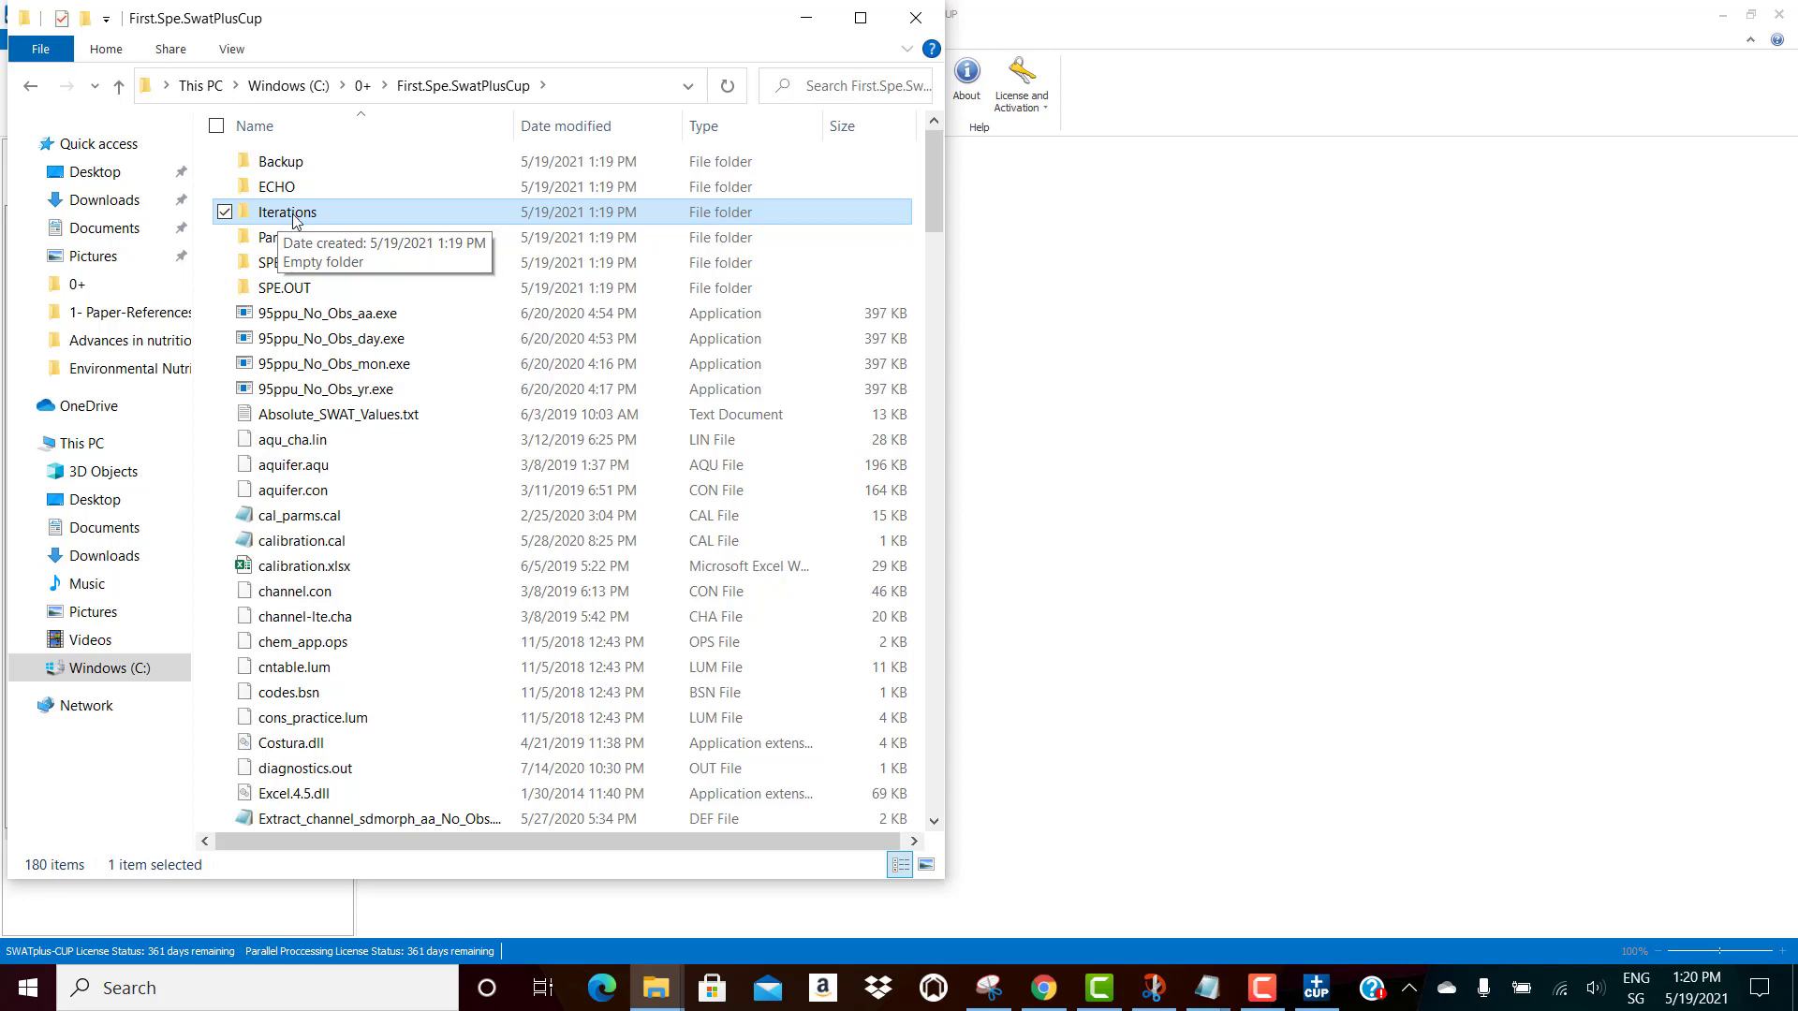
click(293, 244)
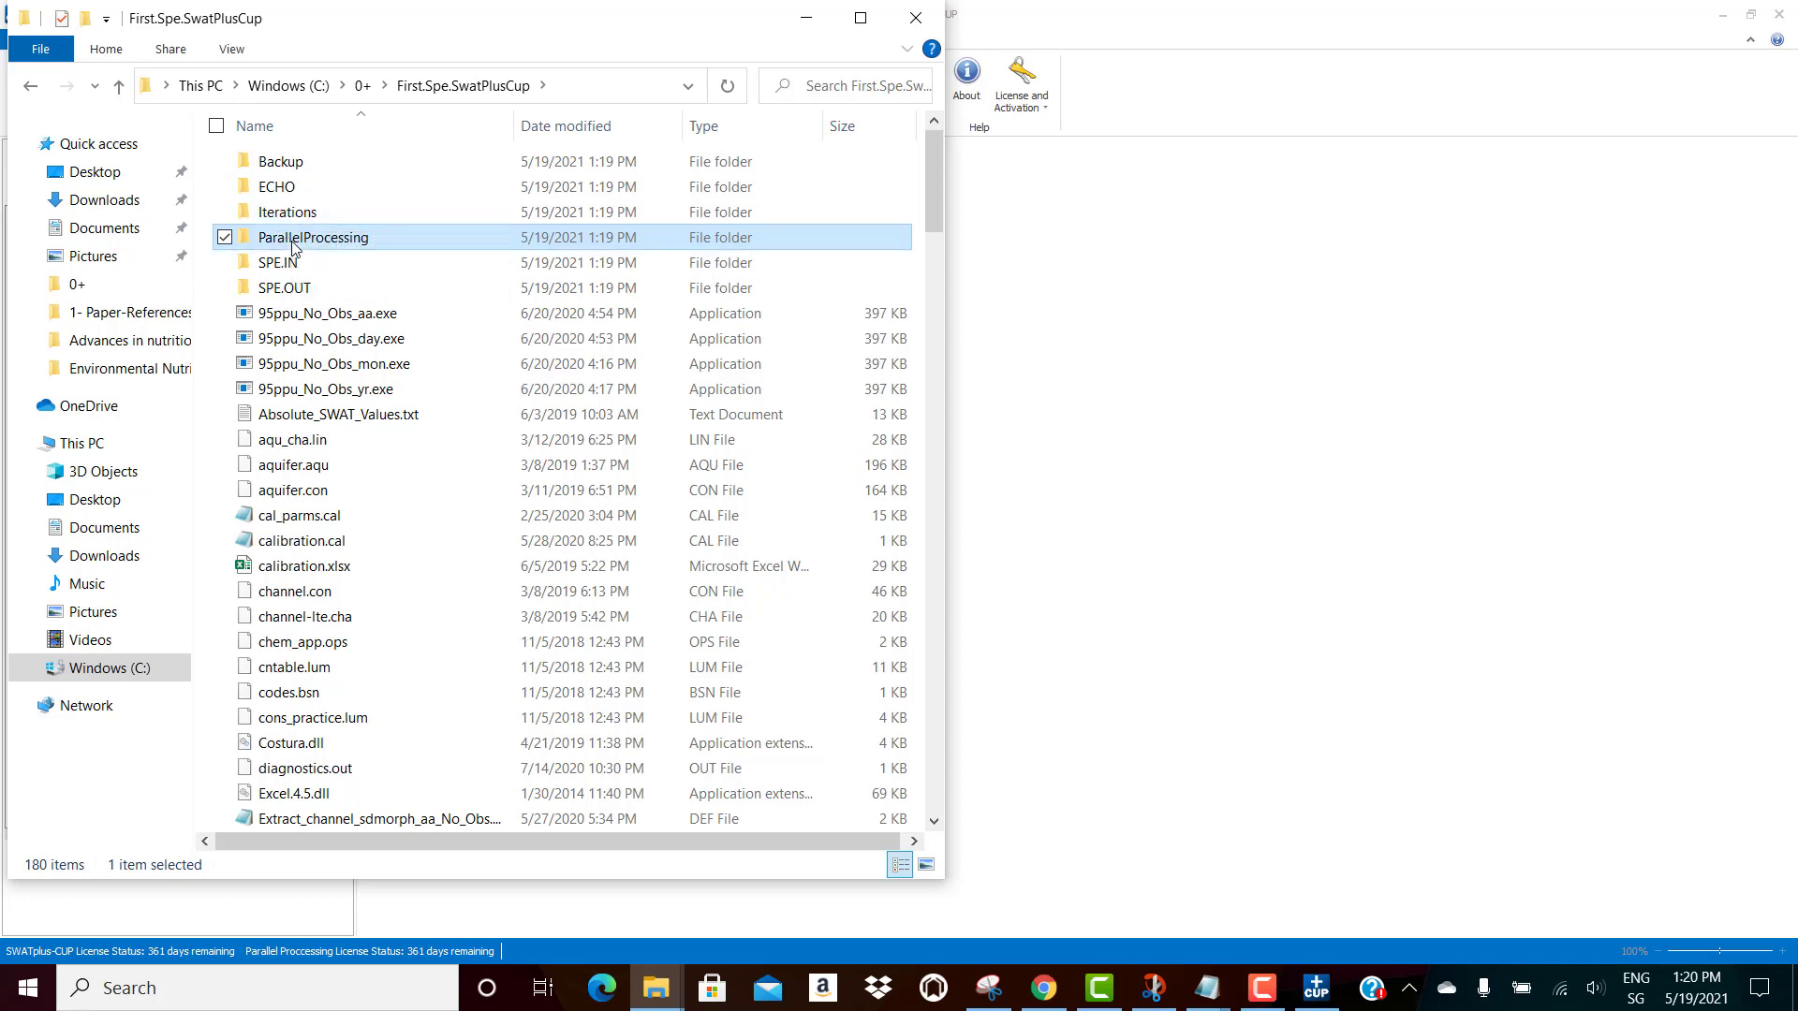
click(276, 267)
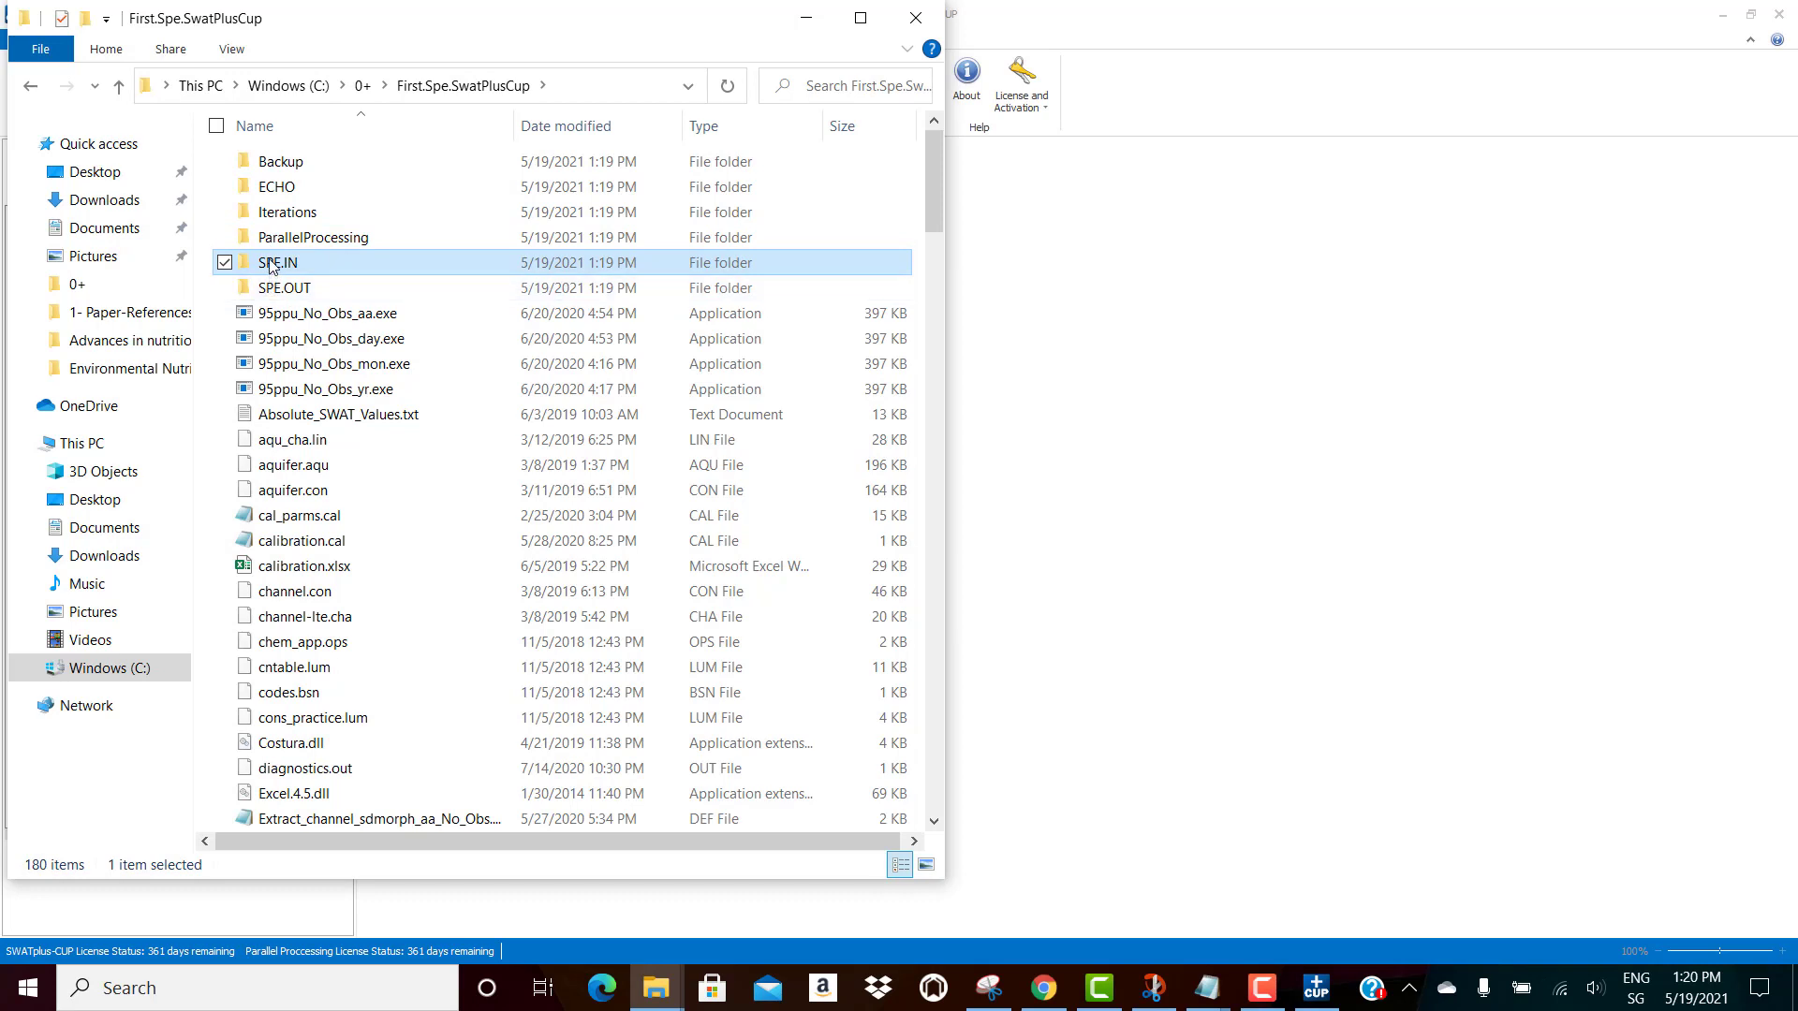
click(272, 265)
key(Escape)
Step: Browse into SPE.IN and back twice, then scroll through the project folder's 180 items
double_click(274, 265)
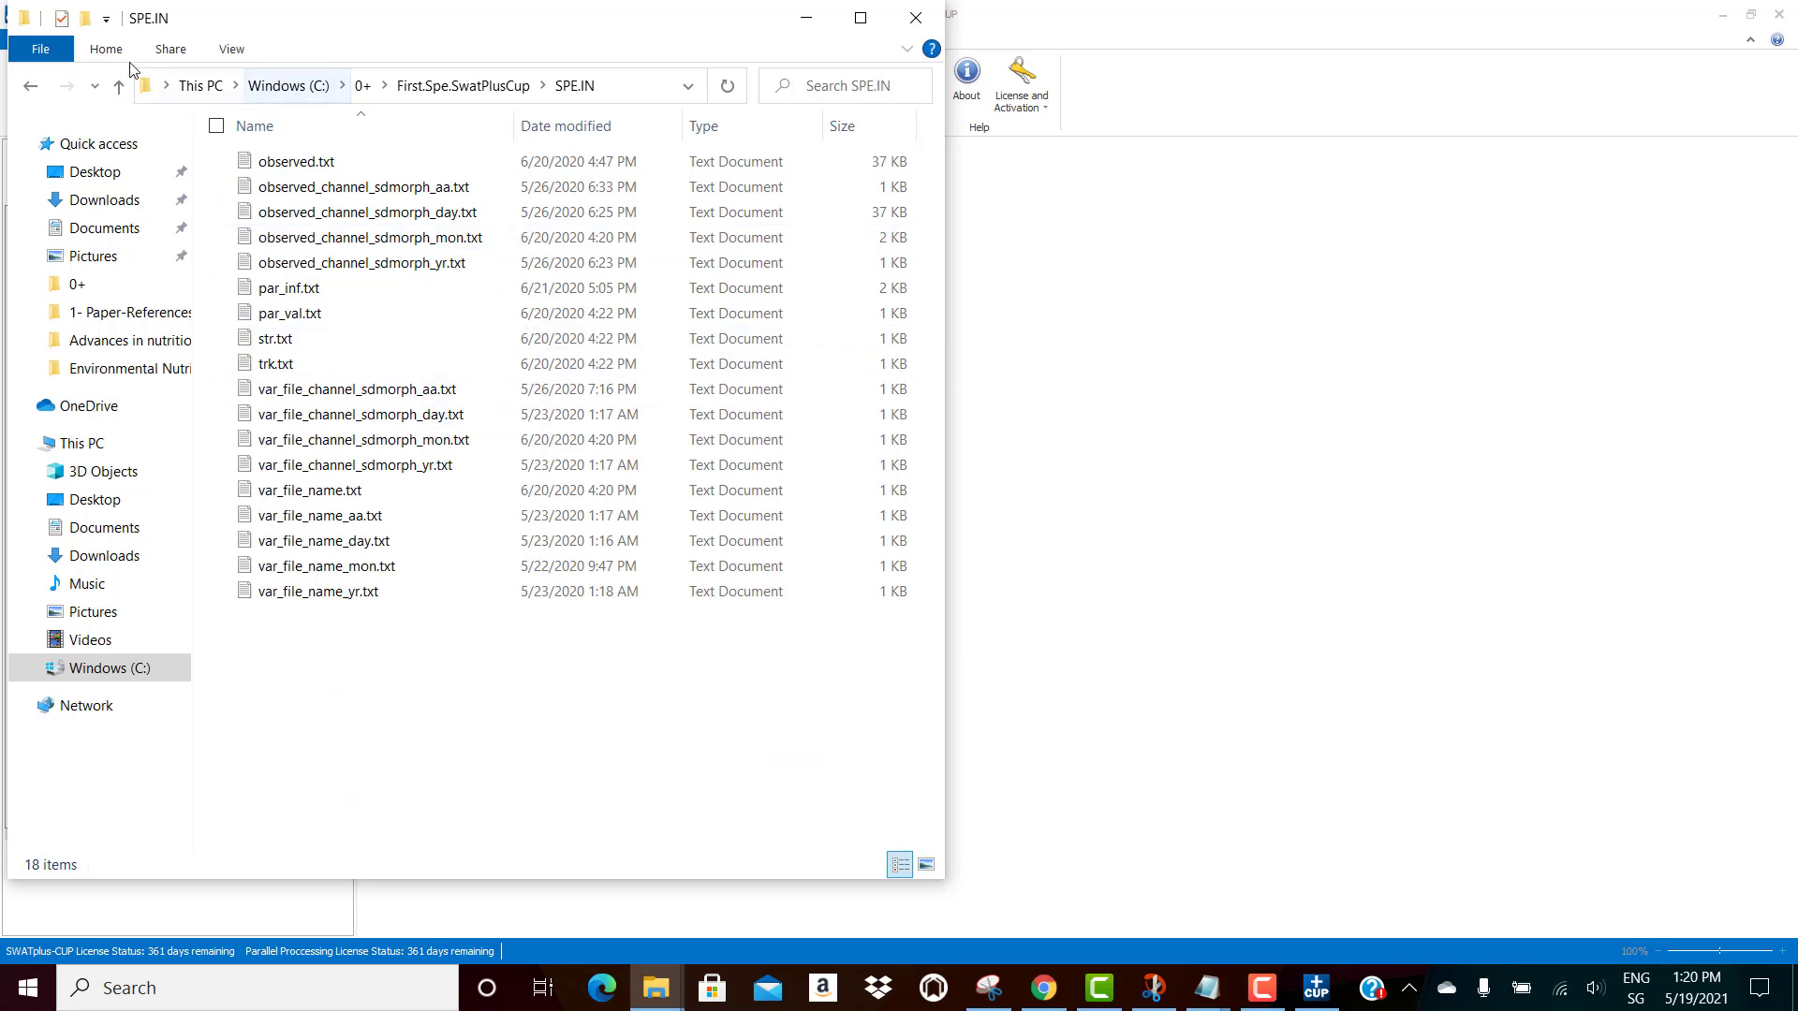
click(30, 88)
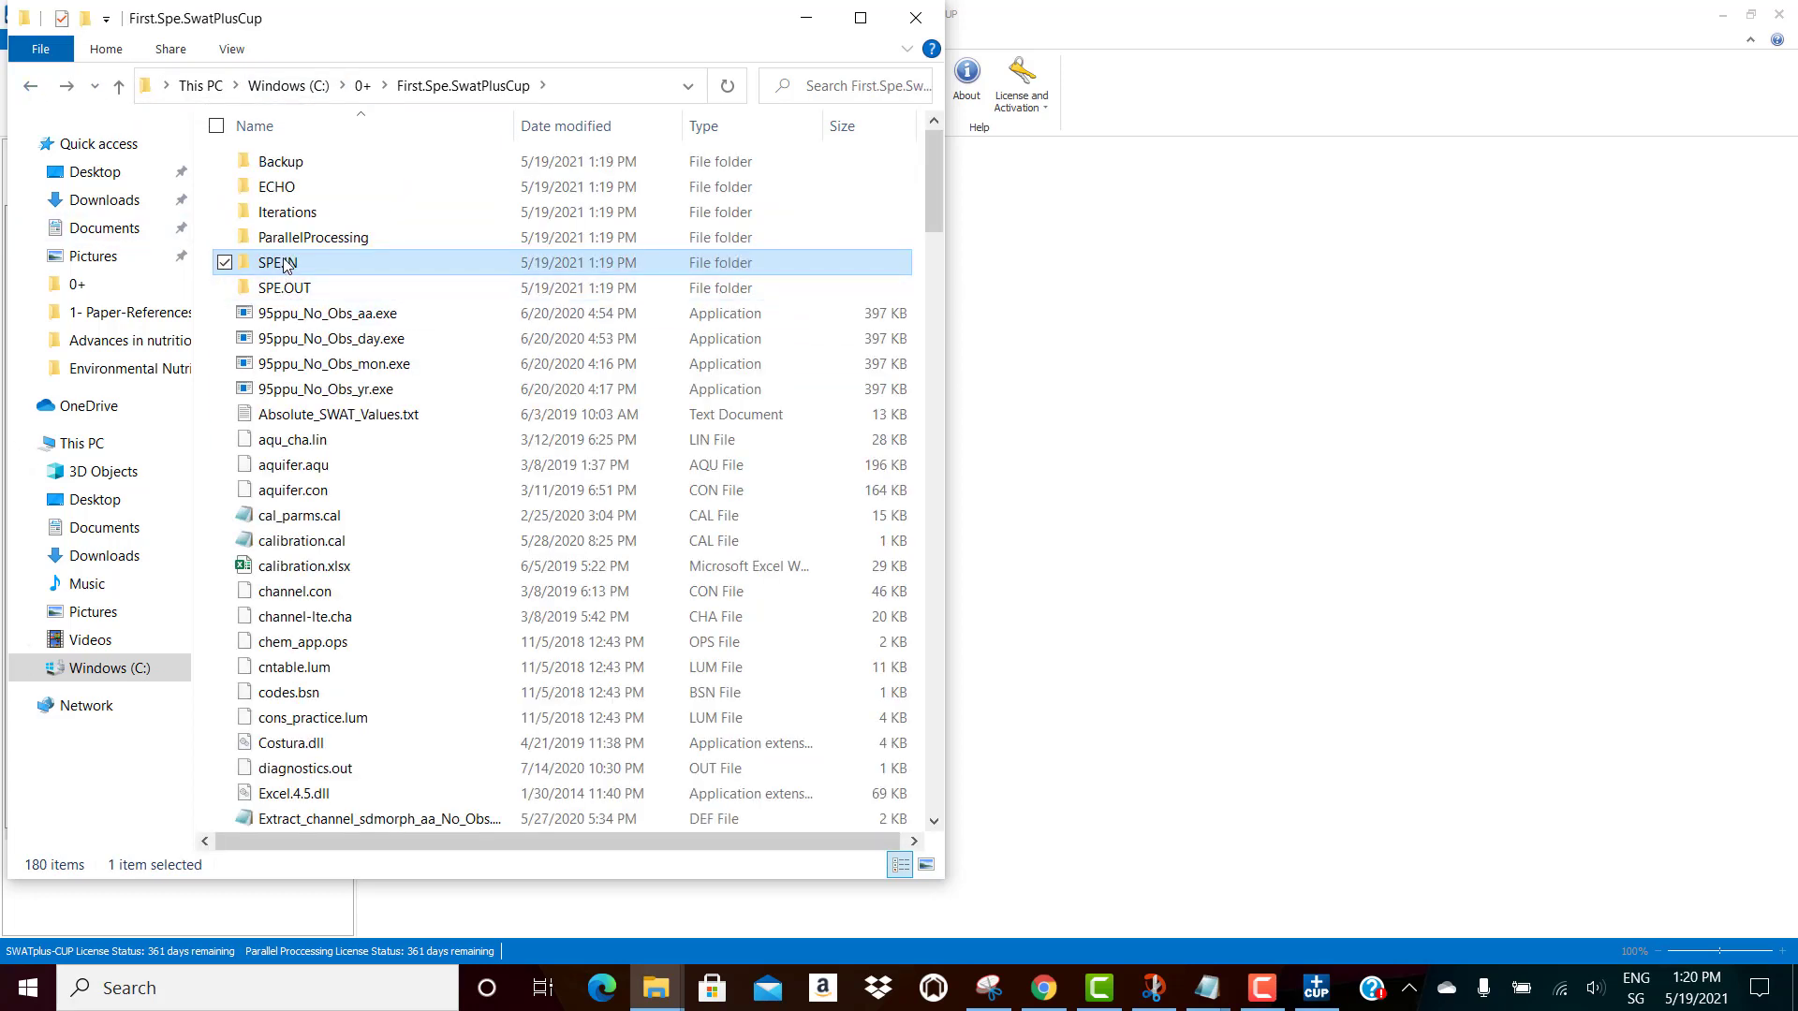
double_click(285, 265)
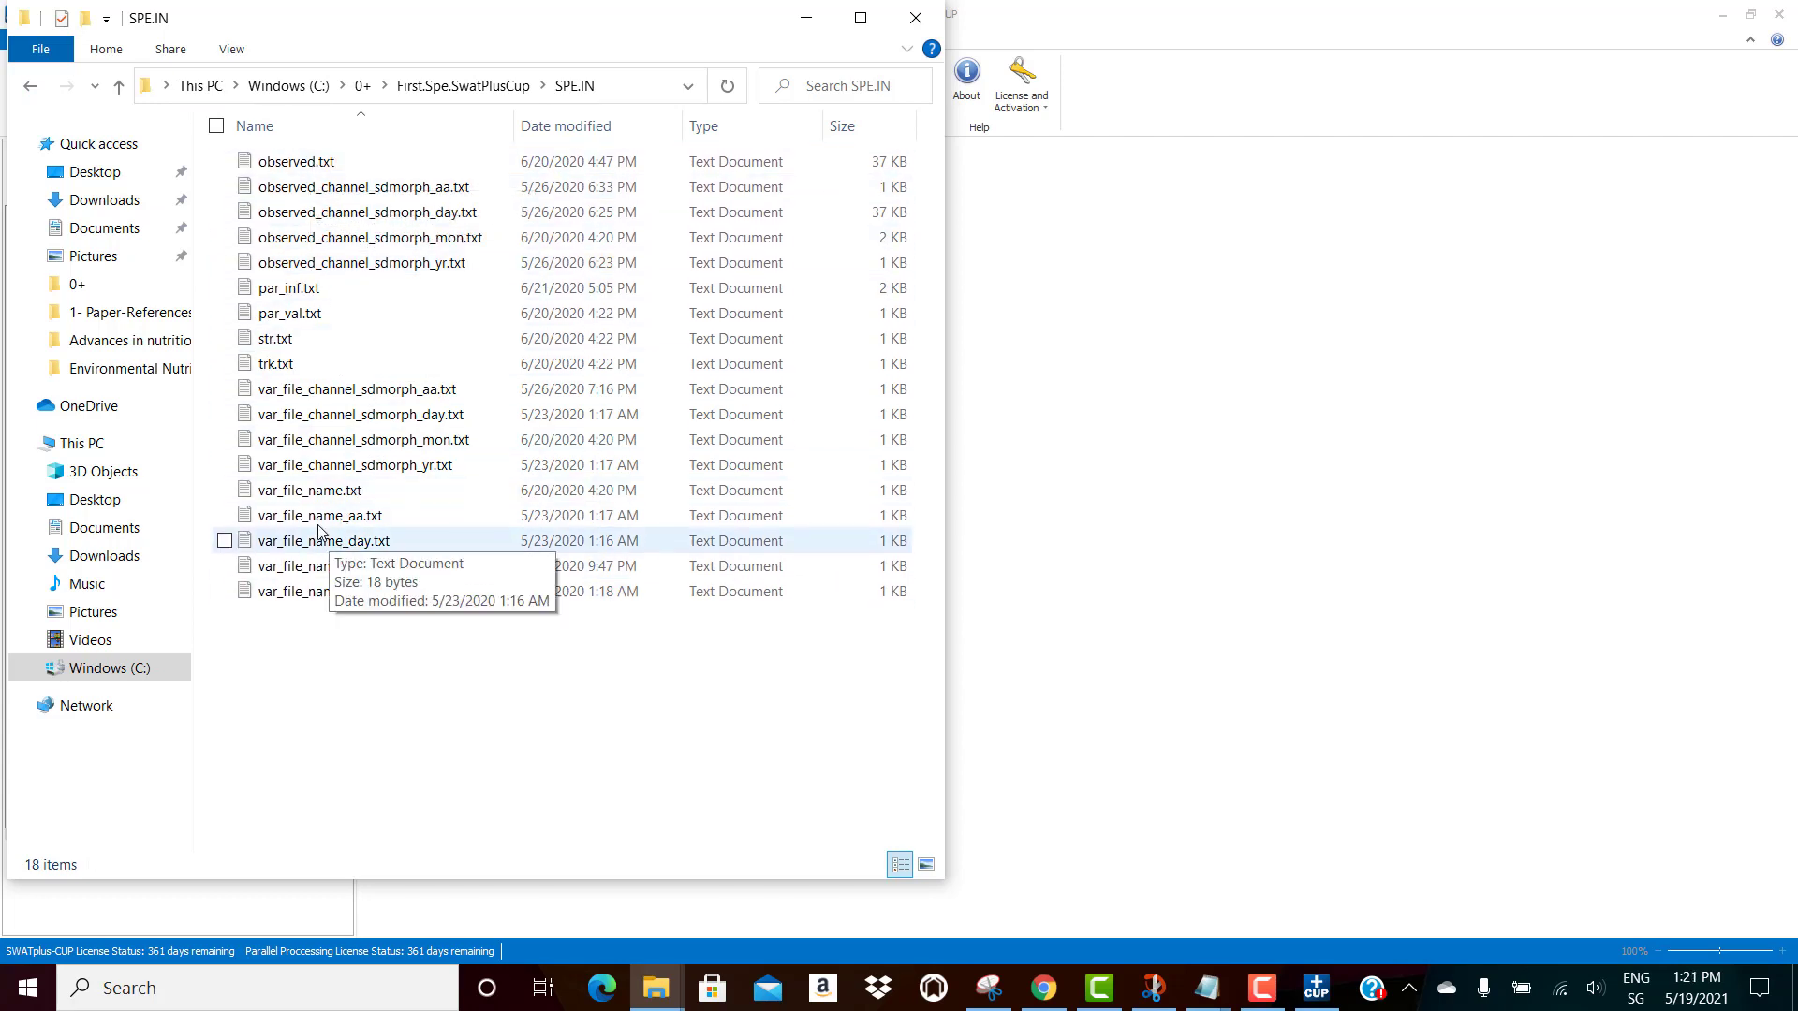
click(27, 89)
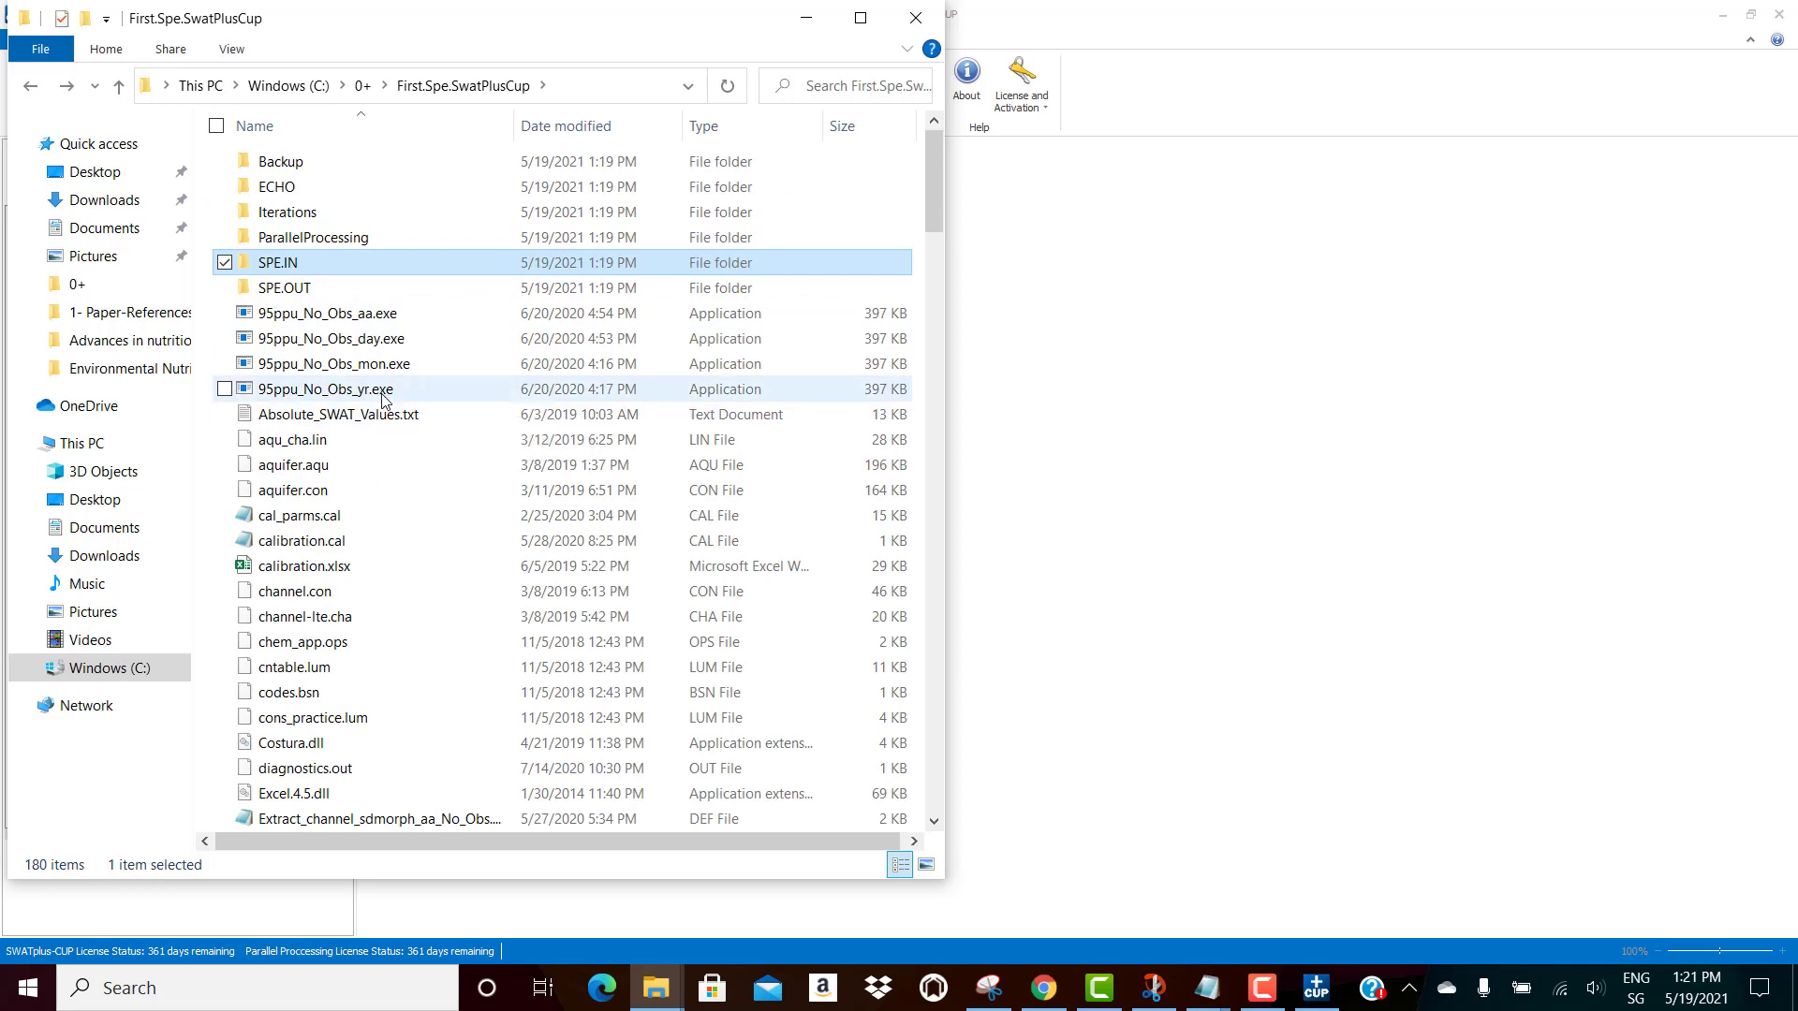
scroll(376, 515, down, 3)
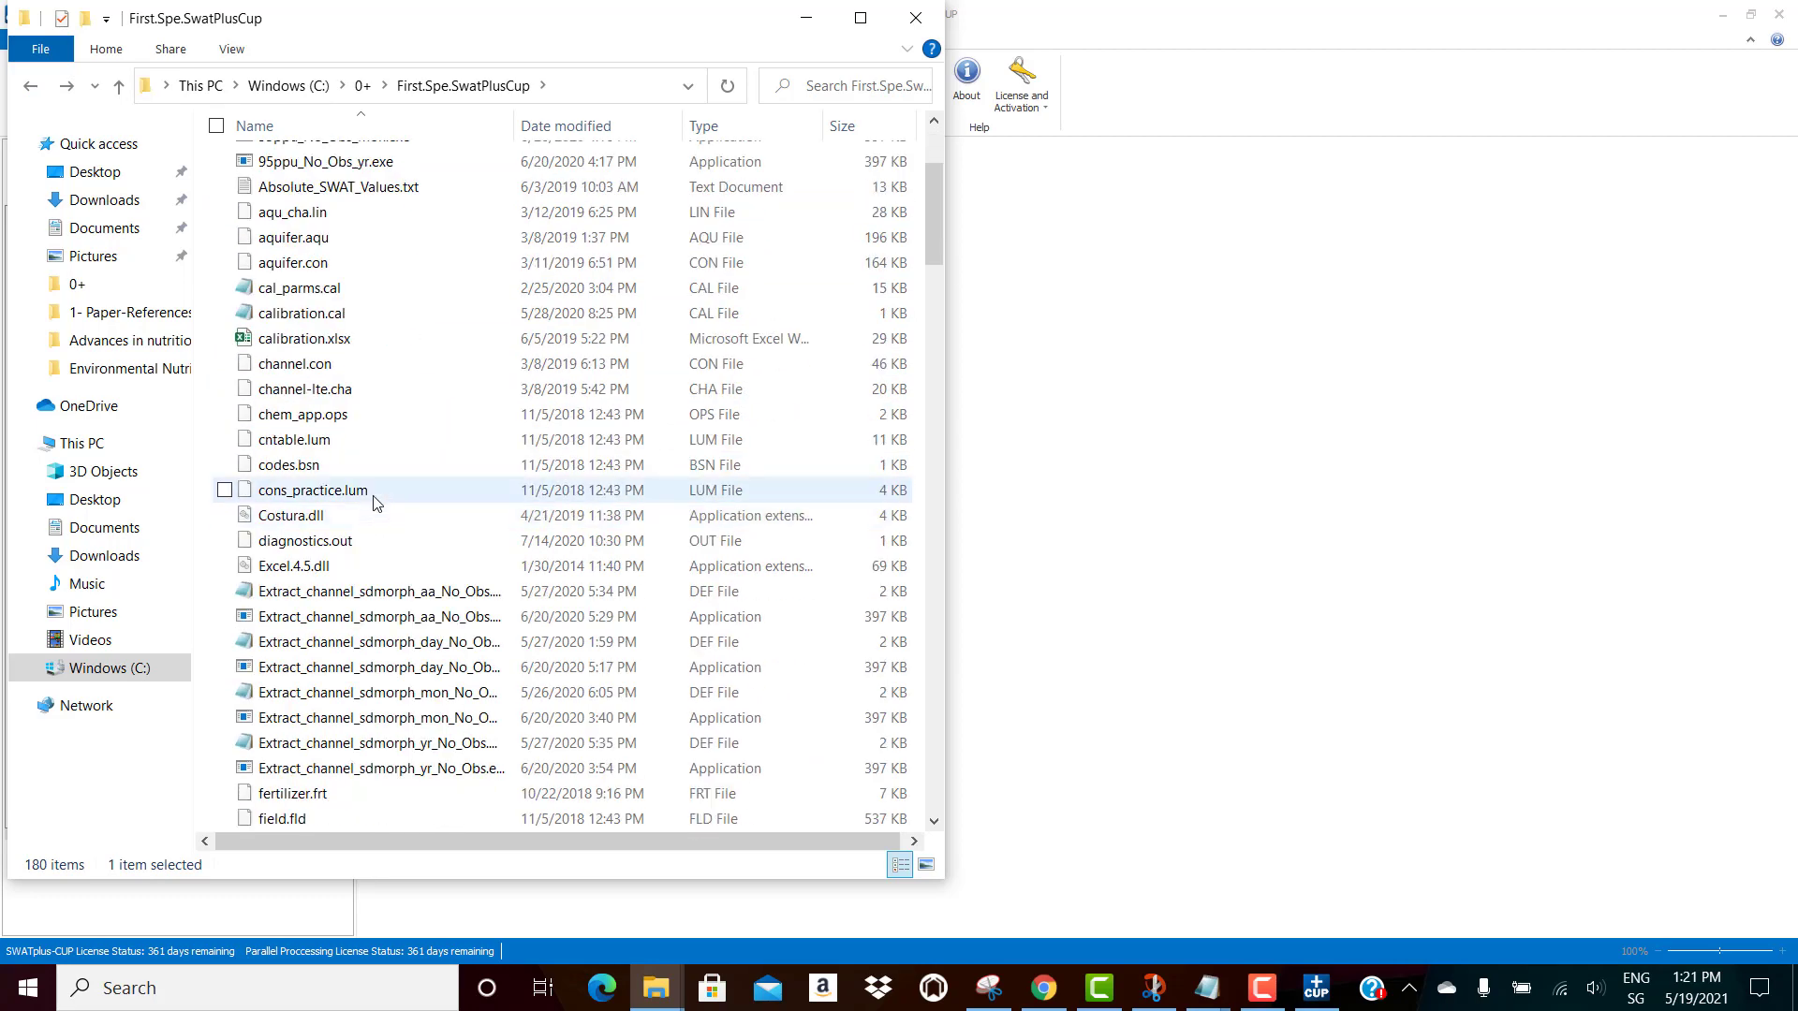
scroll(392, 453, down, 12)
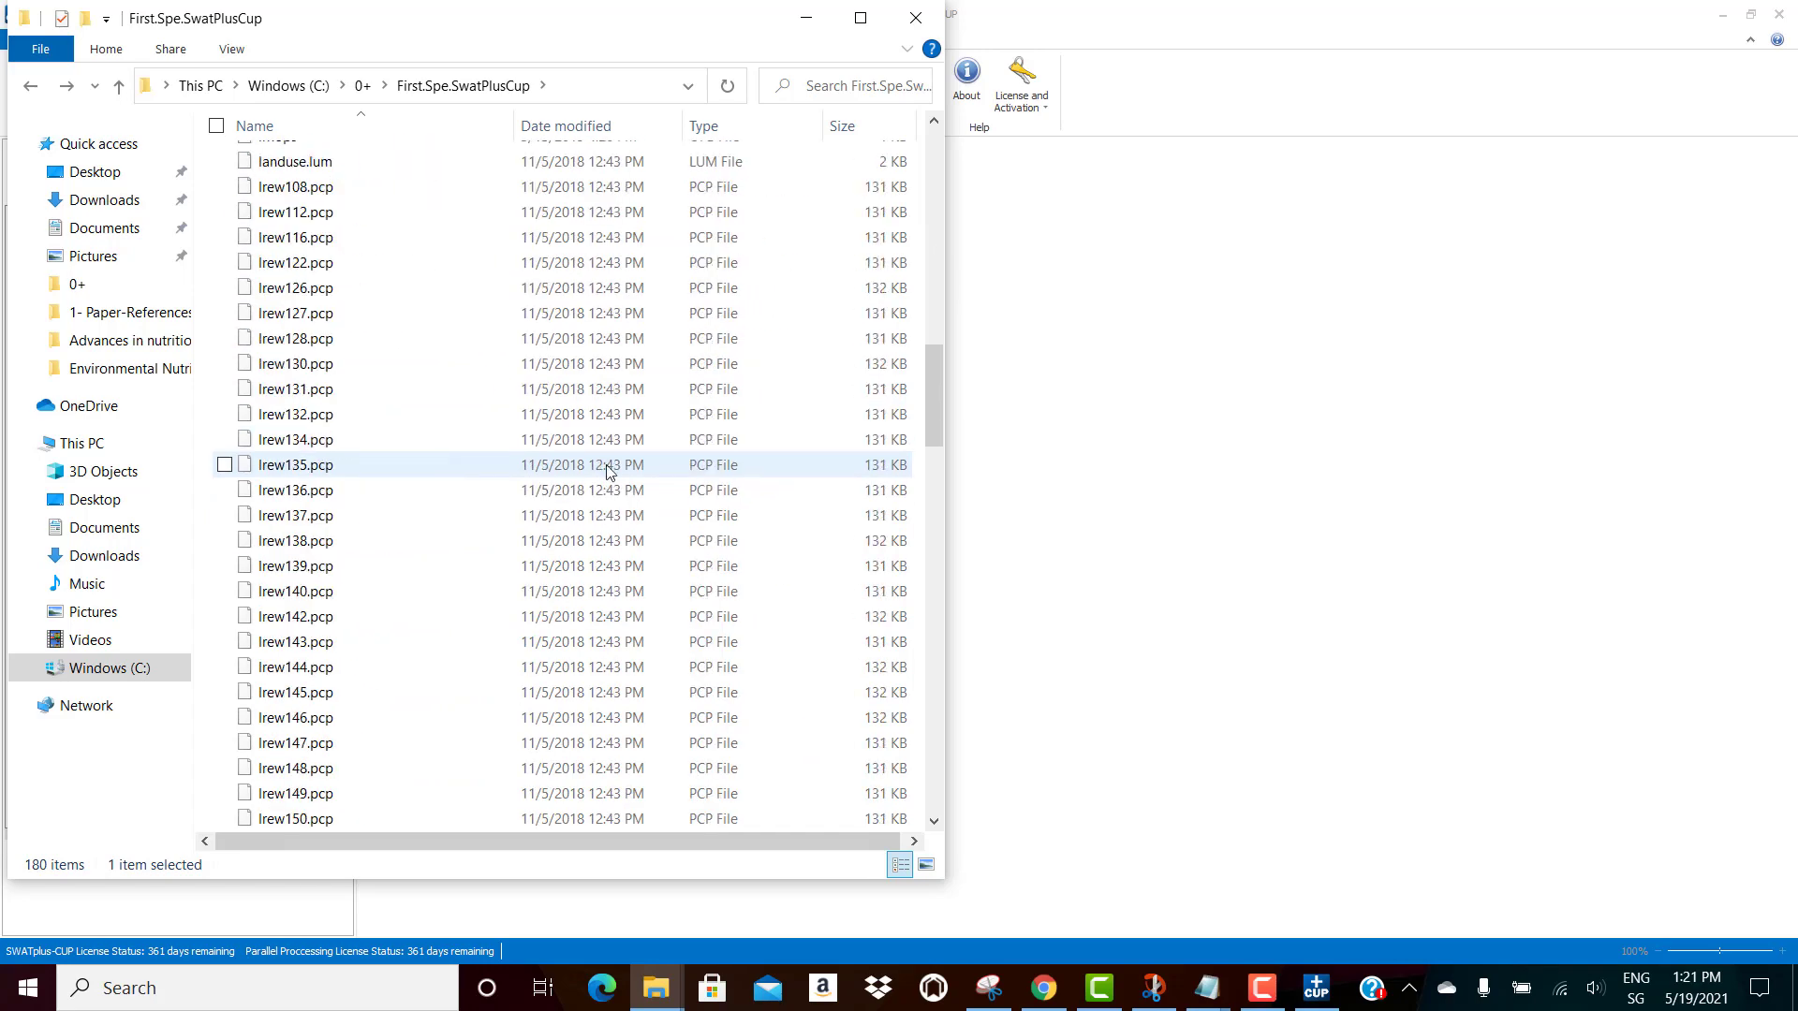
drag(934, 386, 857, 173)
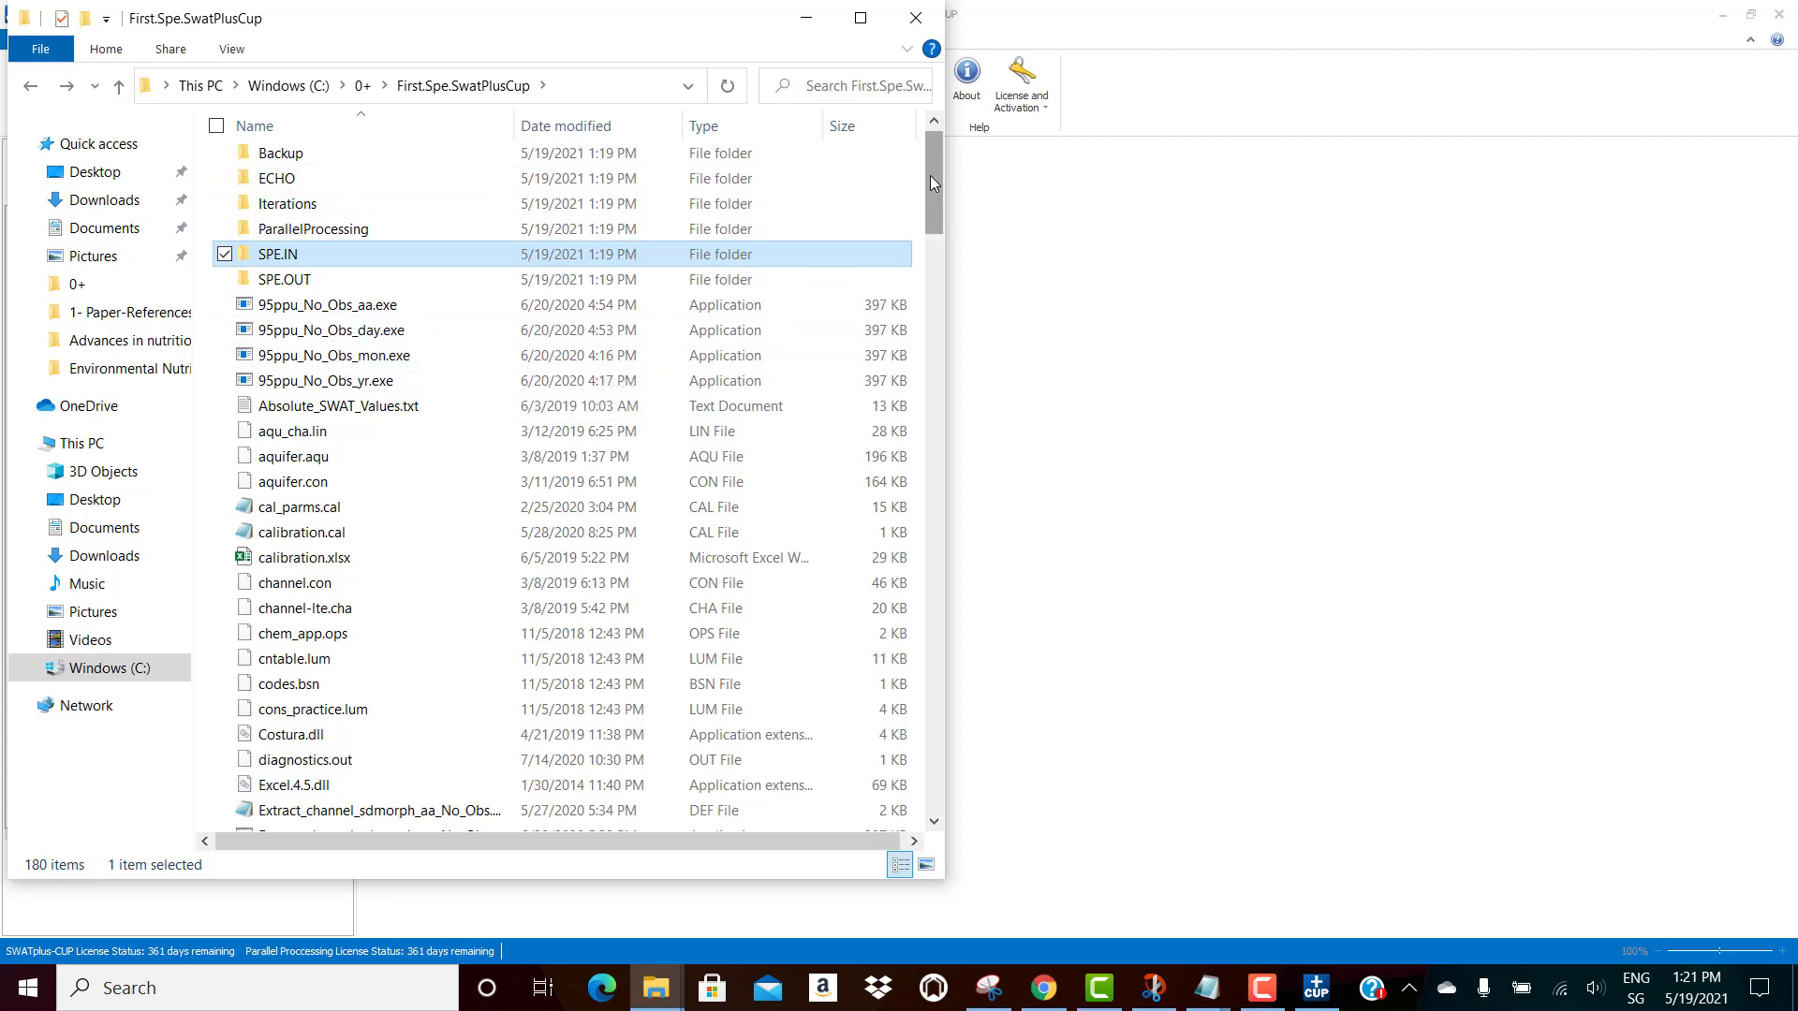
mouse_move(930, 176)
mouse_down()
mouse_move(940, 262)
mouse_move(935, 146)
mouse_up()
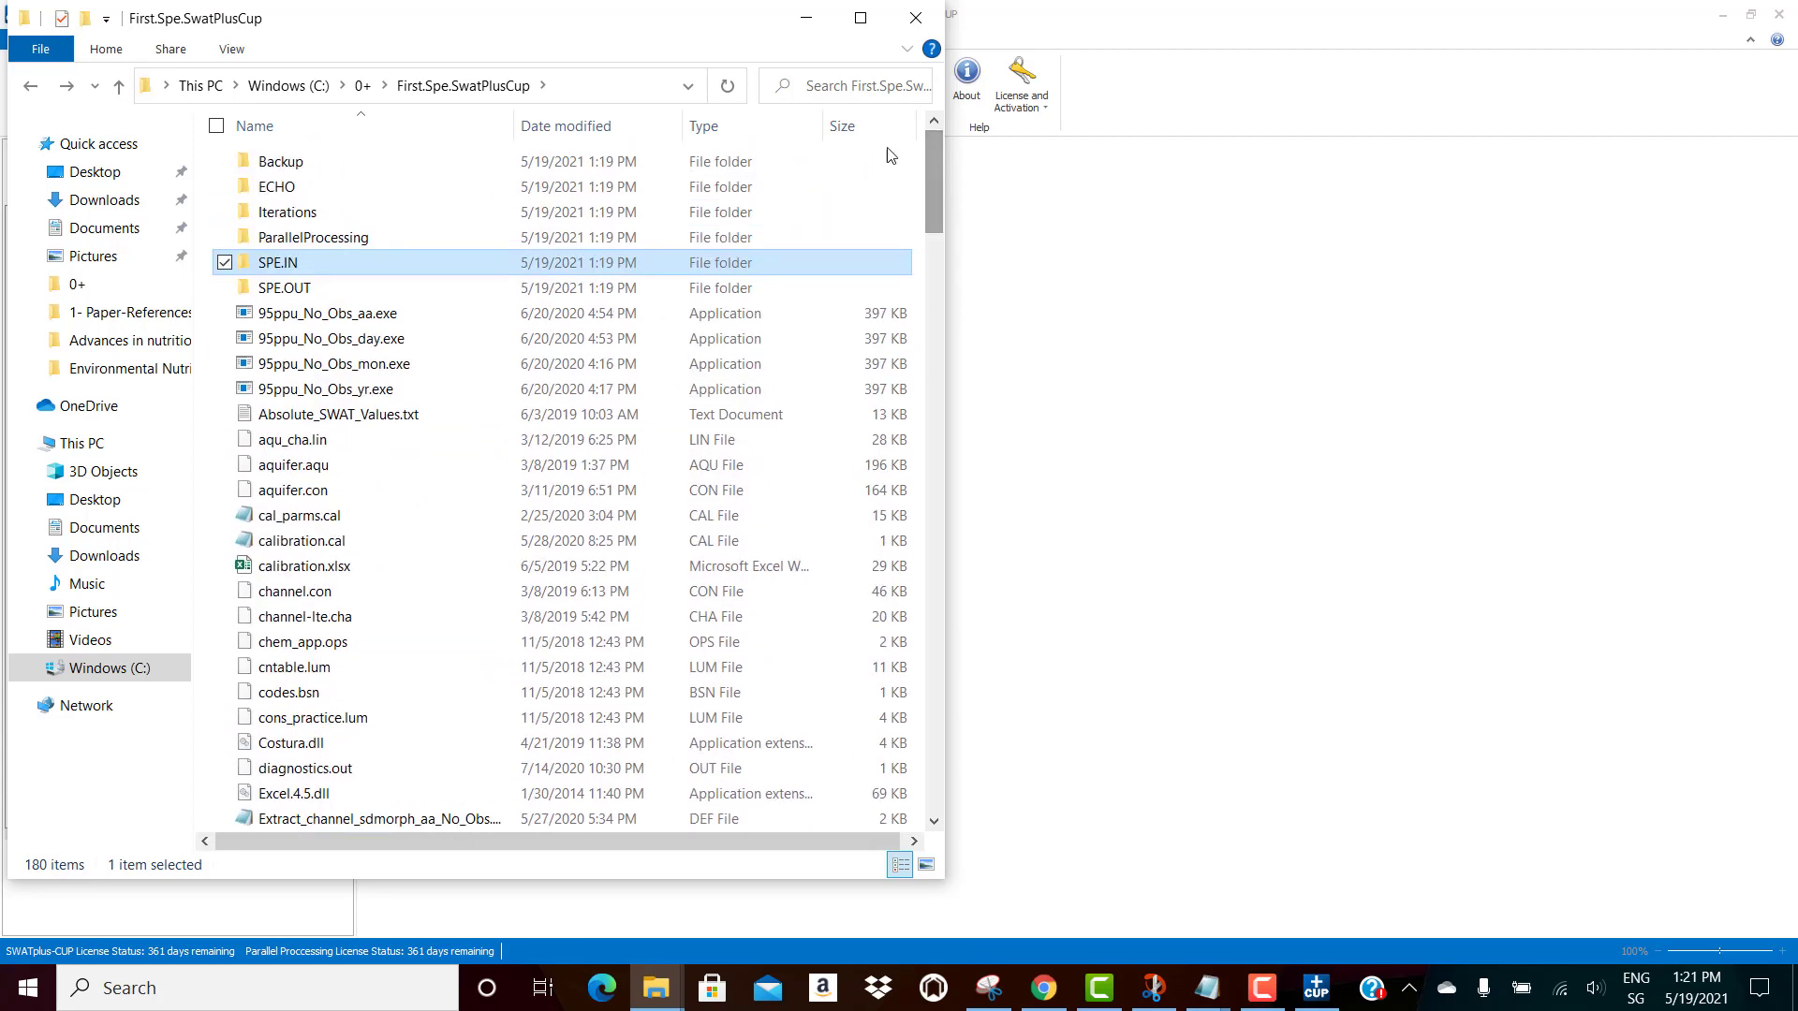
Step: Open Par_inf.txt from Calibration Inputs and insert a blank line above v__WDPQ.bsn
click(807, 21)
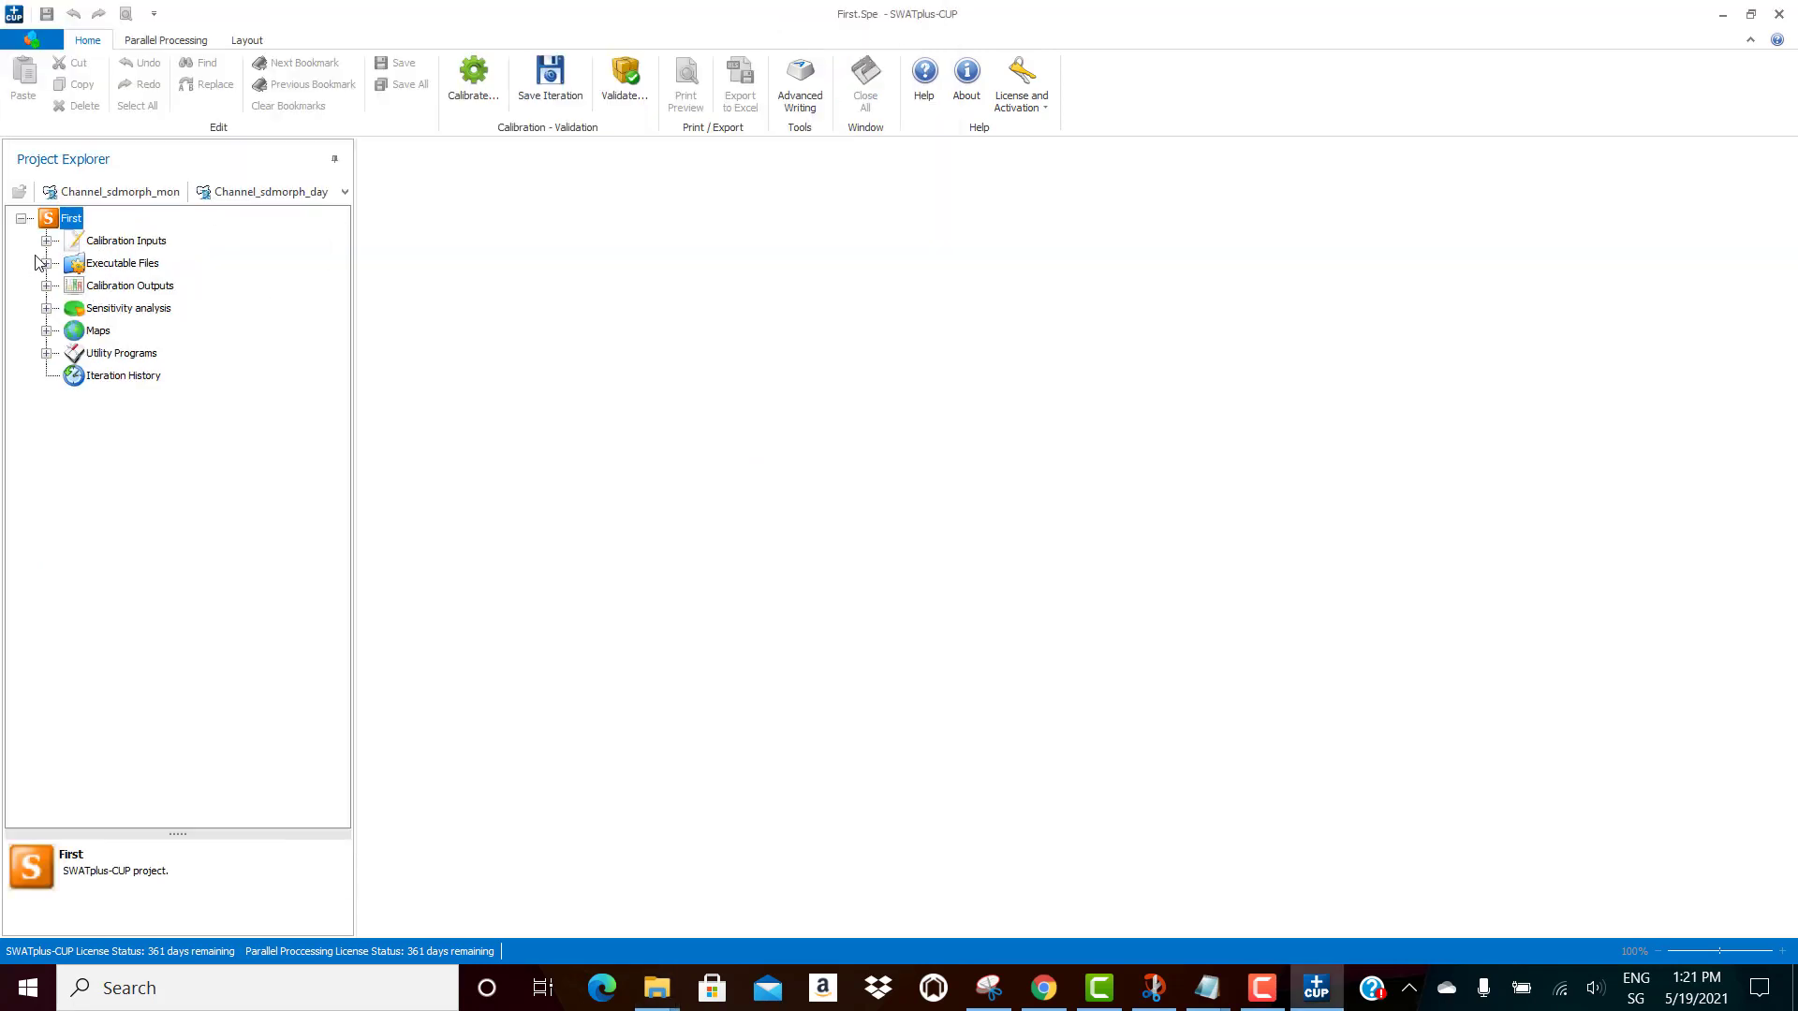
double_click(120, 241)
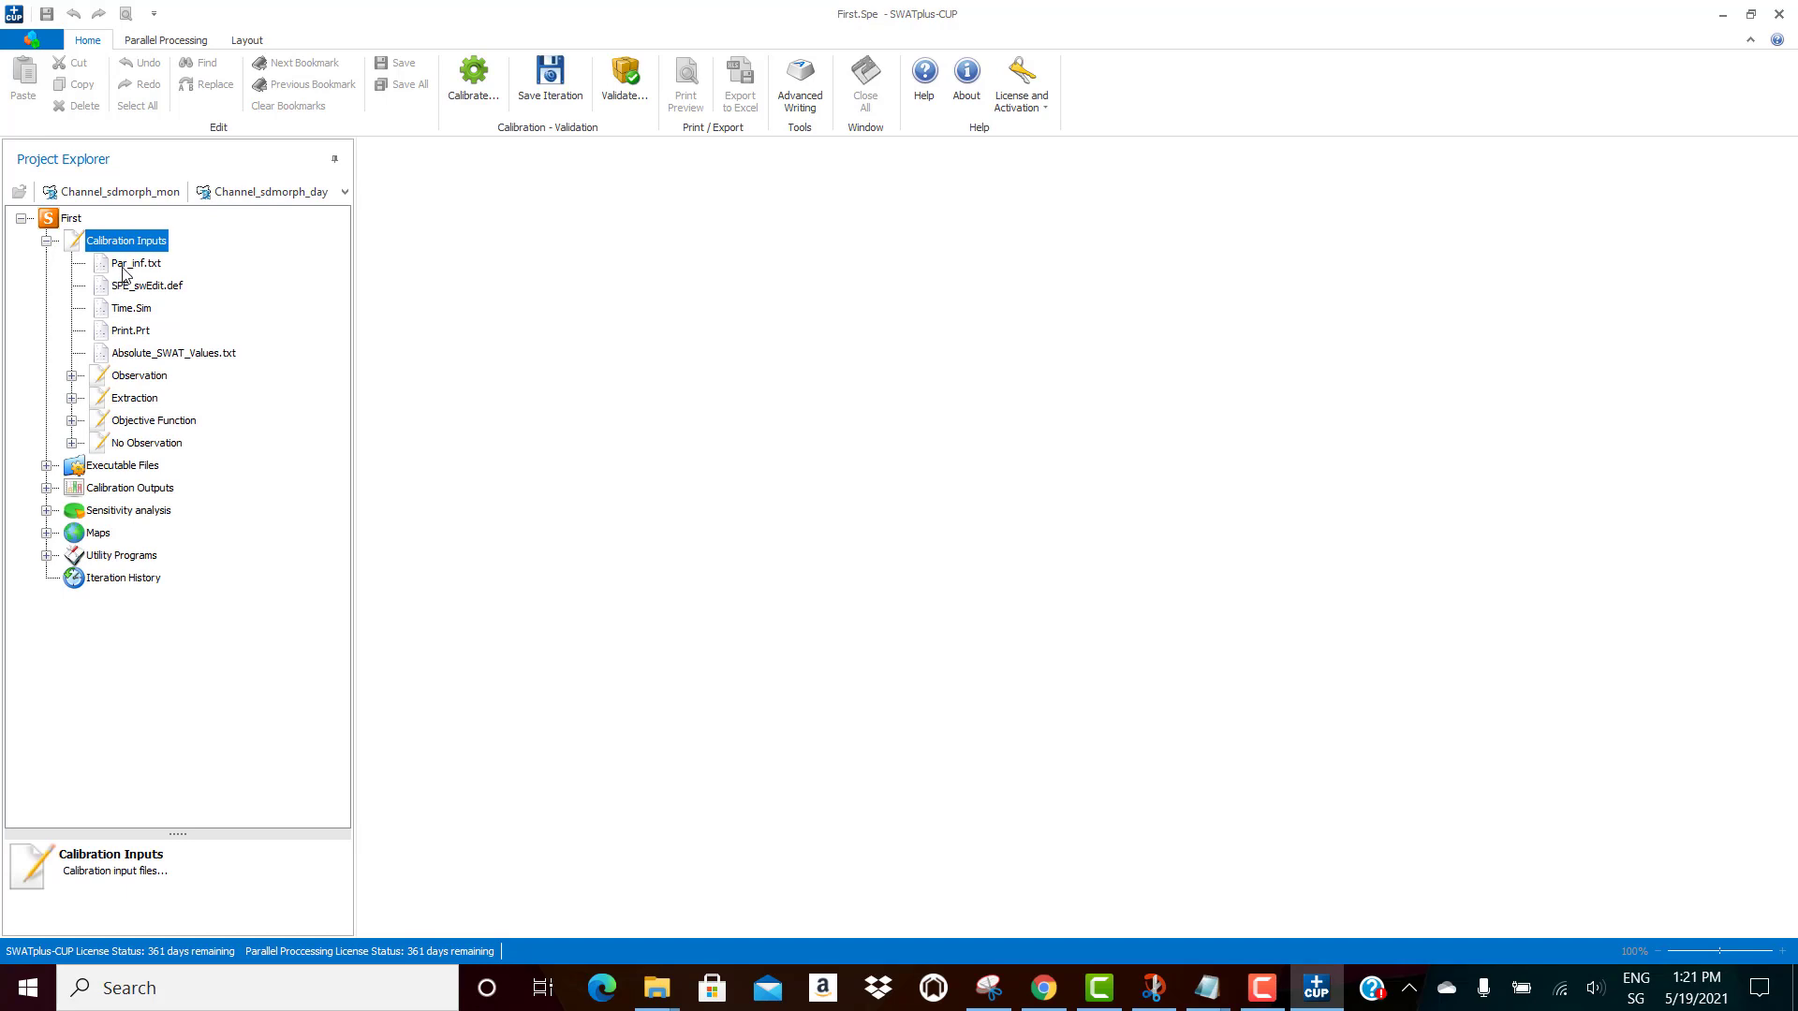
click(137, 265)
double_click(138, 265)
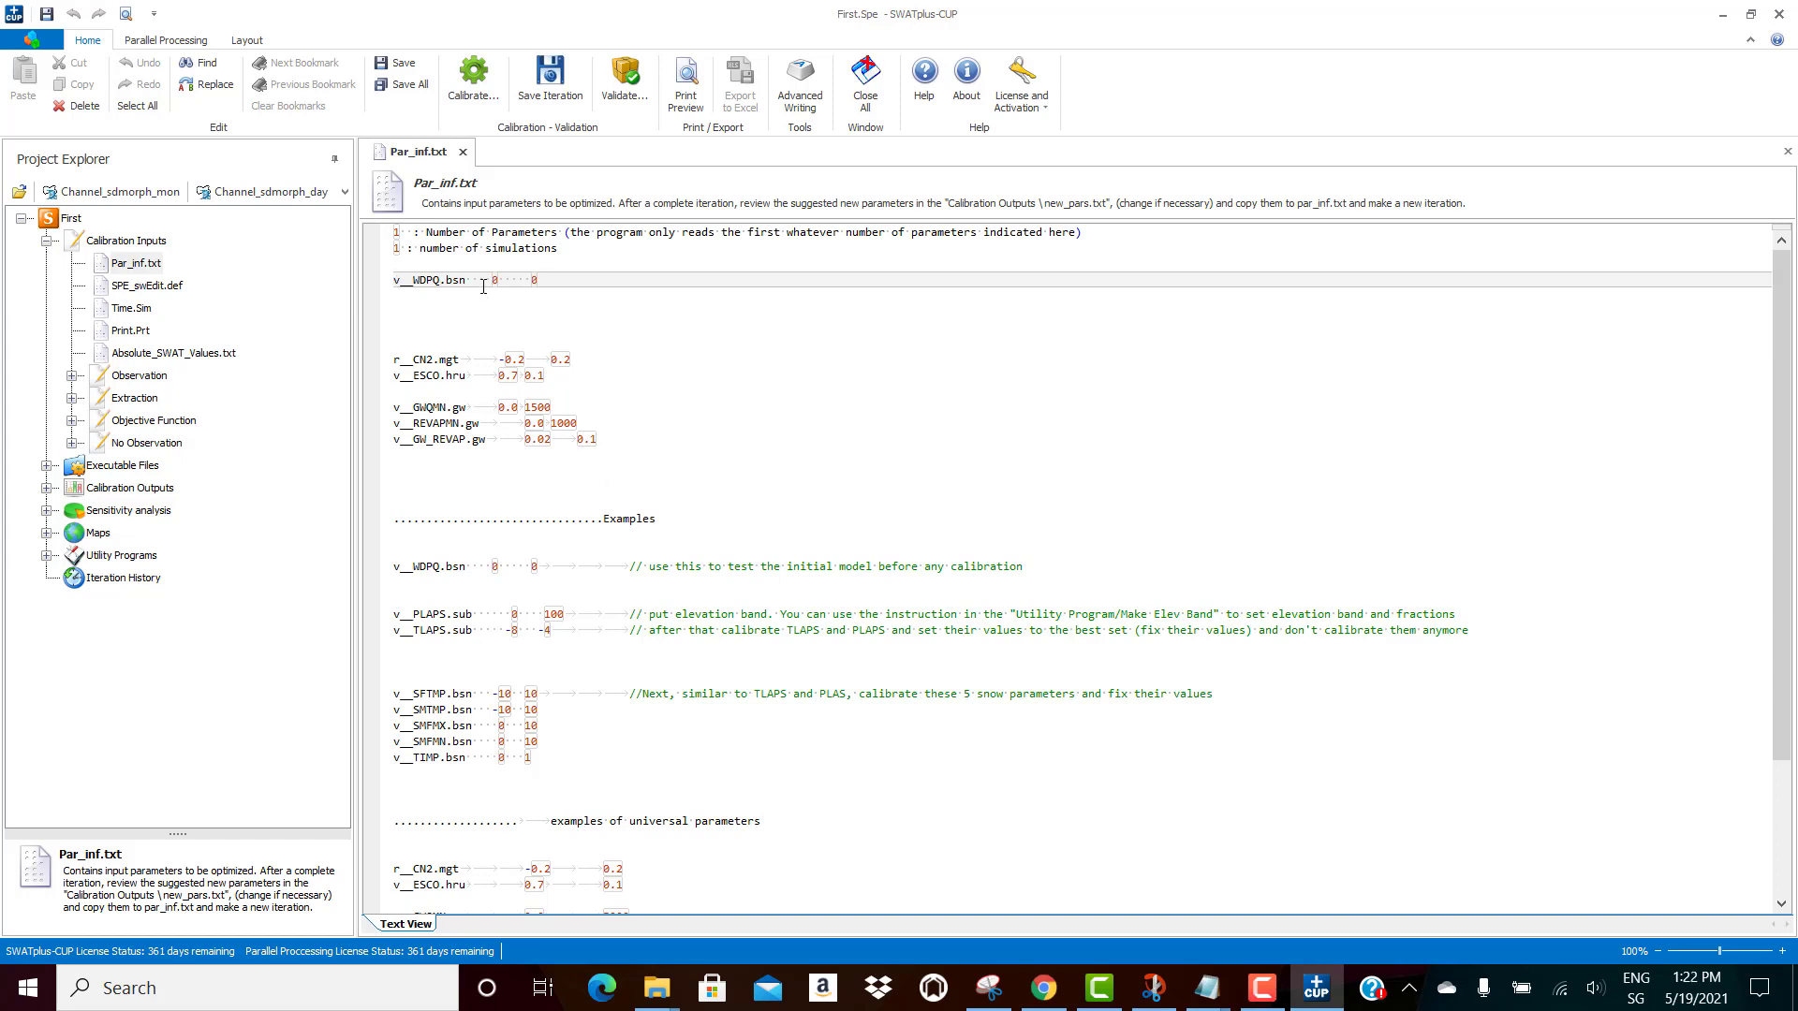
key(Return)
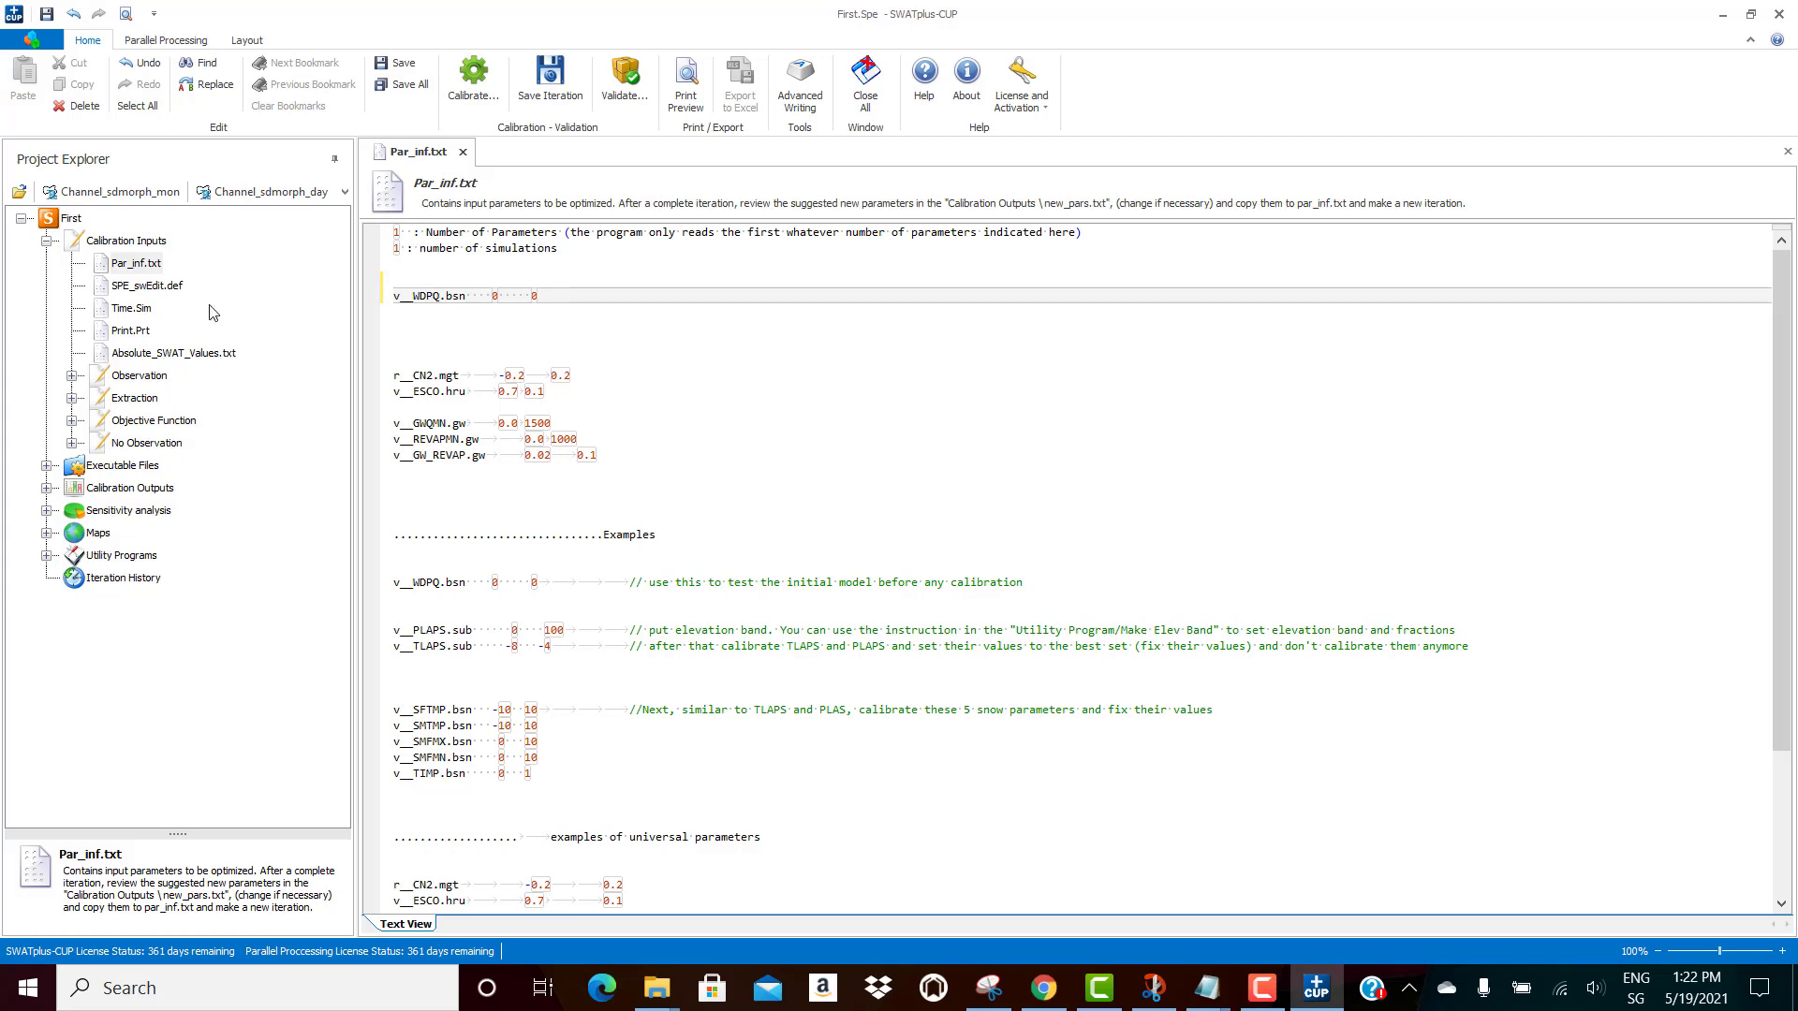
Step: Open SPE_swEdit.def, showing starting and ending simulation numbers of 1
click(179, 292)
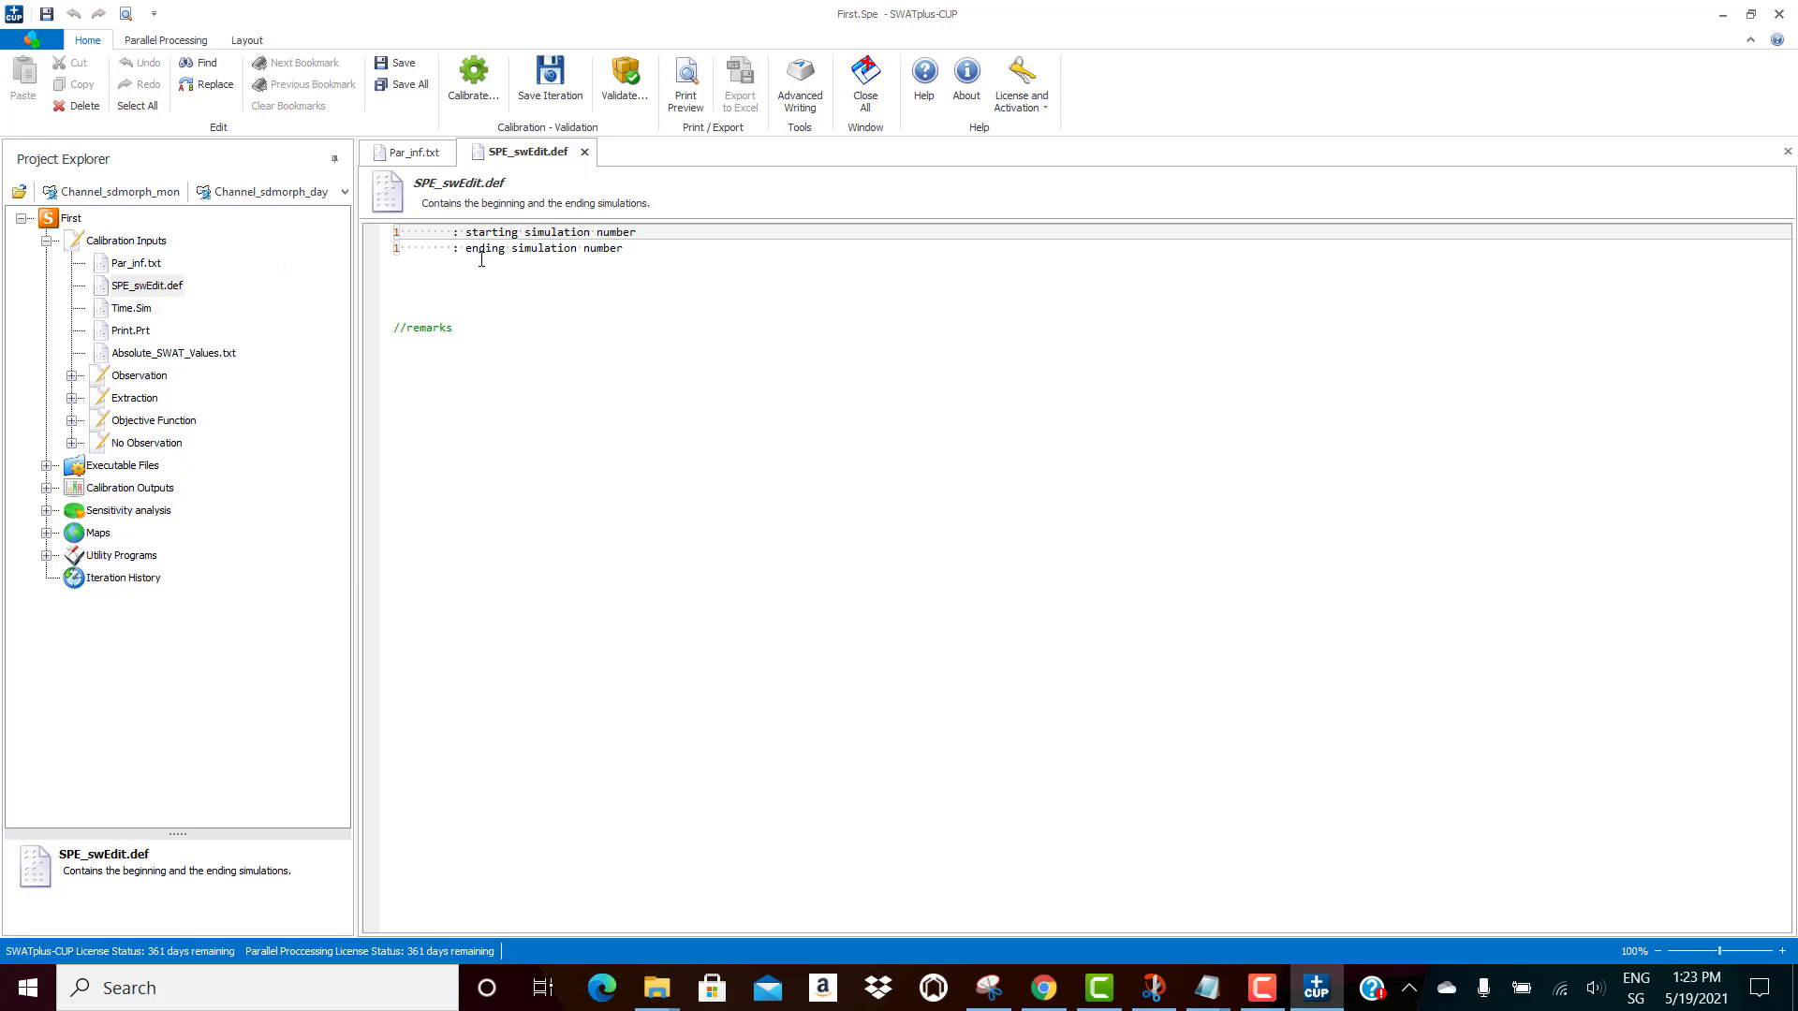
Step: Open Time.Sim to view the 1993–1994 simulation period
click(128, 313)
double_click(128, 316)
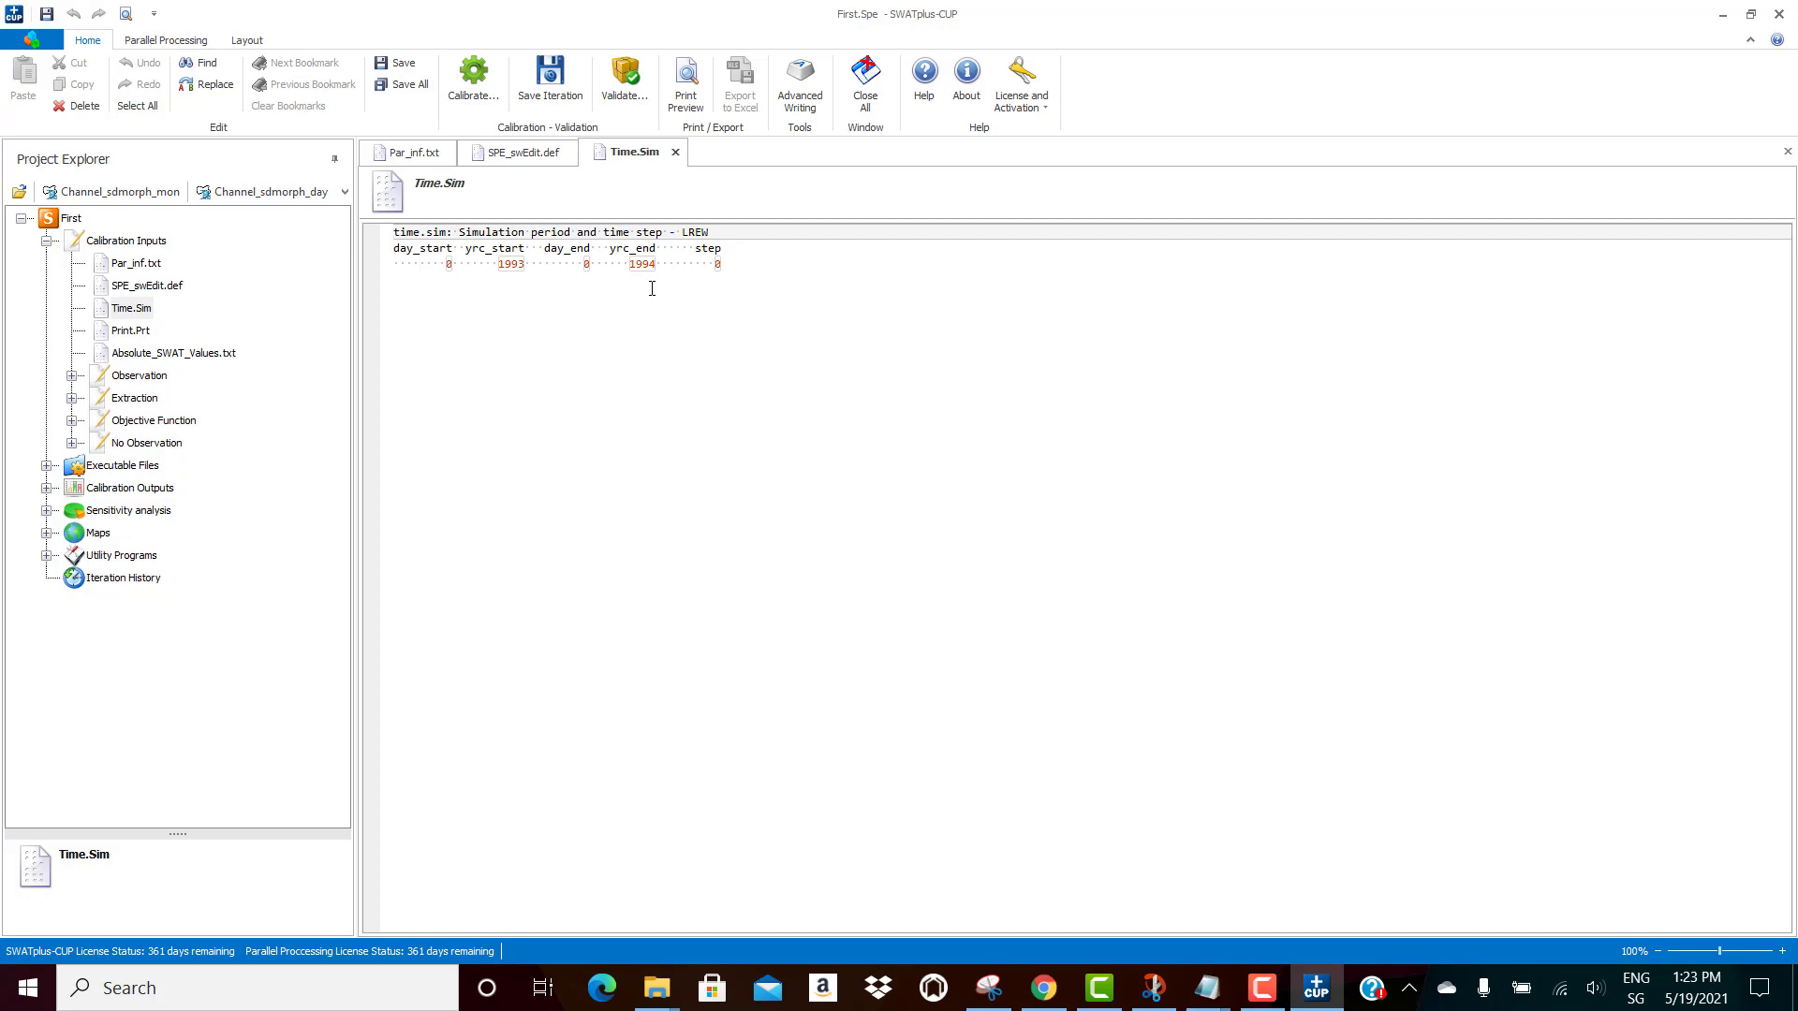
Step: Close the blank untitled Notepad window and begin closing the second untitled one
click(1209, 990)
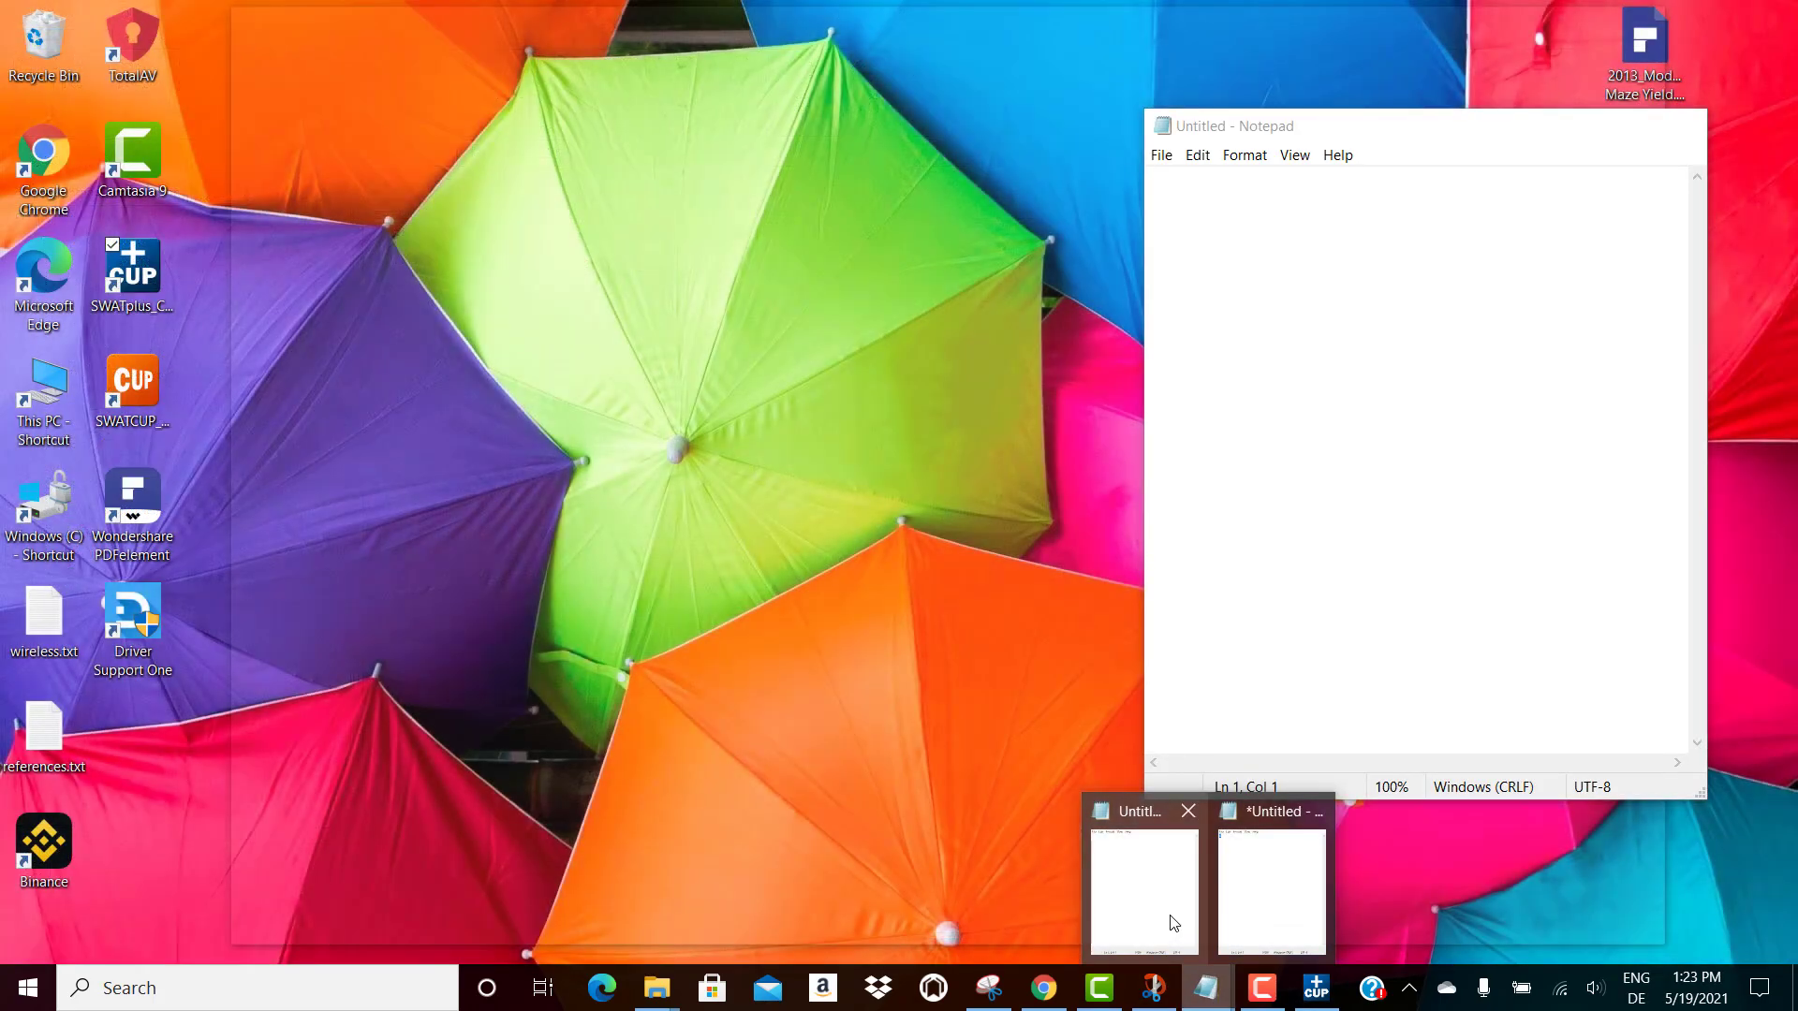
click(1172, 918)
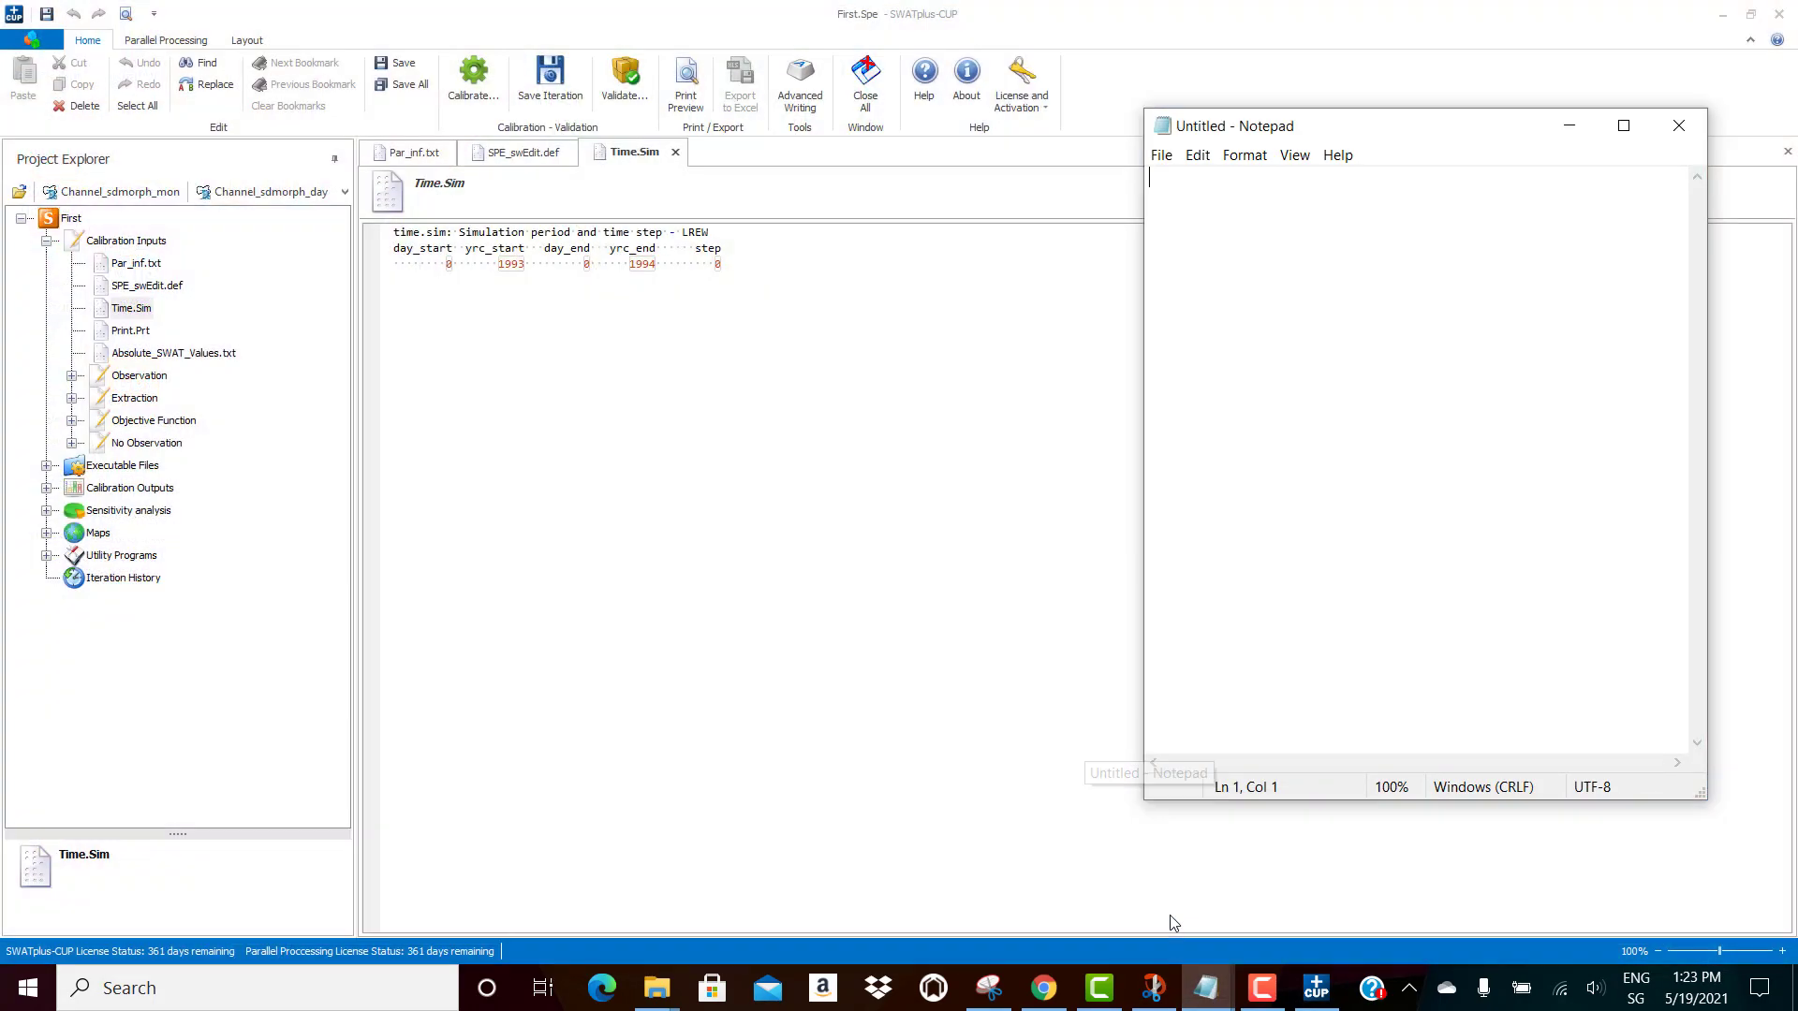
click(1680, 125)
click(1207, 991)
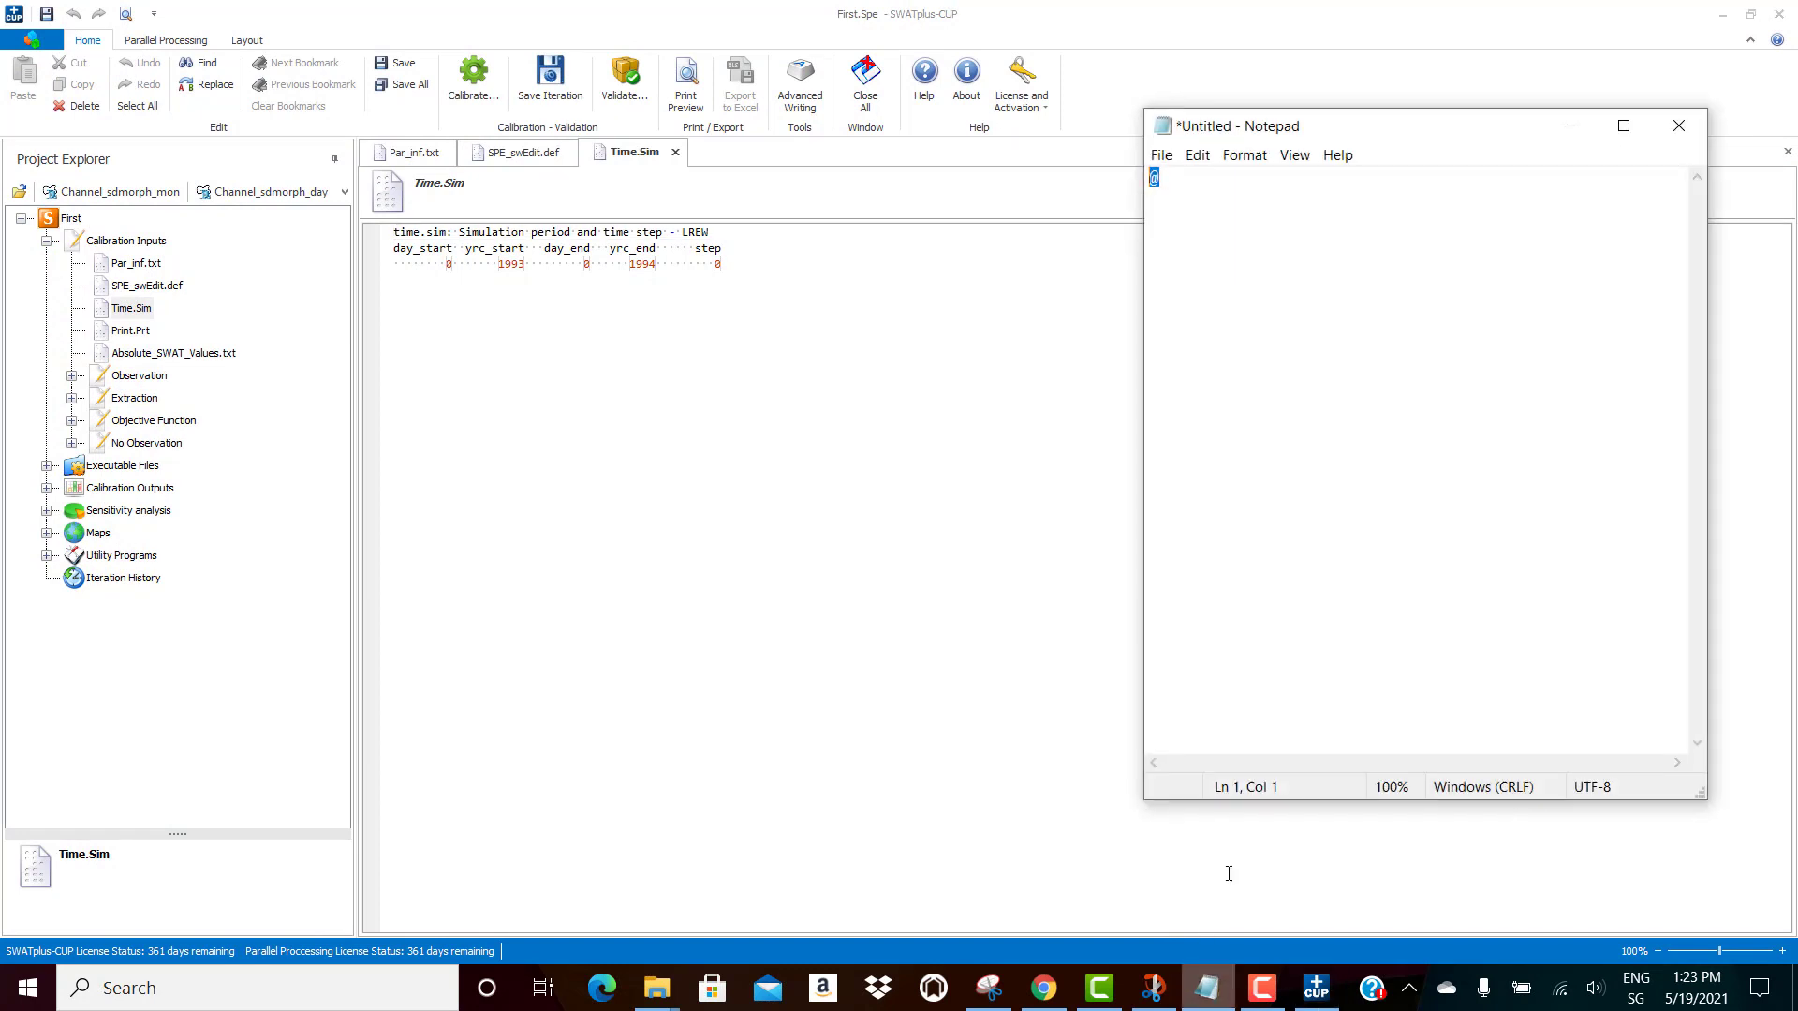
click(1681, 125)
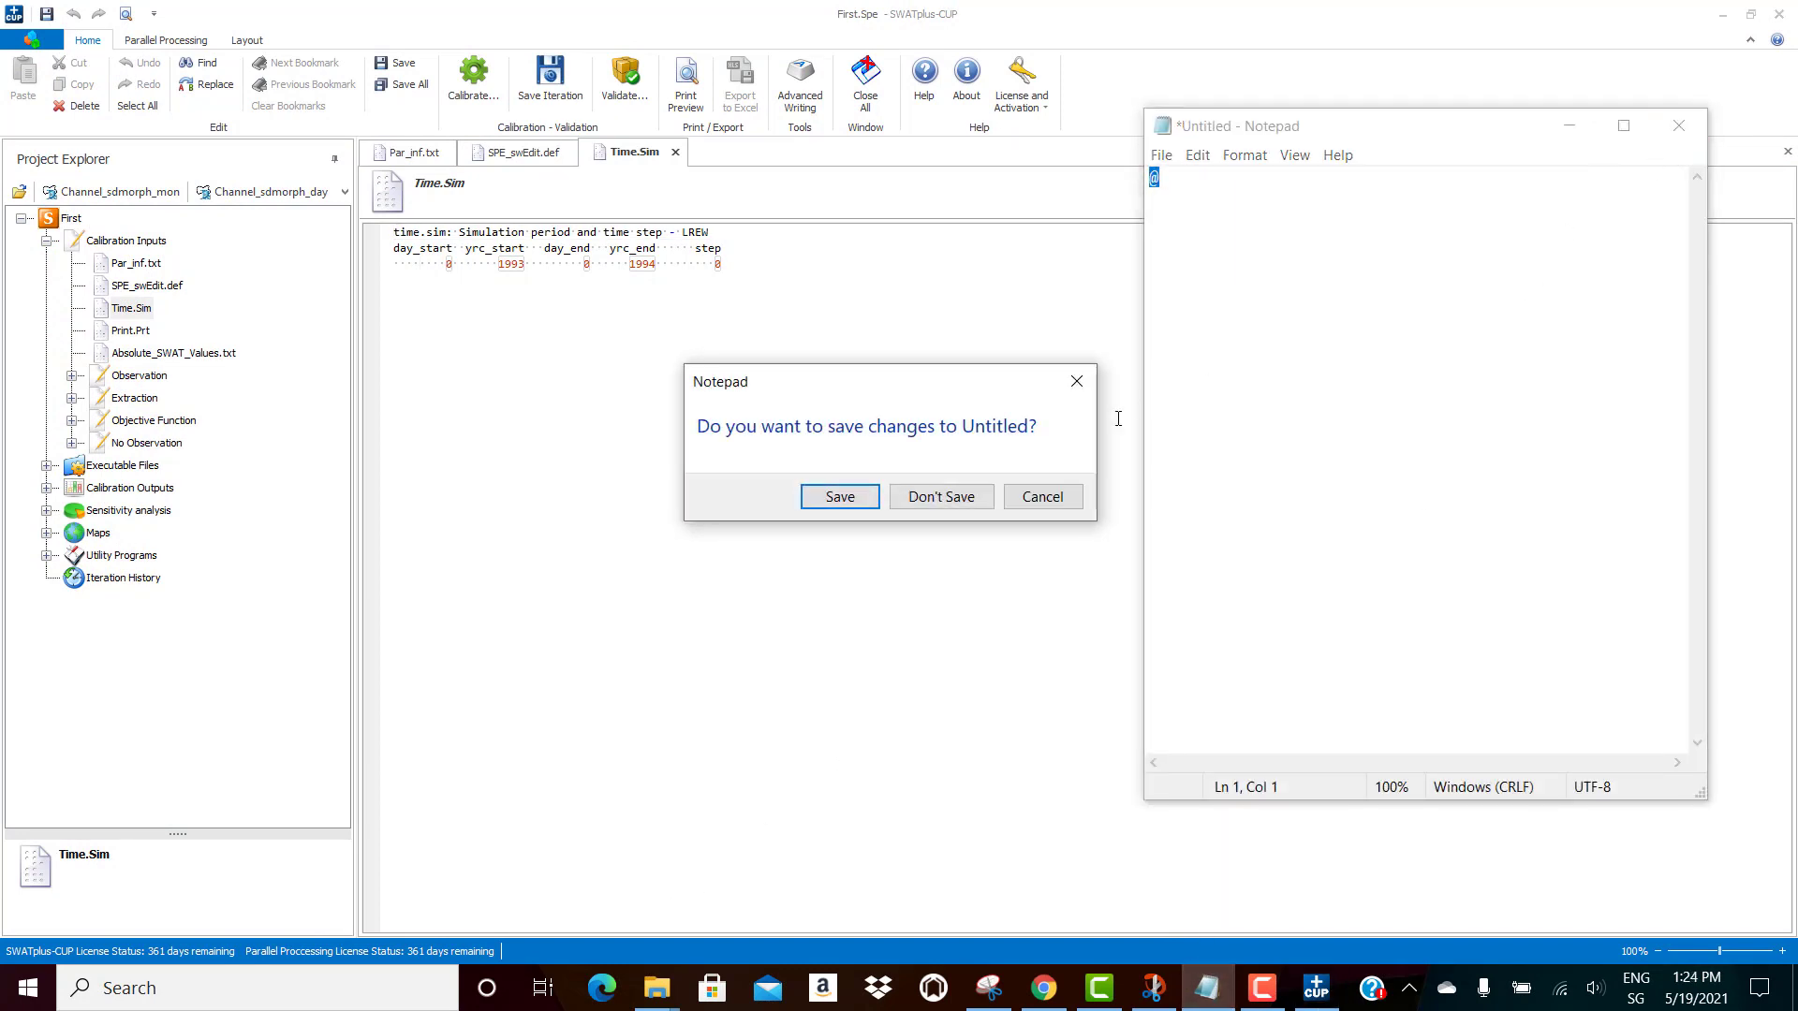
Step: Discard the untitled note and open C:\0+\observed_data.txt in Notepad beside the project
click(962, 499)
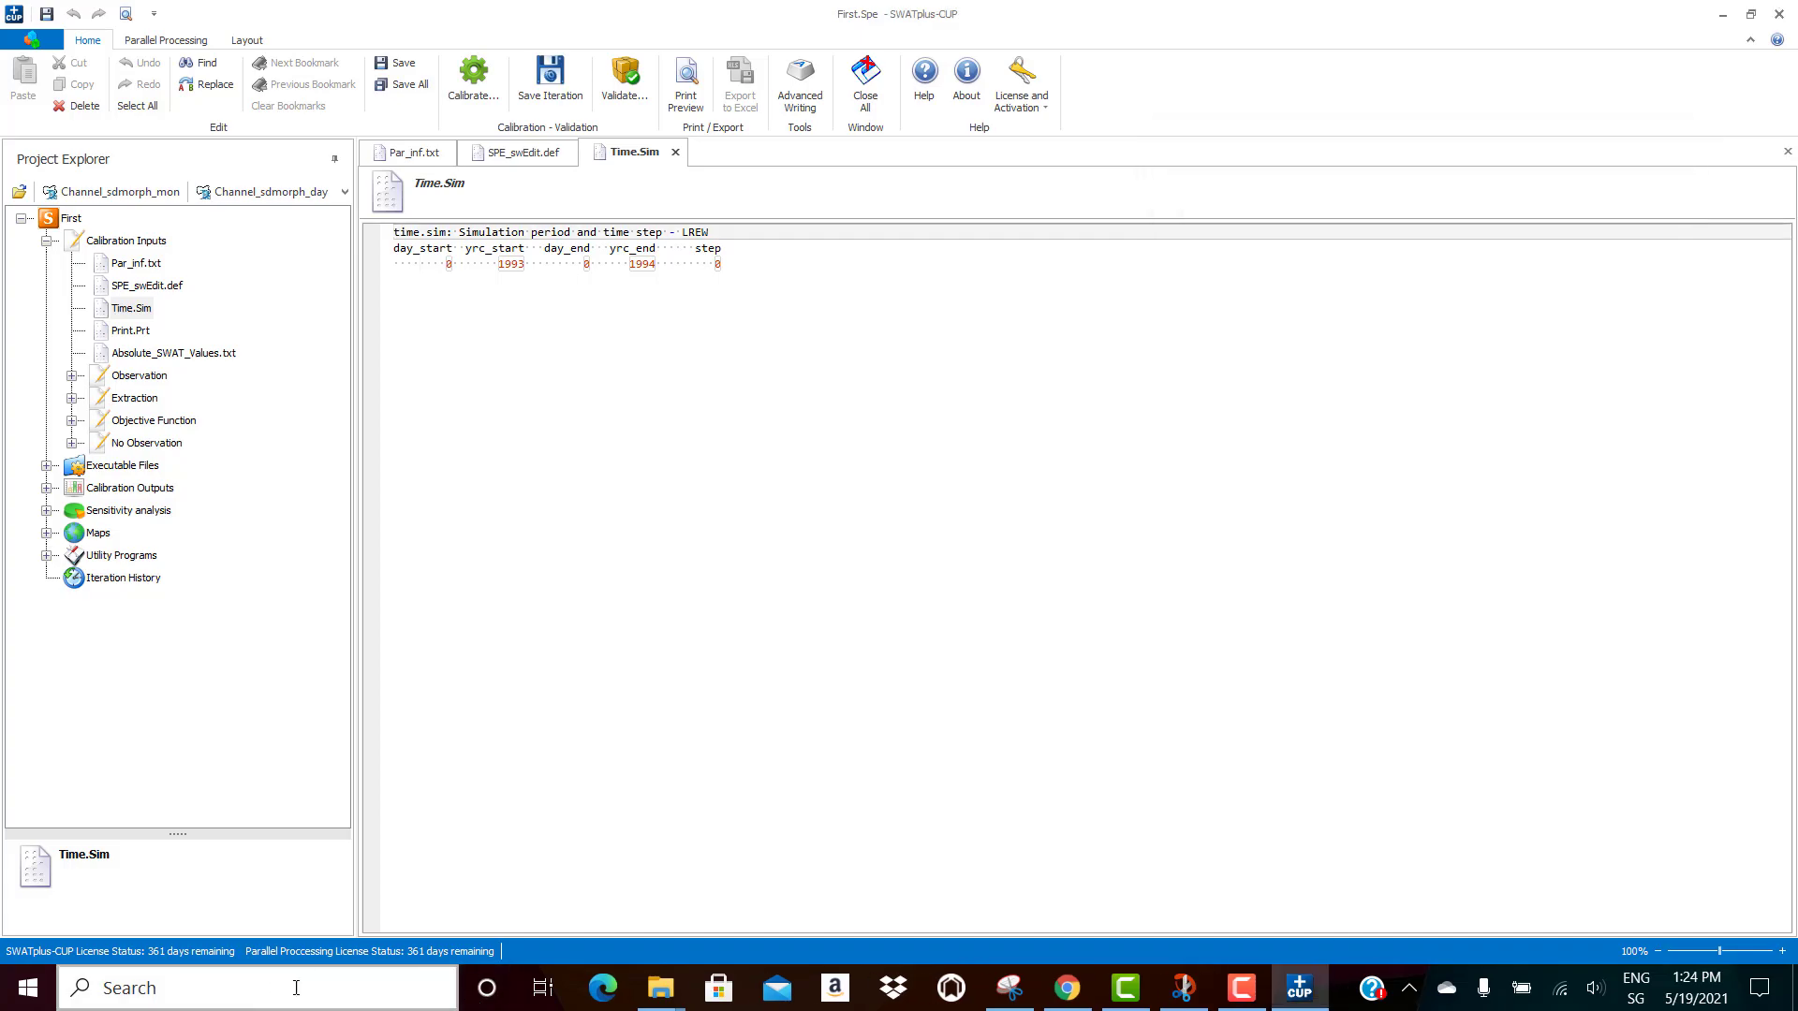
click(661, 988)
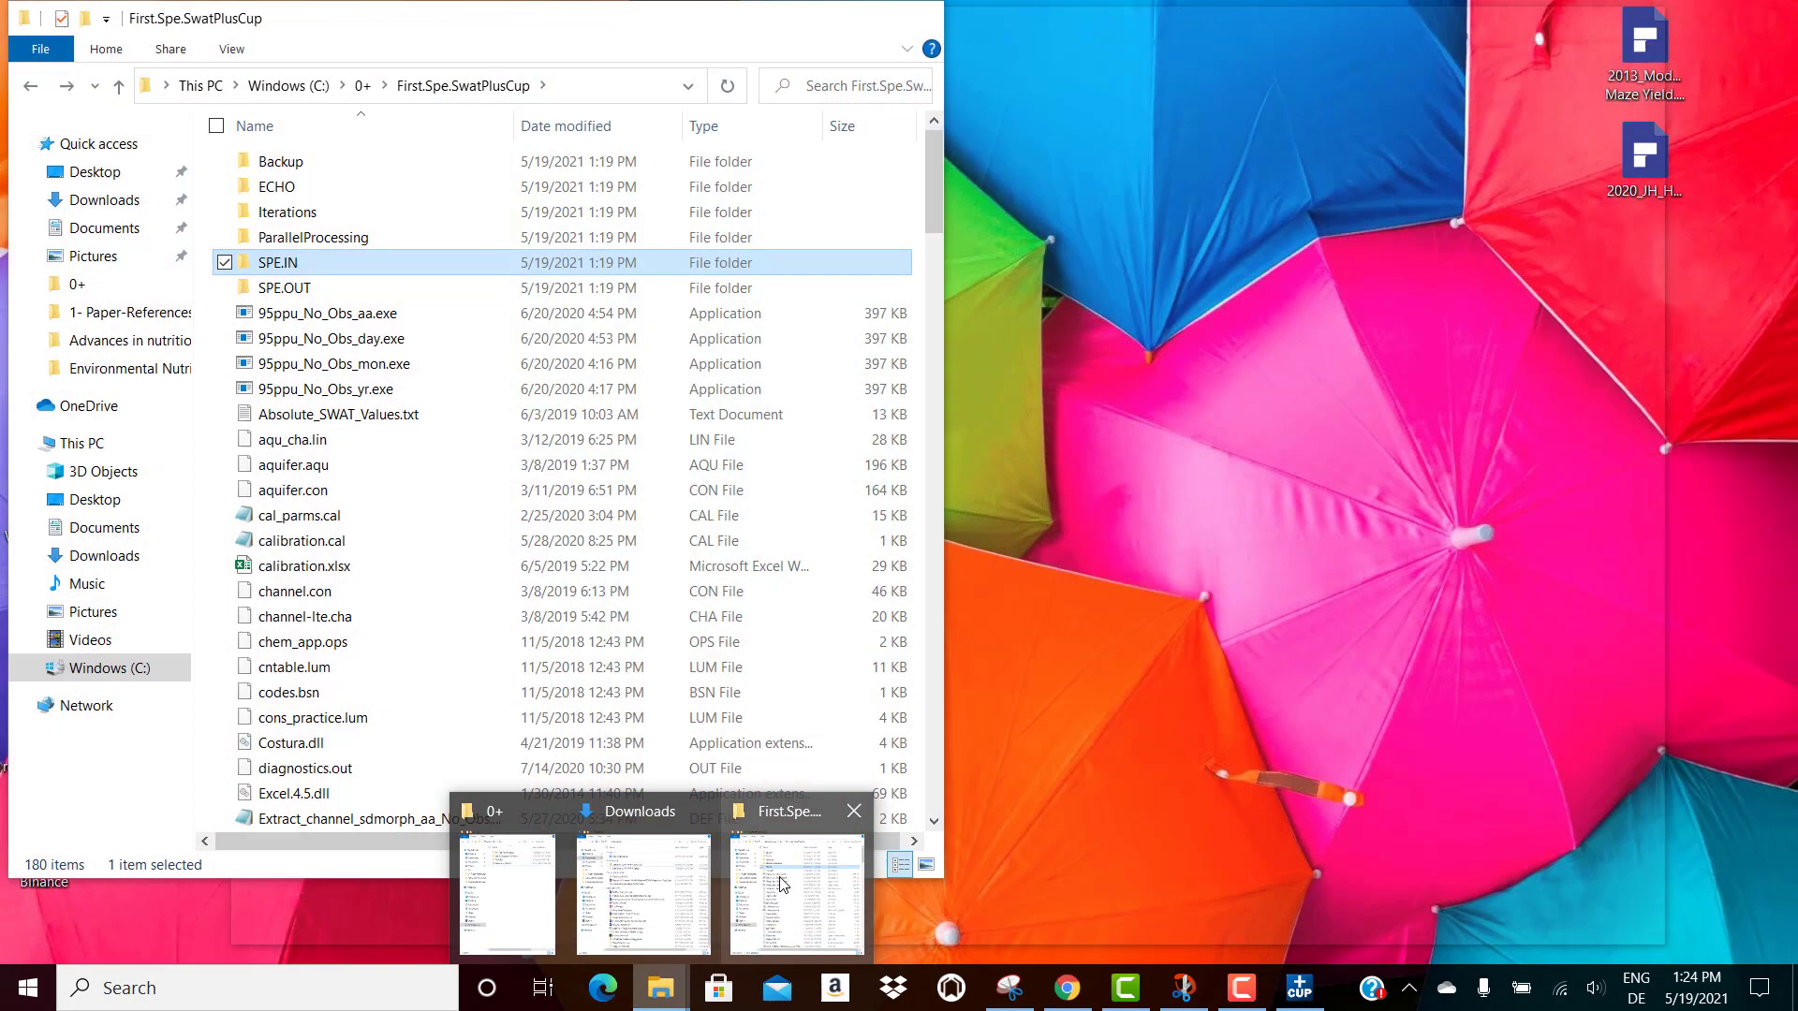
click(790, 868)
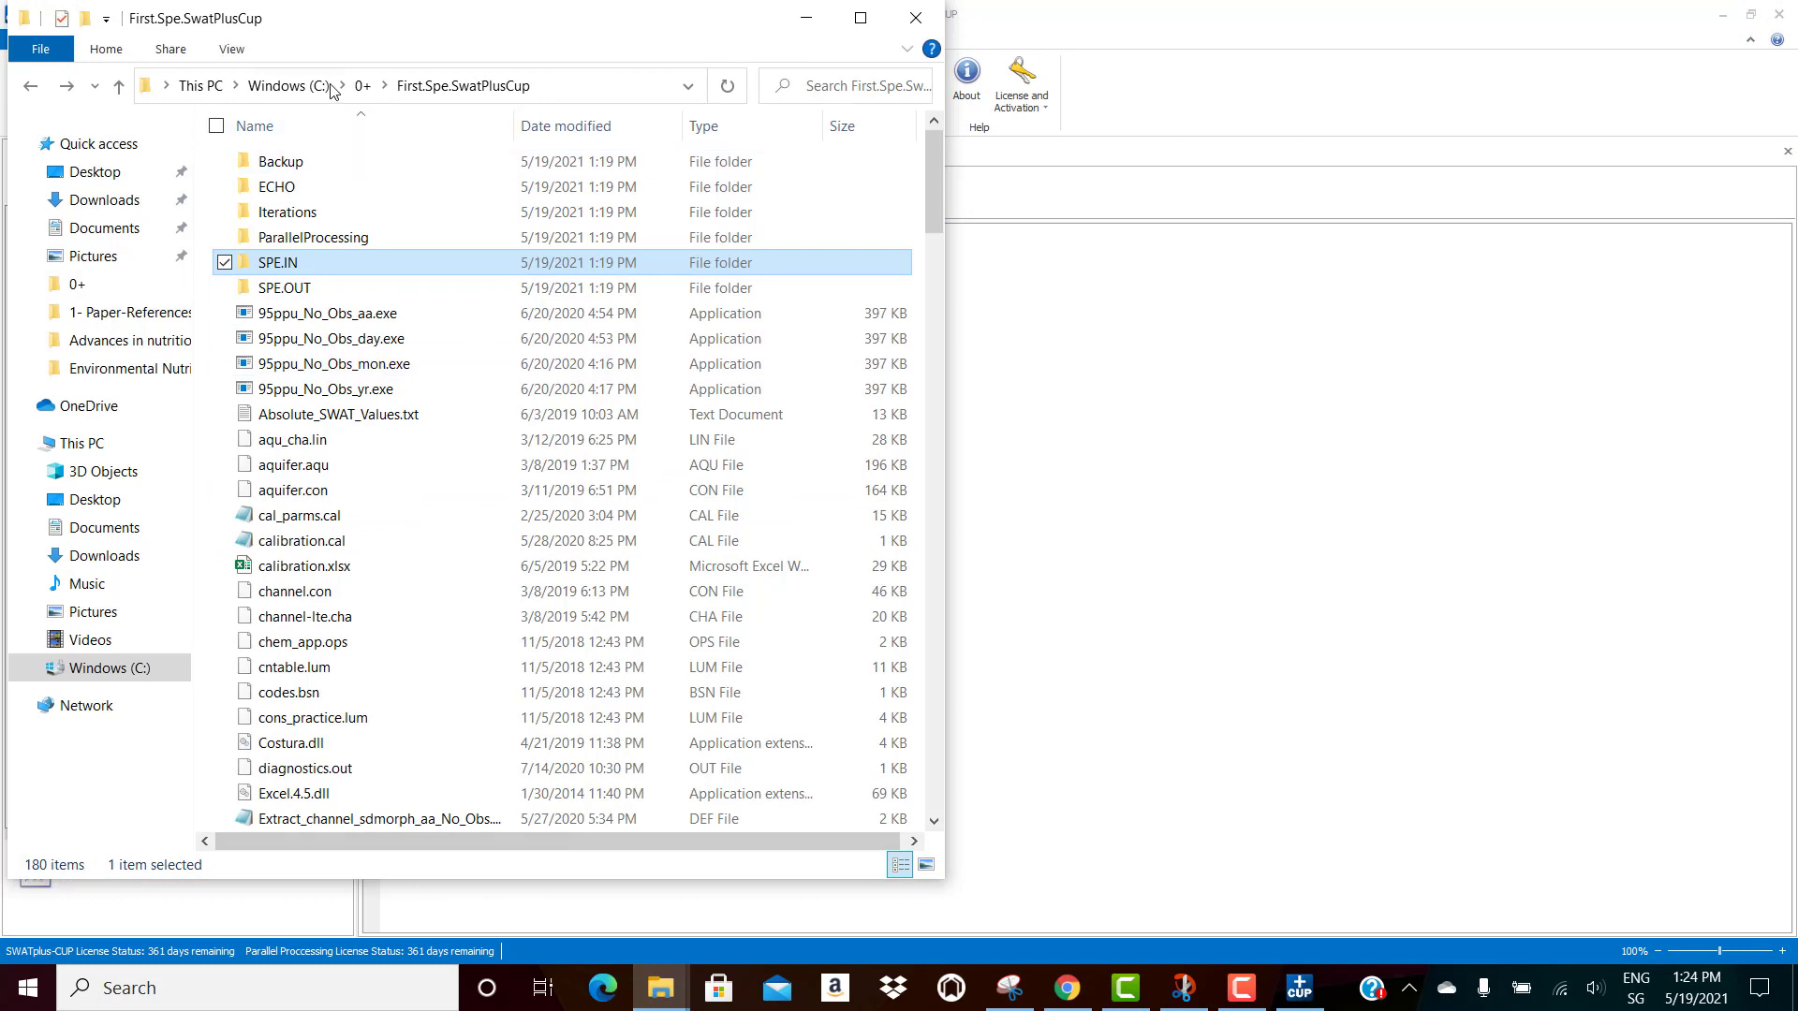
click(363, 85)
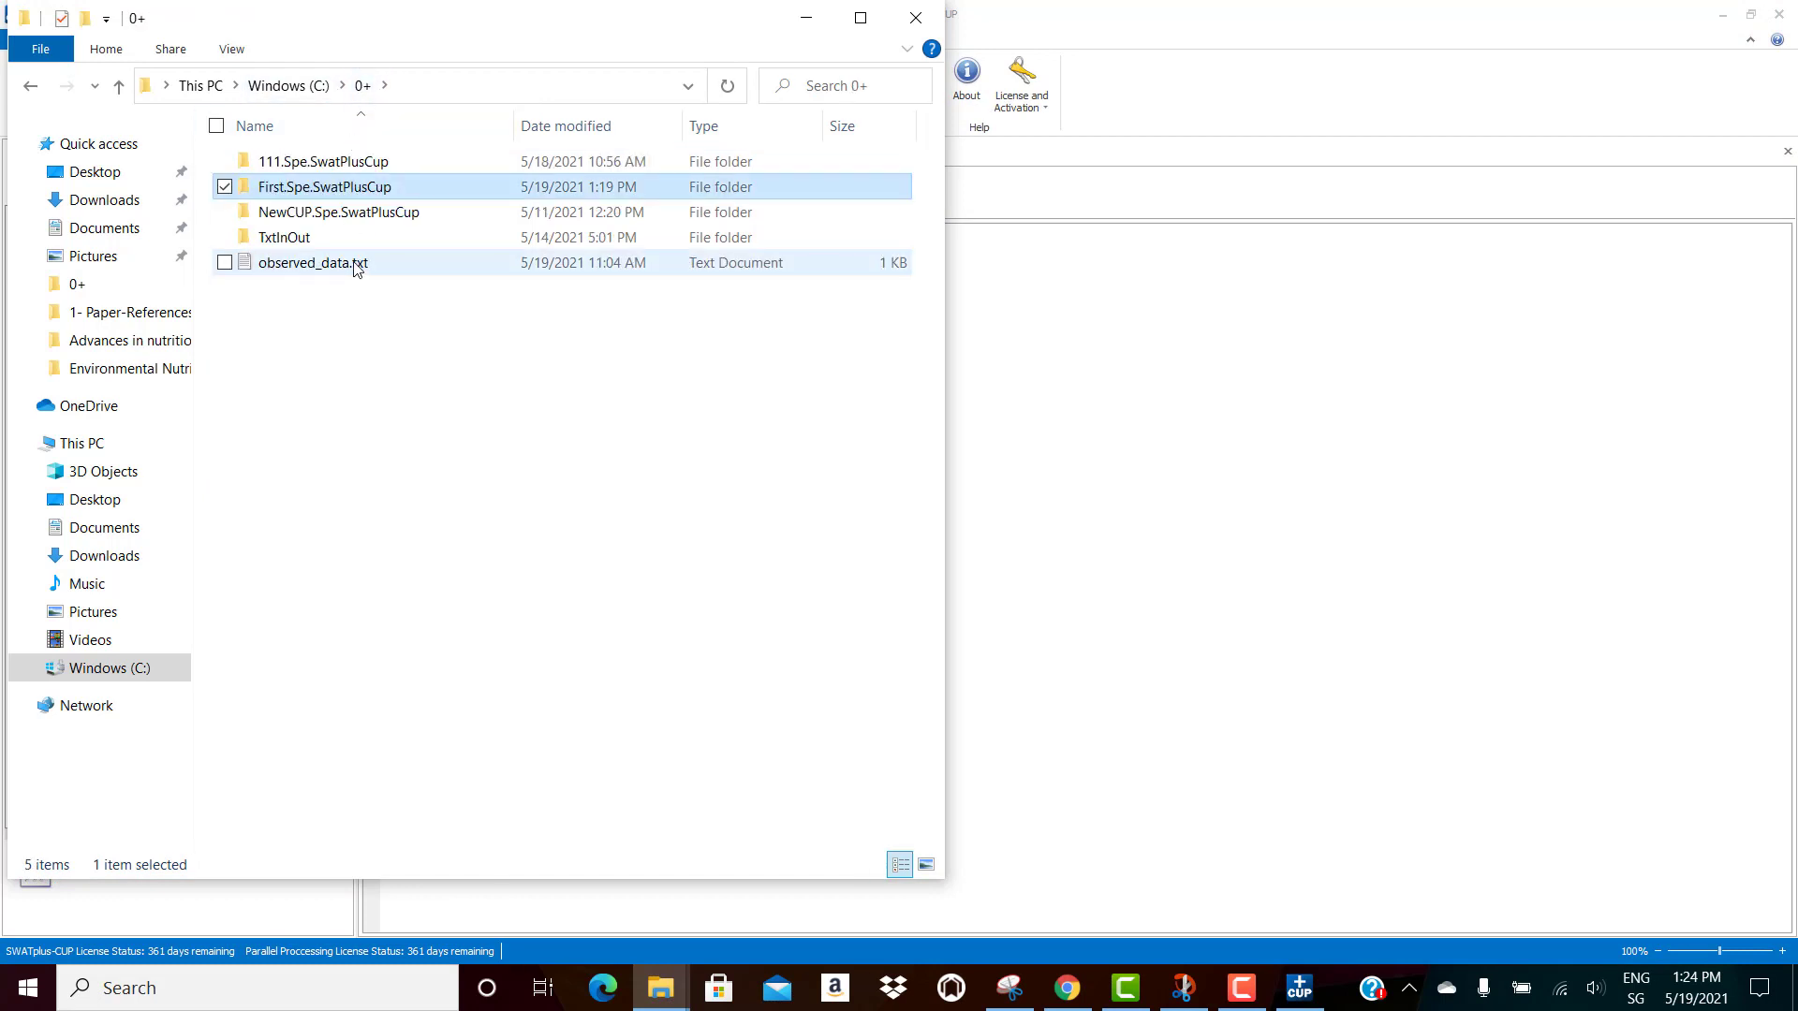
click(283, 267)
double_click(284, 268)
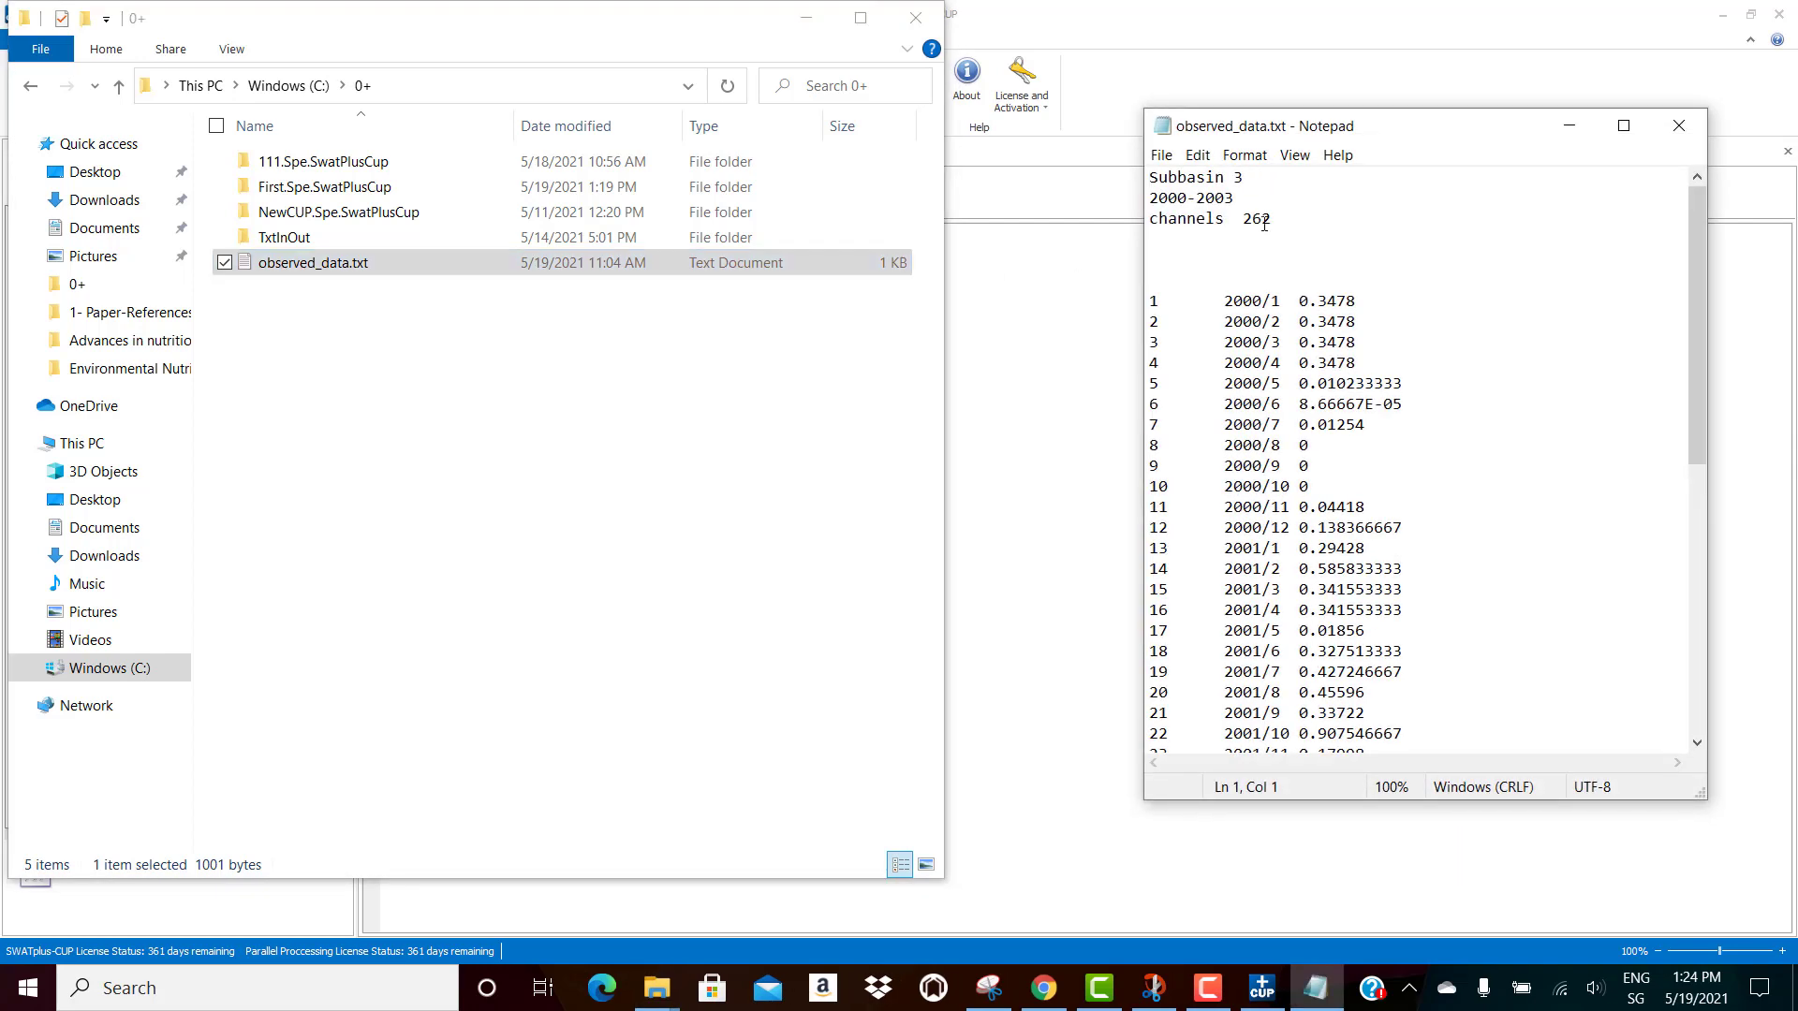
click(805, 18)
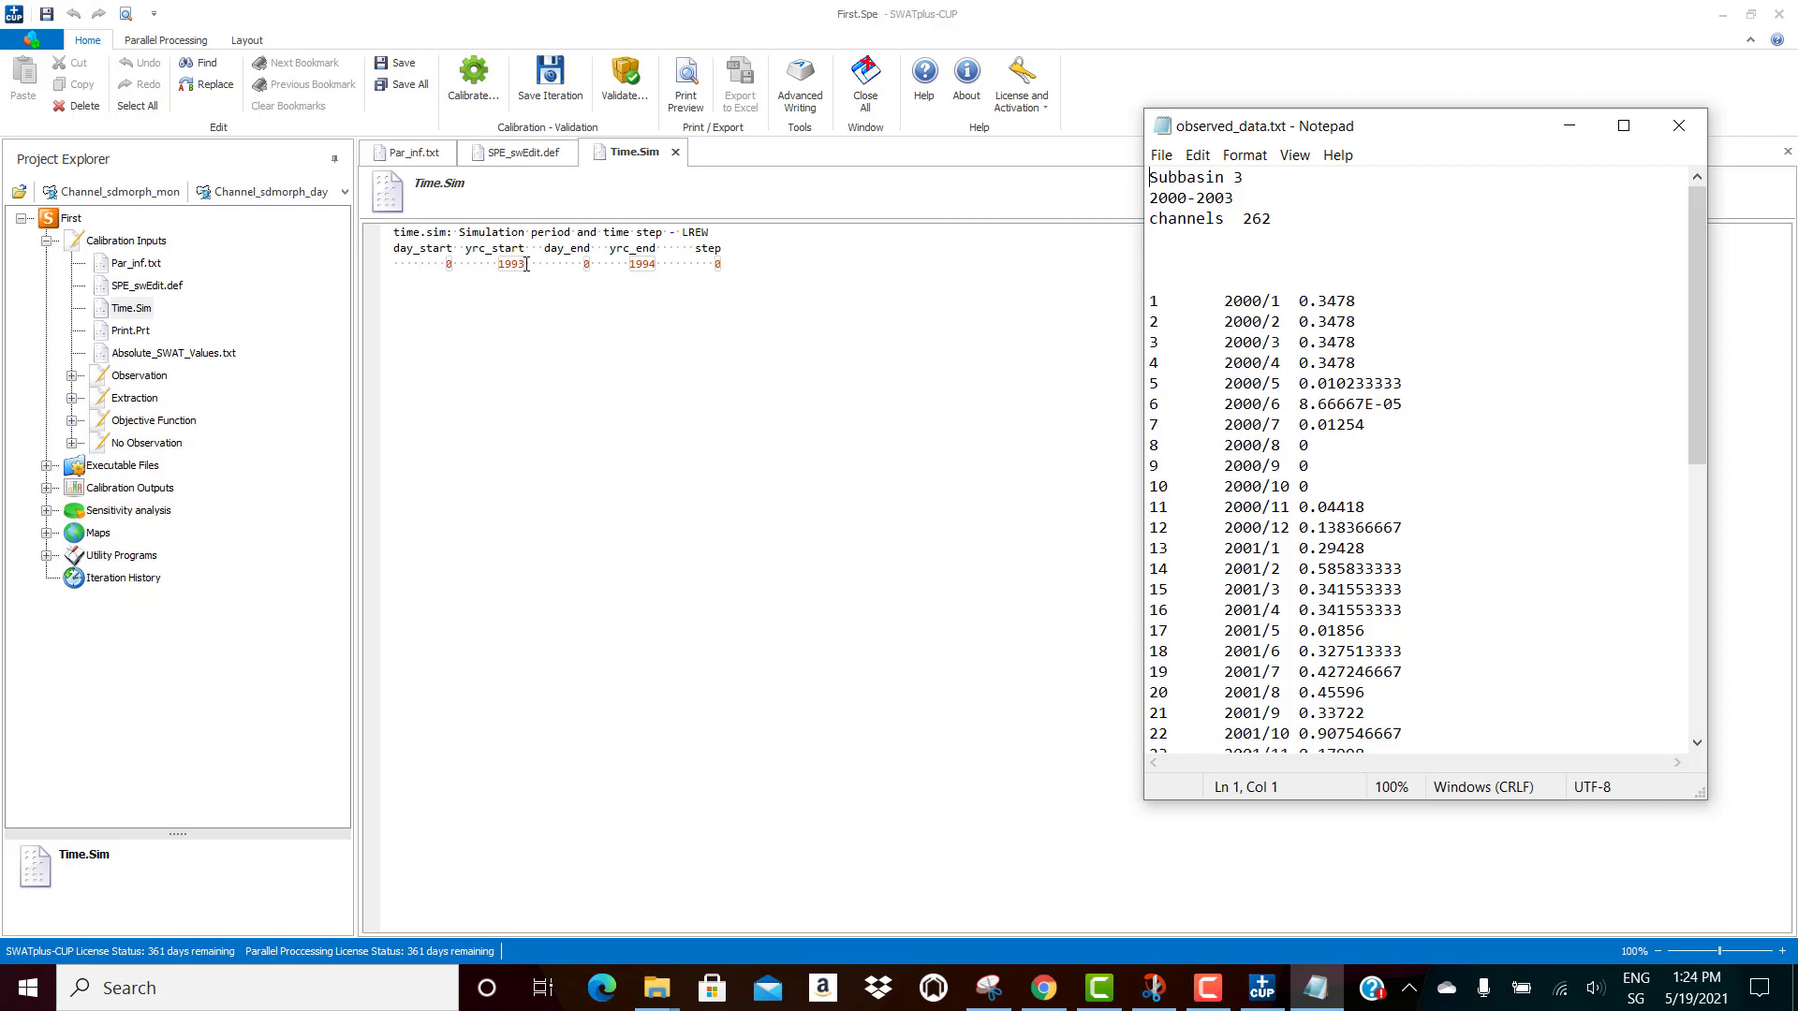
Step: Change the Time.Sim start year from 1993 to 2000 and the end year from 1994 to 2003
drag(525, 265, 494, 271)
text(2000)
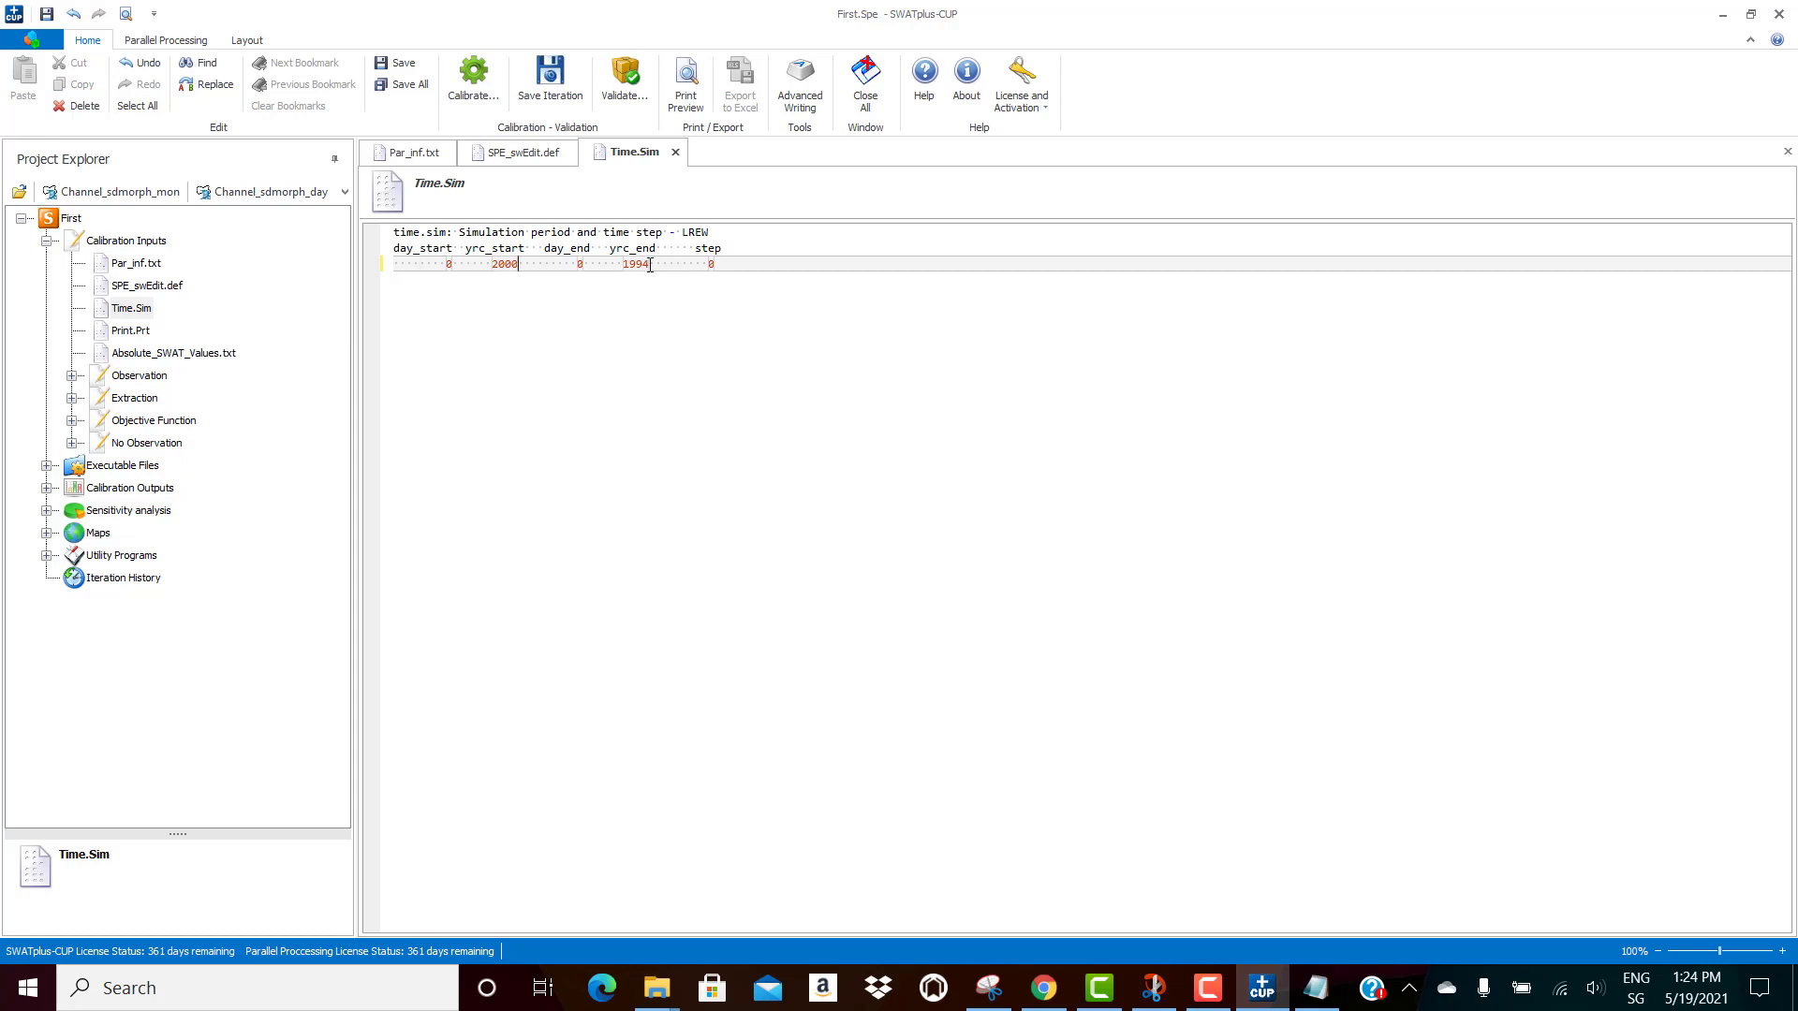
double_click(627, 273)
text(2003)
Step: Open Print.Prt and highlight the channel and channel_sd rows, whose print flags are y
click(131, 332)
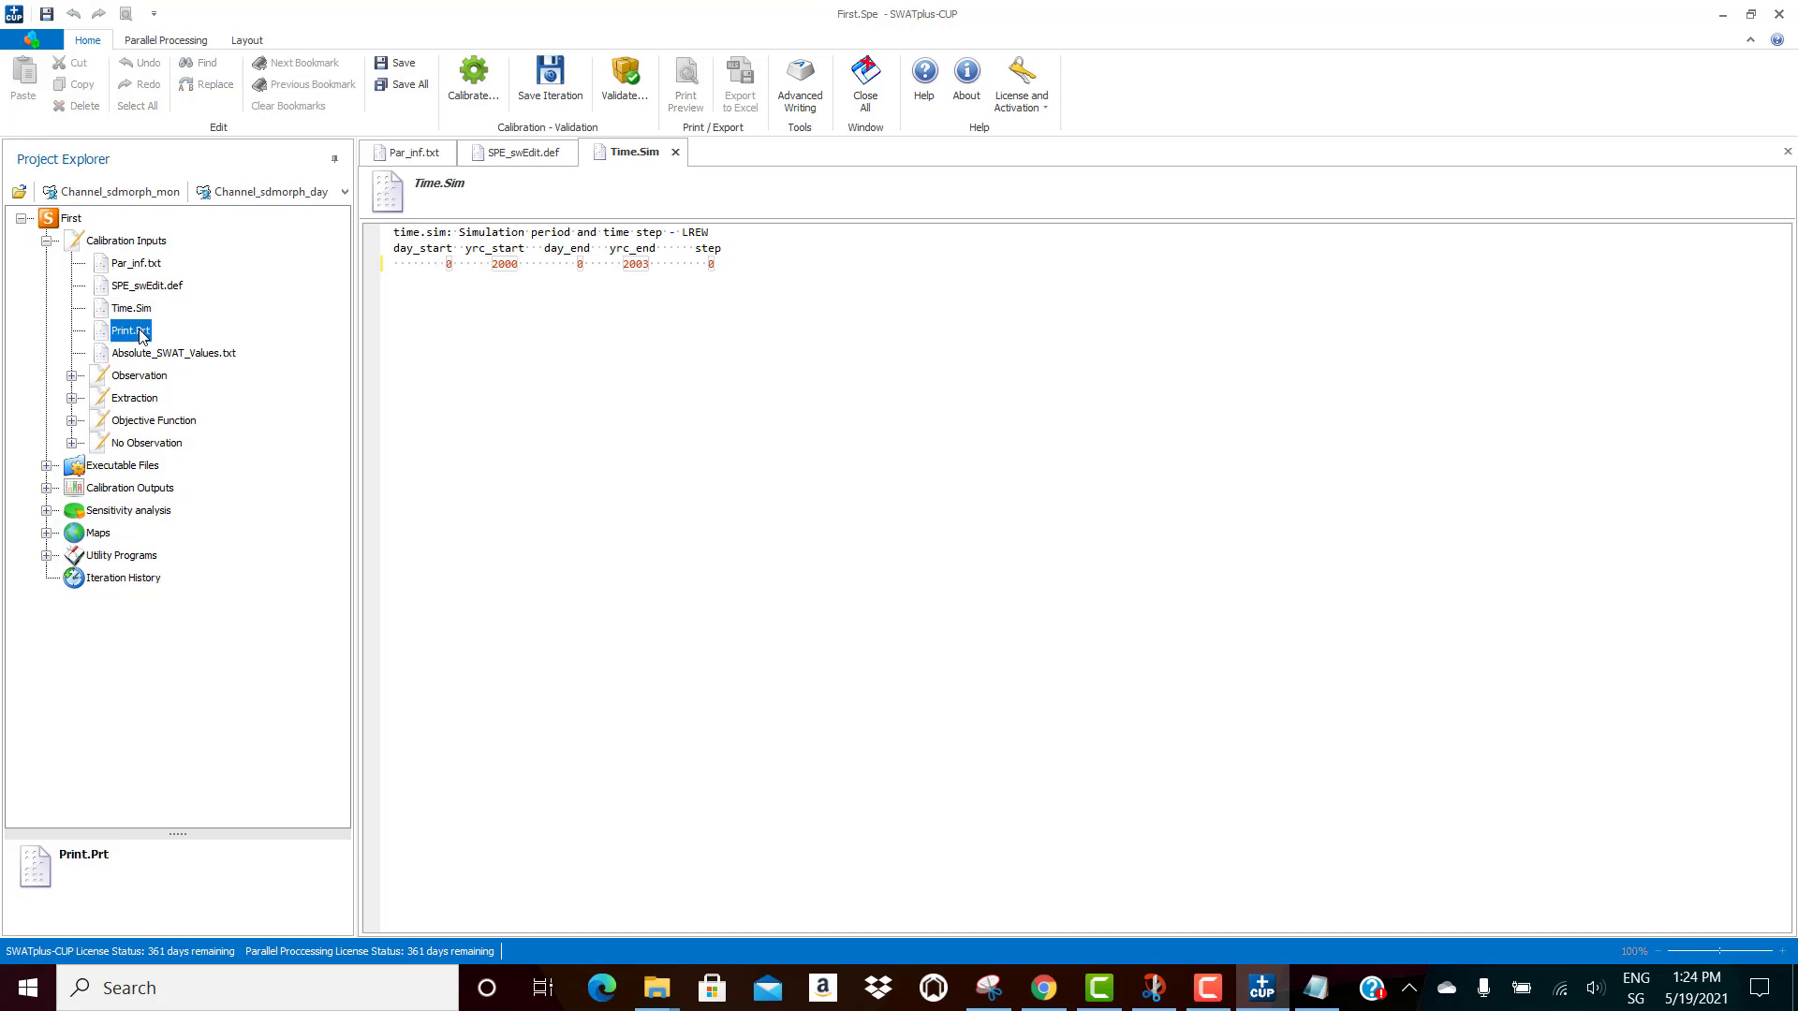
double_click(140, 335)
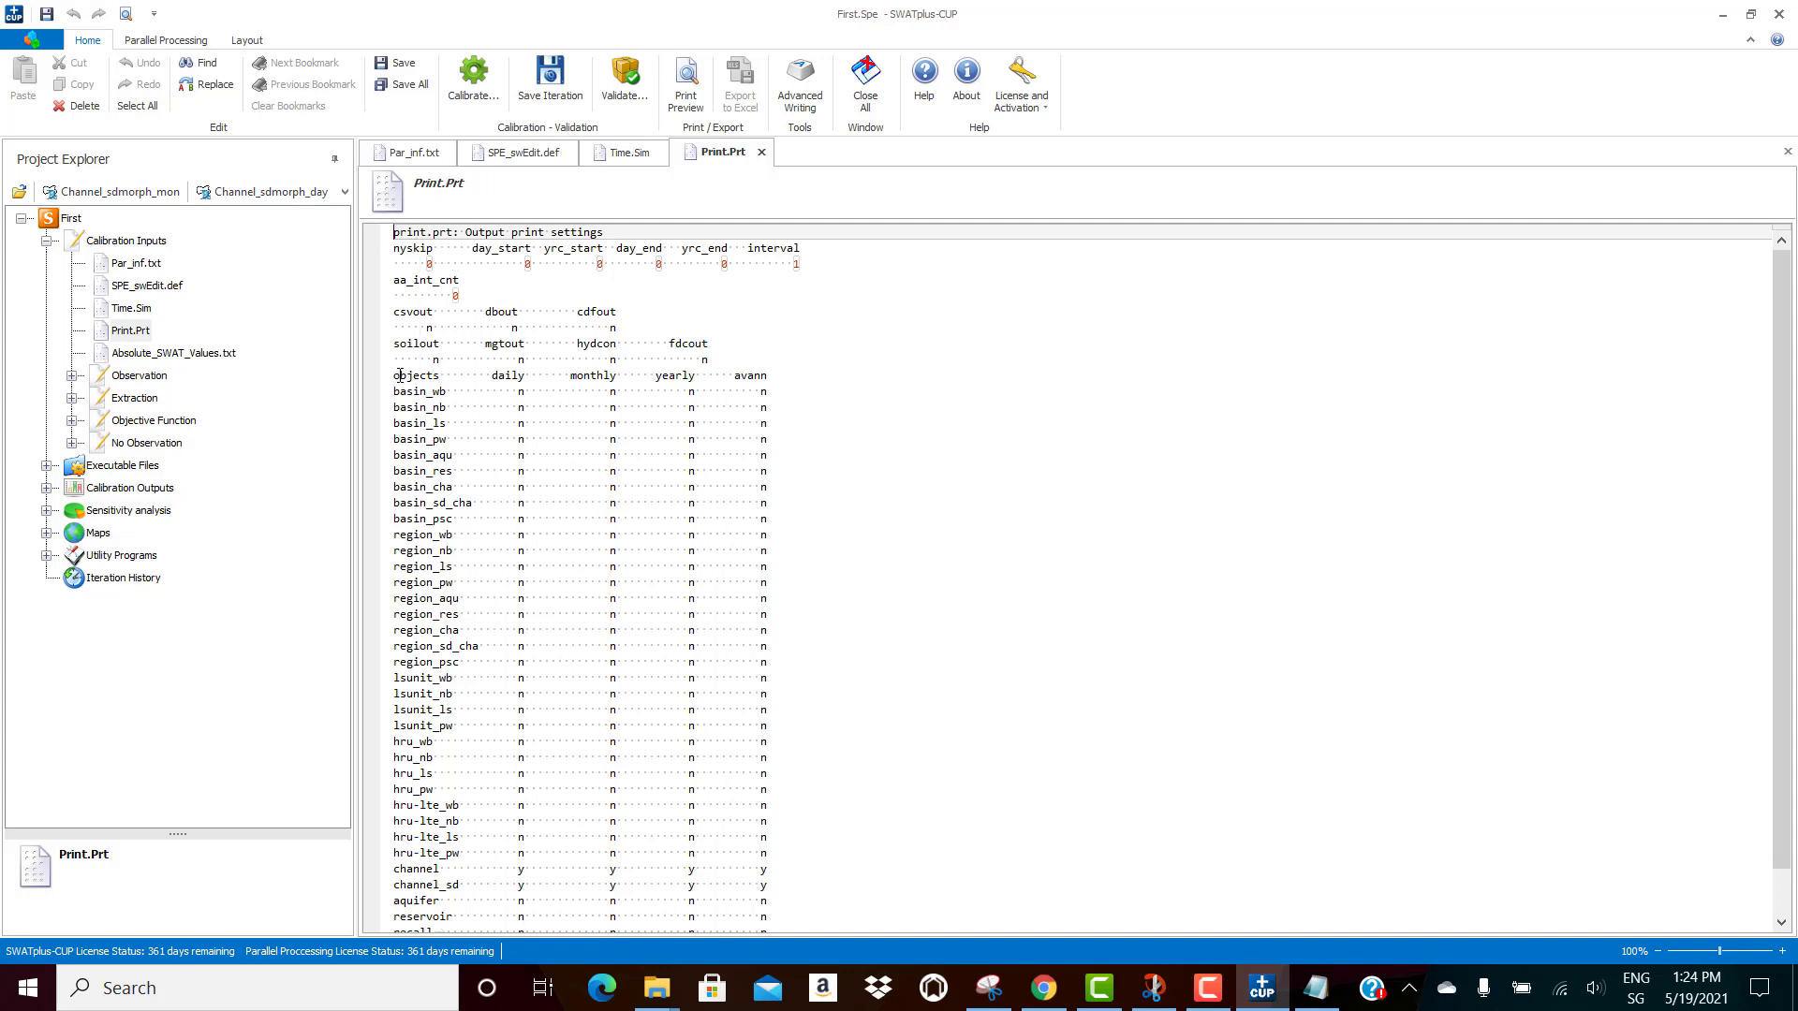
scroll(596, 456, down, 1)
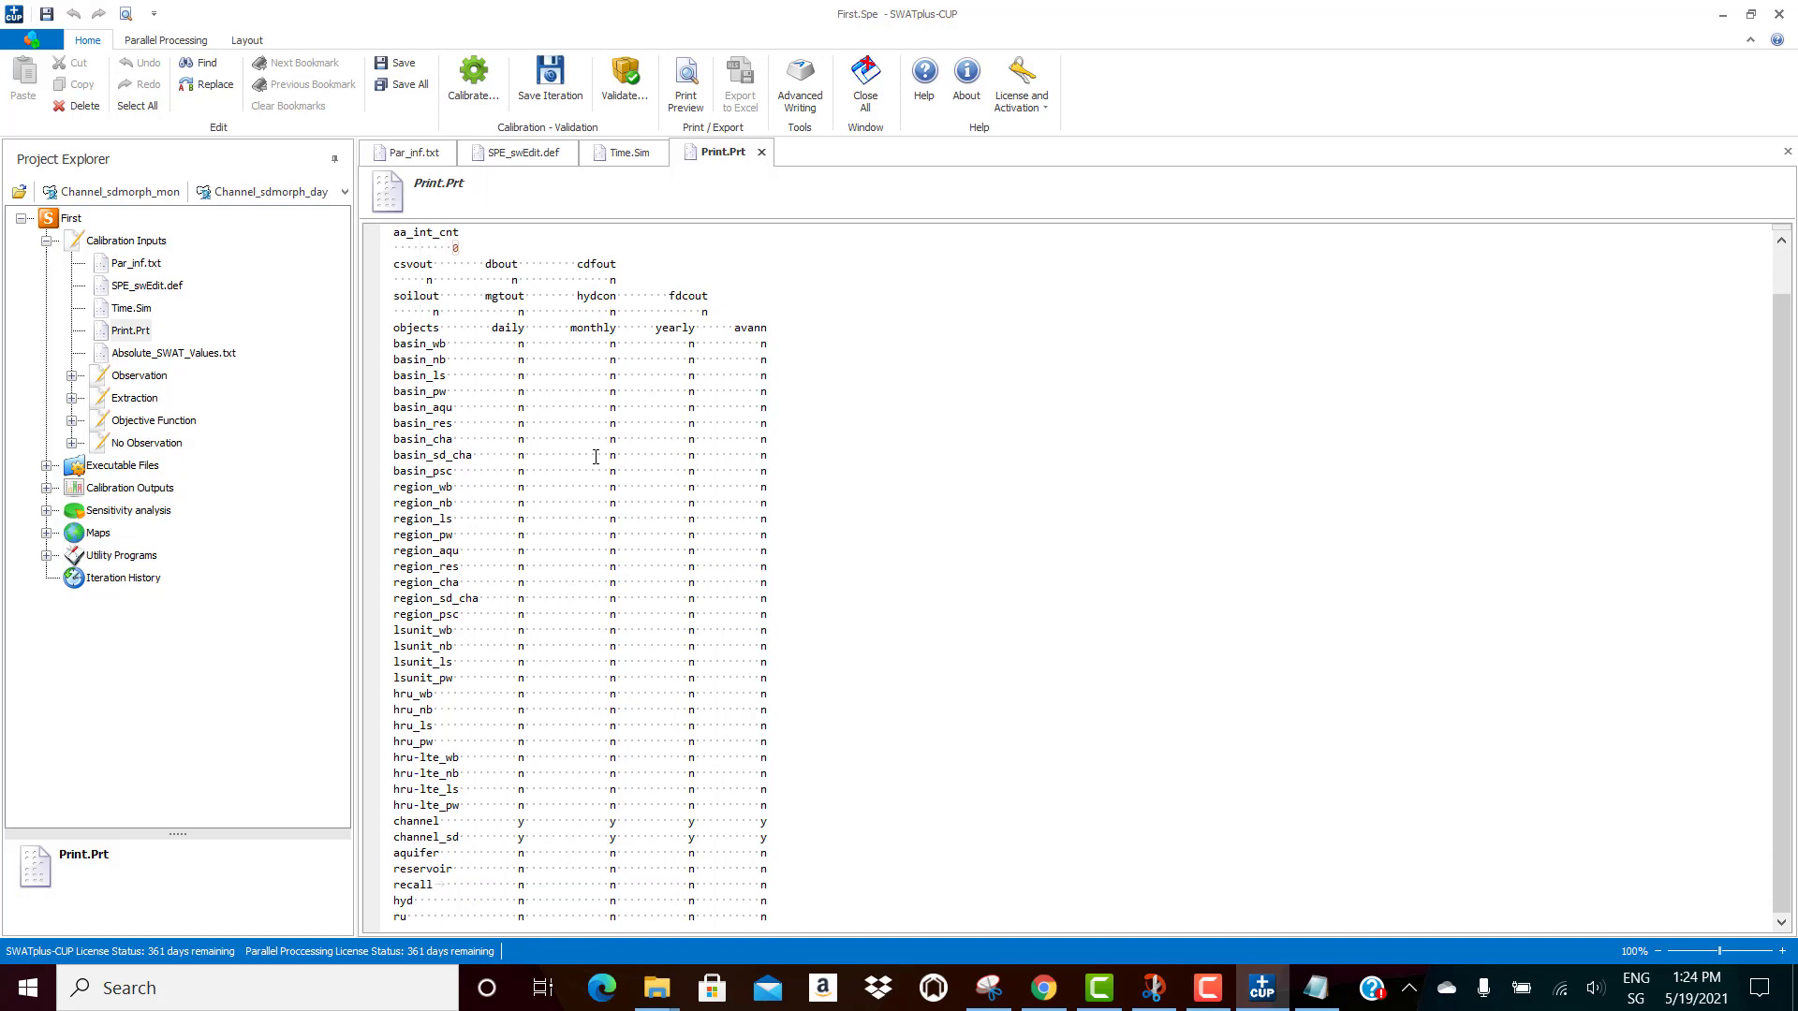
click(651, 549)
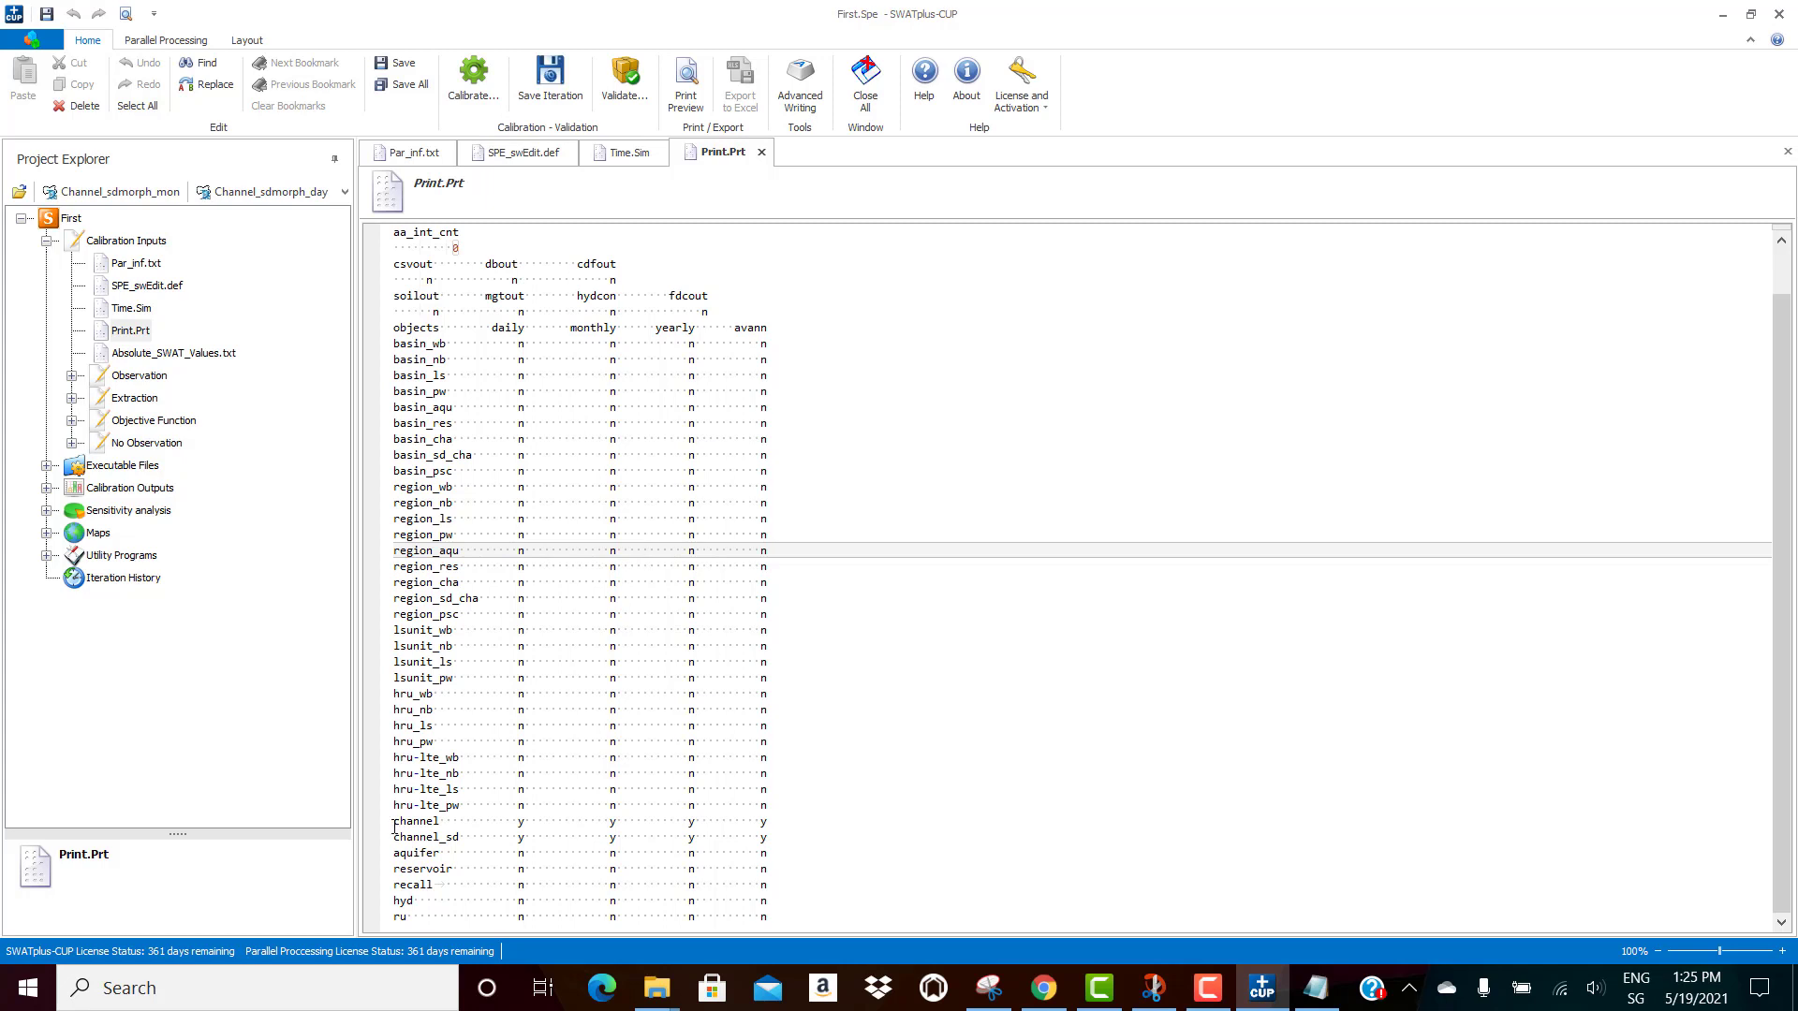
drag(397, 821, 797, 833)
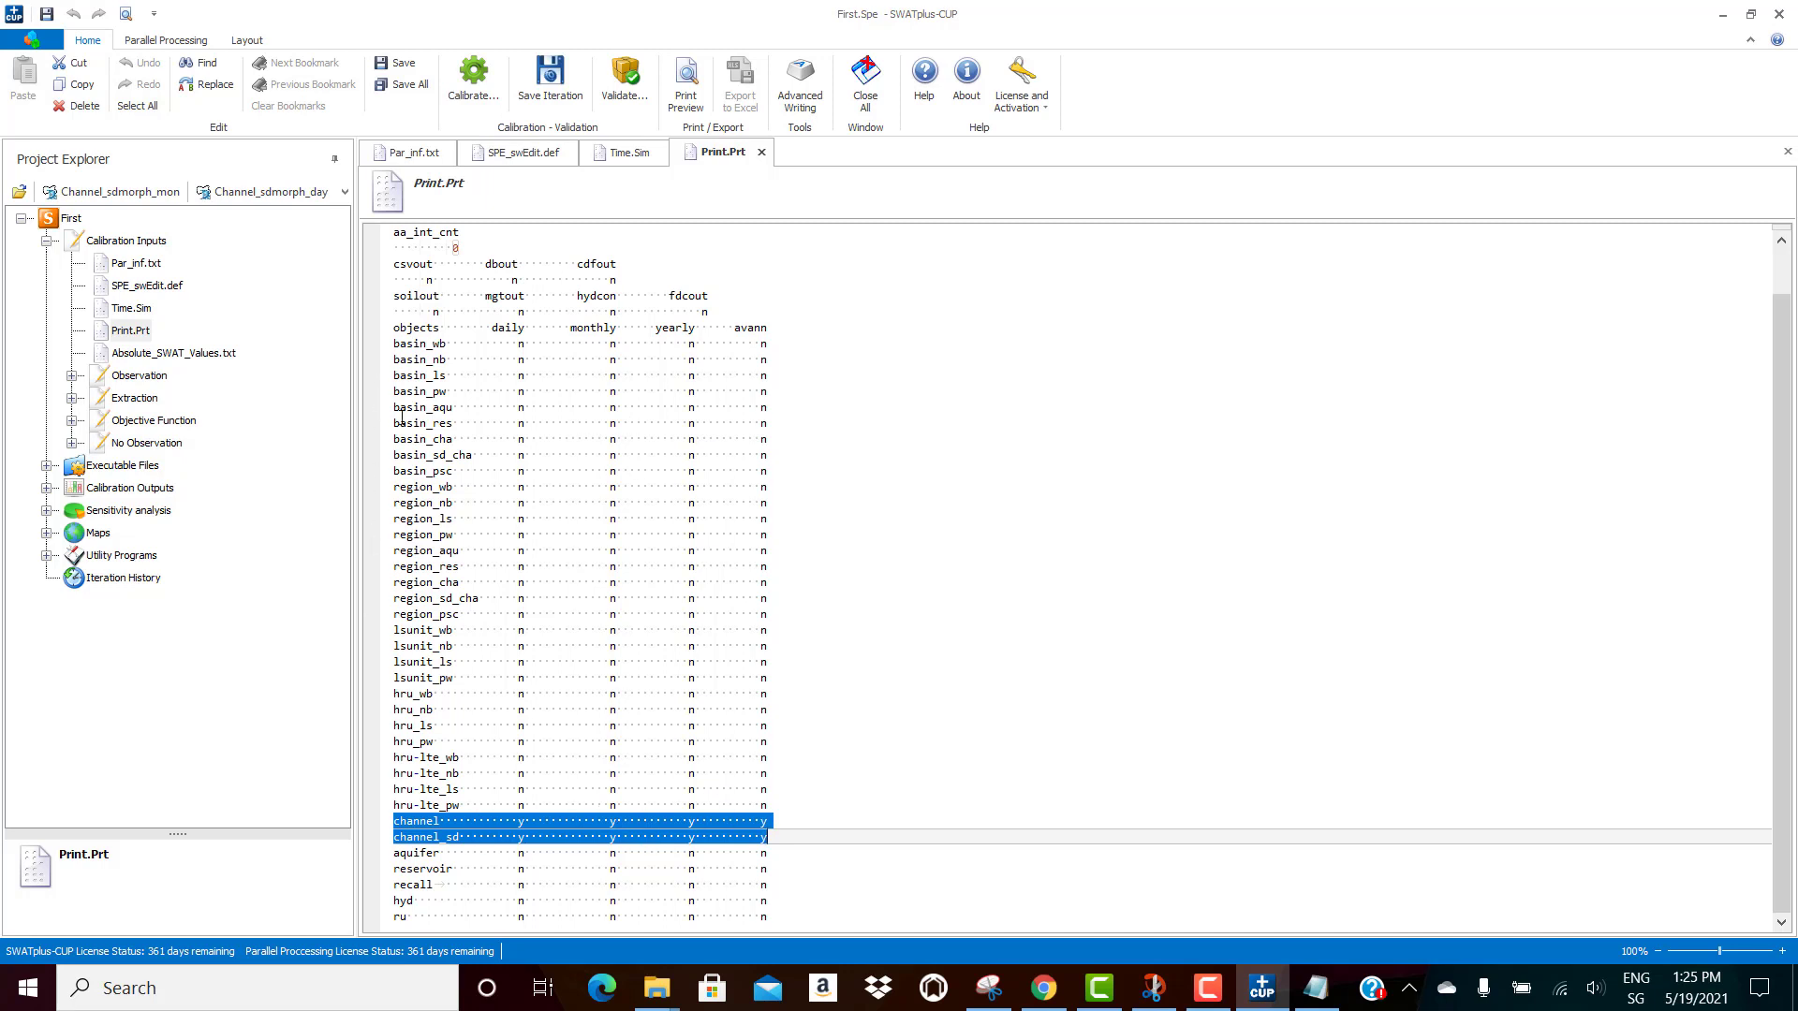
click(661, 996)
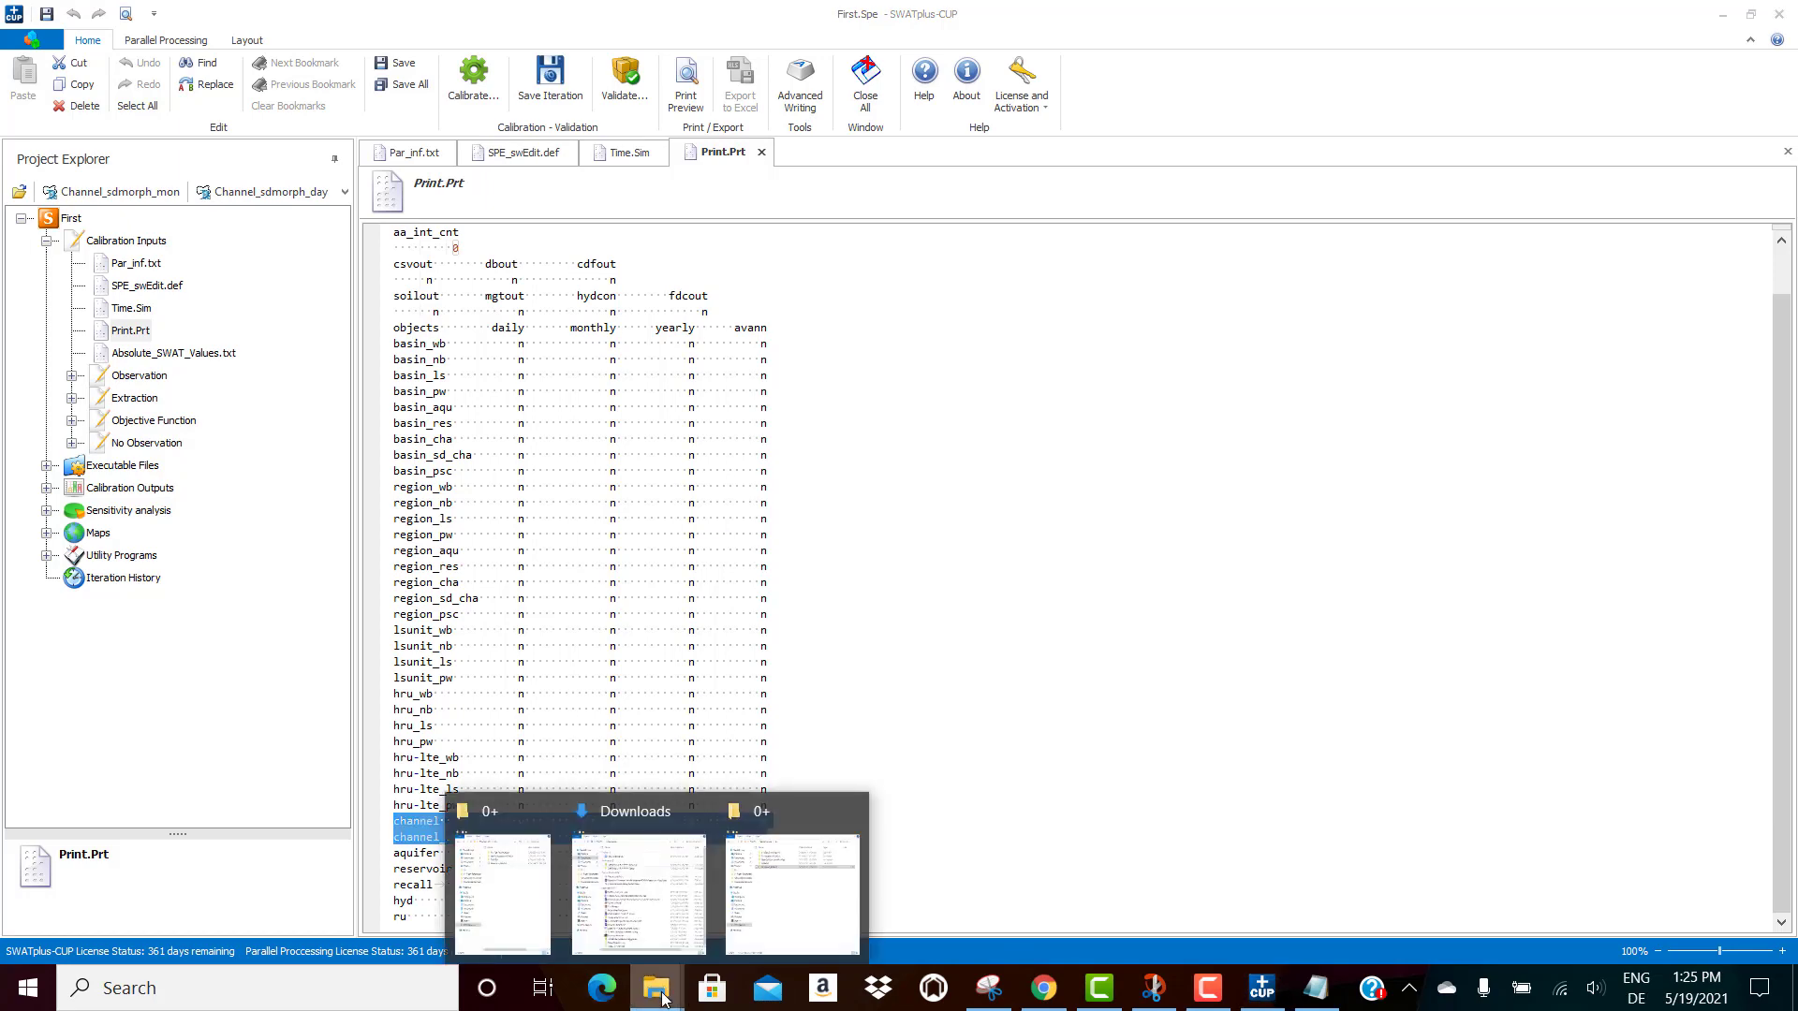
click(803, 908)
double_click(301, 244)
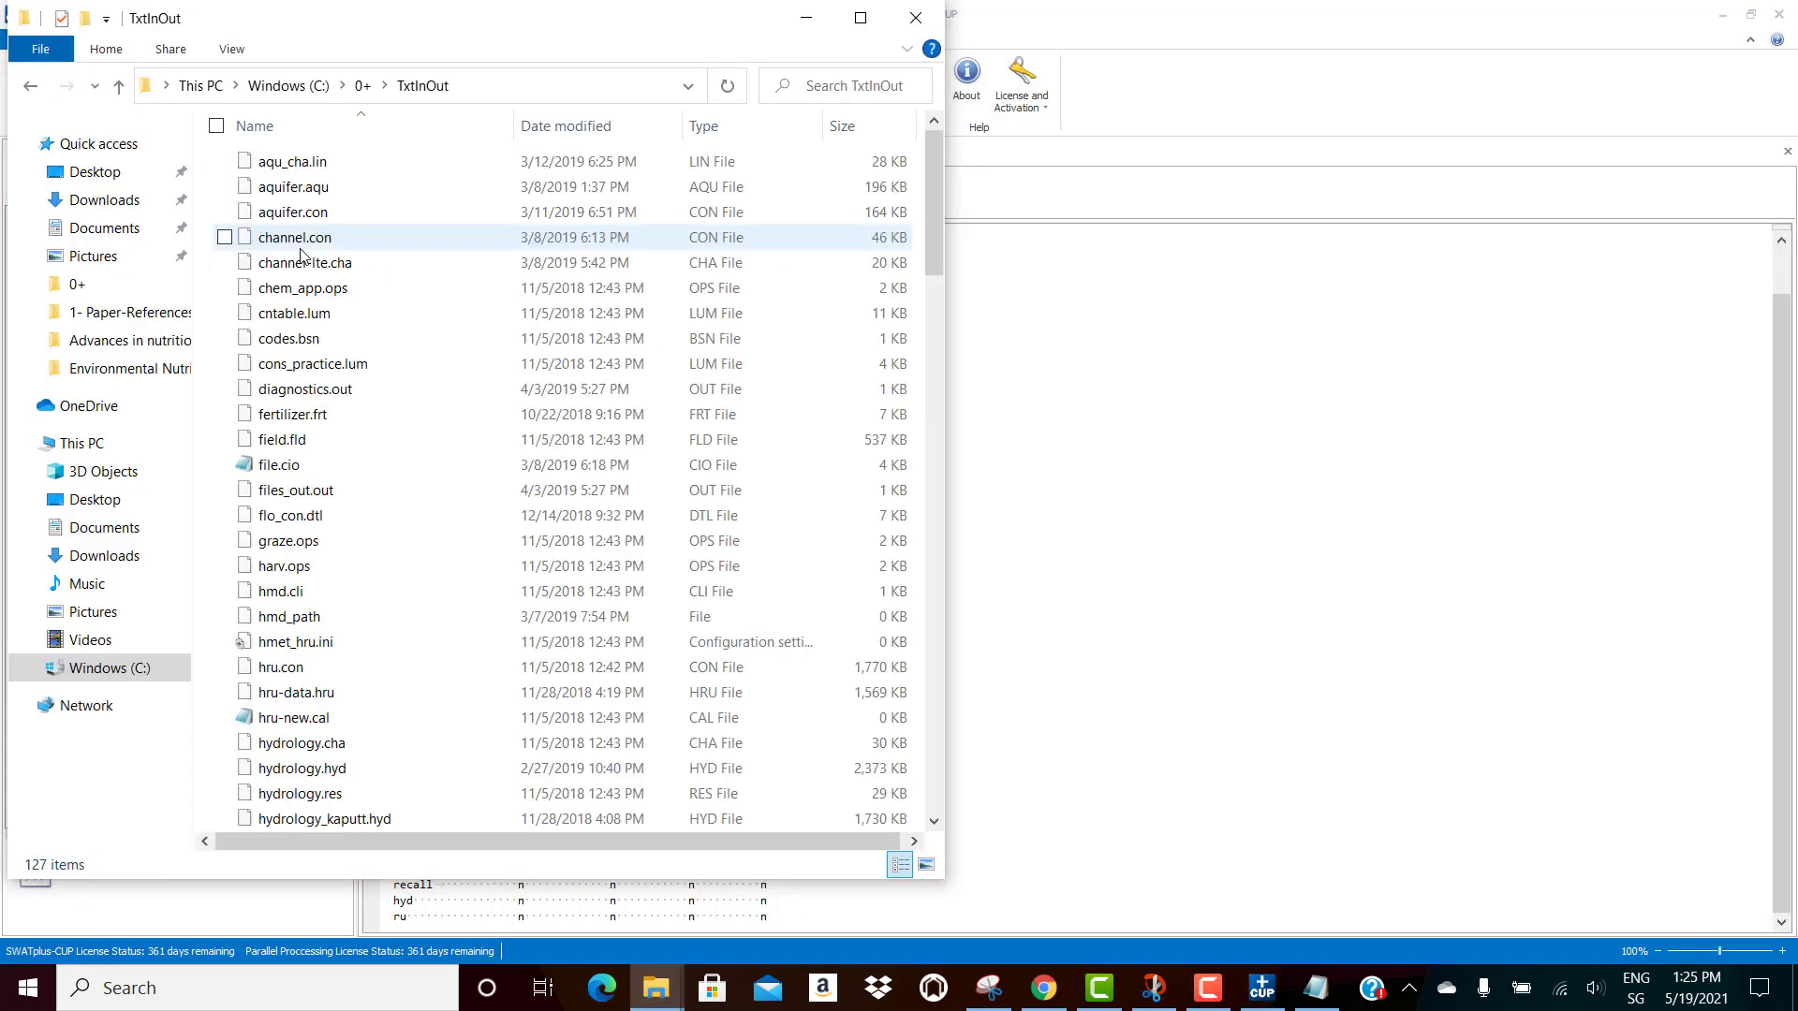
click(310, 520)
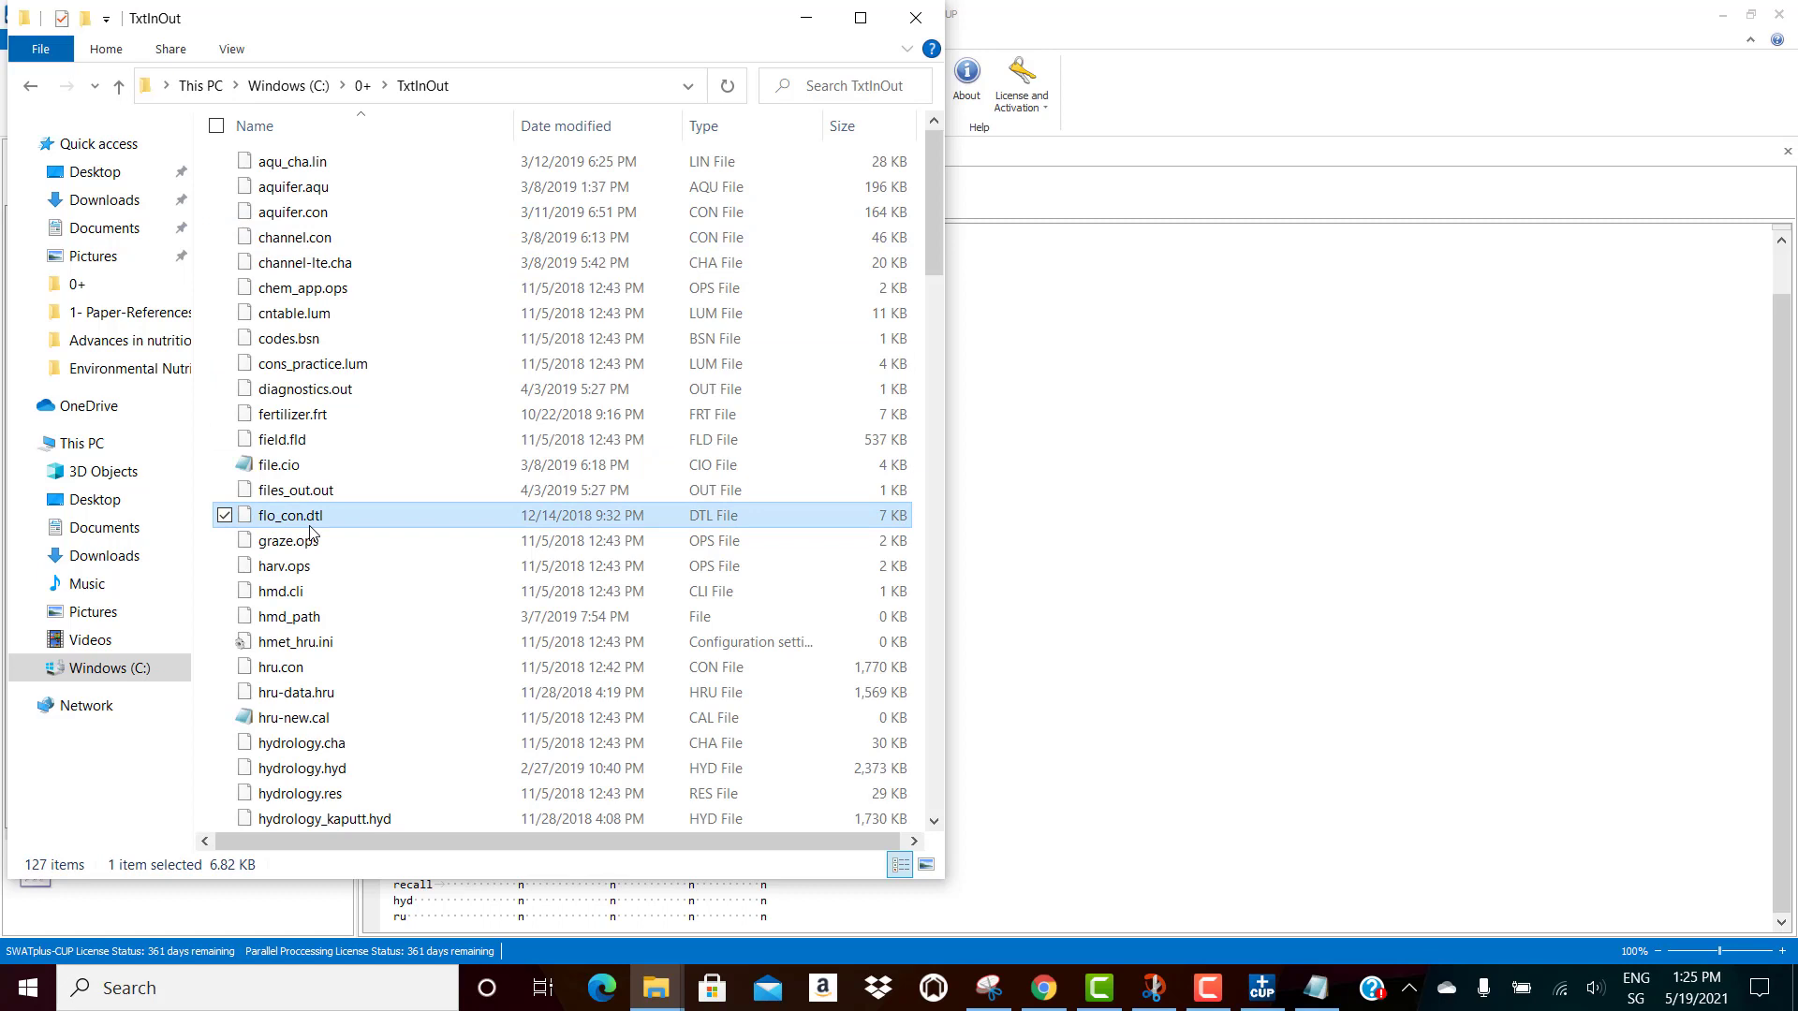
key(f)
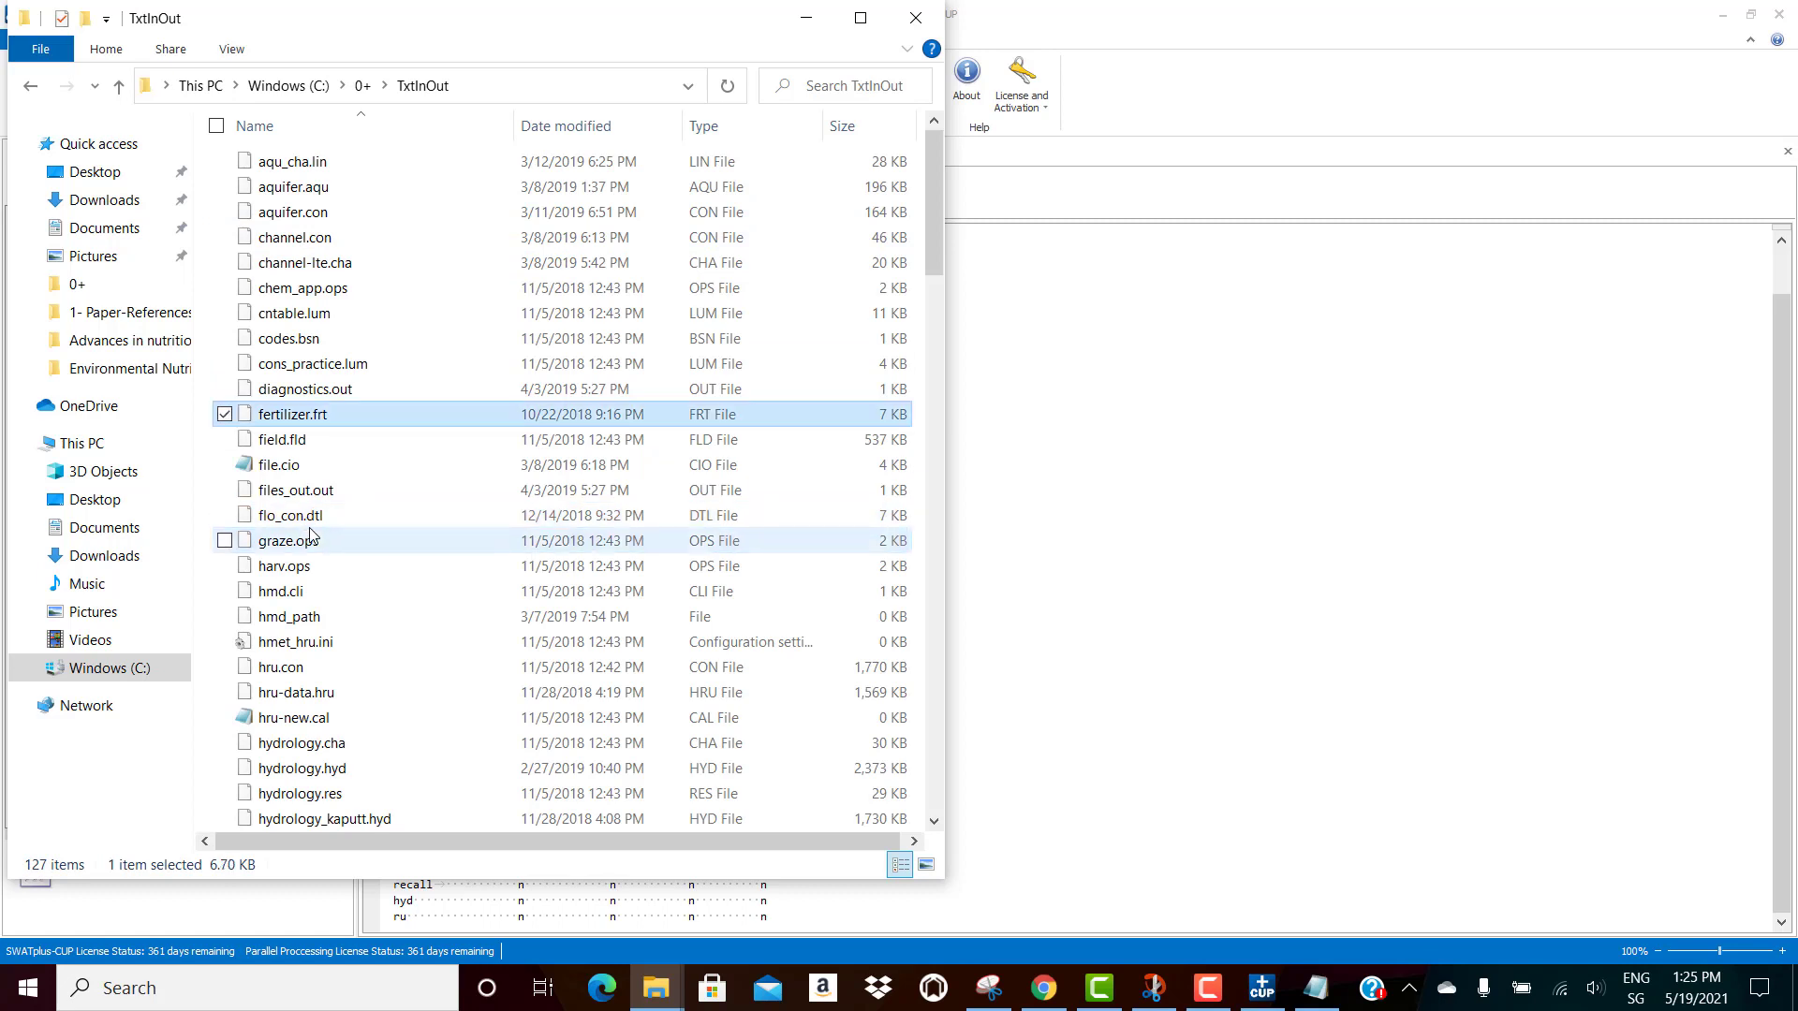
double_click(278, 468)
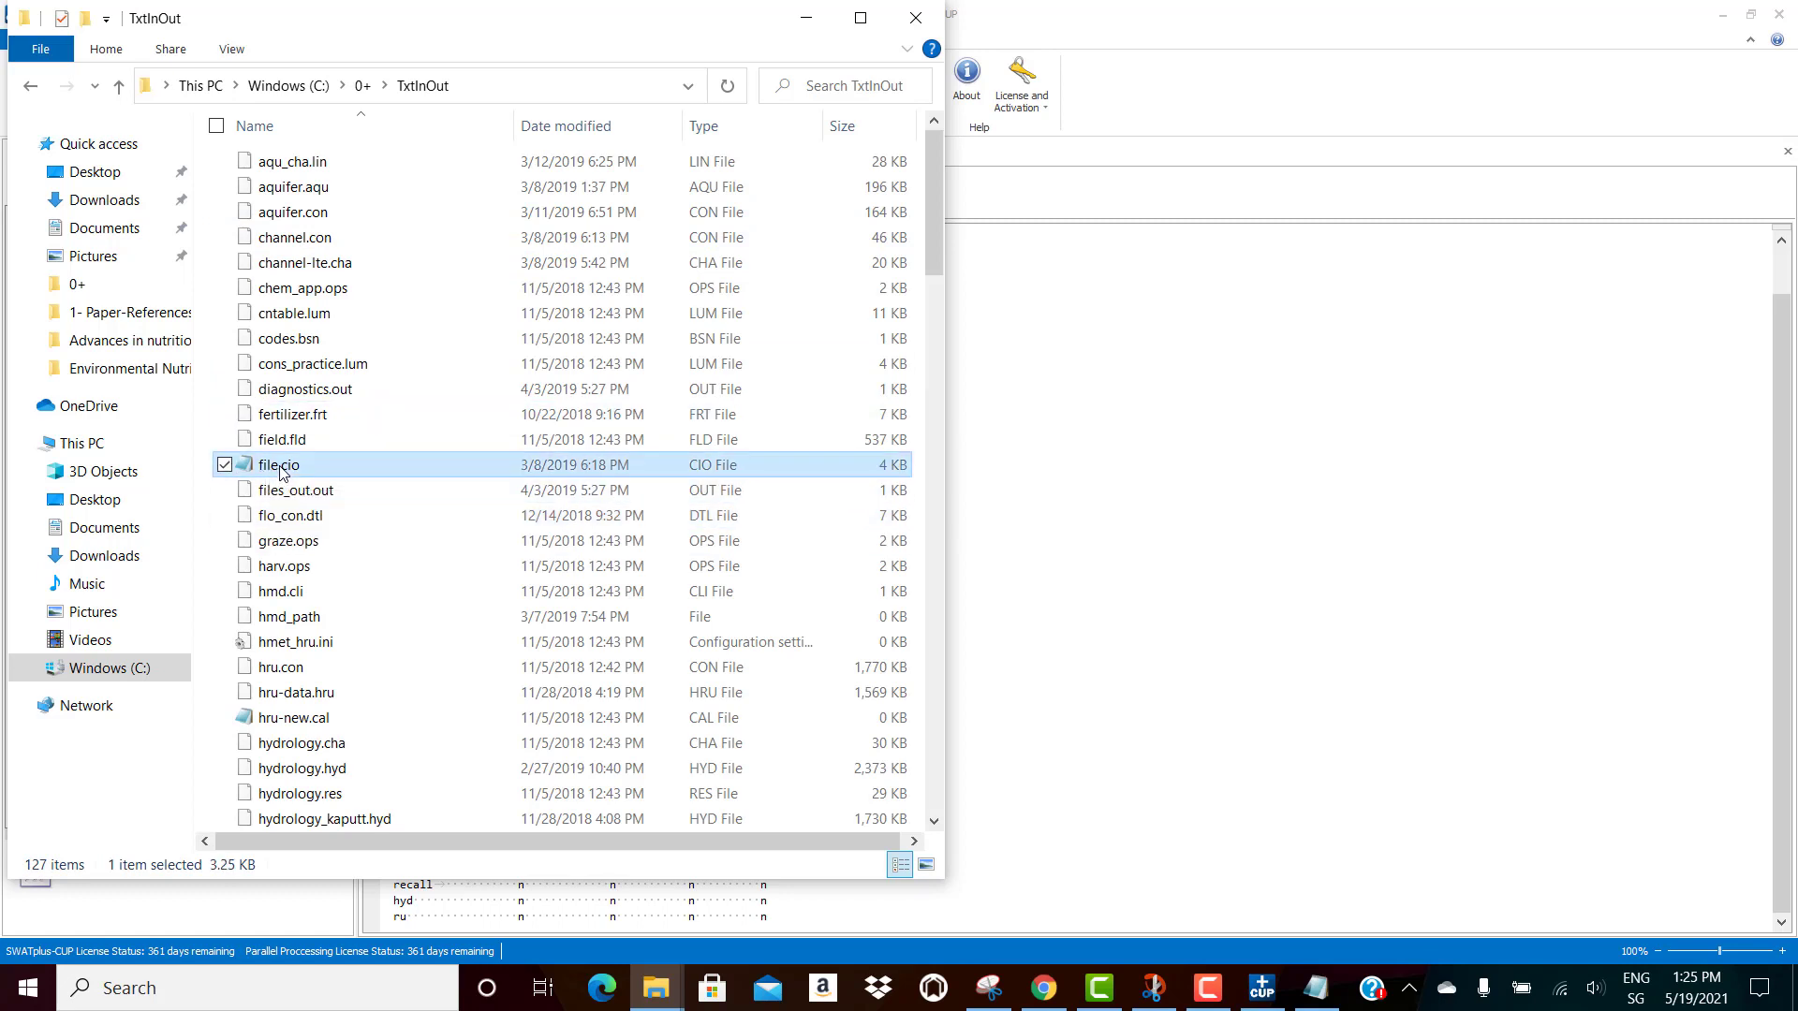
drag(1383, 143, 857, 102)
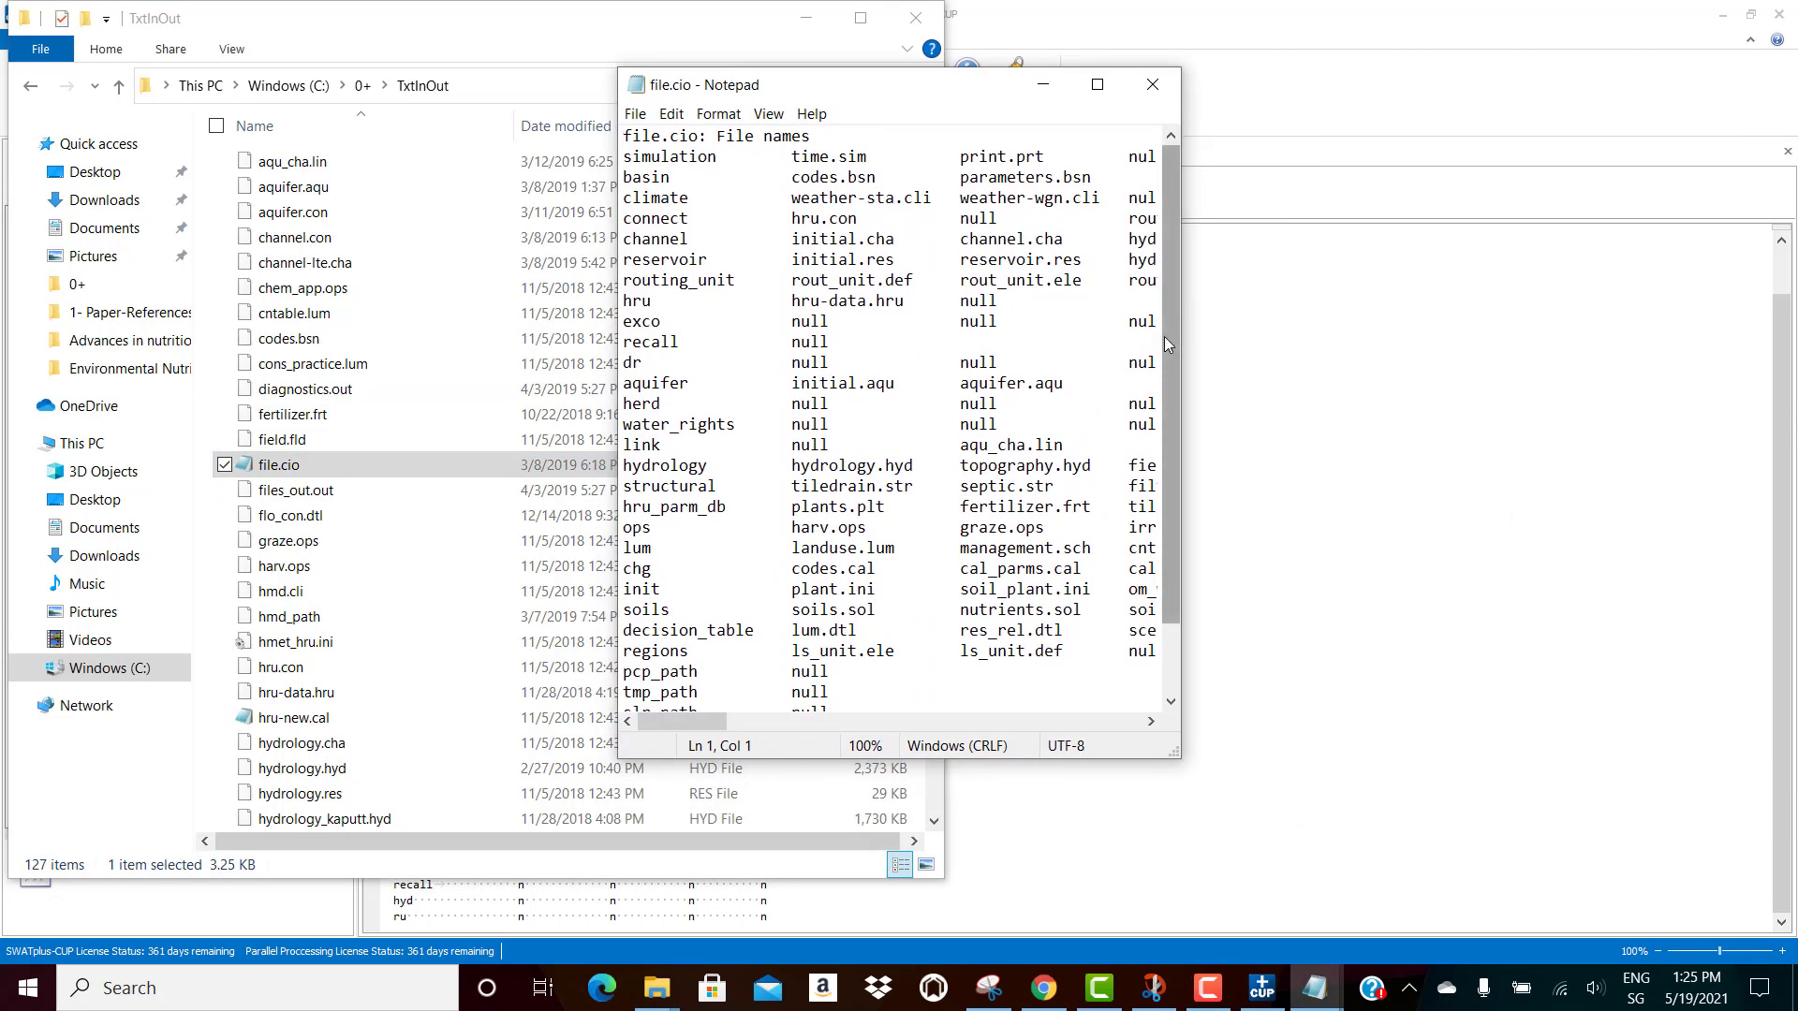
drag(1165, 335, 1165, 453)
key(super+Up)
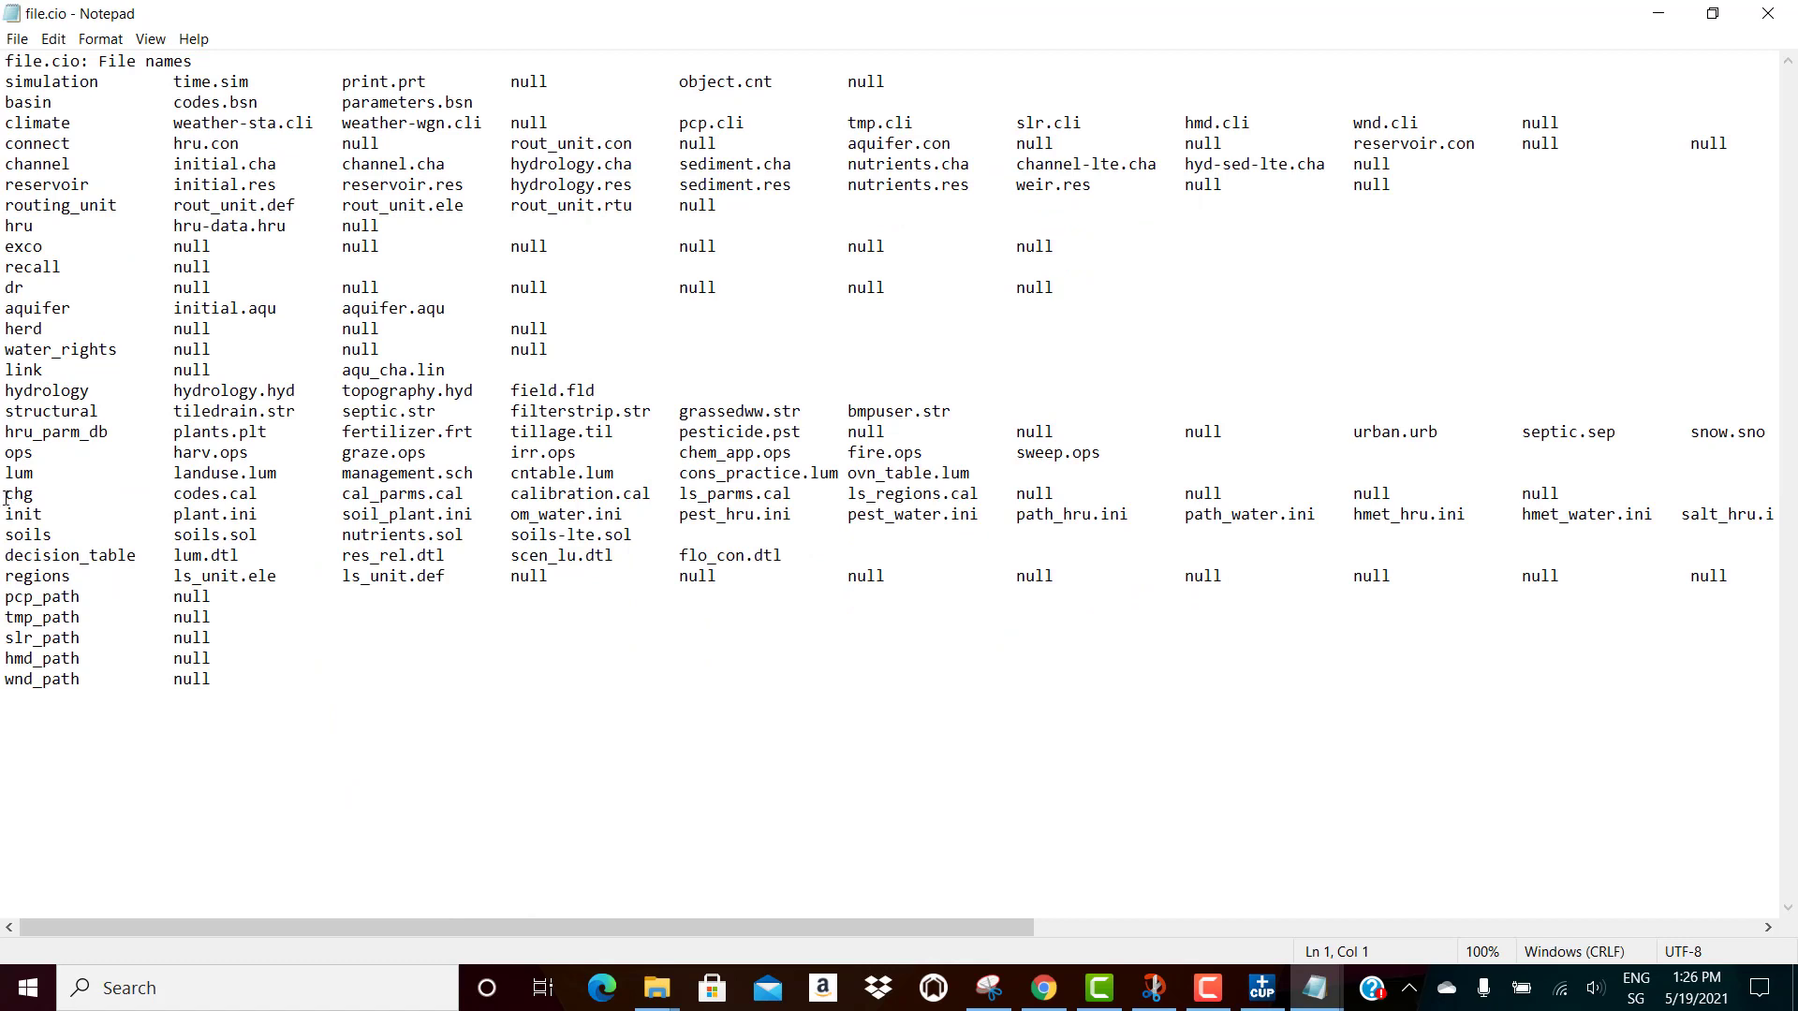
drag(3, 501, 466, 504)
click(345, 494)
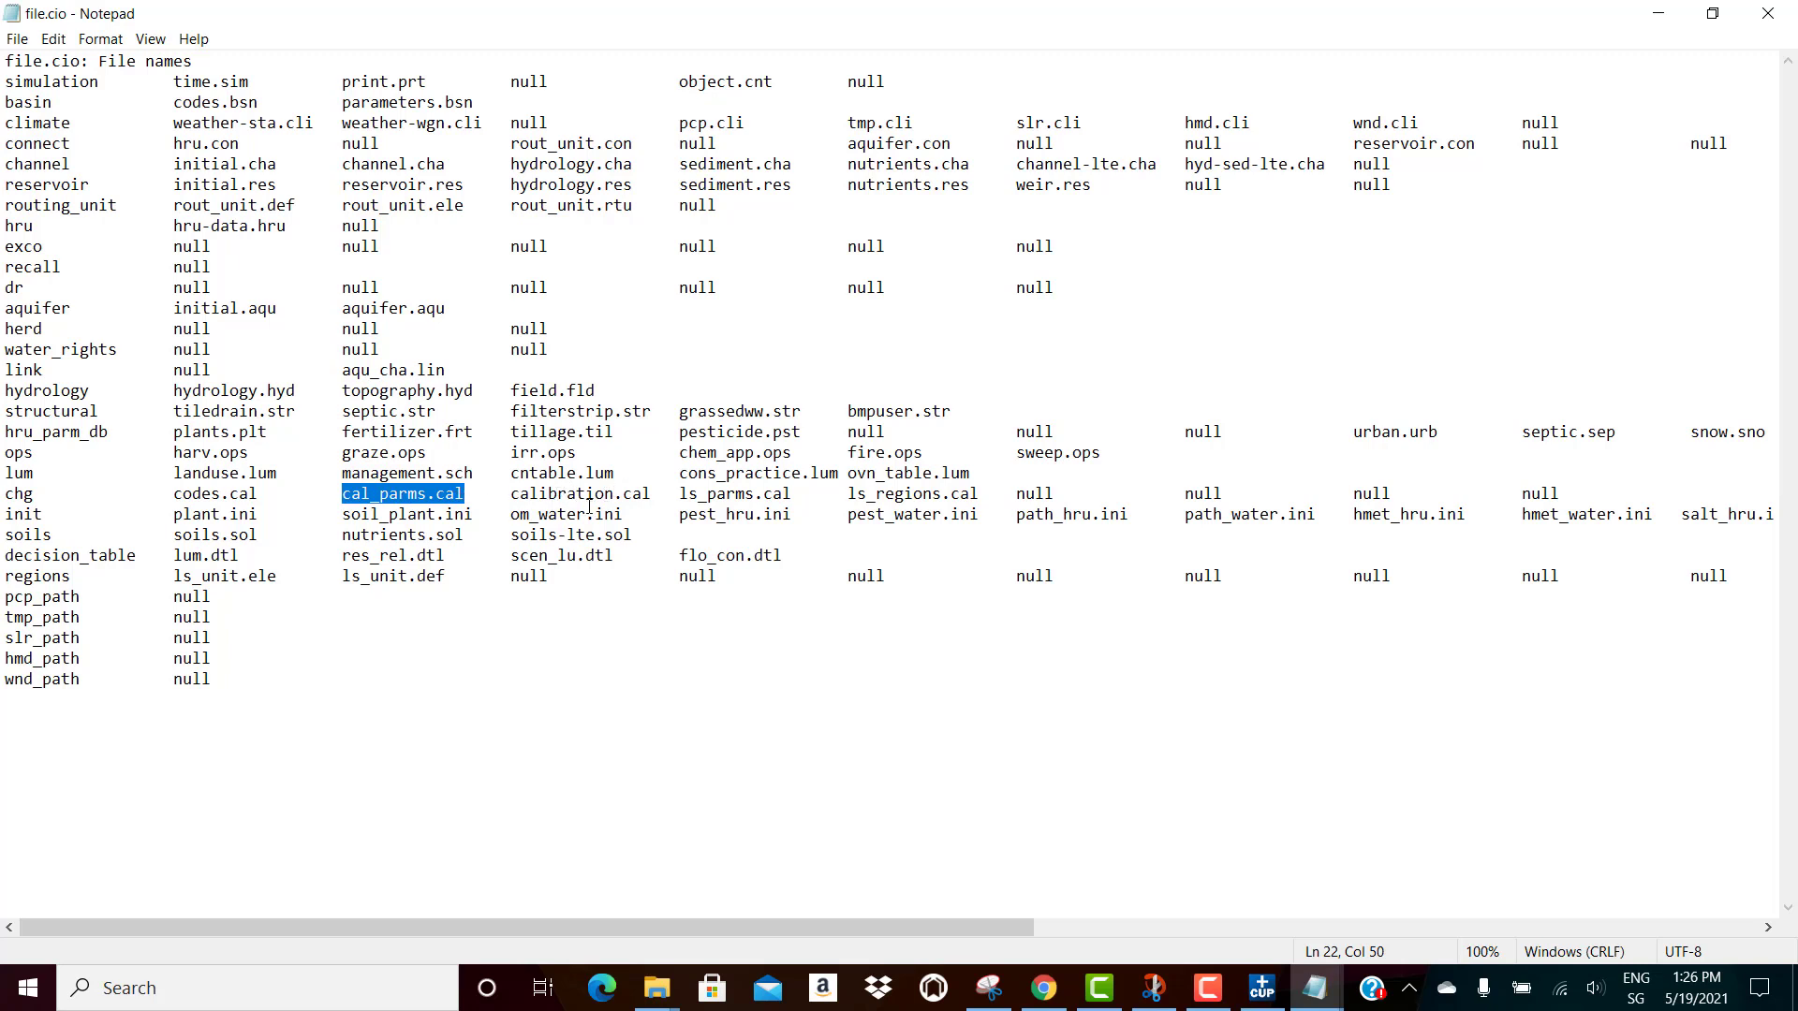
drag(653, 494, 515, 488)
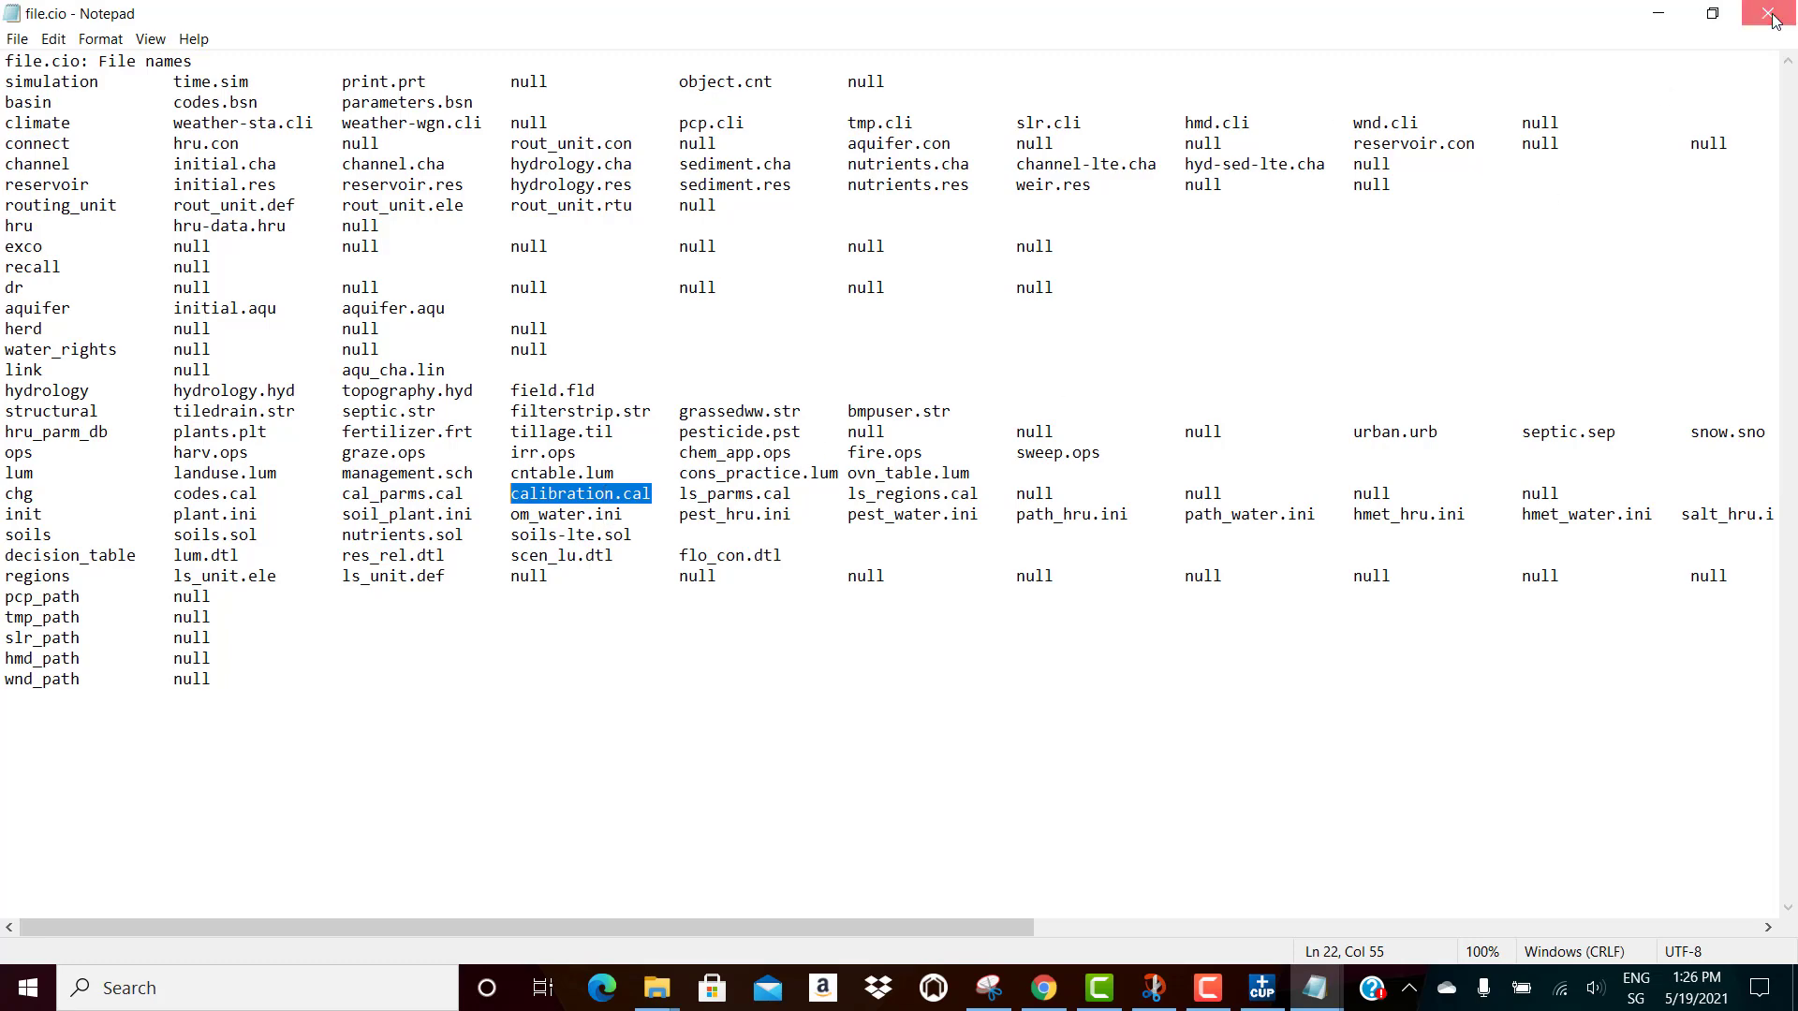
key(alt+F4)
Step: Back in the project, open Absolute_SWAT_Values.txt and browse its HRU and SOIL parameter ranges
click(1256, 349)
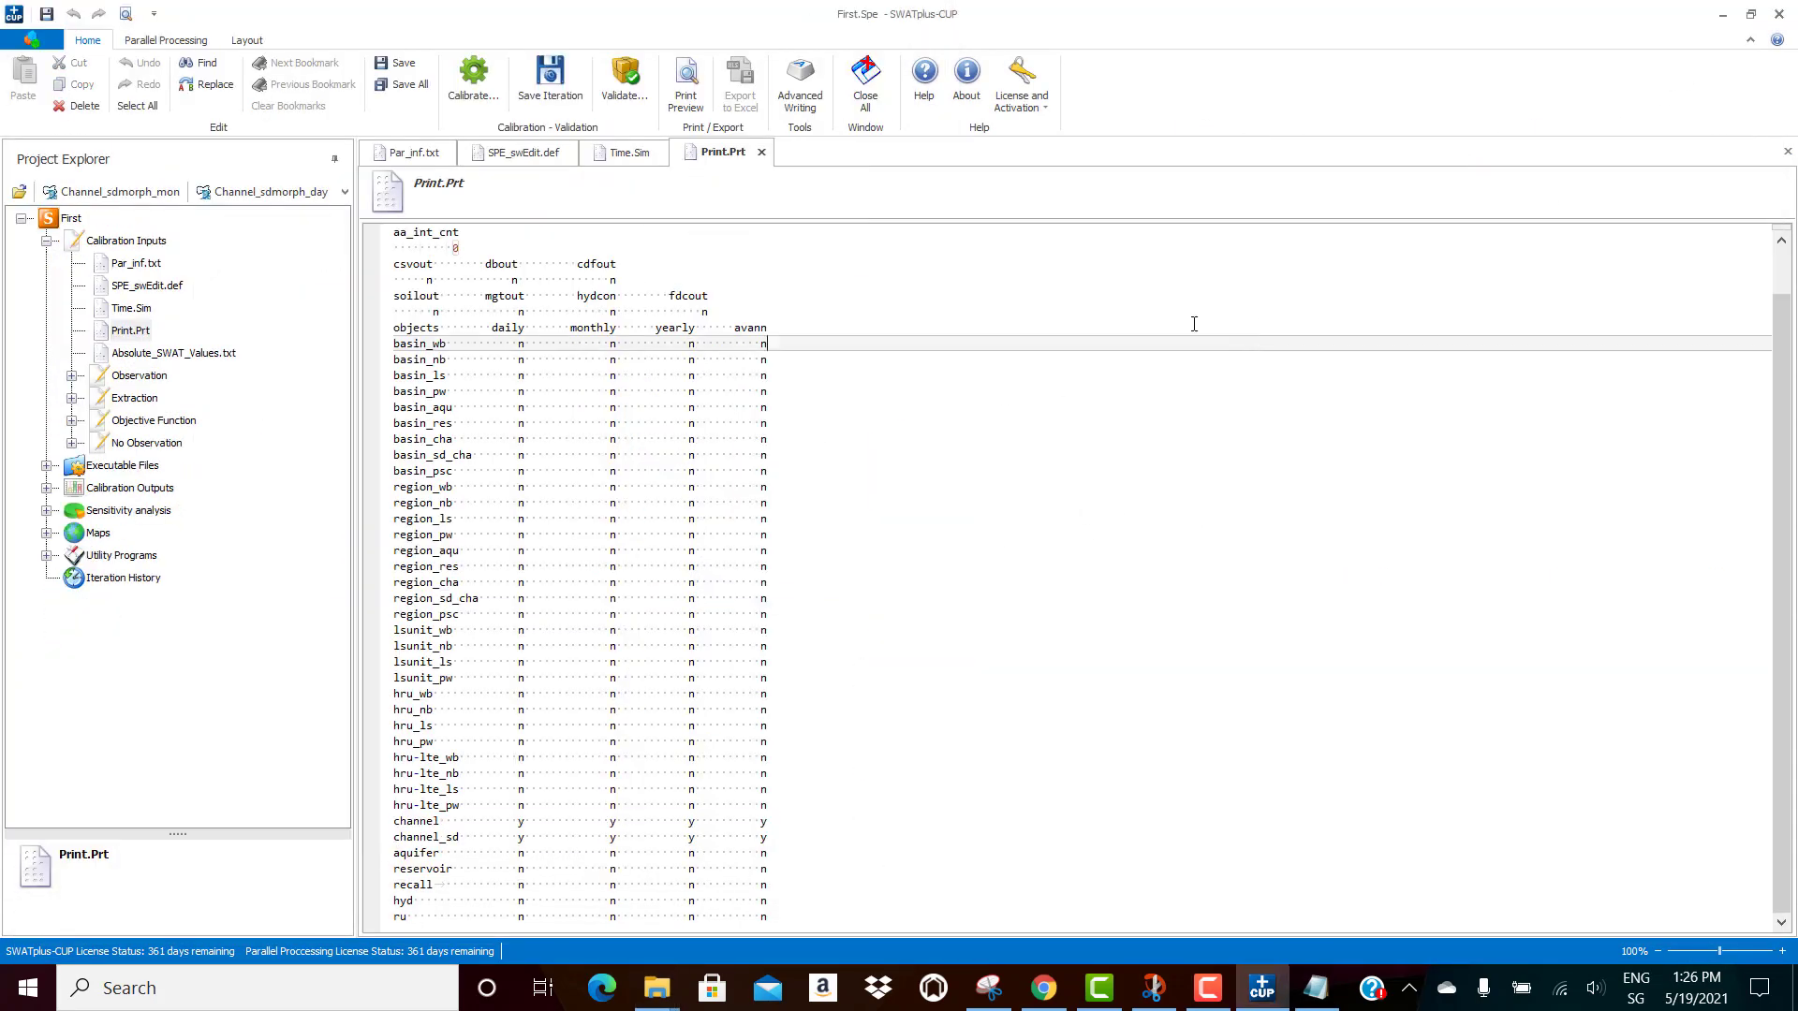
click(180, 355)
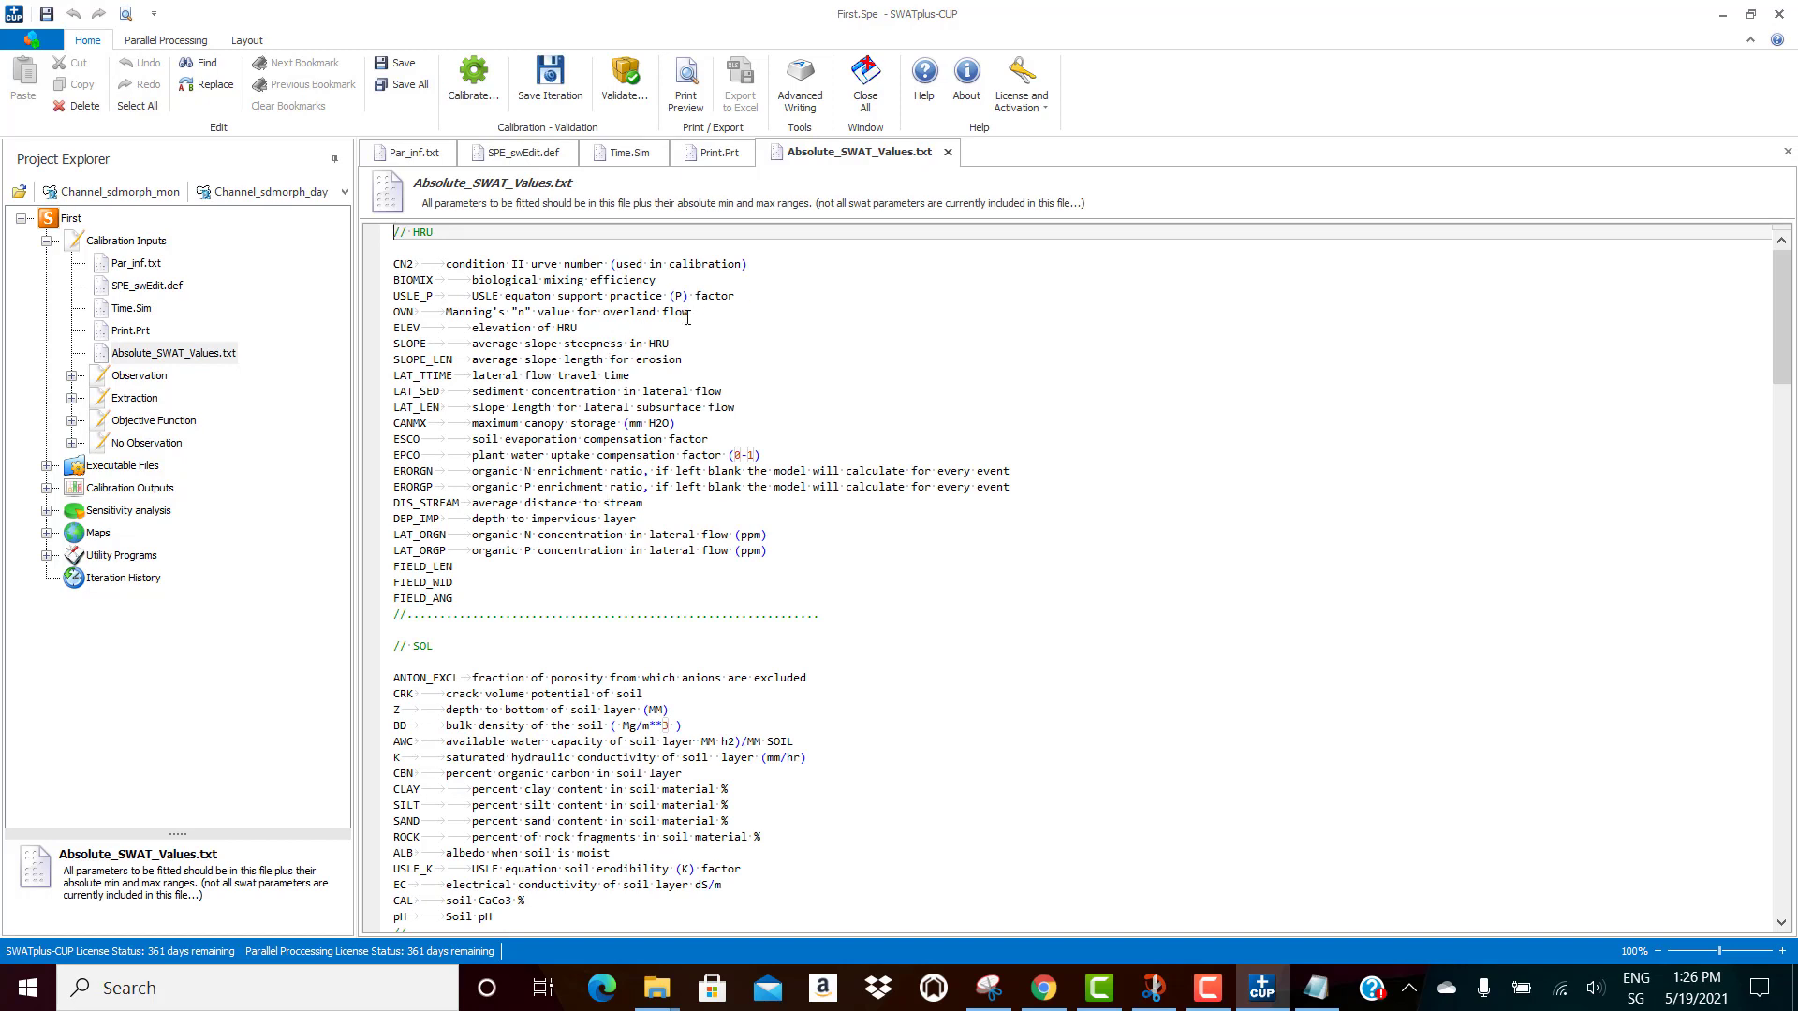
scroll(533, 697, down, 3)
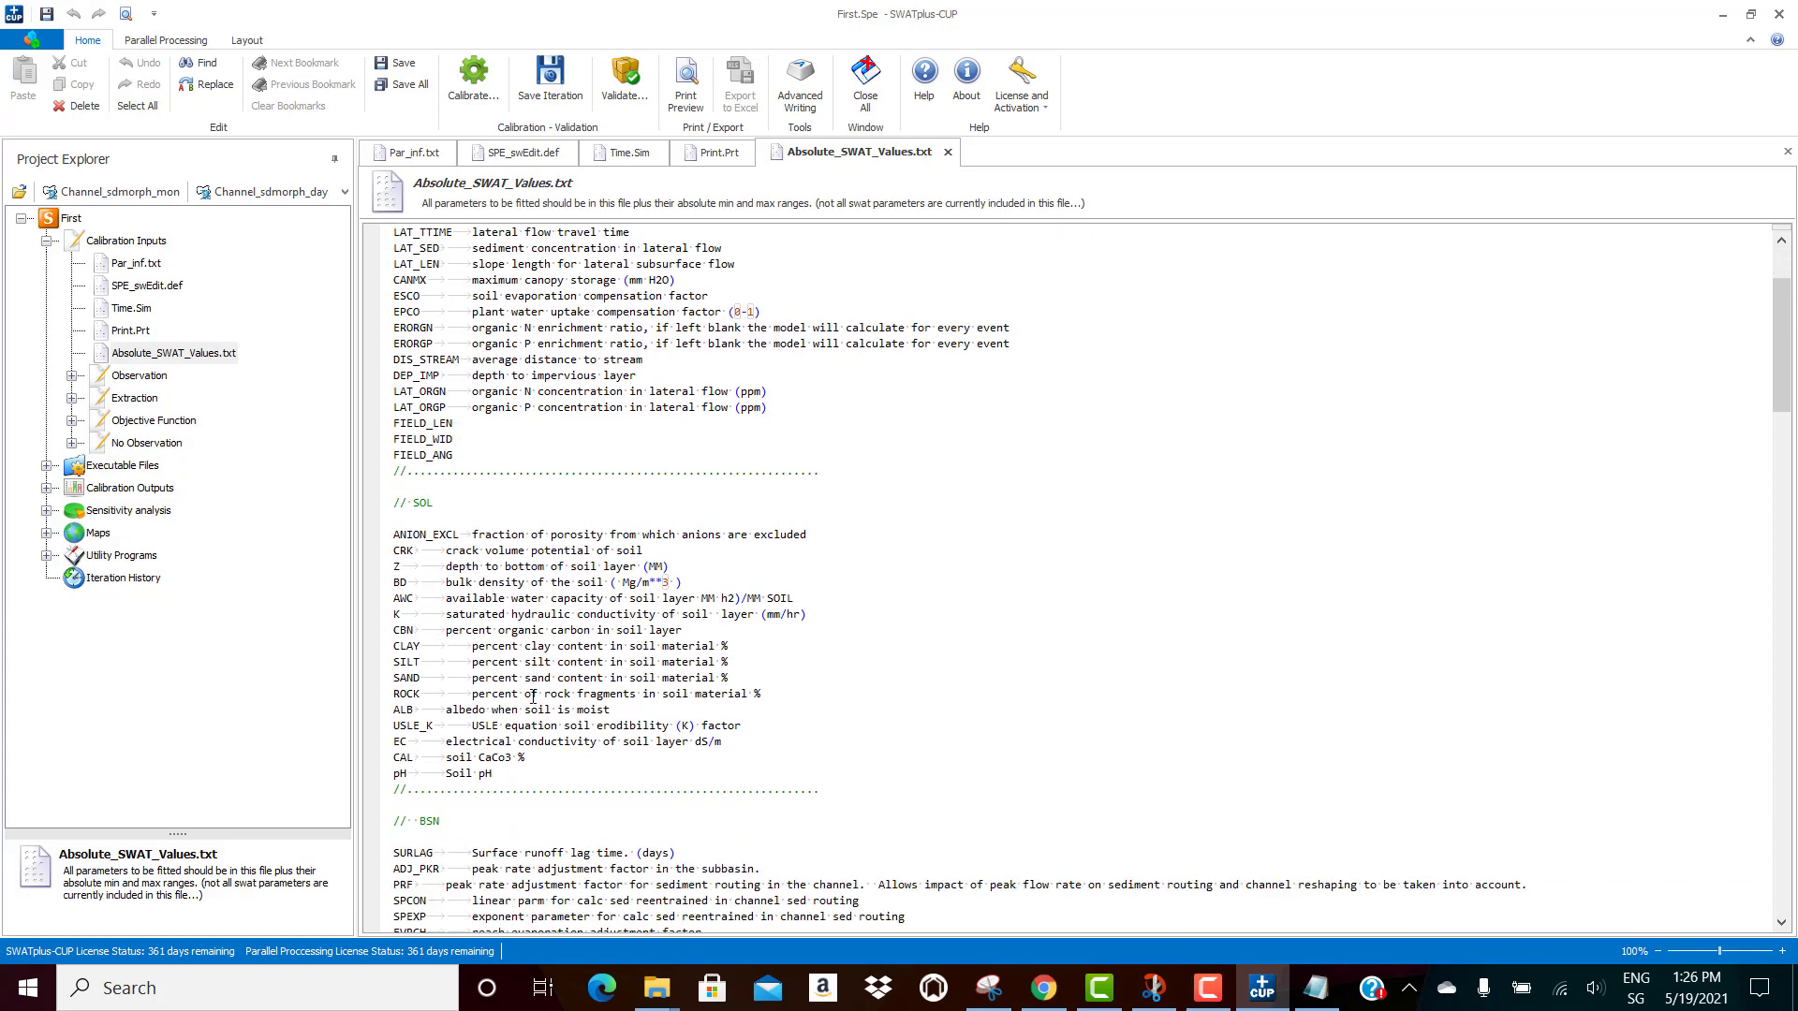
scroll(534, 691, up, 3)
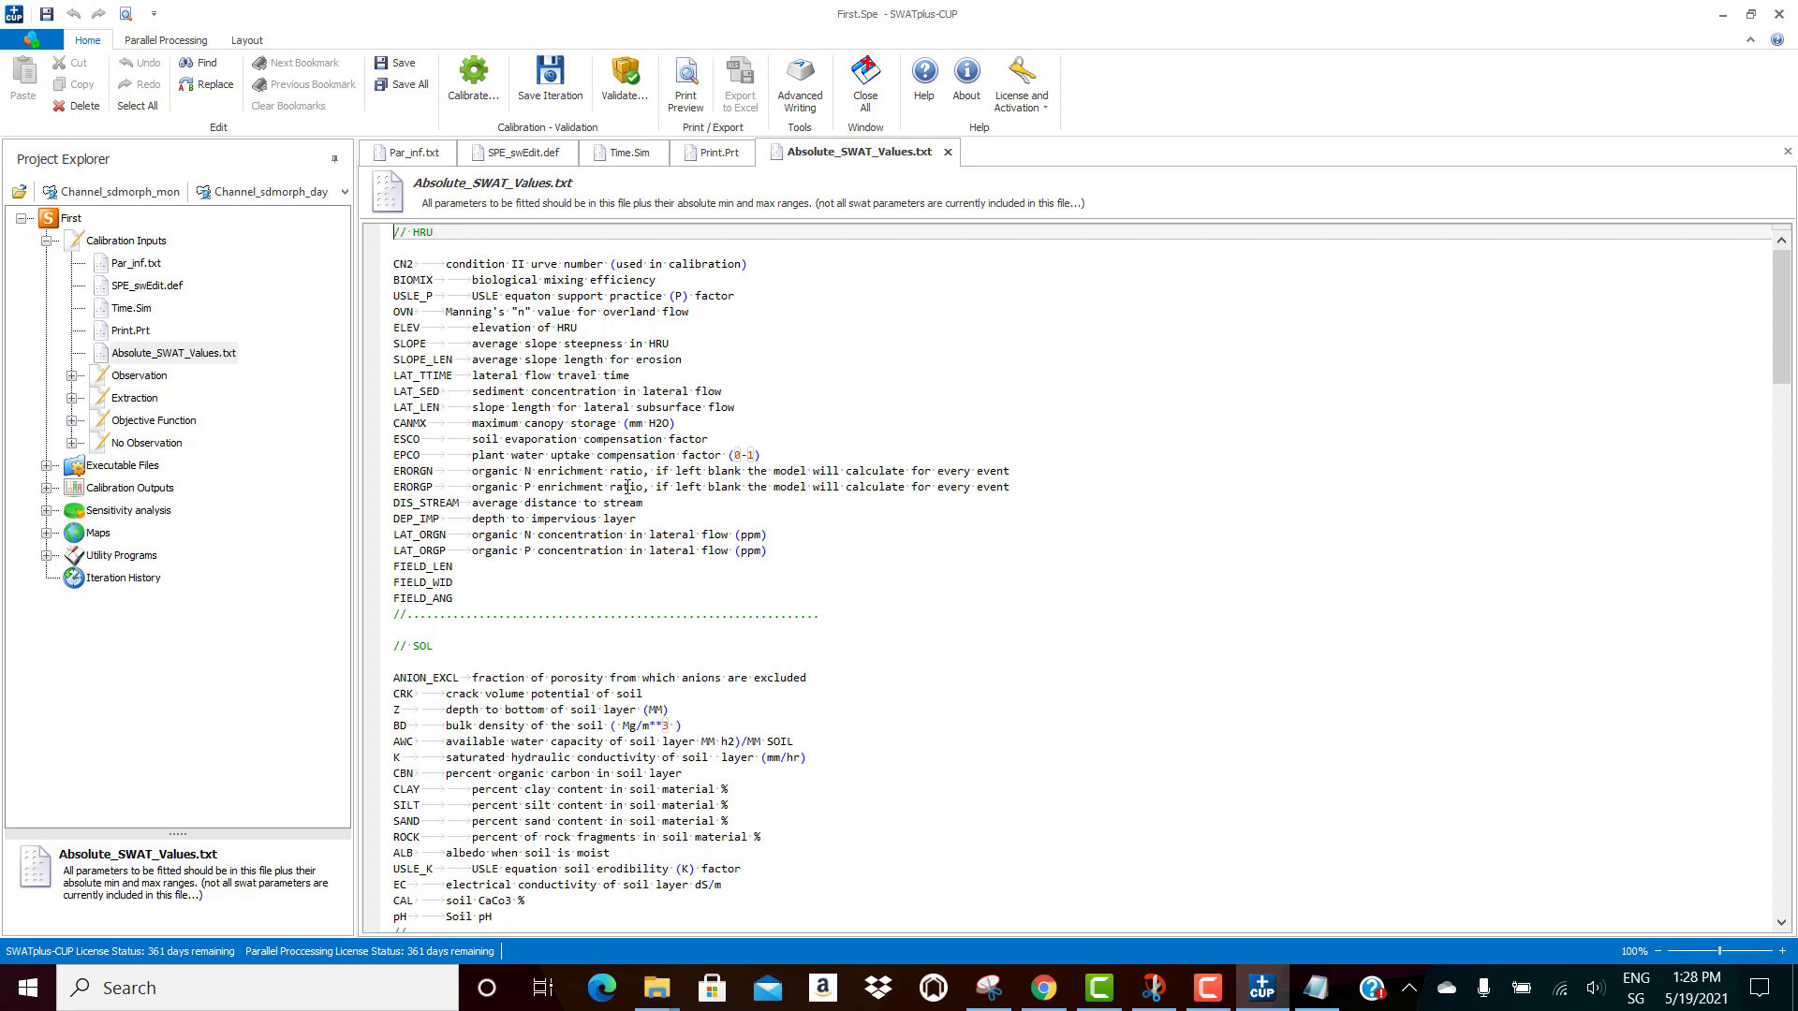
Step: Under Observation, switch to the Channel_sdmorph_mon files and check the overflow list's Yr and Aa options
click(72, 375)
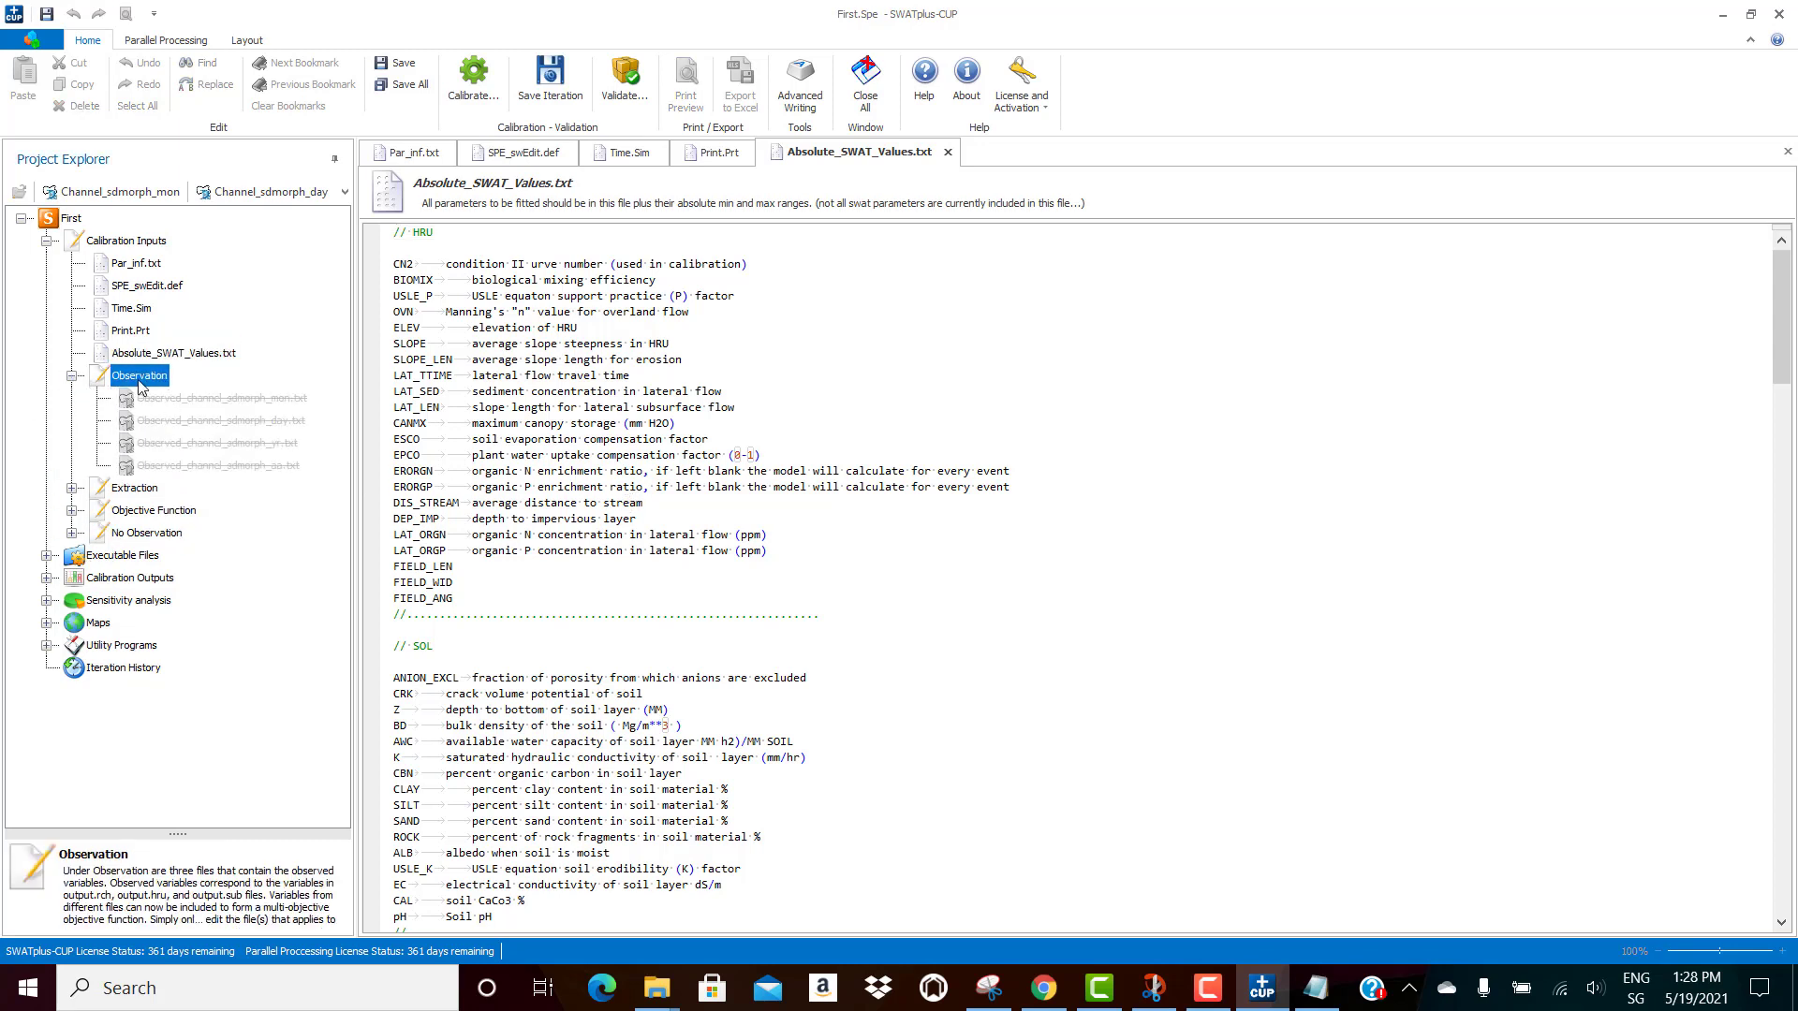
click(151, 194)
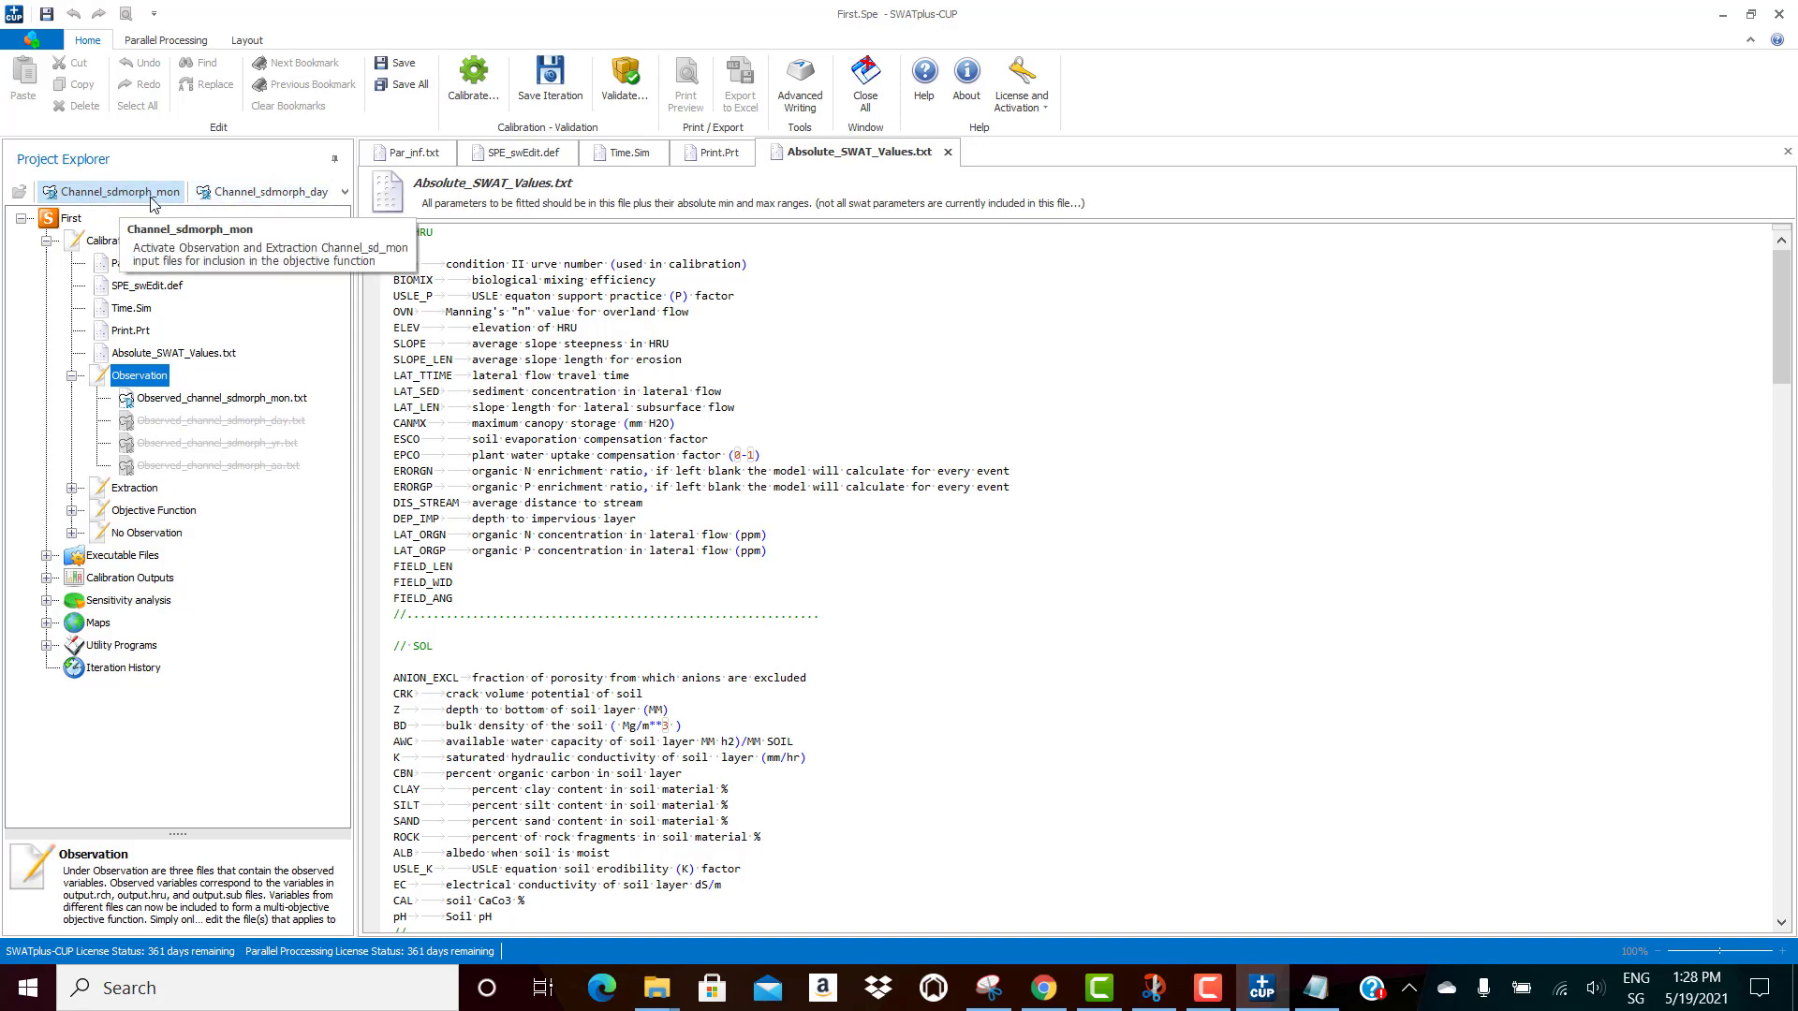
click(342, 192)
click(342, 192)
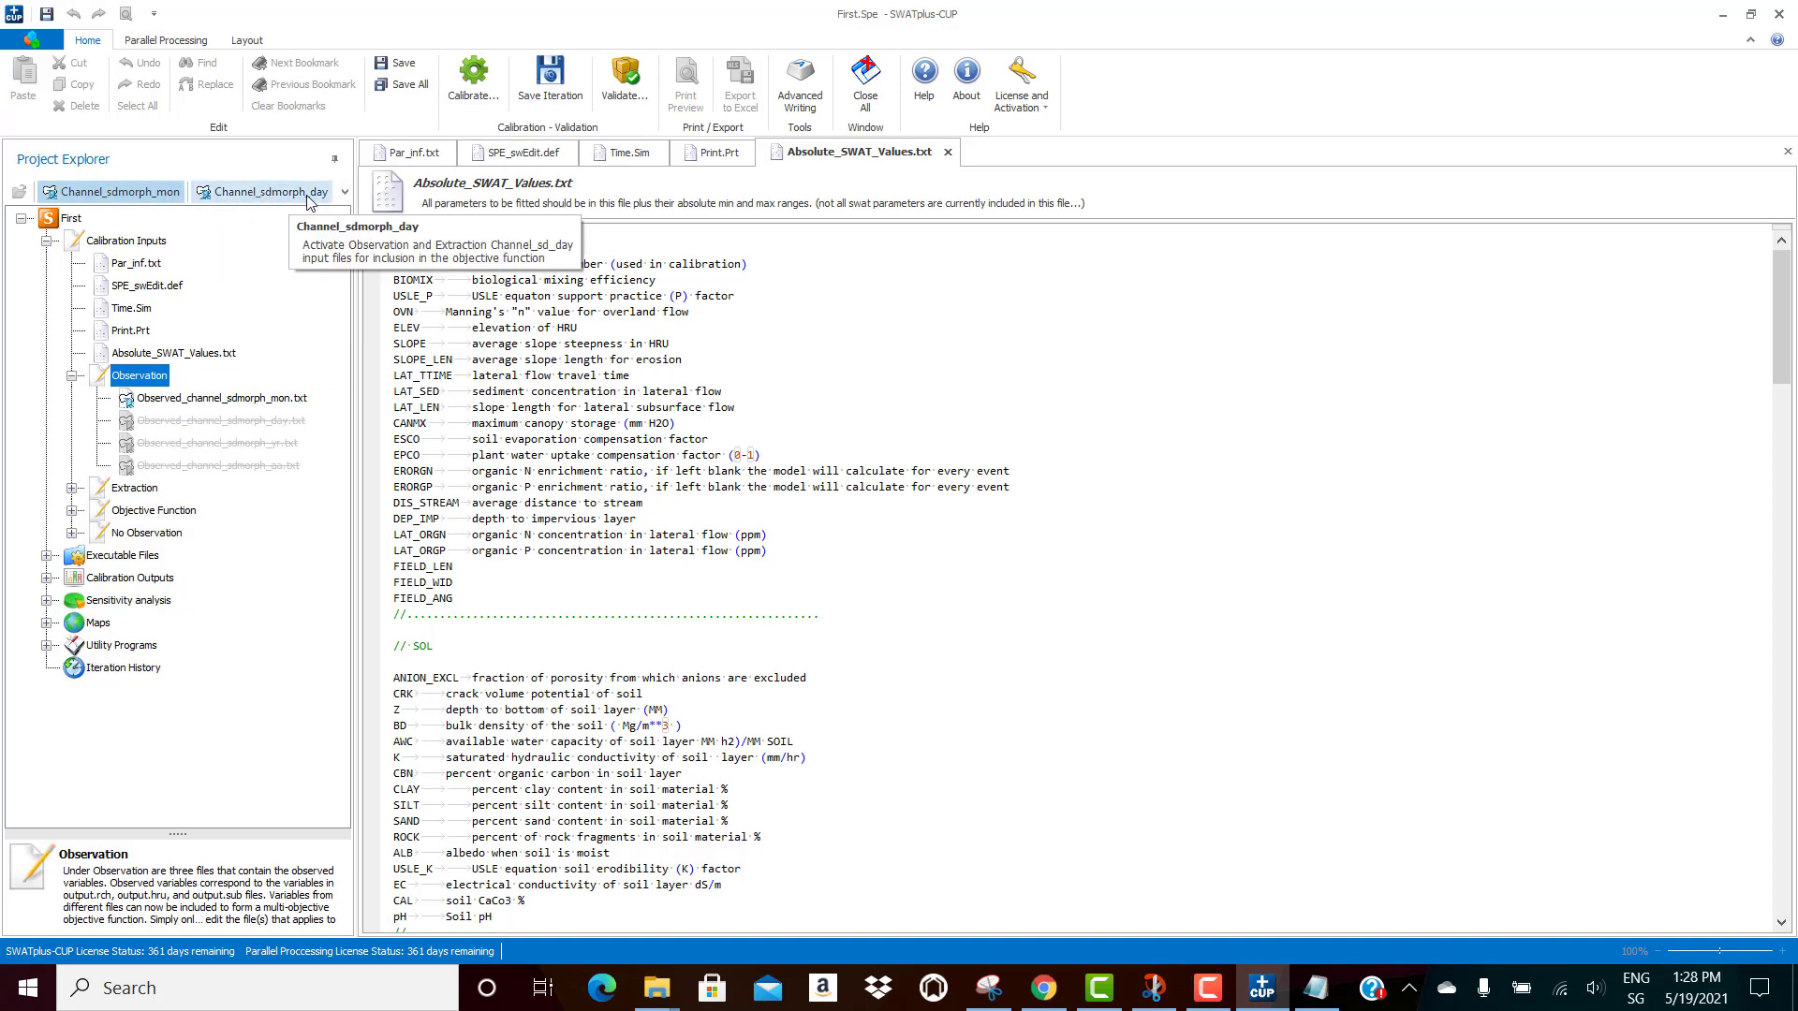
click(344, 194)
click(345, 194)
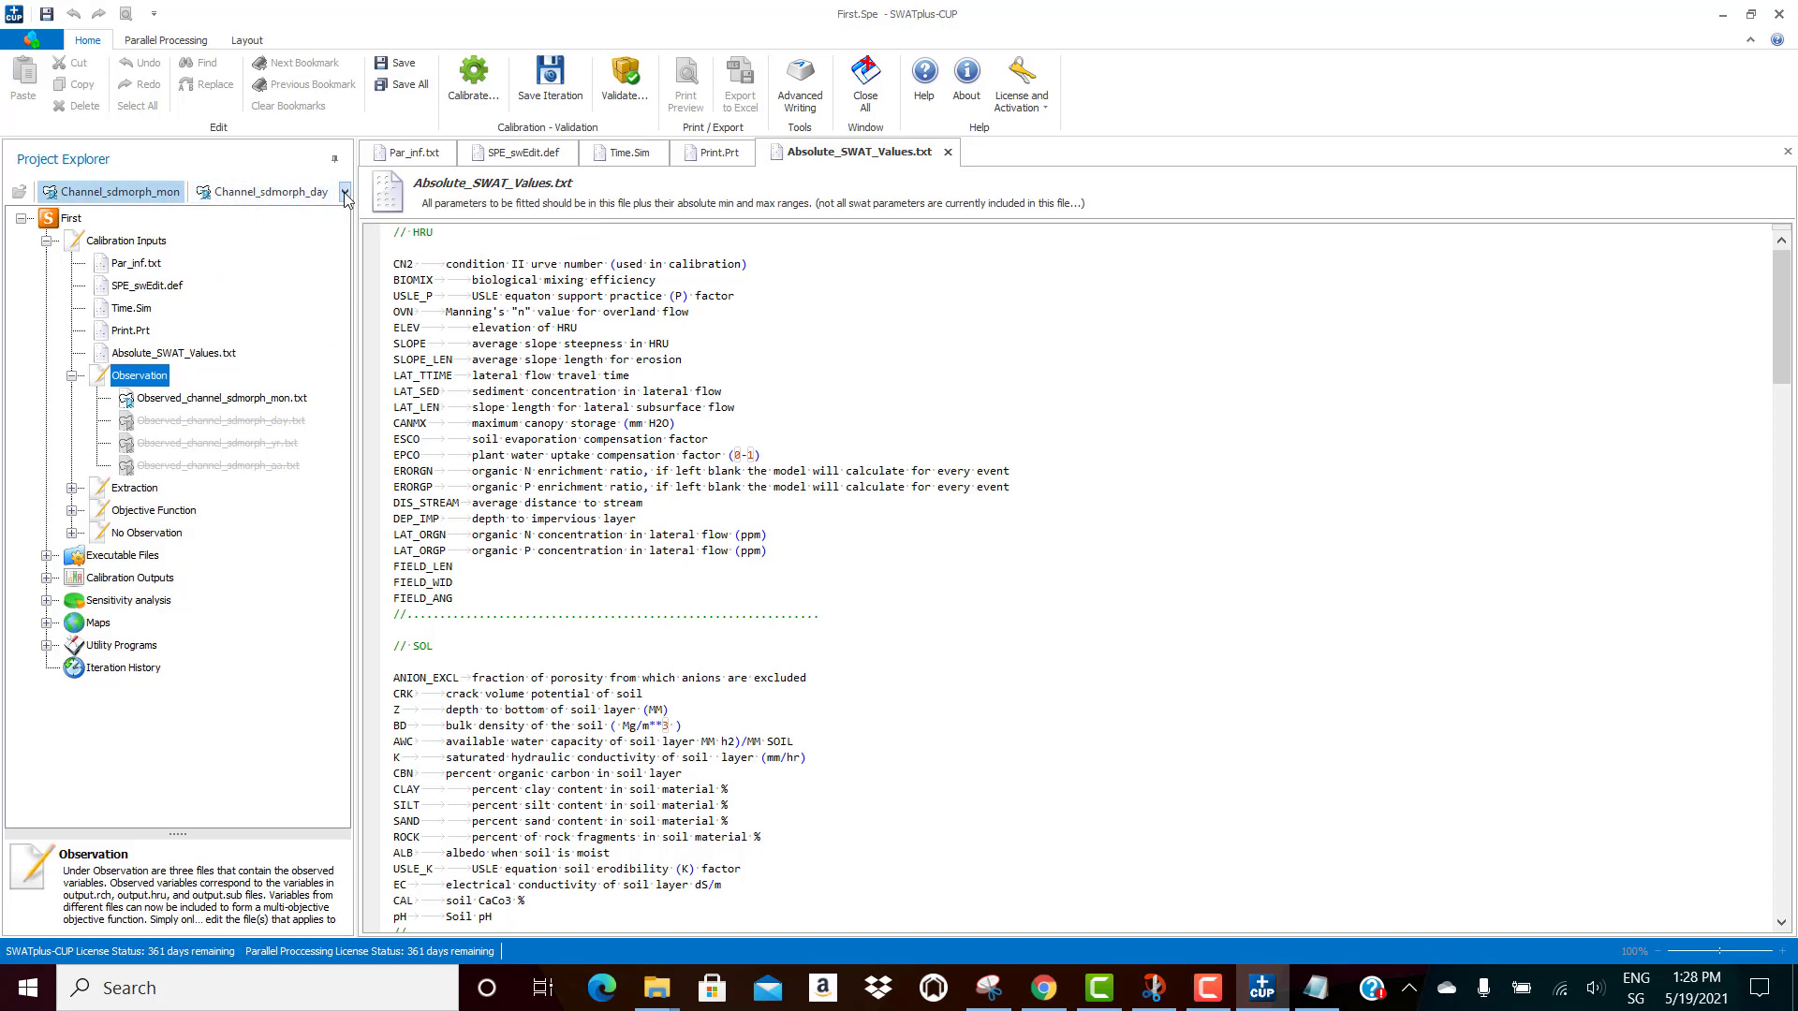
click(344, 194)
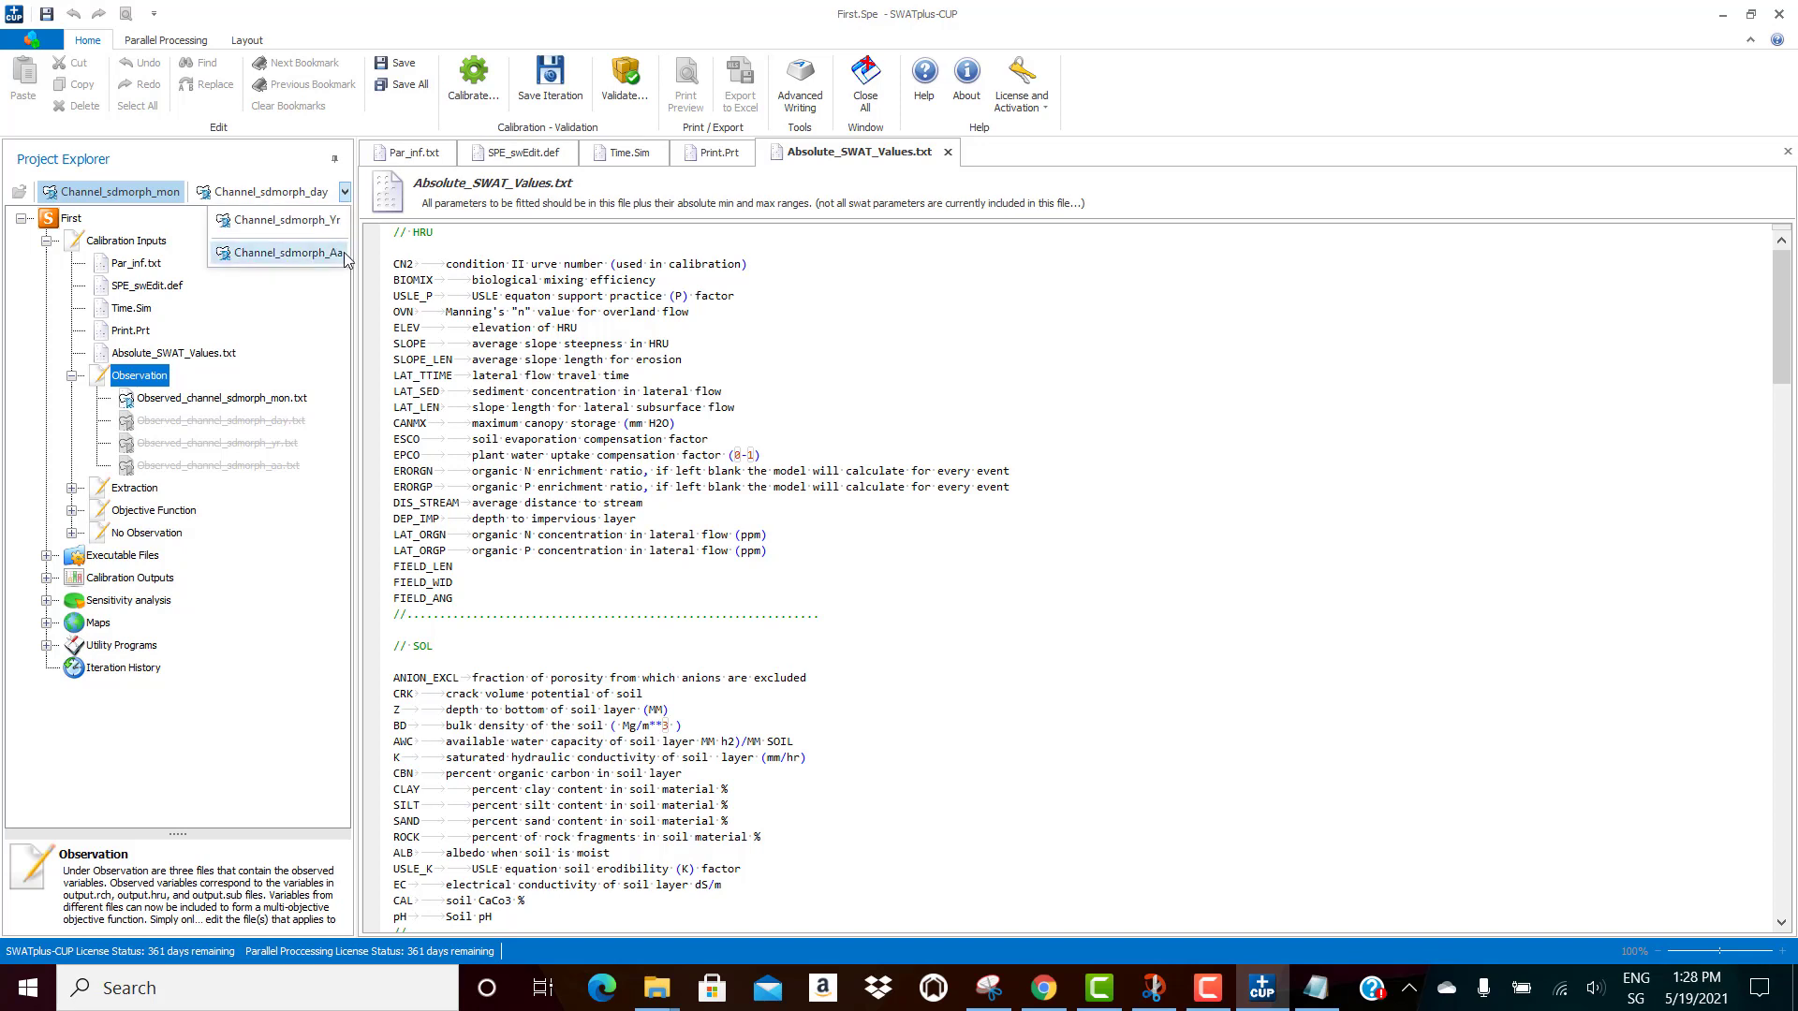
click(345, 194)
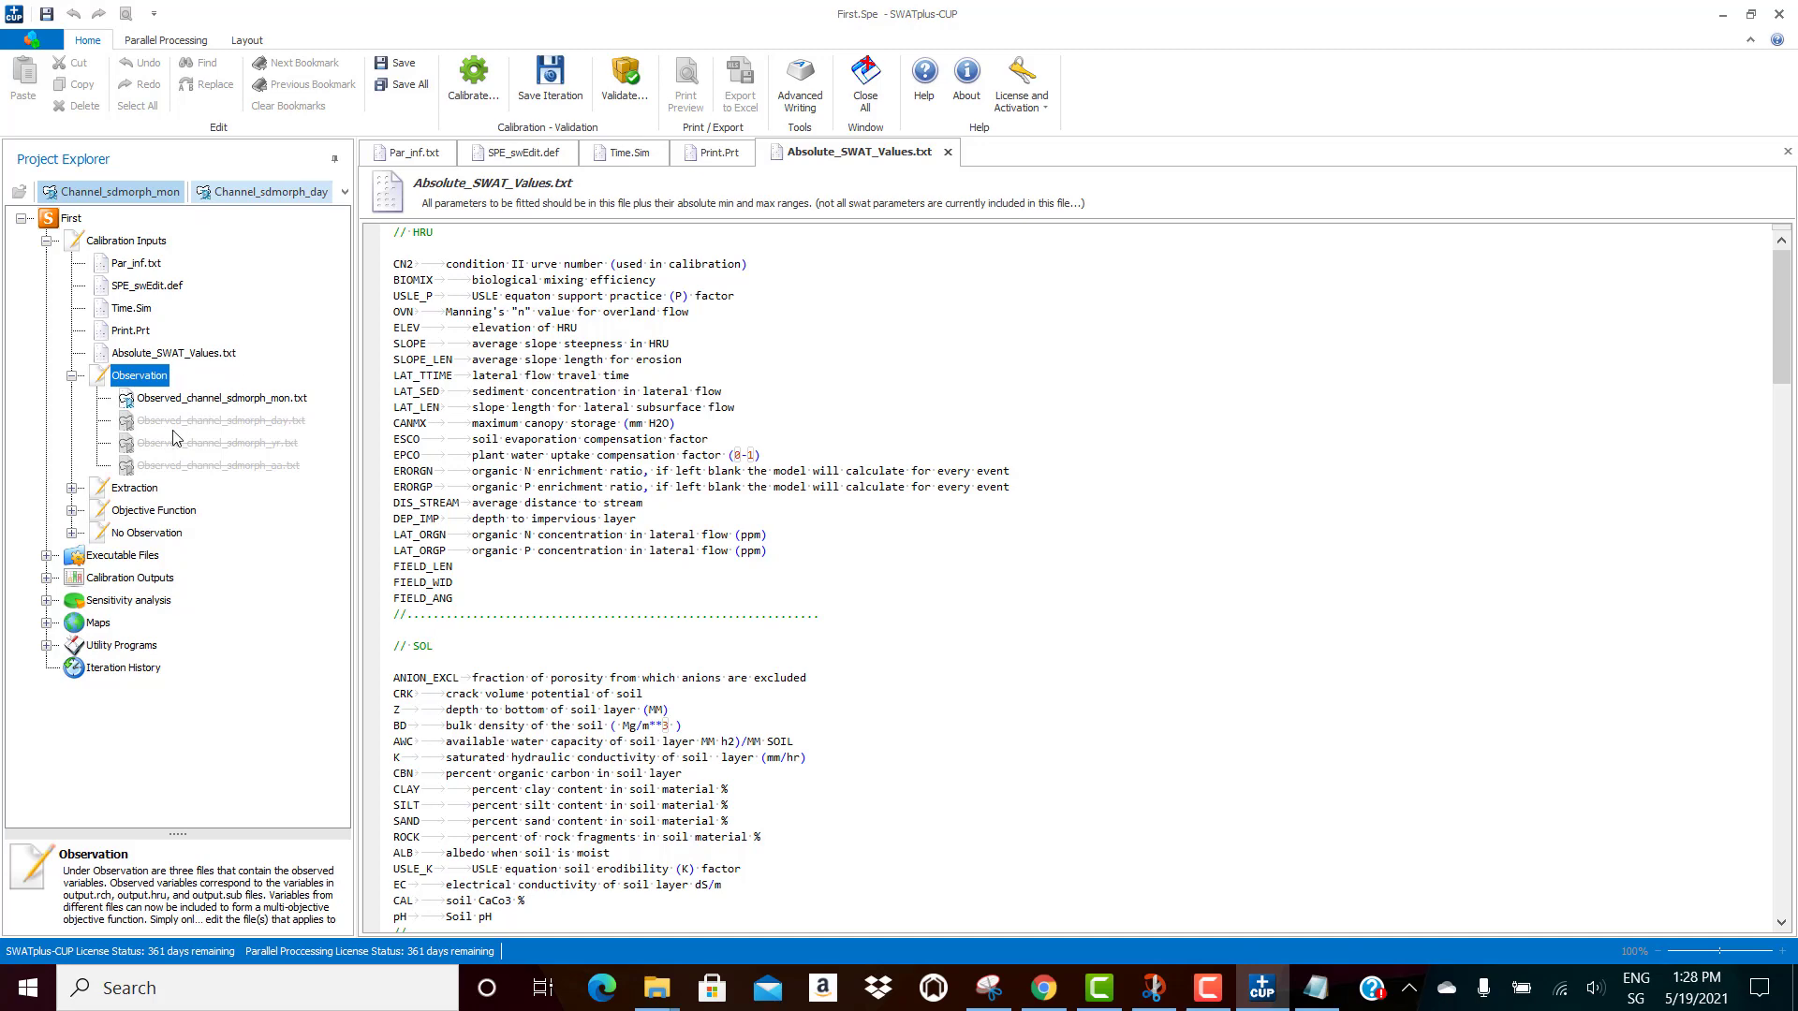
Step: Open Observed_channel_sdmorph_mon.txt and prefix FLOW_OUT_3 with m_ to make m_FLOW_OUT_3
double_click(222, 398)
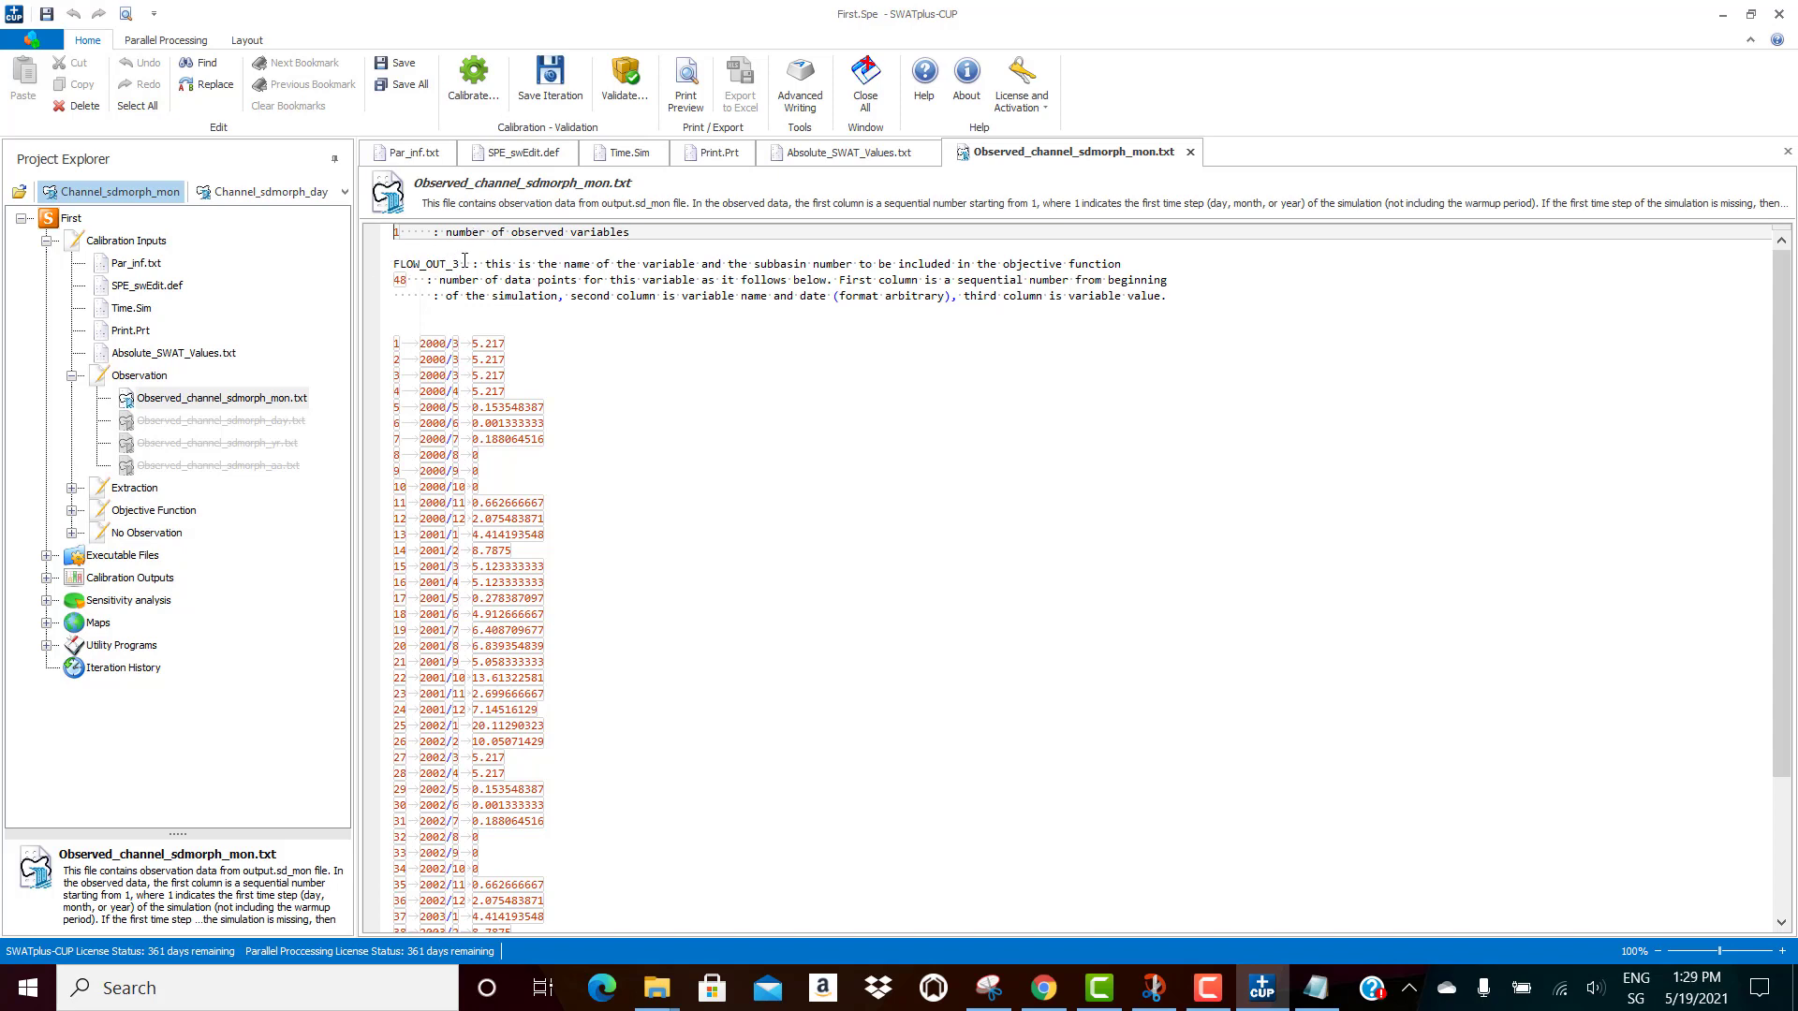
drag(464, 265, 452, 265)
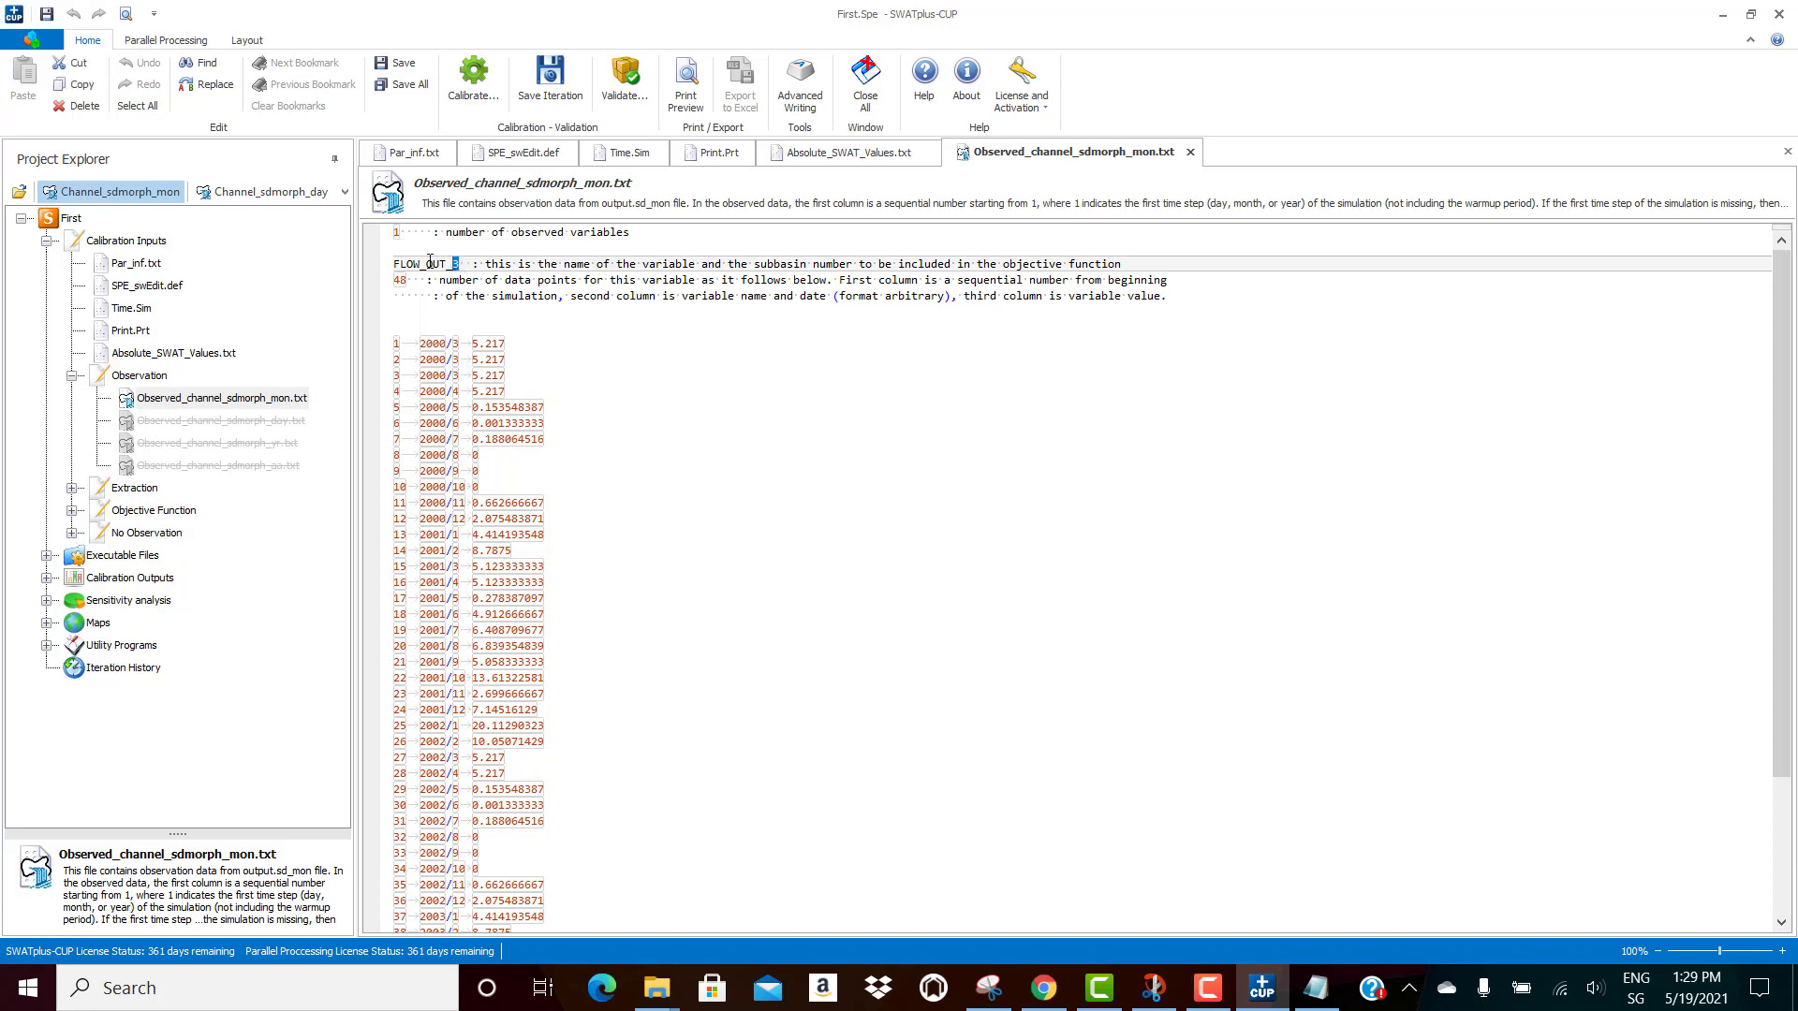
click(435, 264)
key(Home)
text(m_)
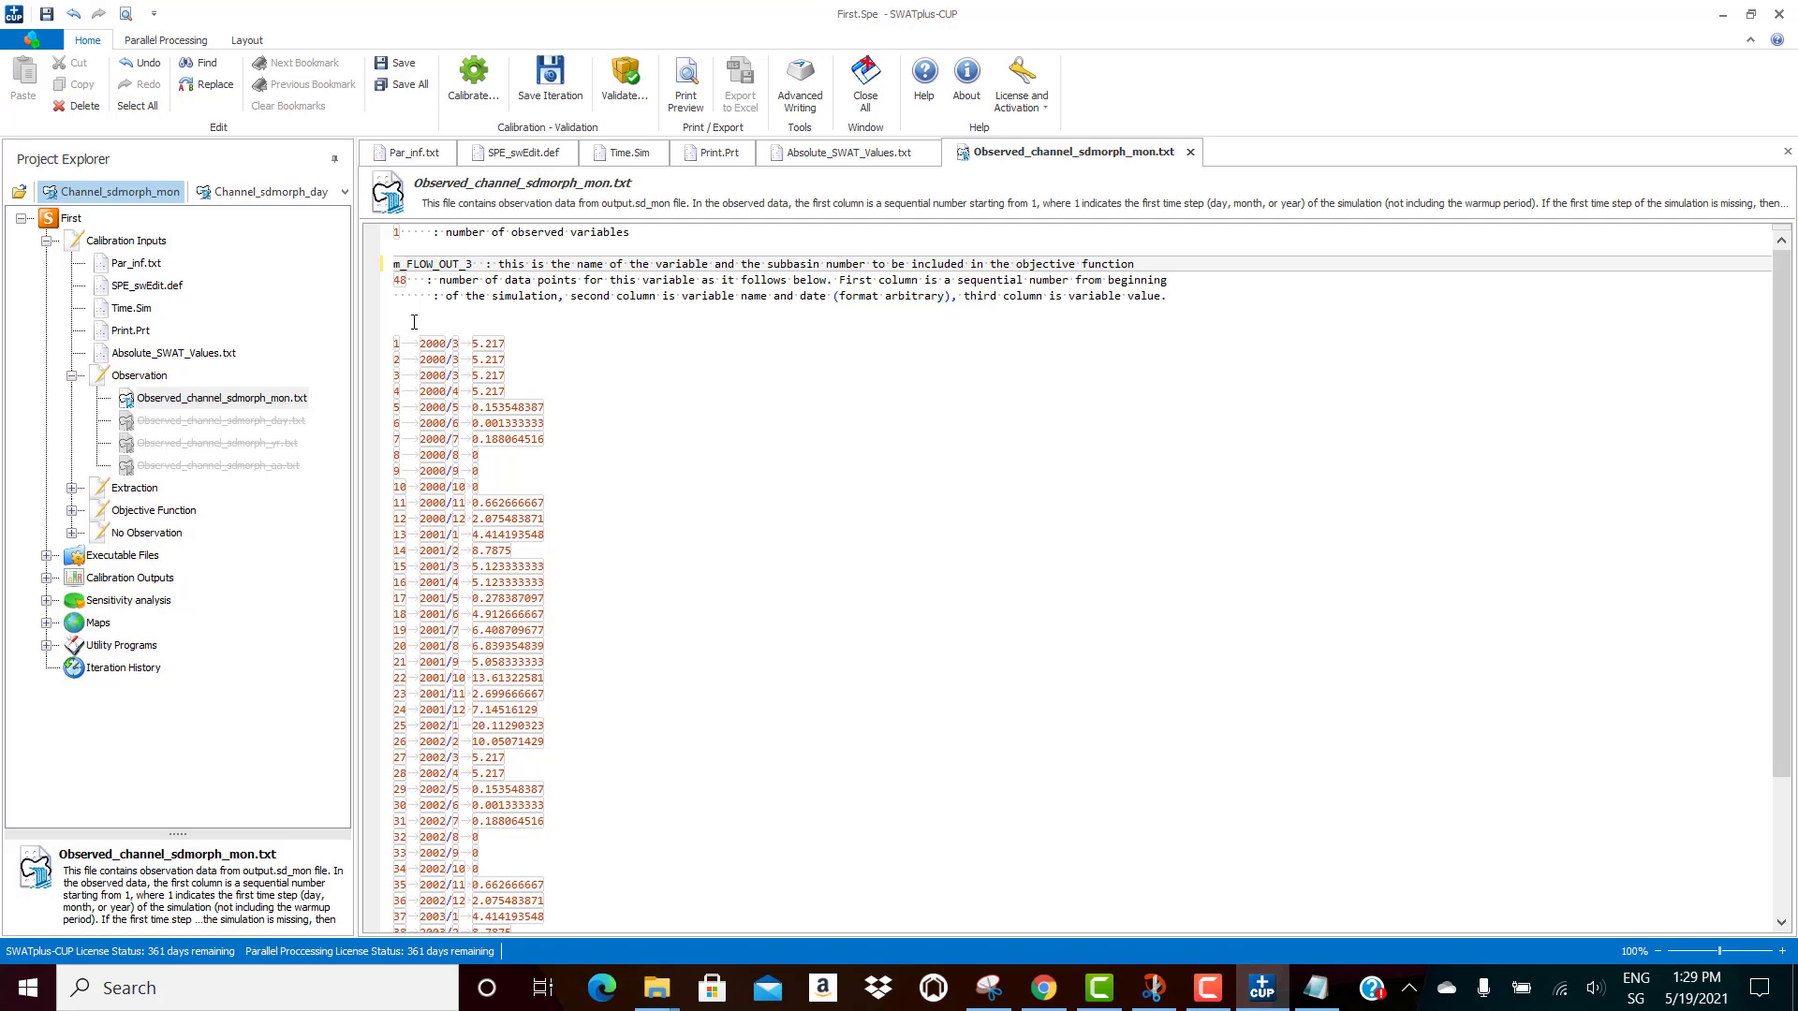
scroll(448, 543, down, 3)
scroll(460, 456, up, 3)
Step: Delete the old data rows and paste in the 48 rows copied from observed_data.txt
drag(408, 332, 728, 959)
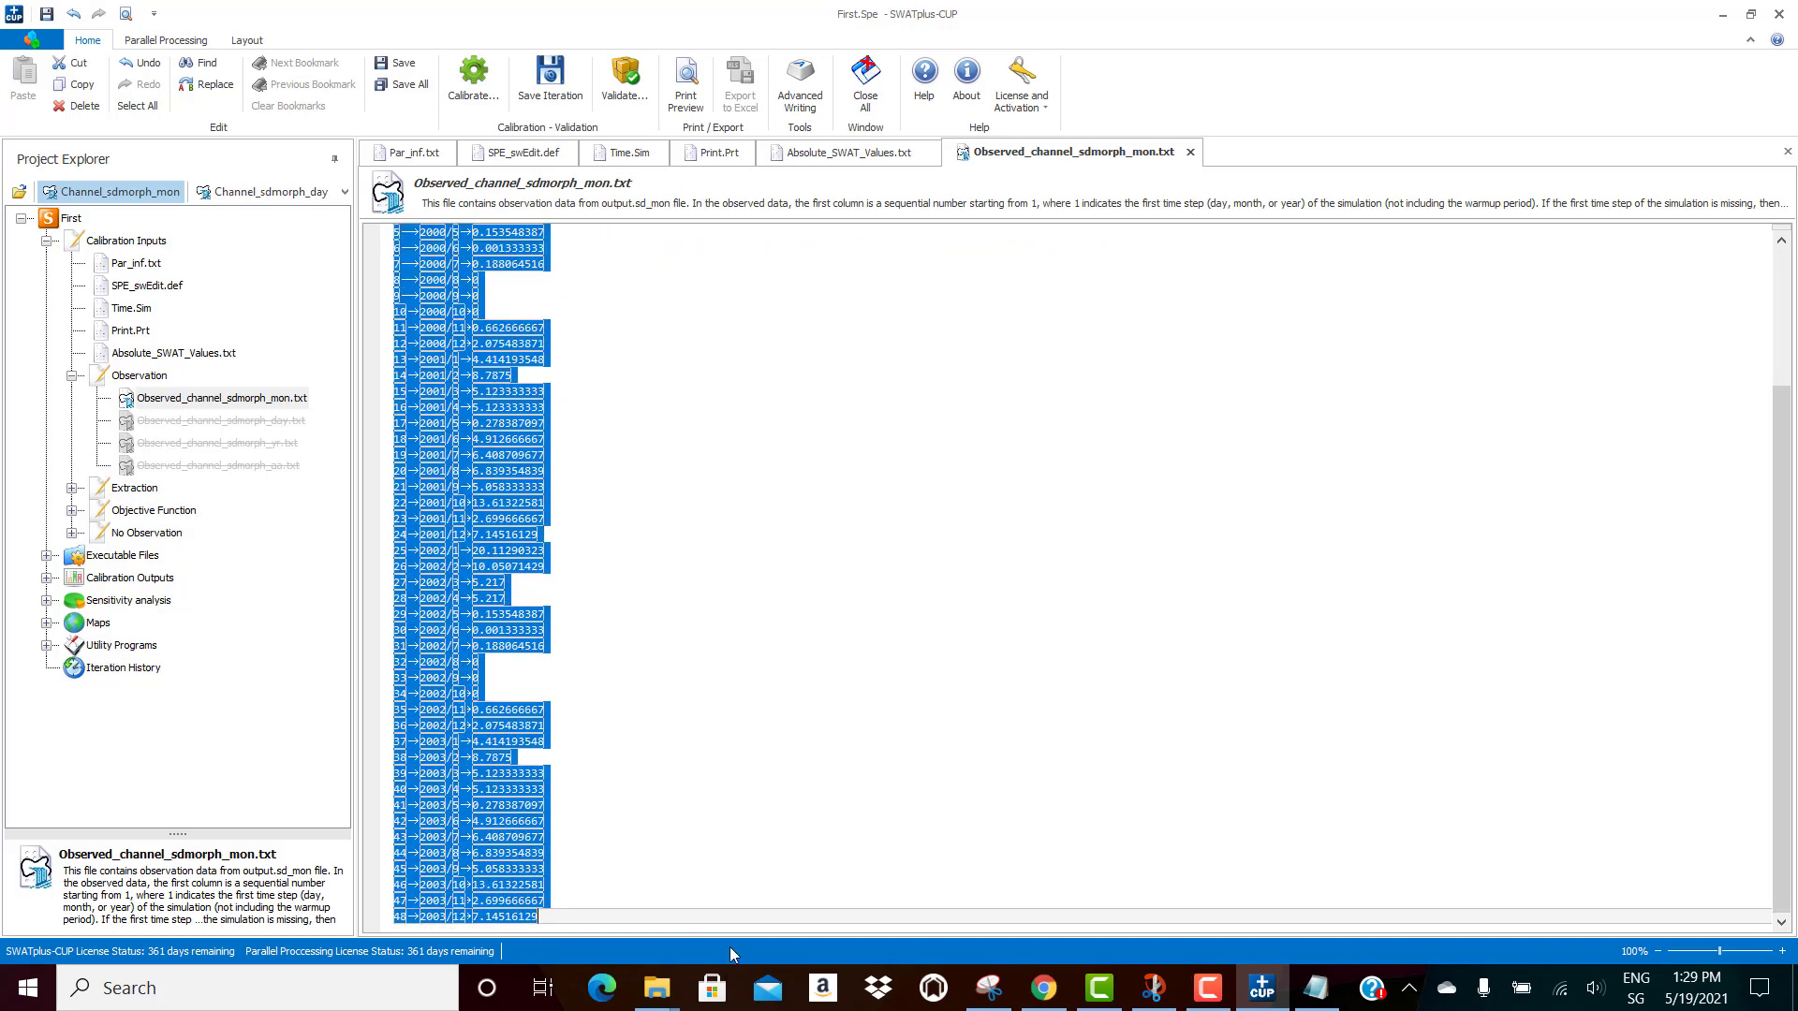
key(Delete)
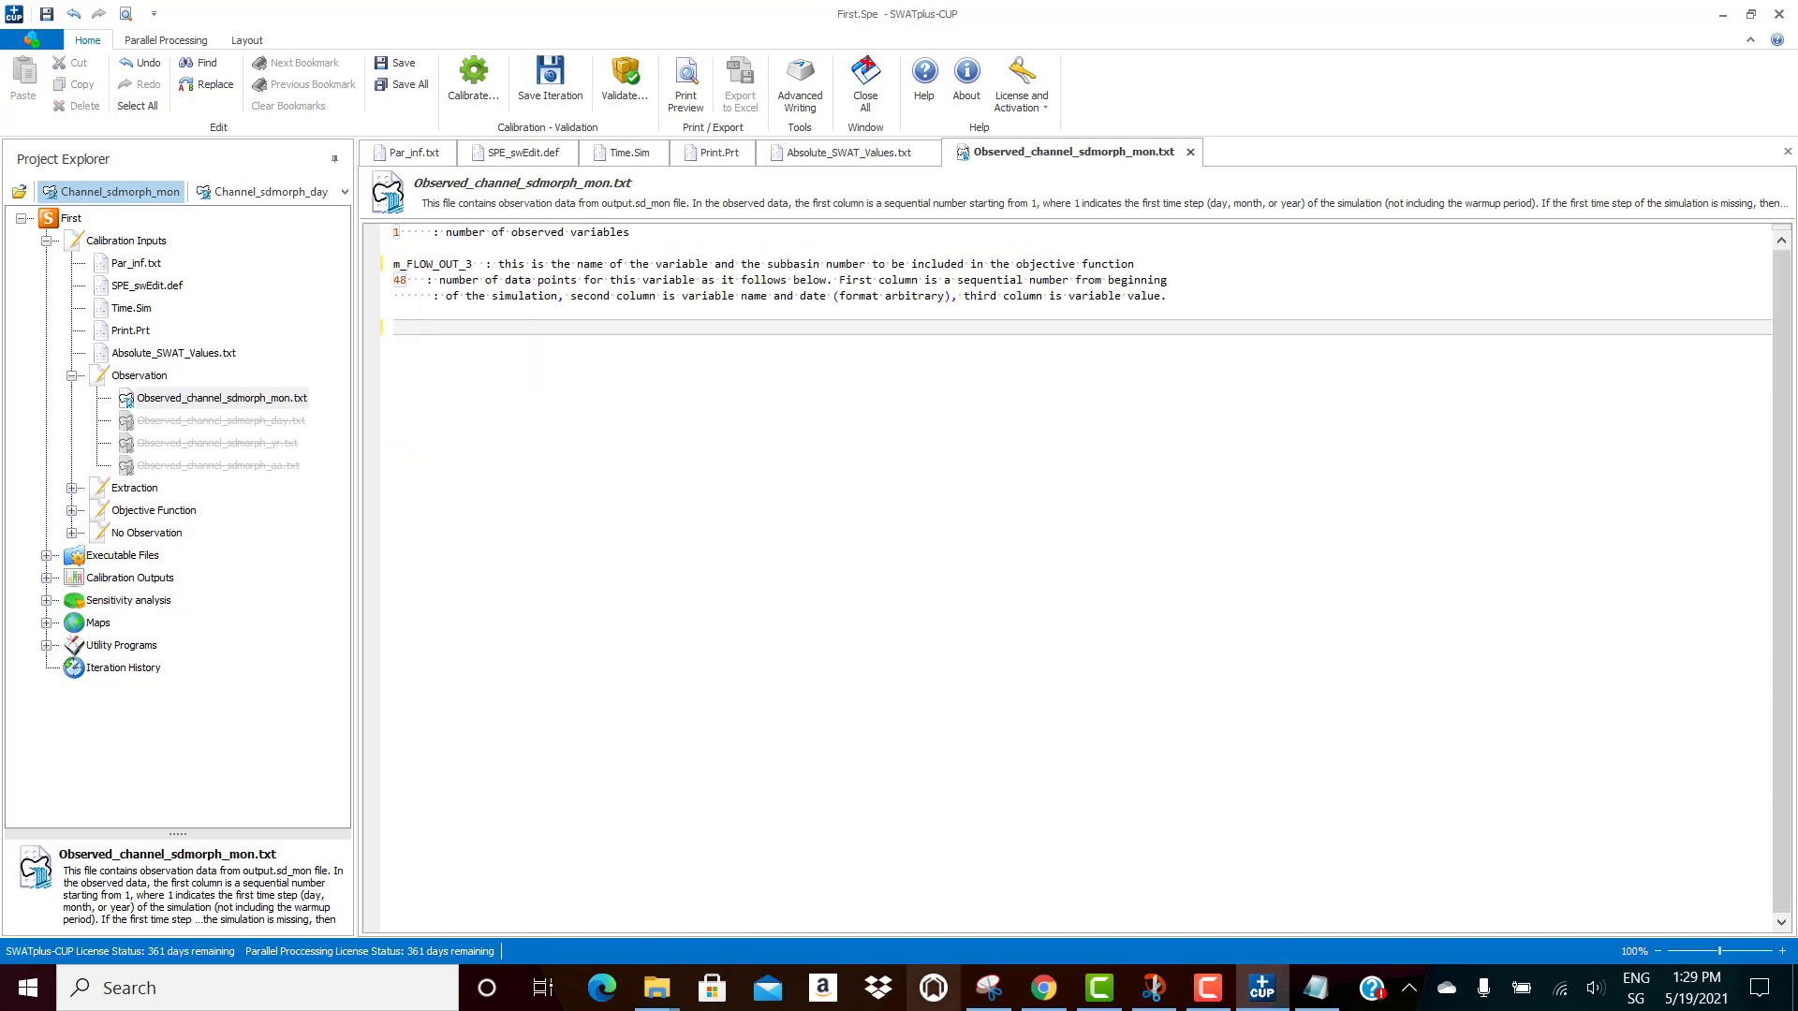
click(1311, 994)
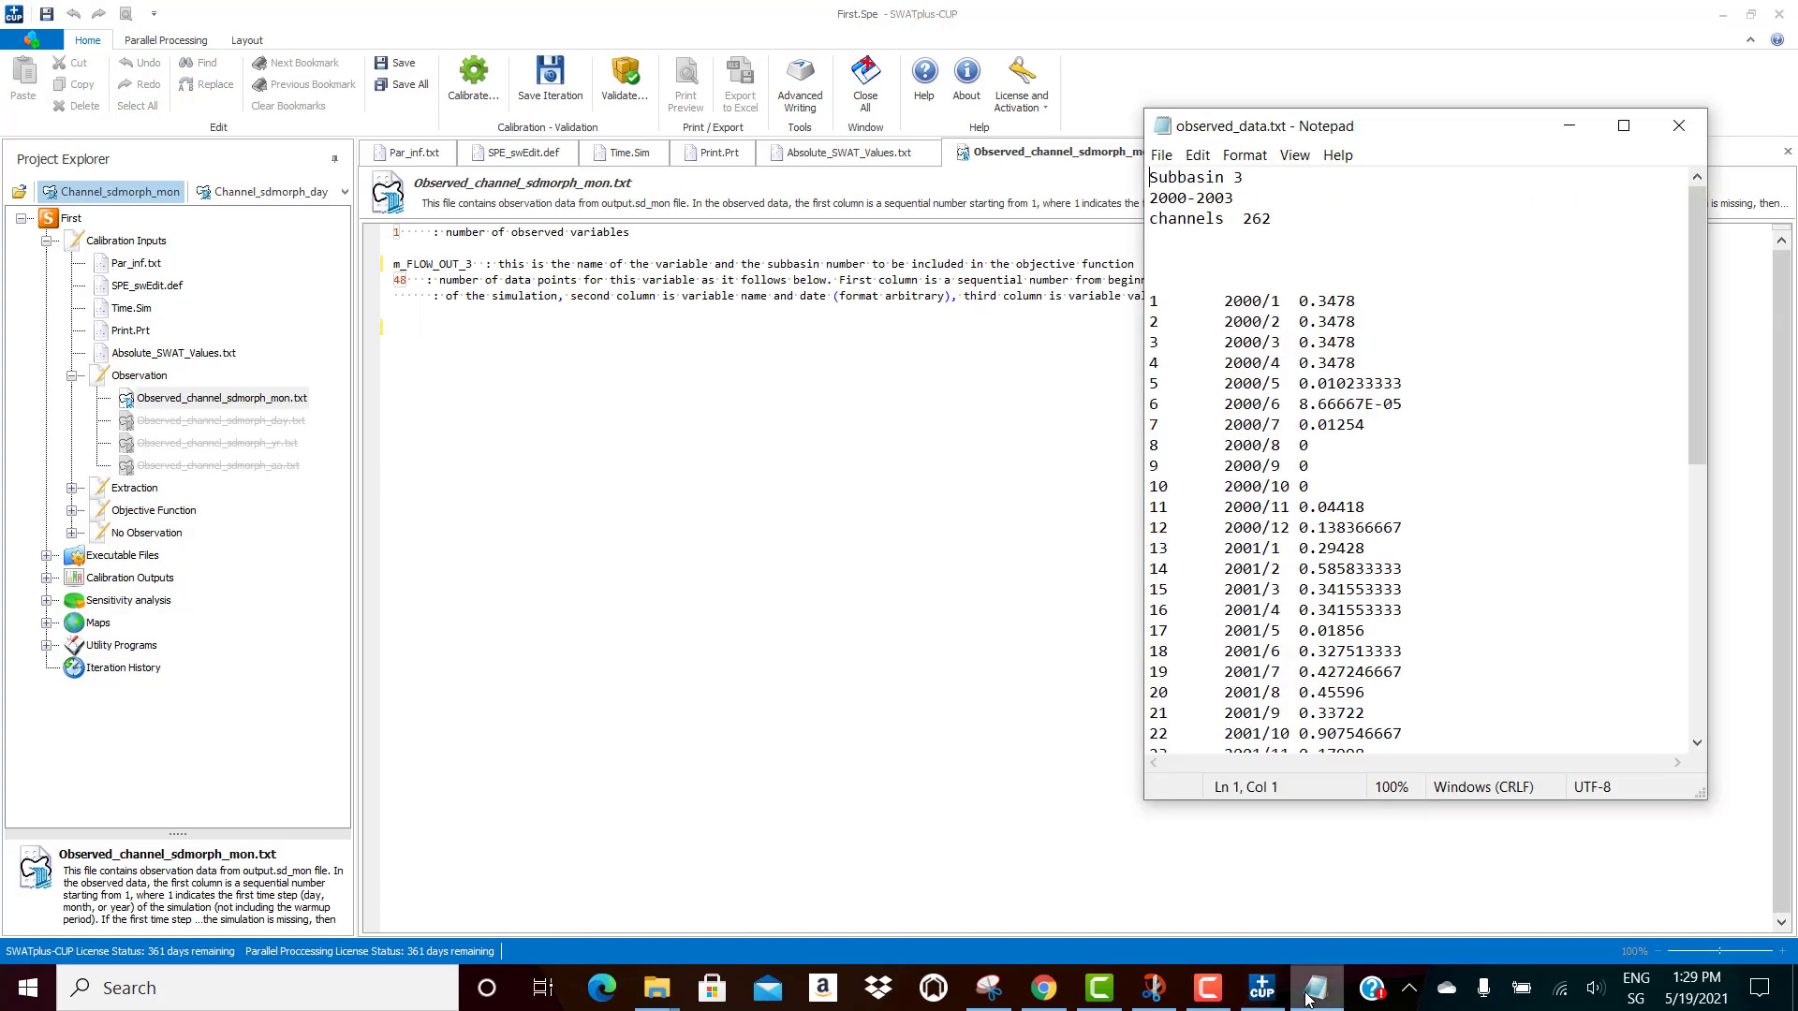
drag(1159, 280, 1428, 735)
key(super+c)
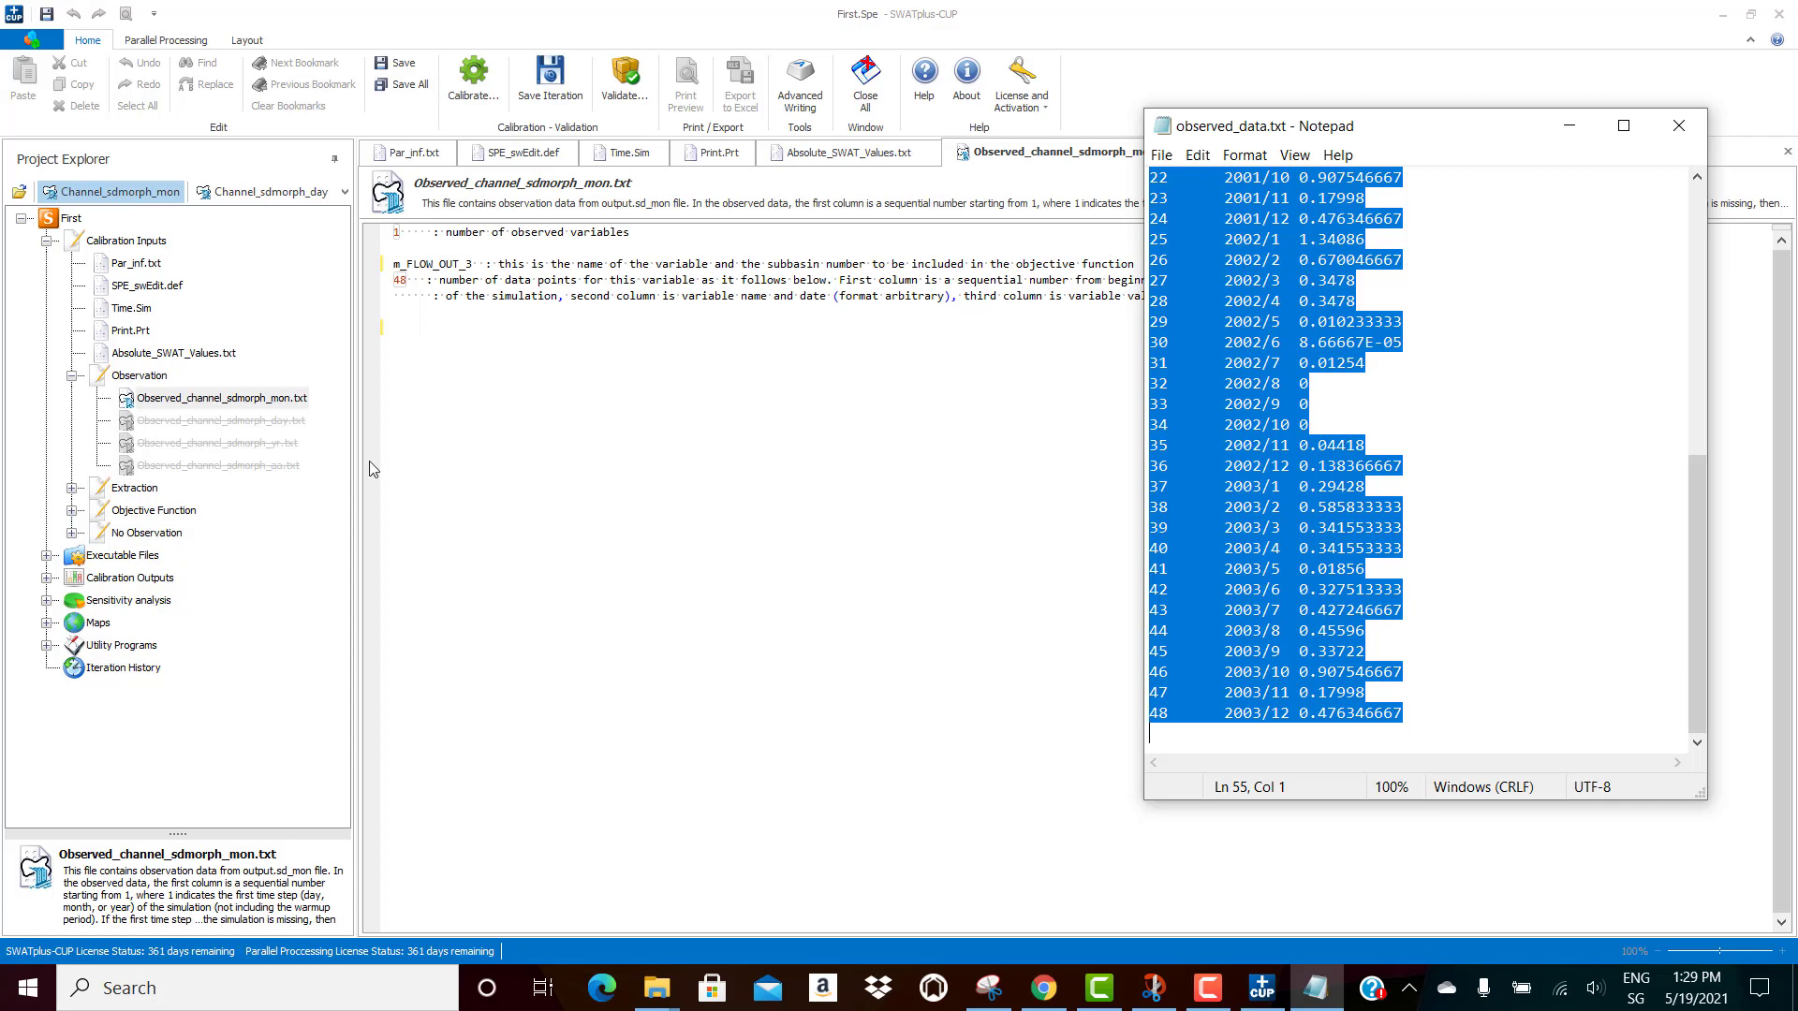
click(399, 329)
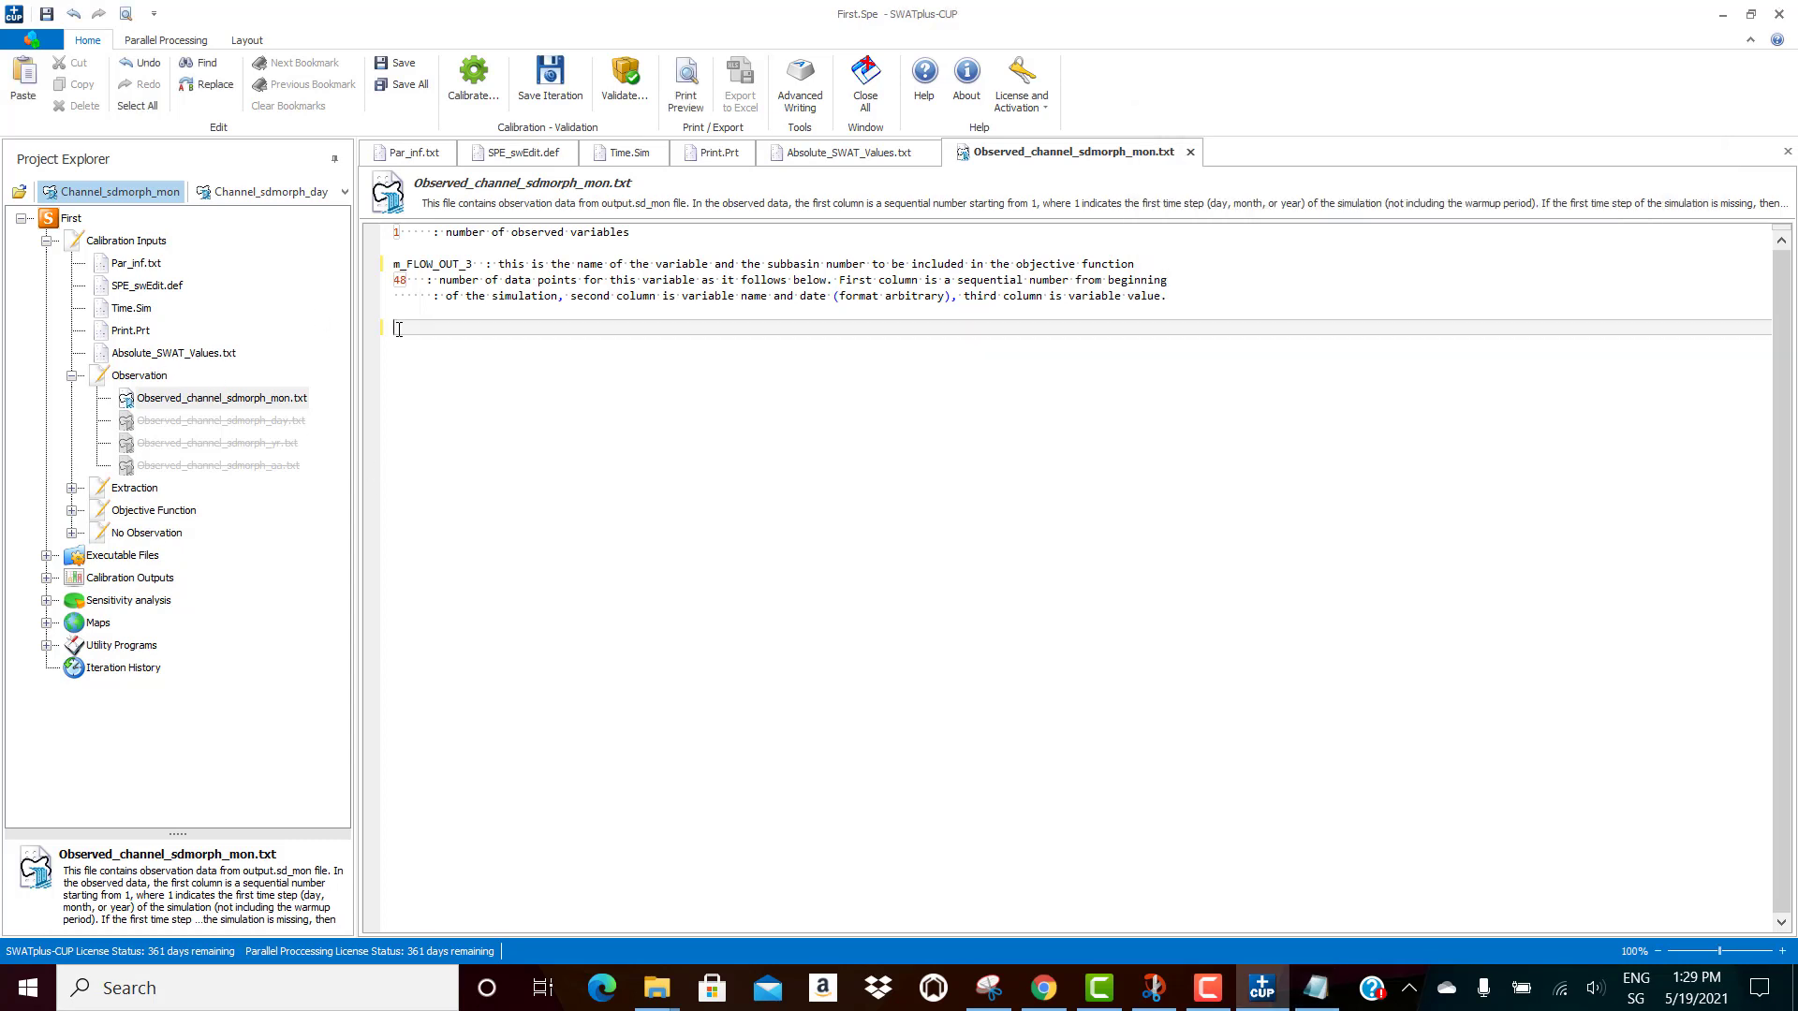
right_click(399, 328)
click(449, 384)
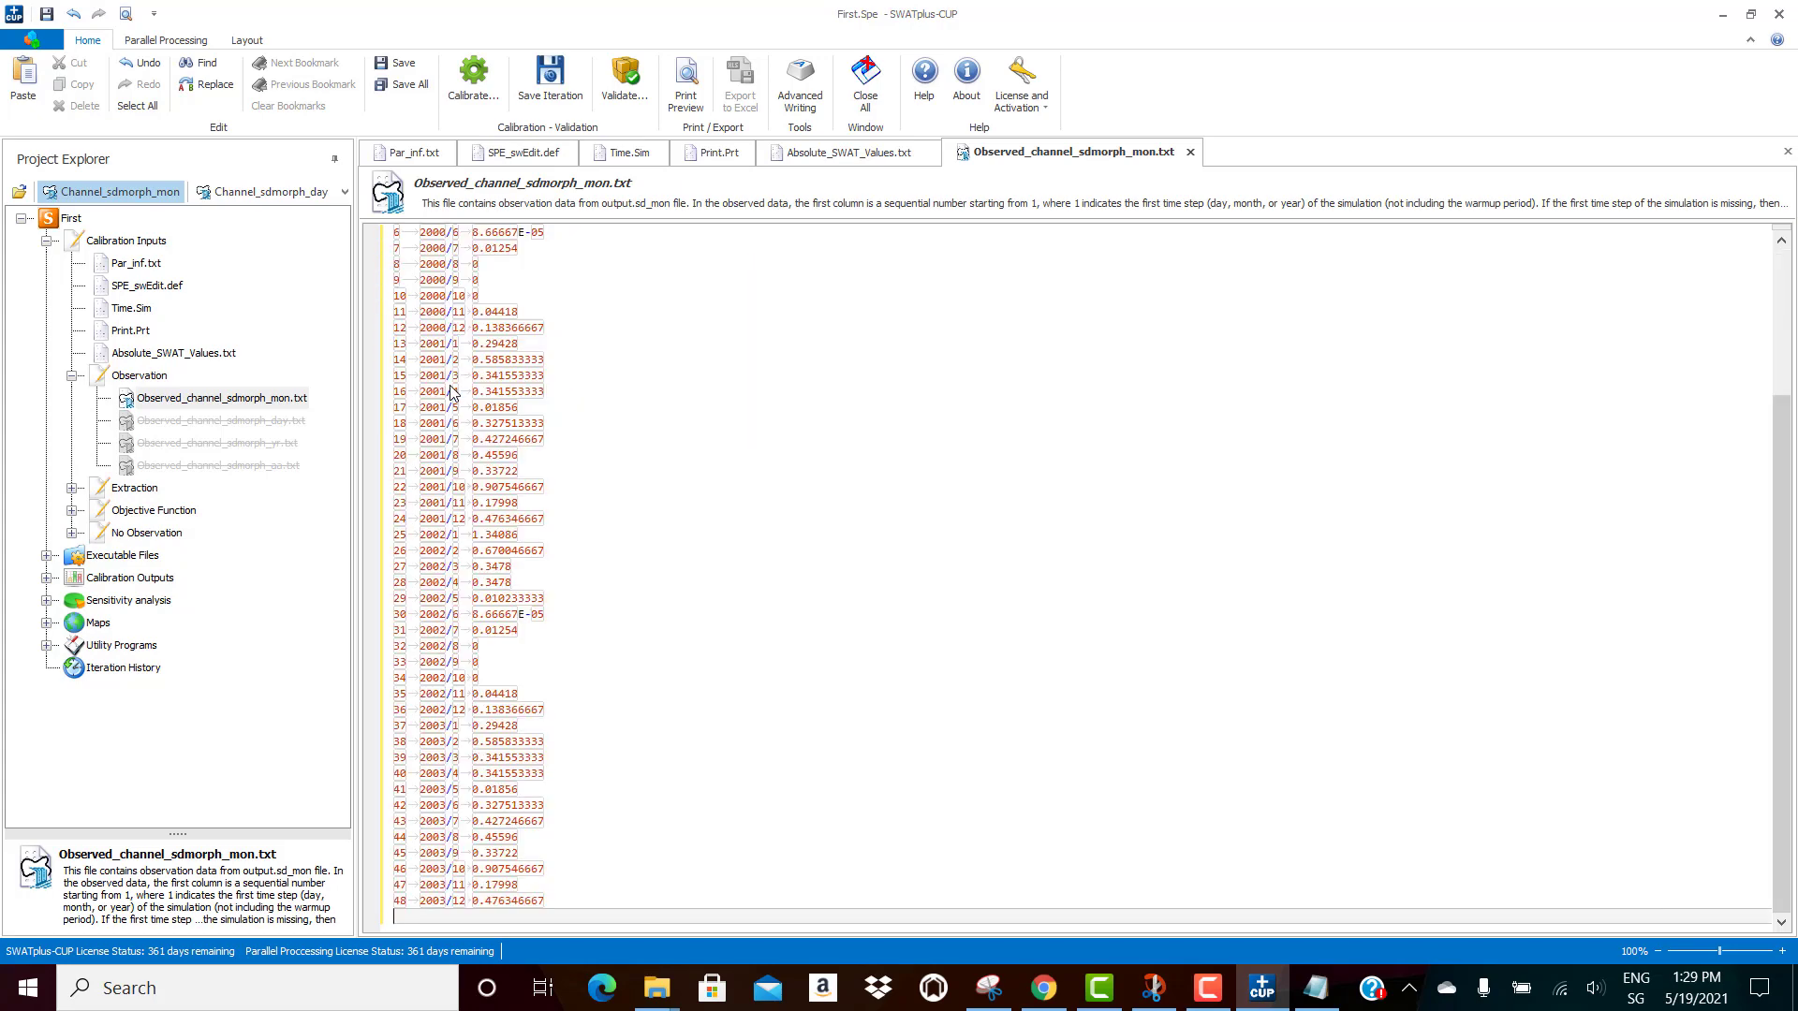
scroll(450, 375, up, 5)
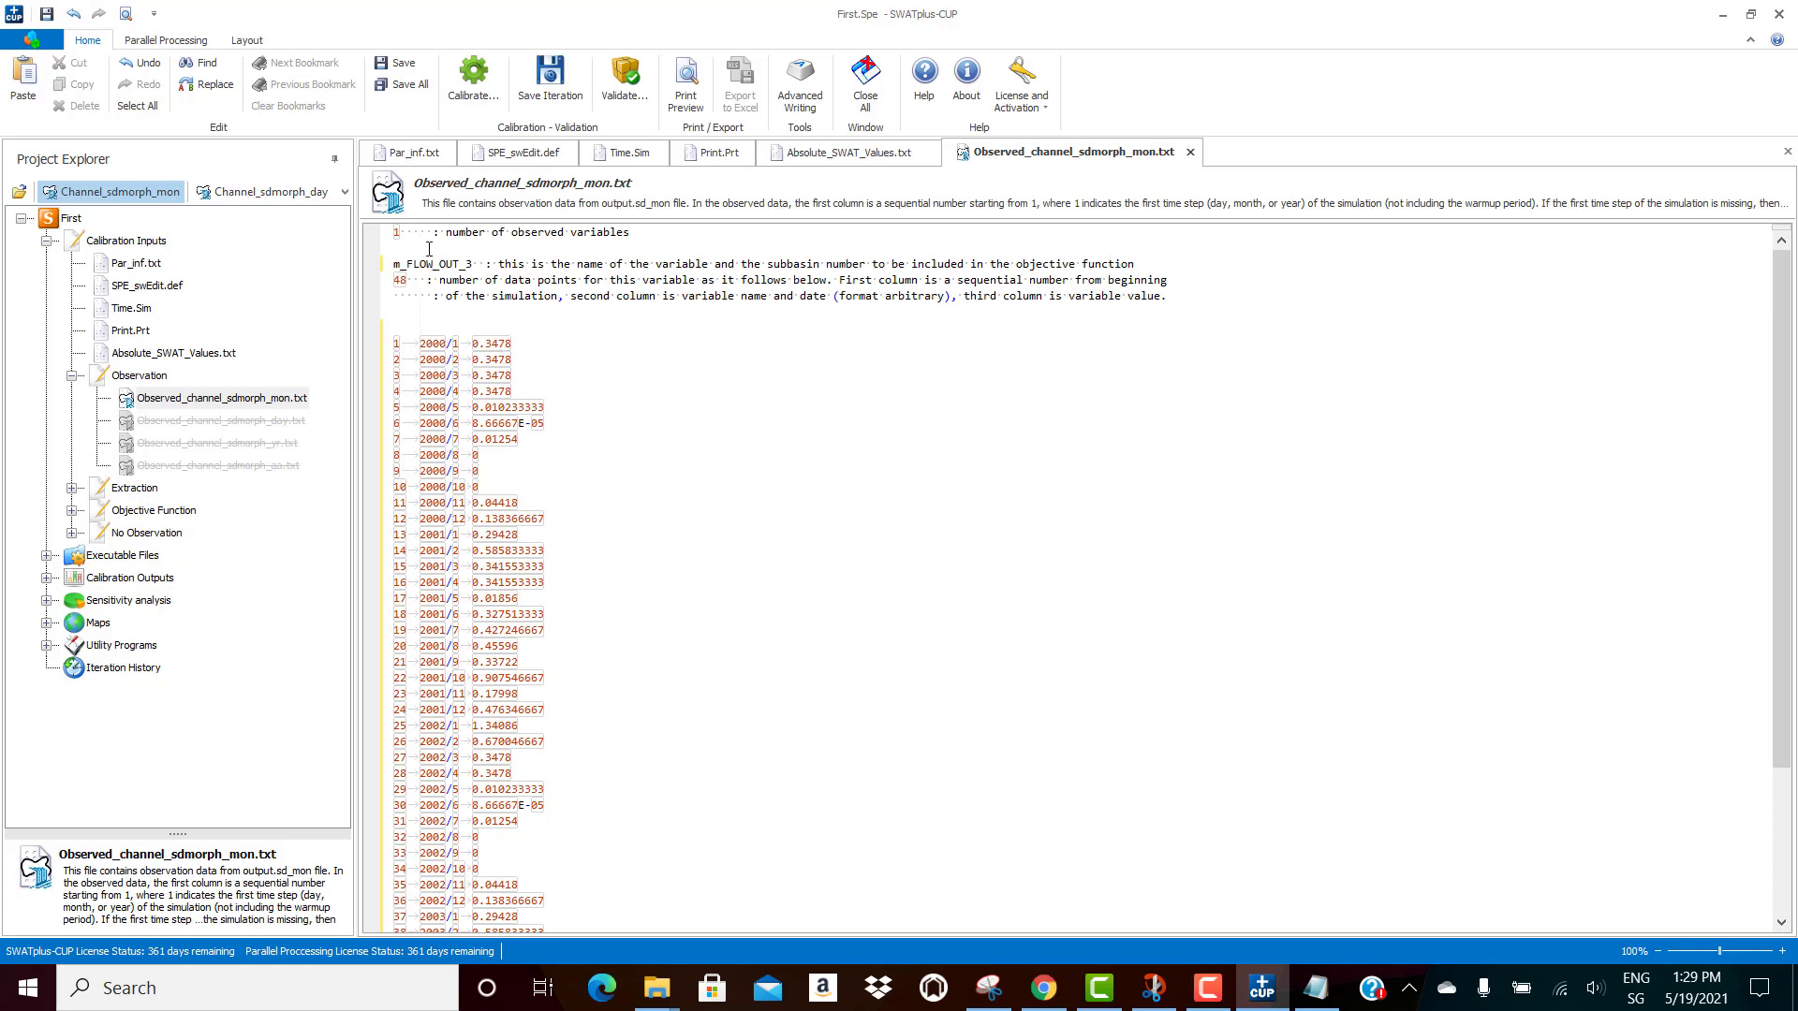
Step: Review the header: number of variables, m_FLOW_OUT_3, and 48 data points
click(412, 235)
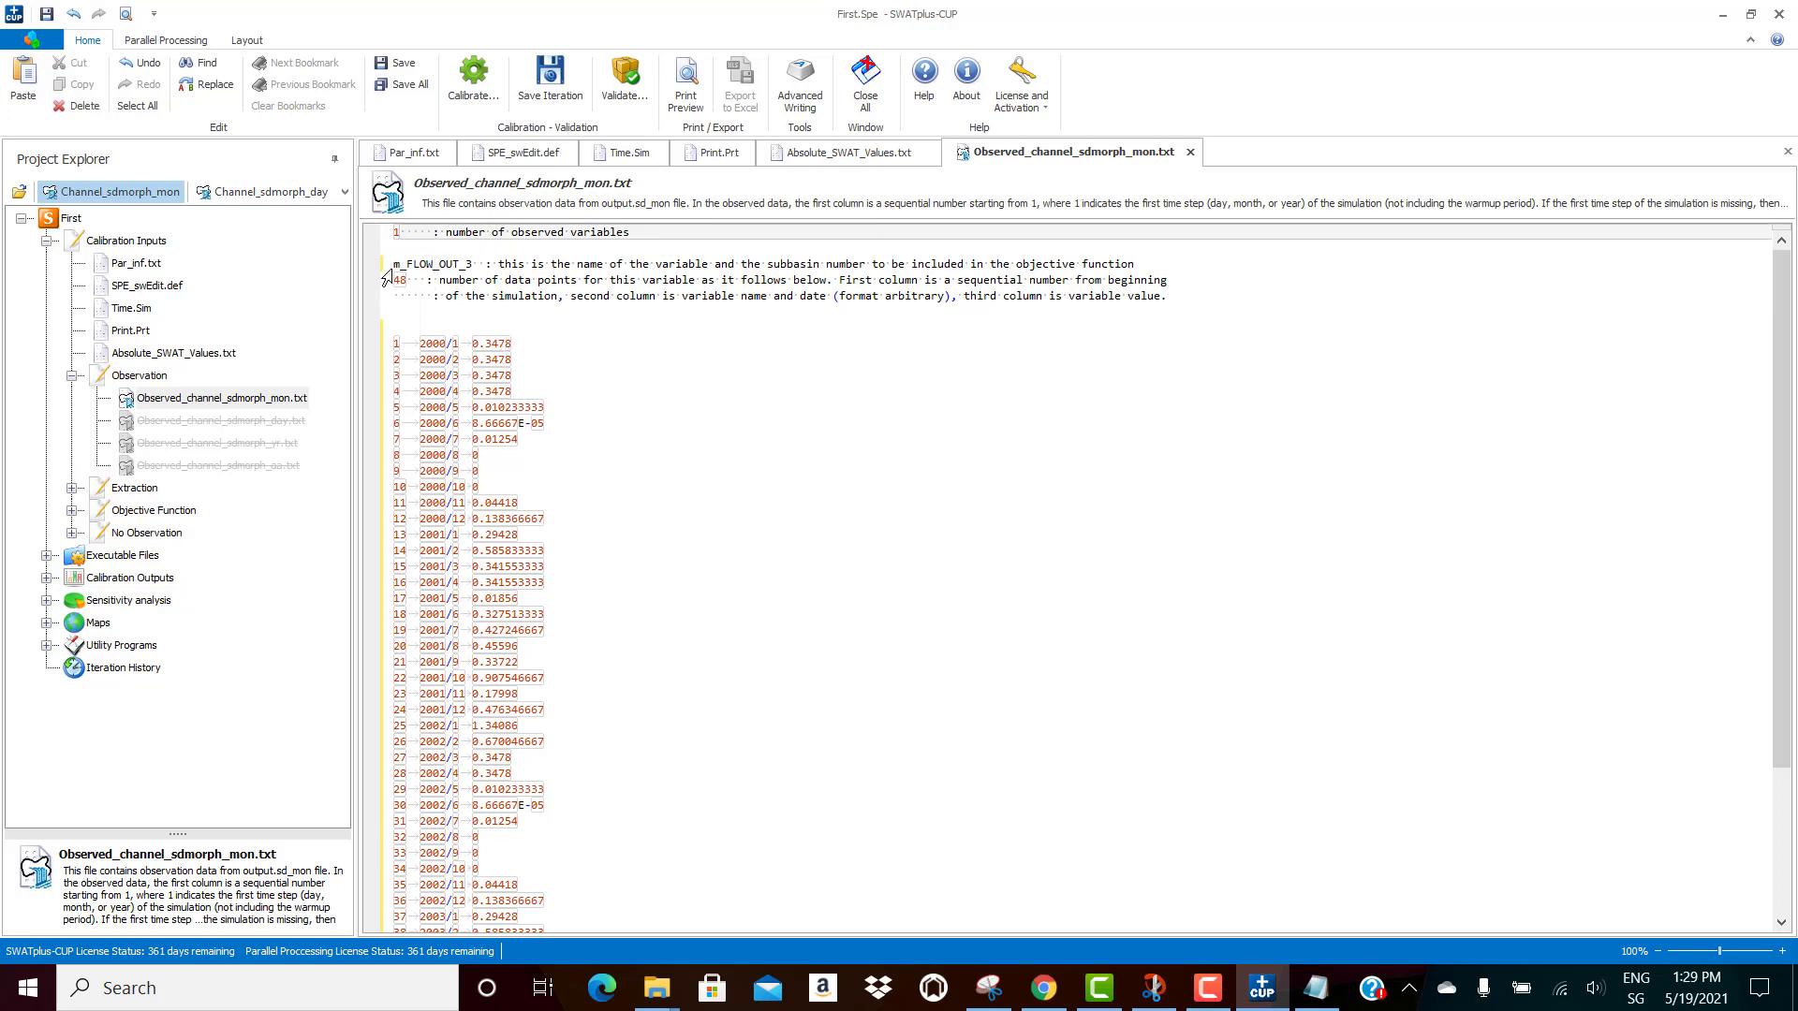
click(478, 264)
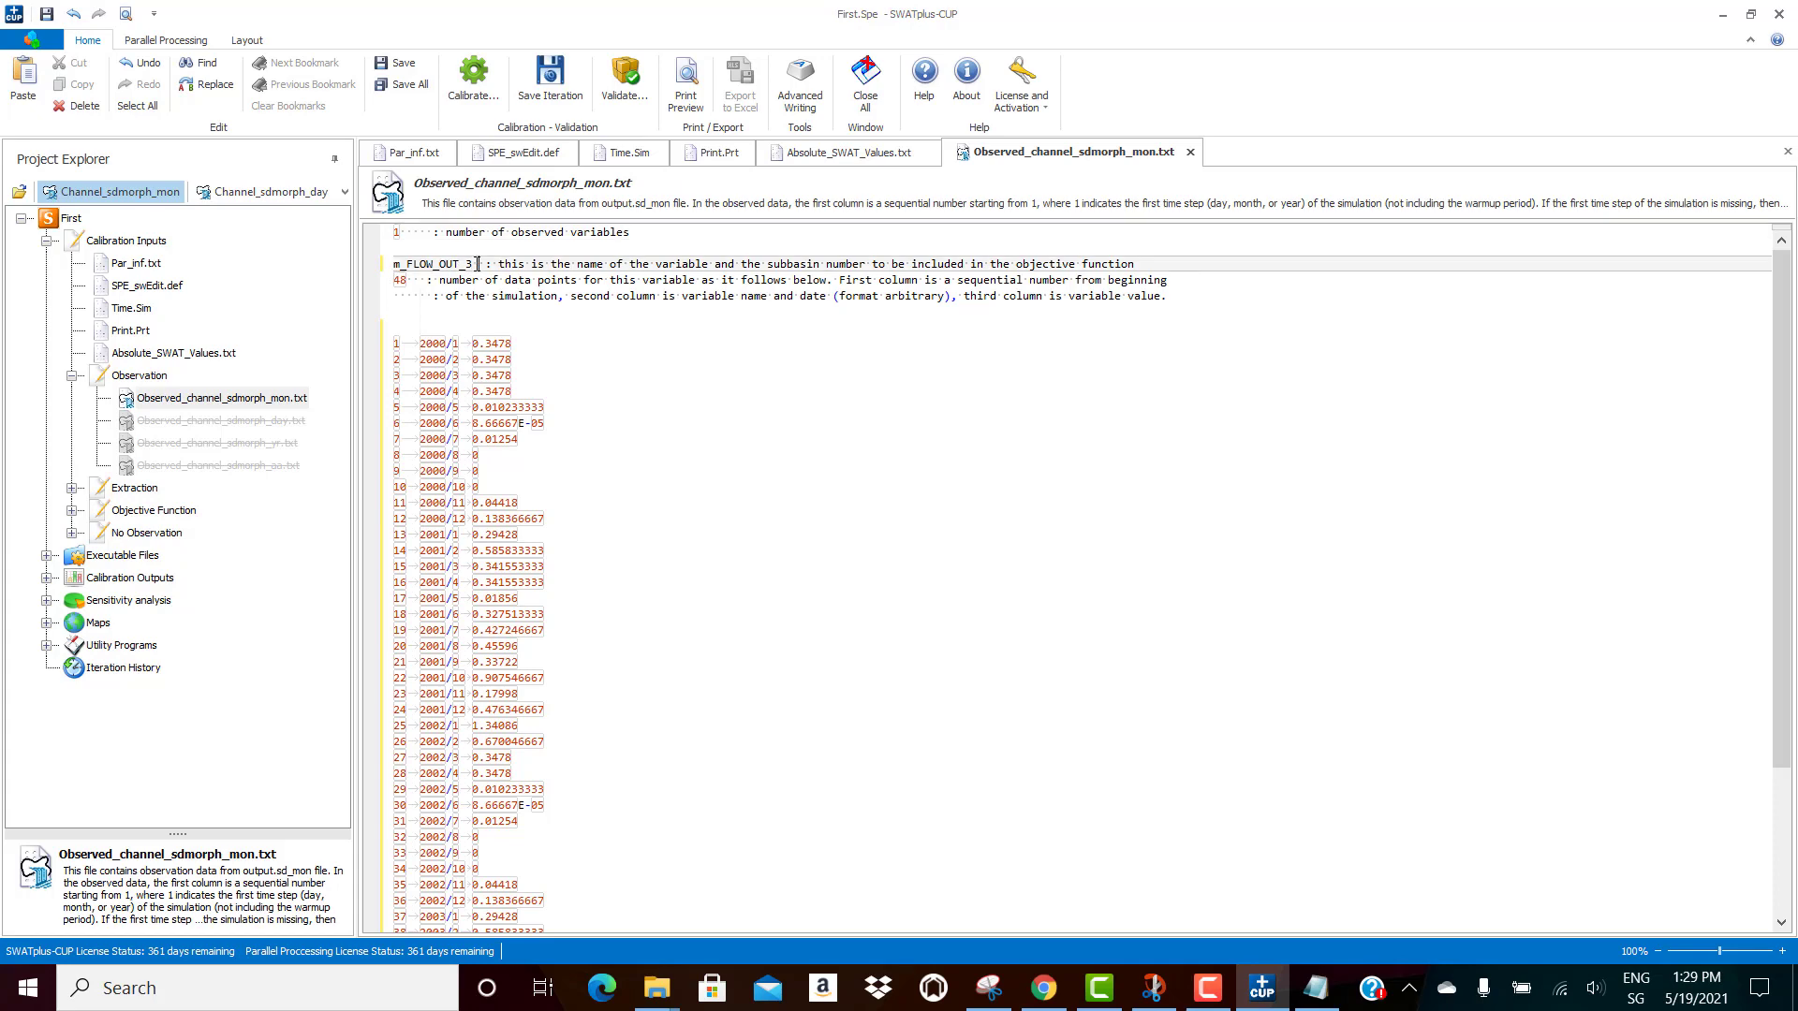
click(405, 281)
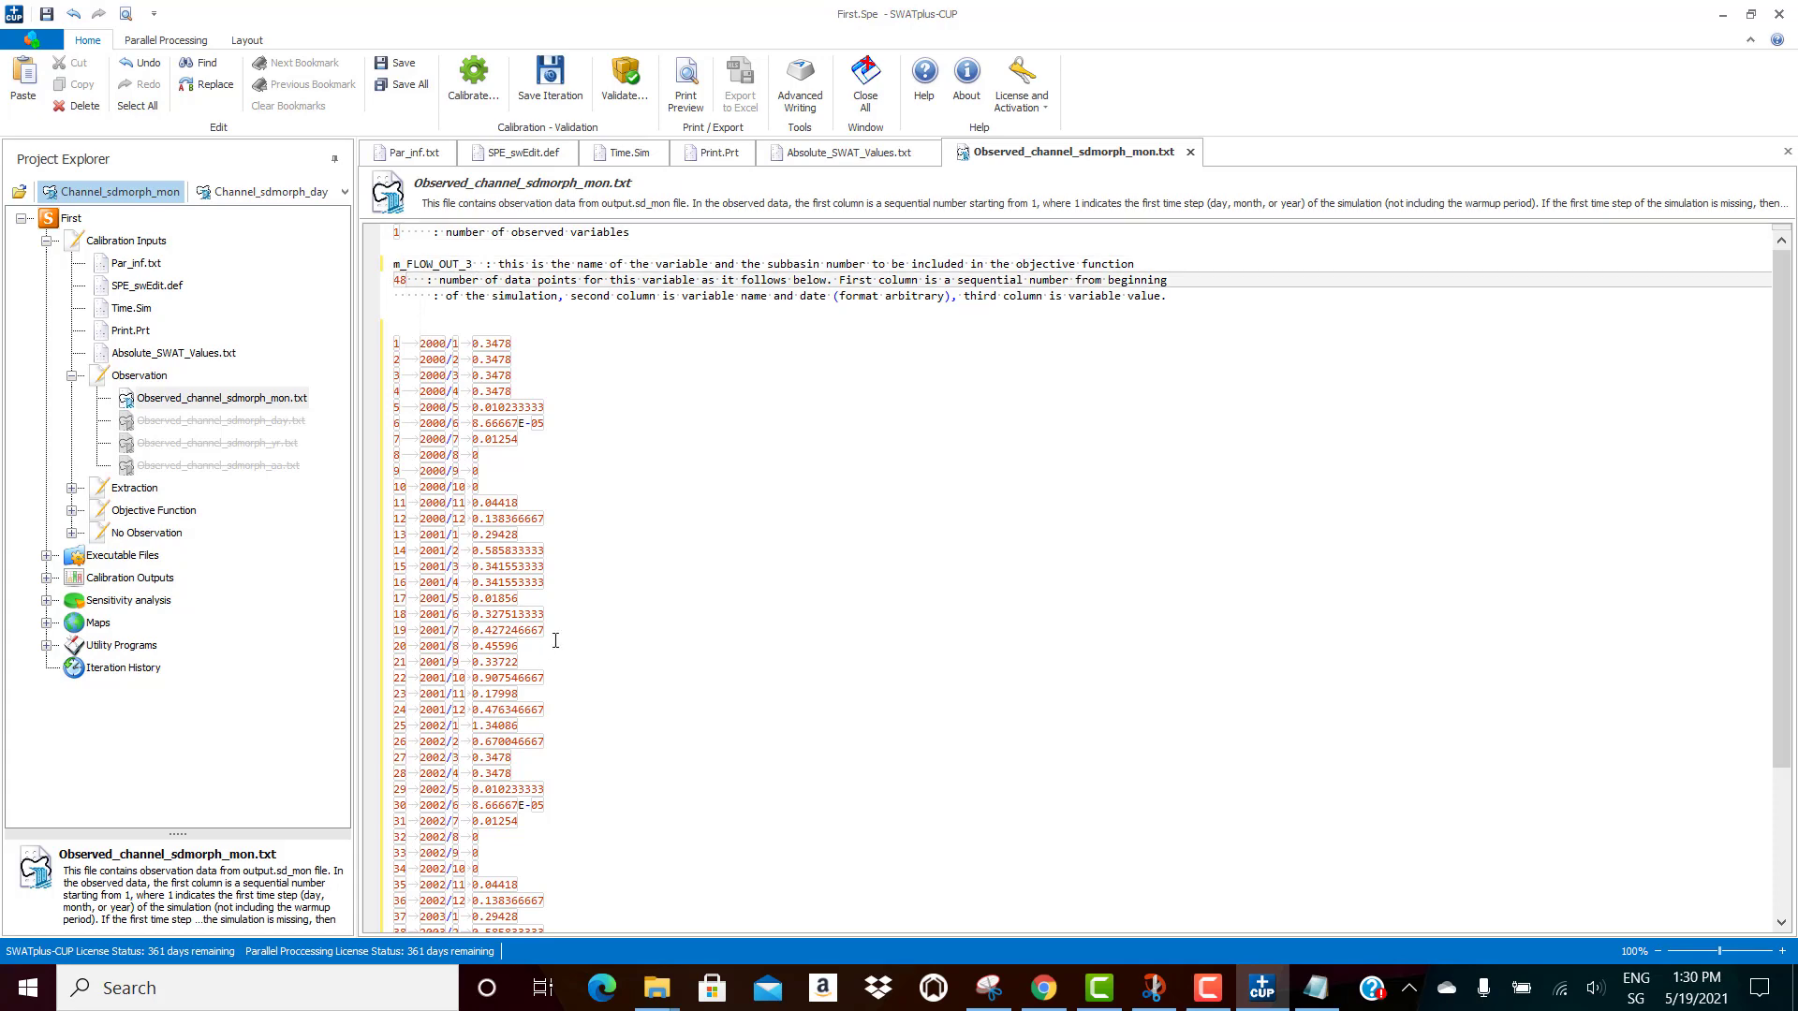
scroll(556, 641, down, 4)
scroll(556, 641, up, 4)
Step: Expand Extraction and open Var_file_channel_sdmorph_mon.txt, which lists m_FLOW_OUT_3.txt
click(72, 488)
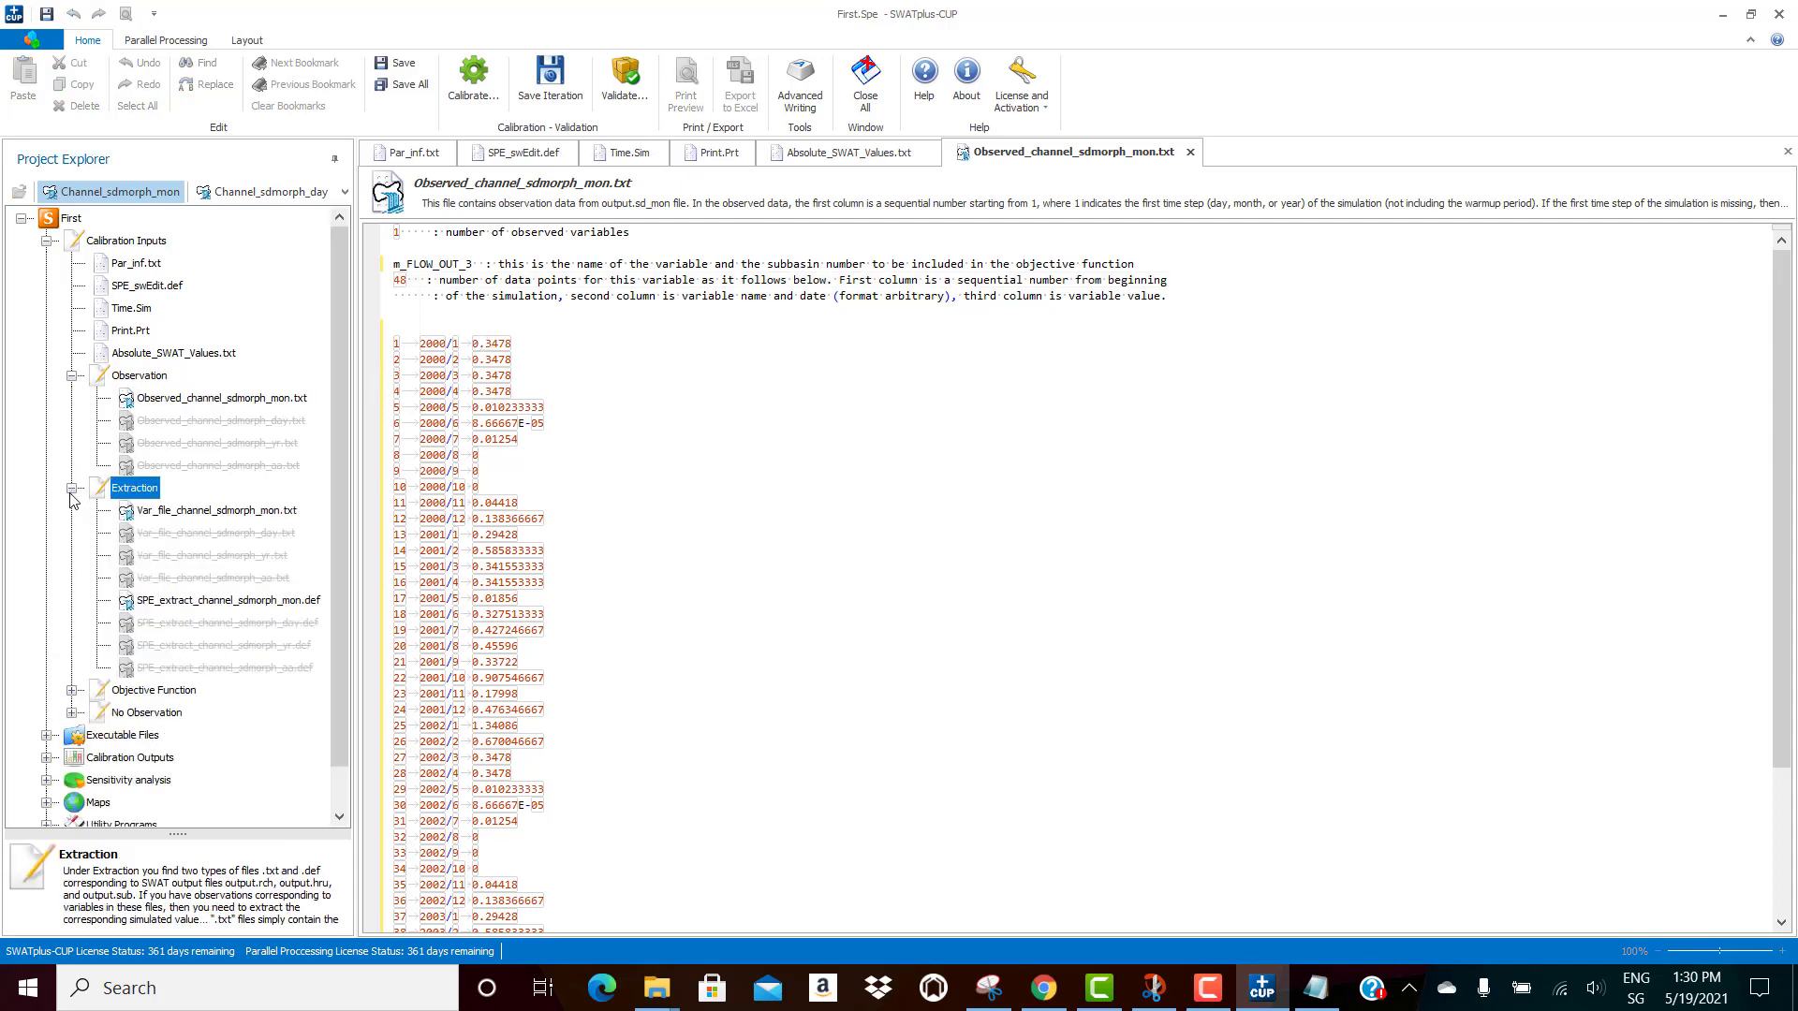
double_click(204, 511)
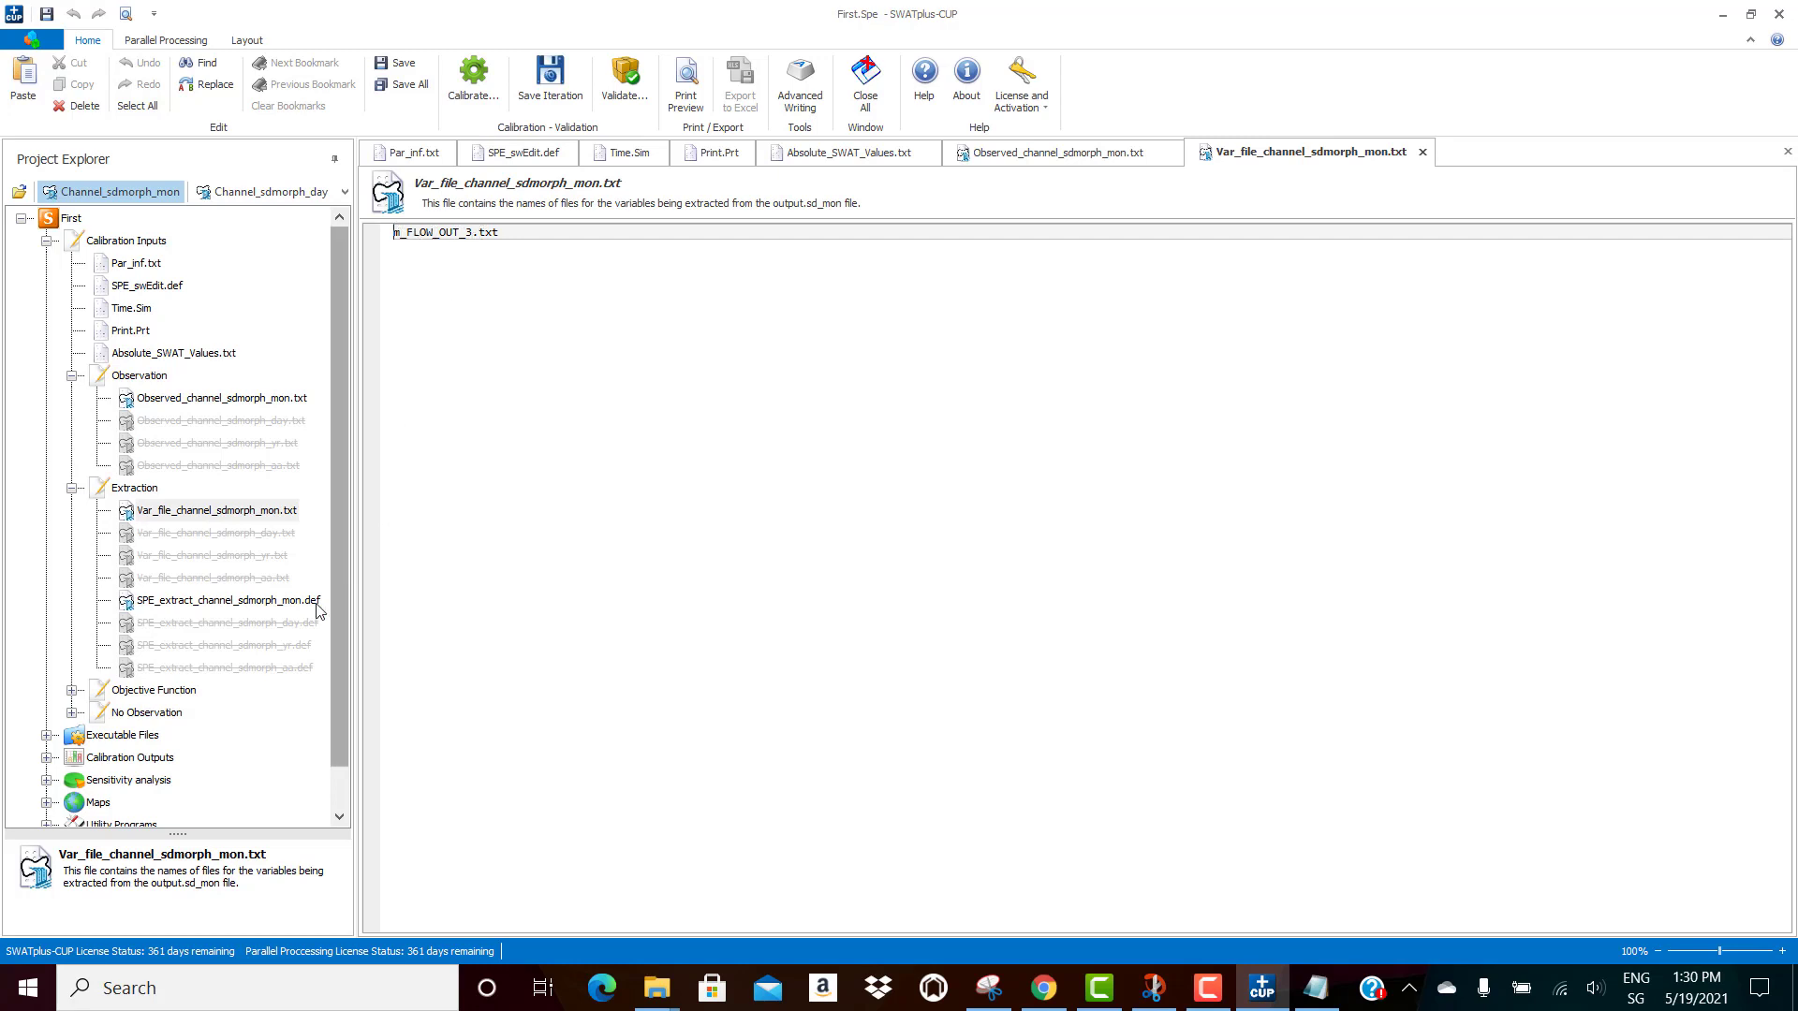
Step: Open SPE_extract_channel_sdmorph_mon.def and review its variable count (1) and column number (10)
double_click(302, 604)
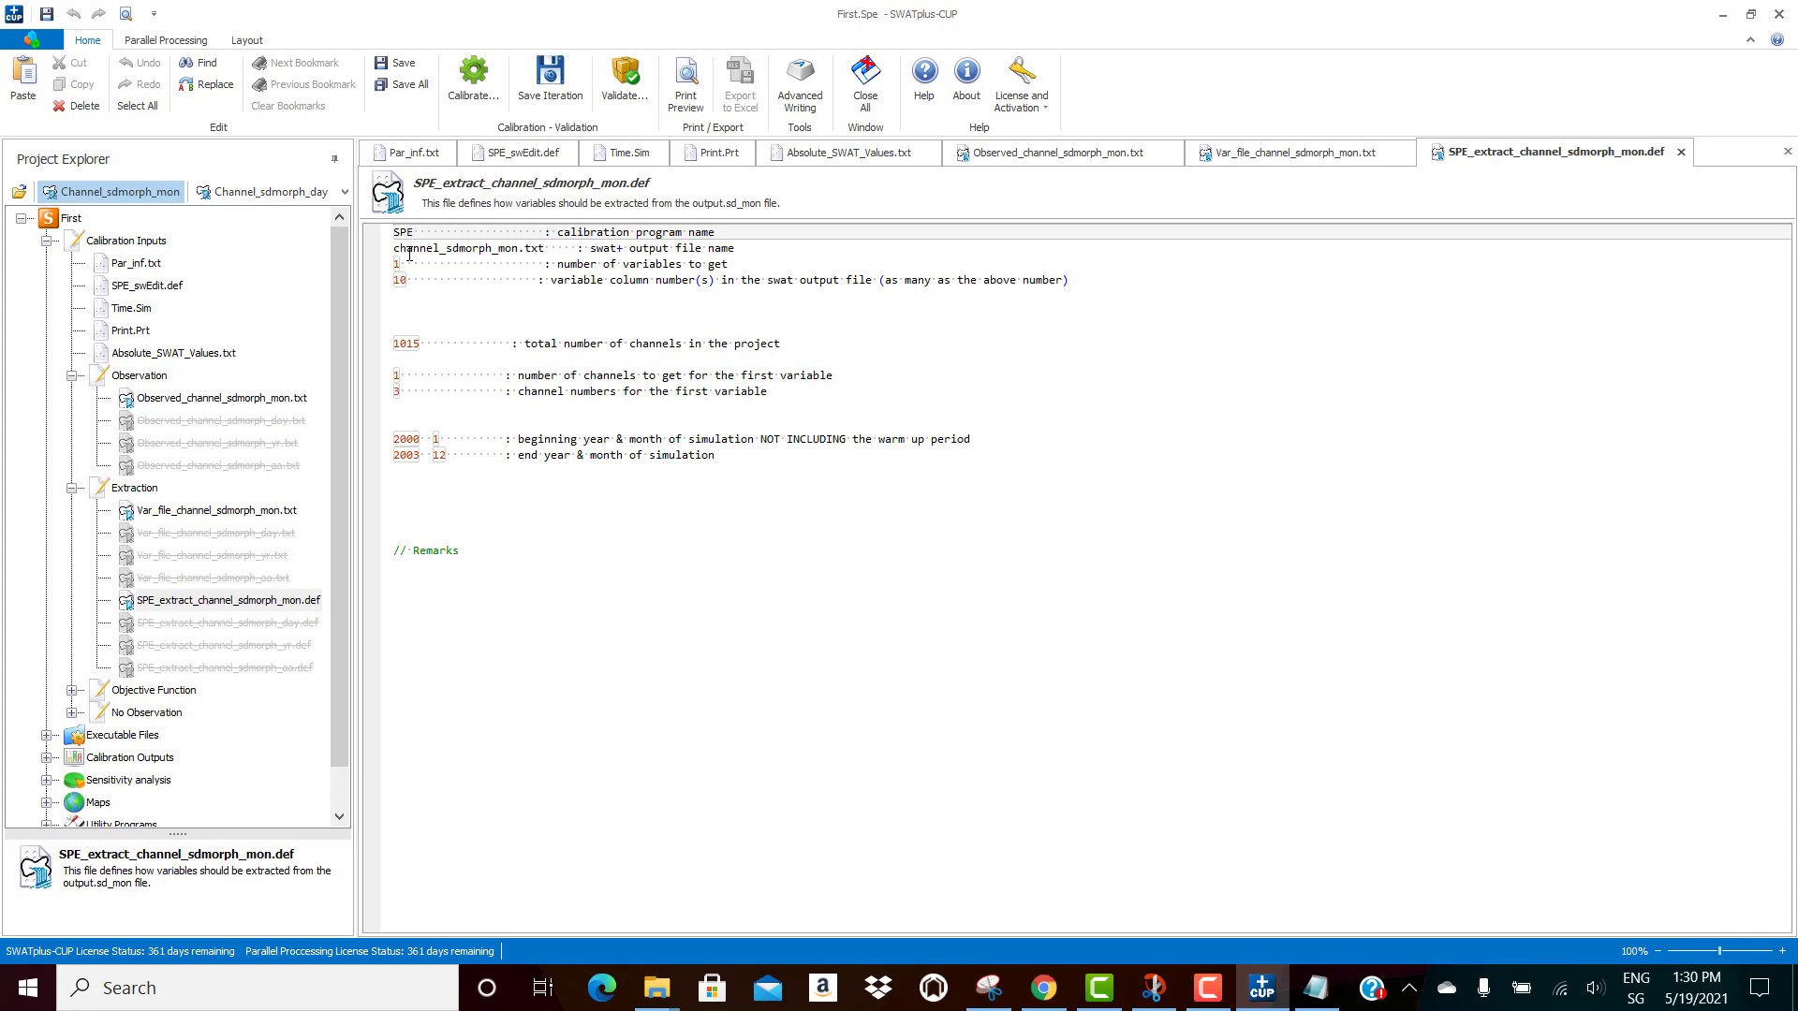
click(410, 266)
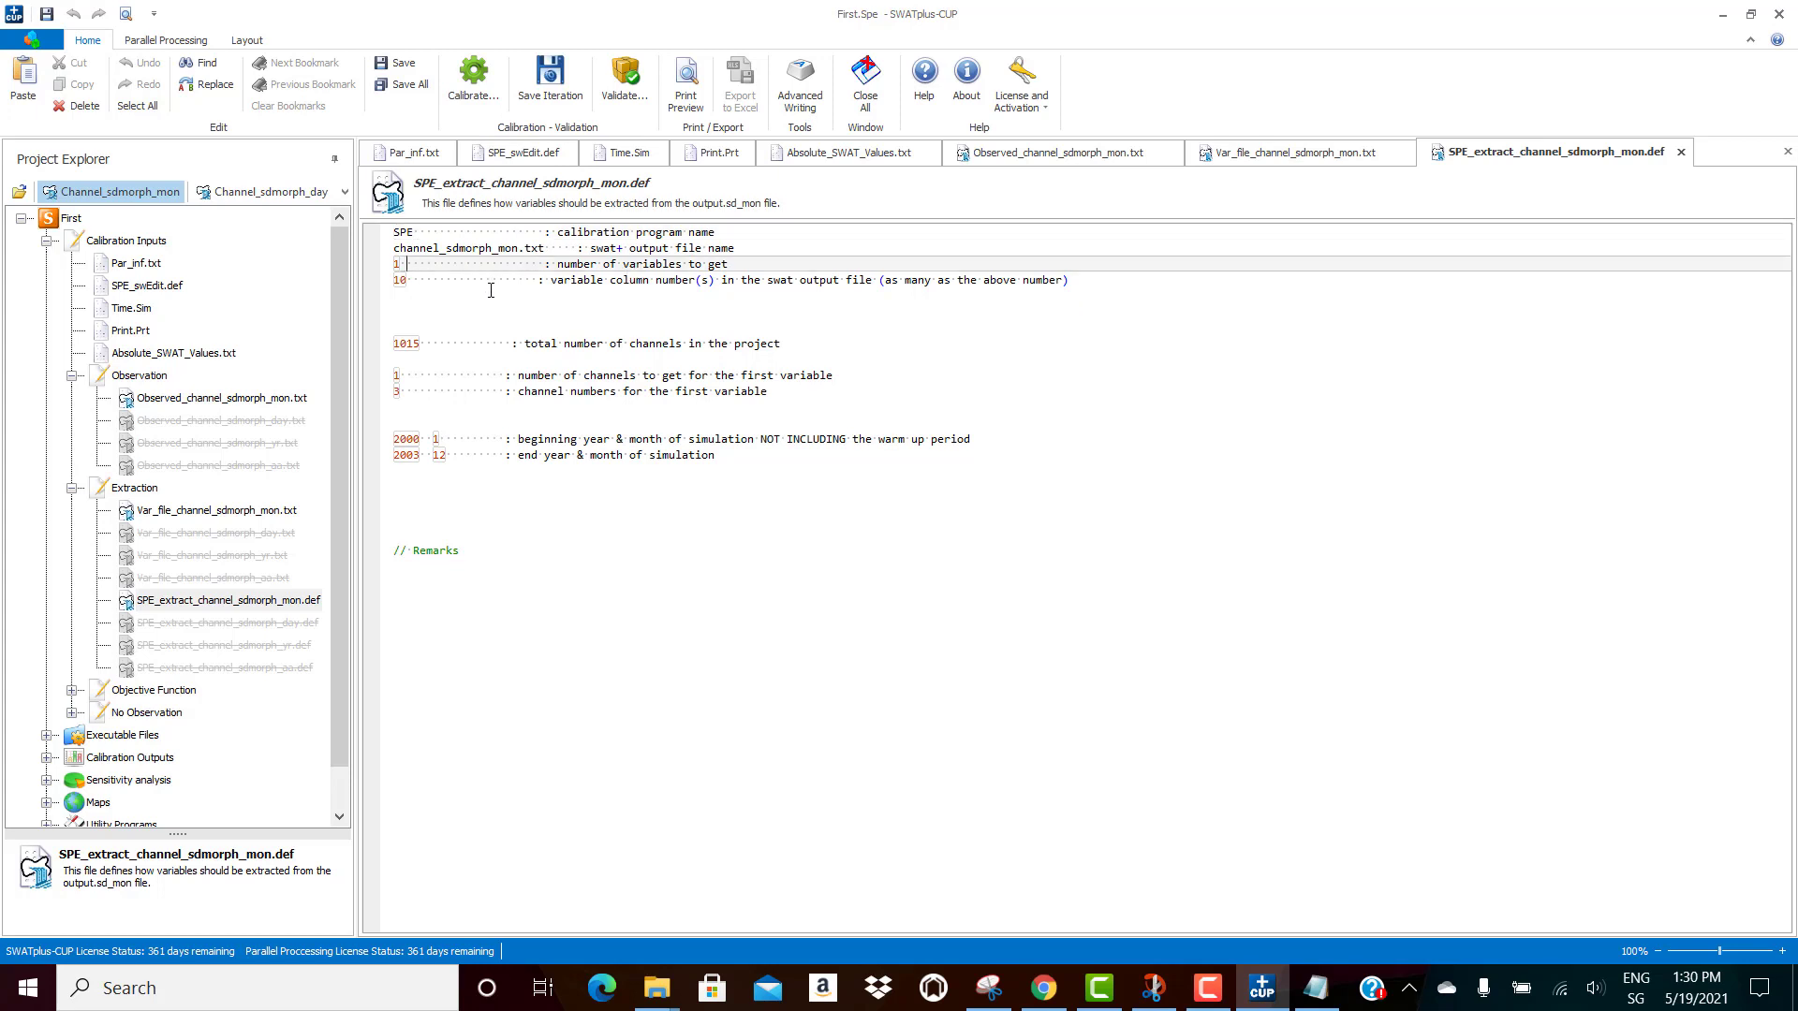
click(428, 280)
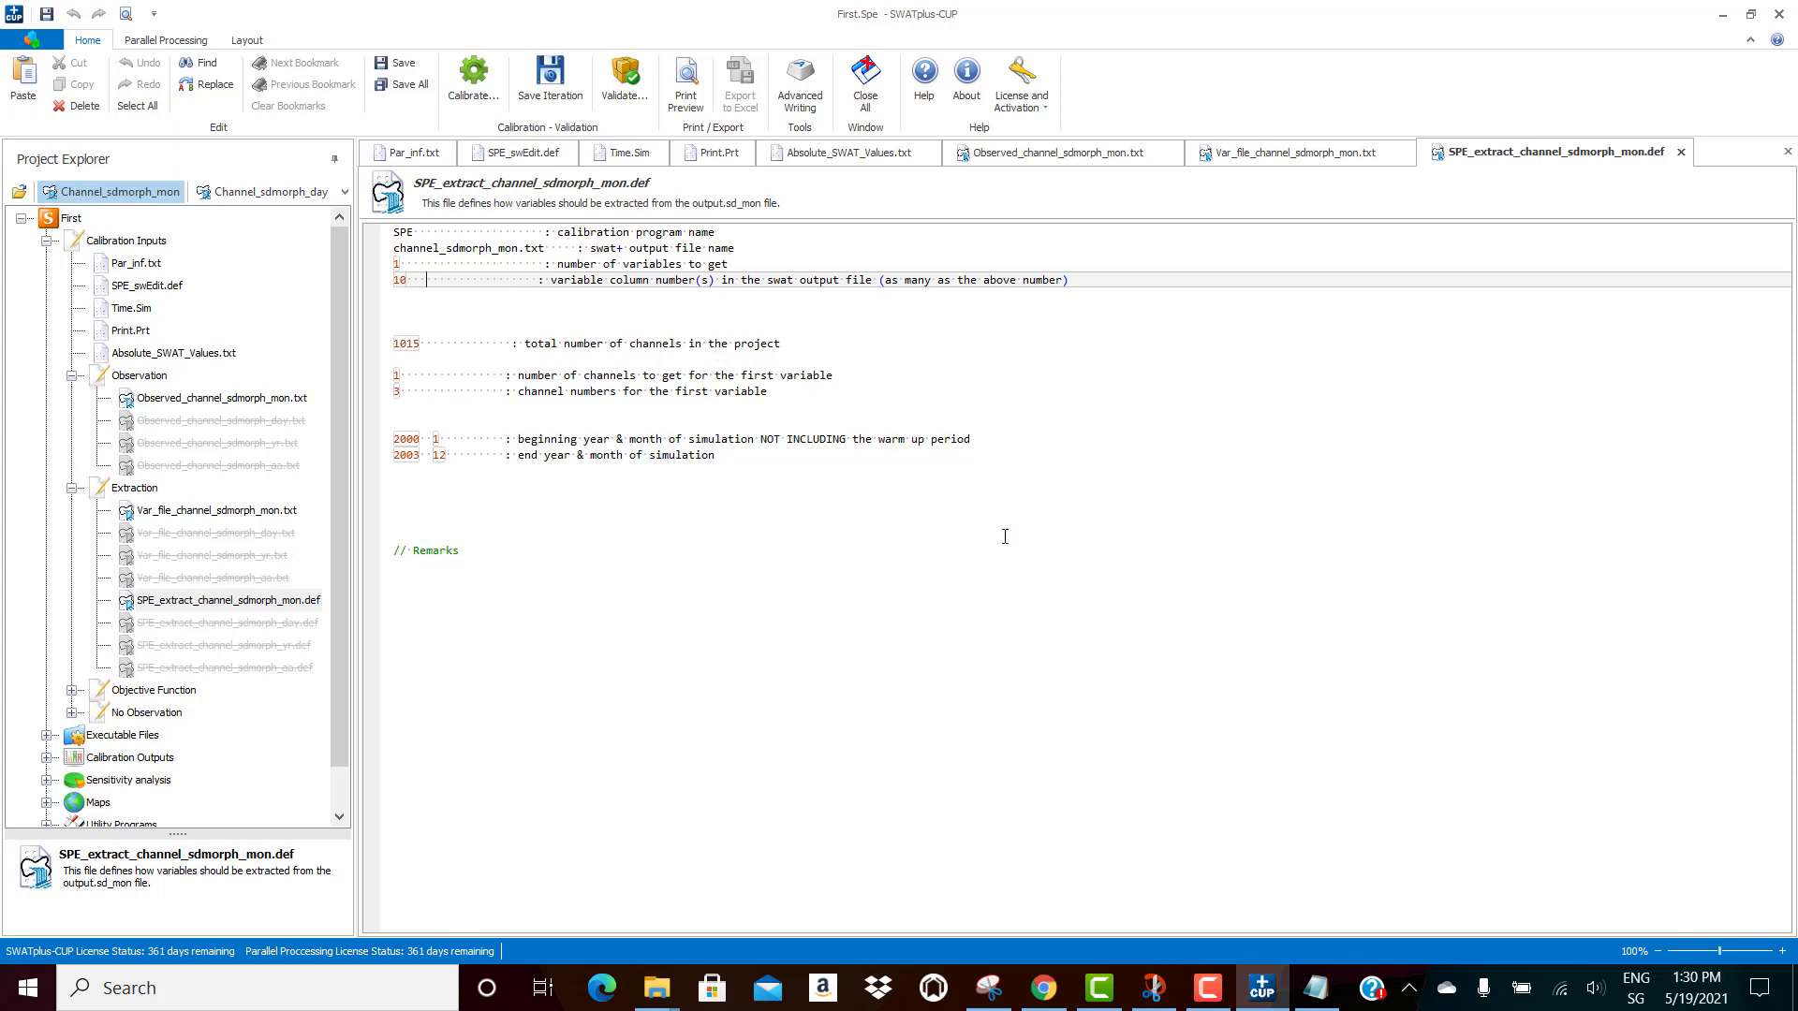
click(1318, 989)
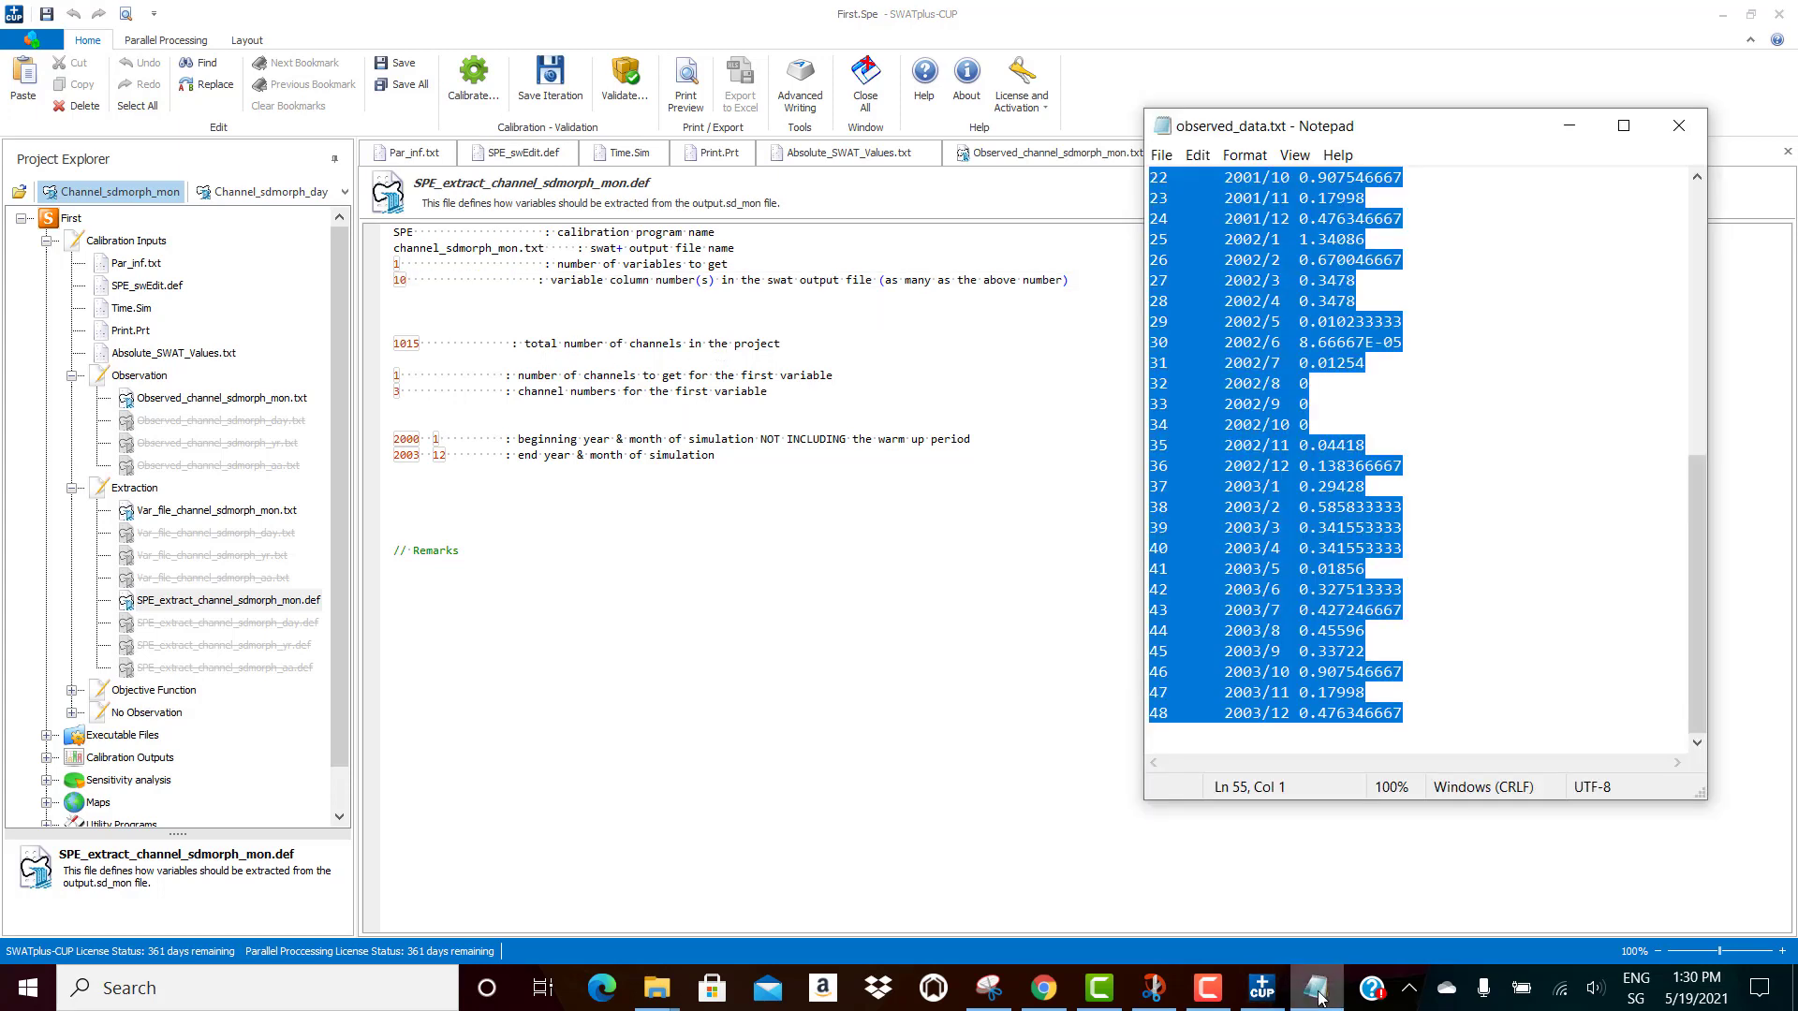
drag(1697, 473, 1694, 215)
click(1303, 250)
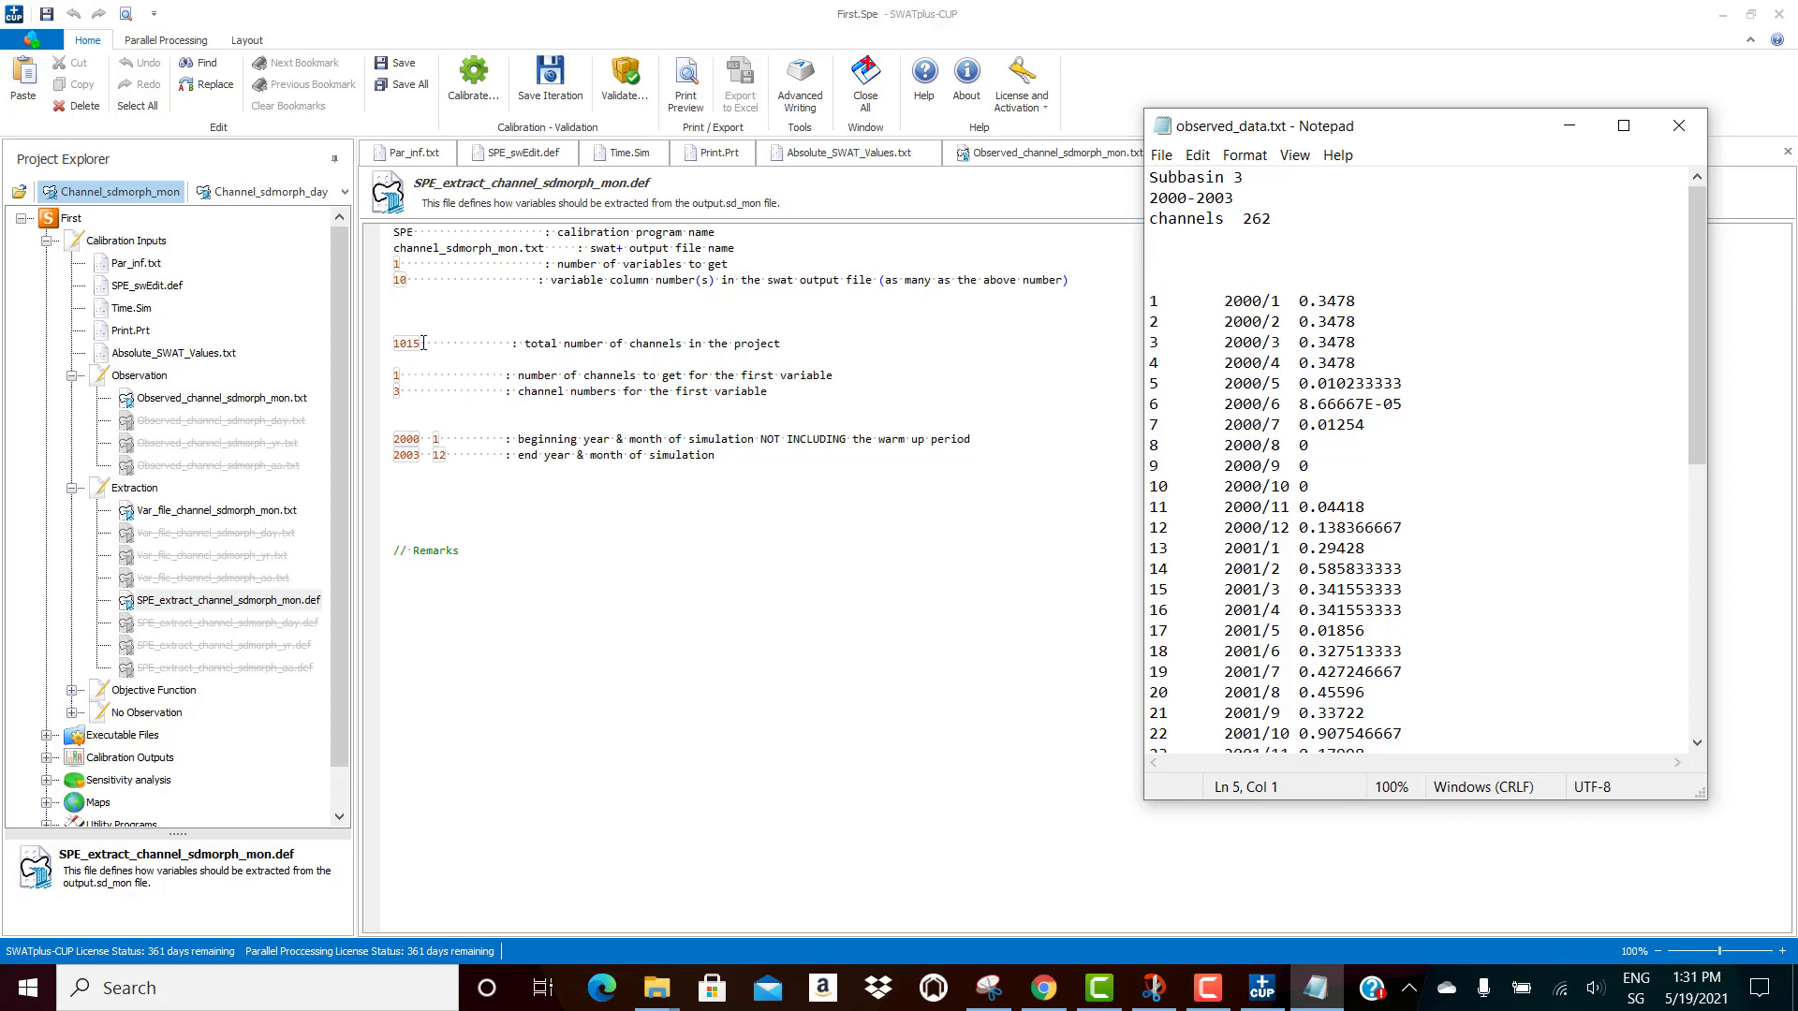
drag(423, 342, 391, 343)
text(262)
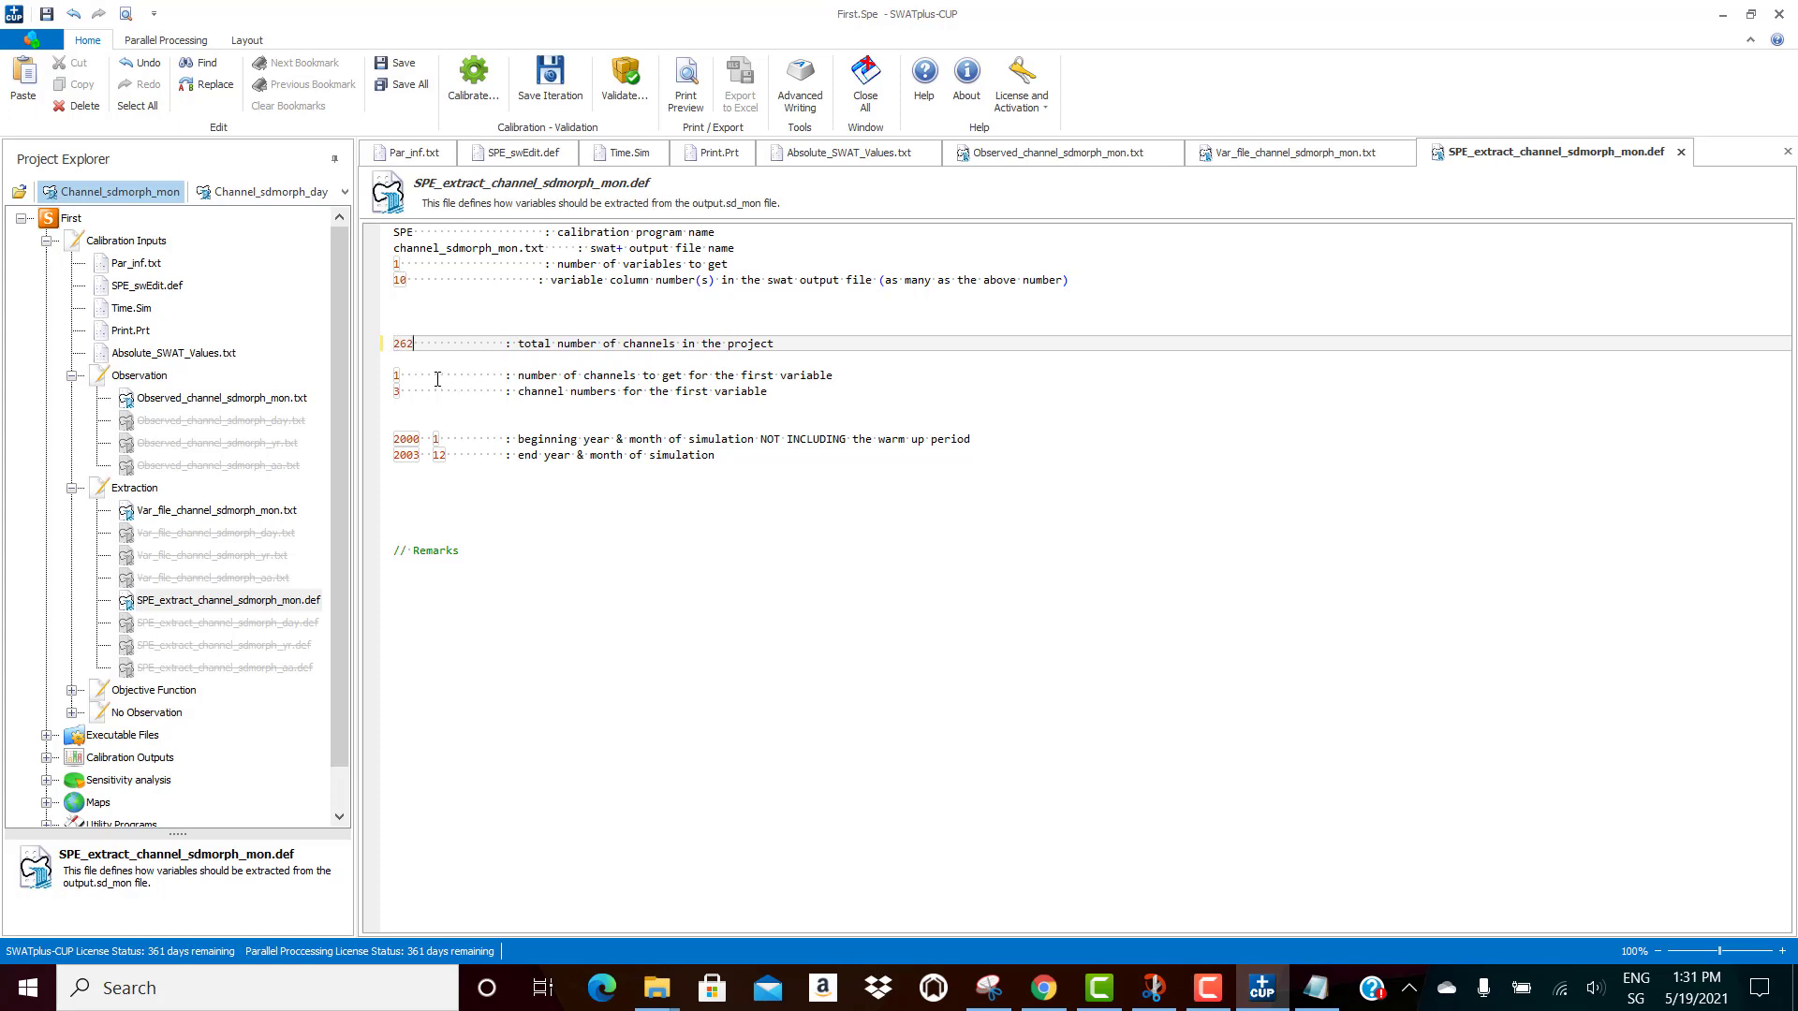
click(437, 376)
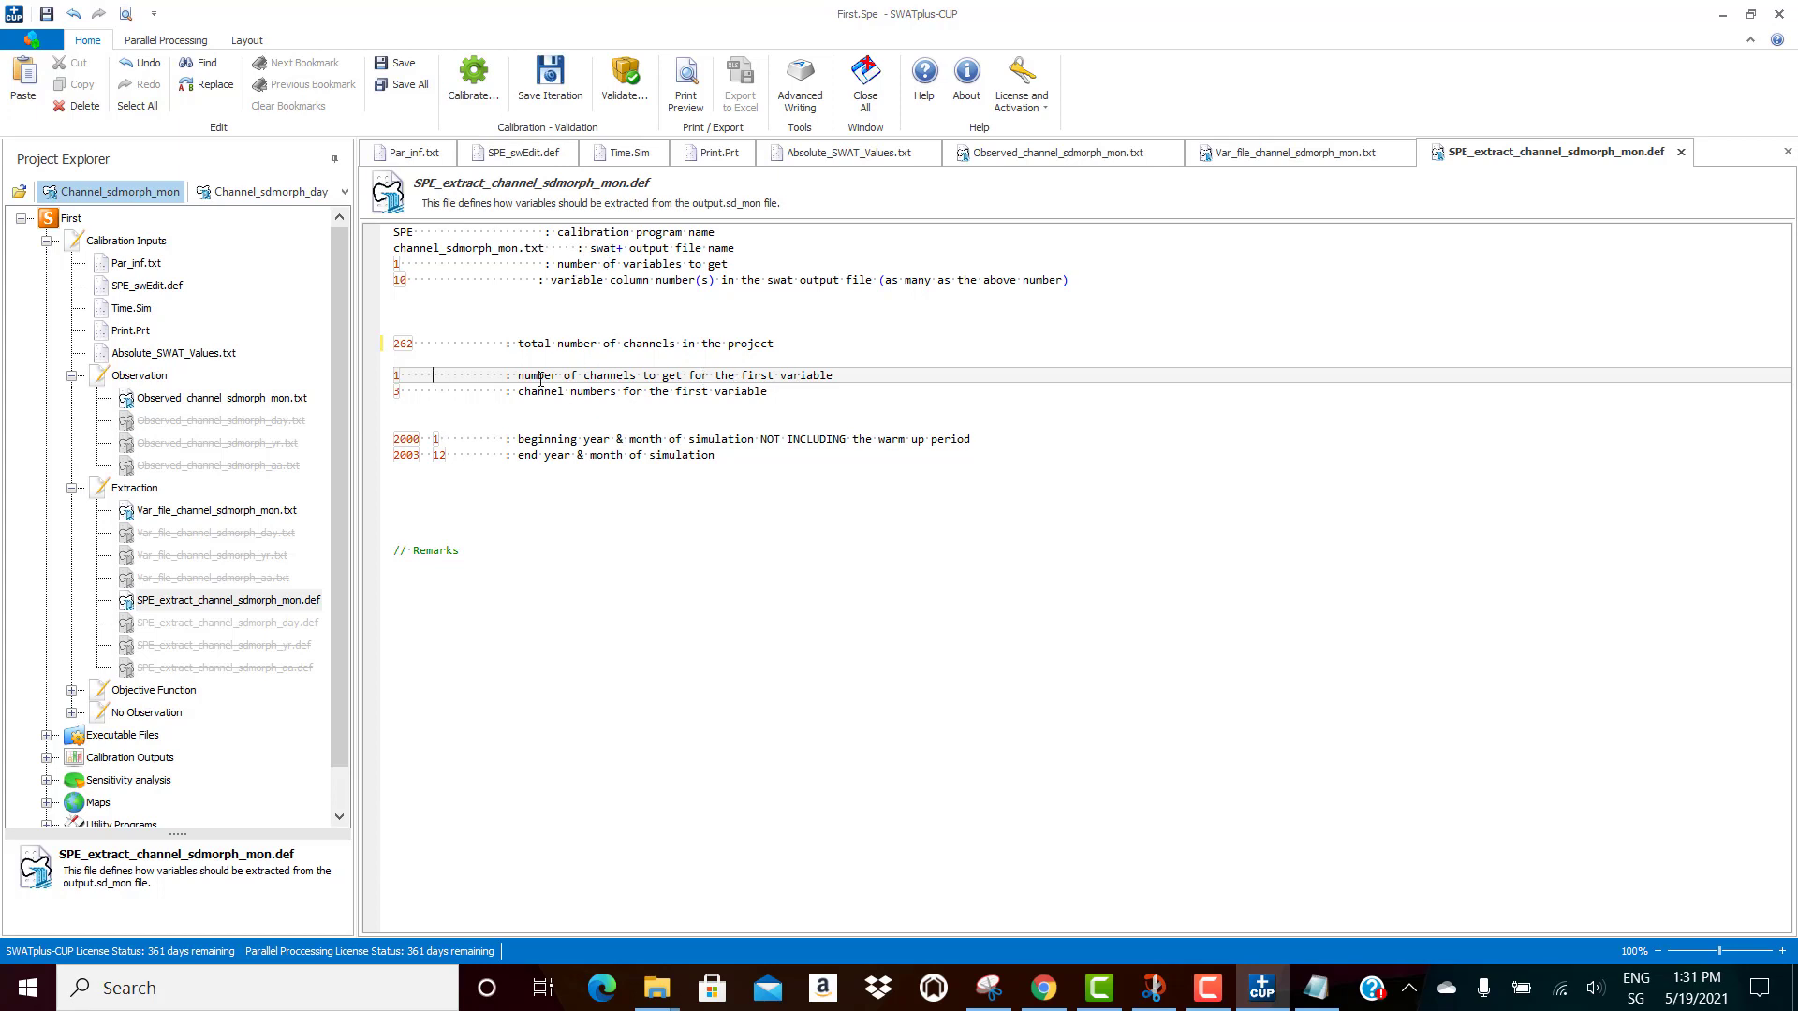
click(404, 392)
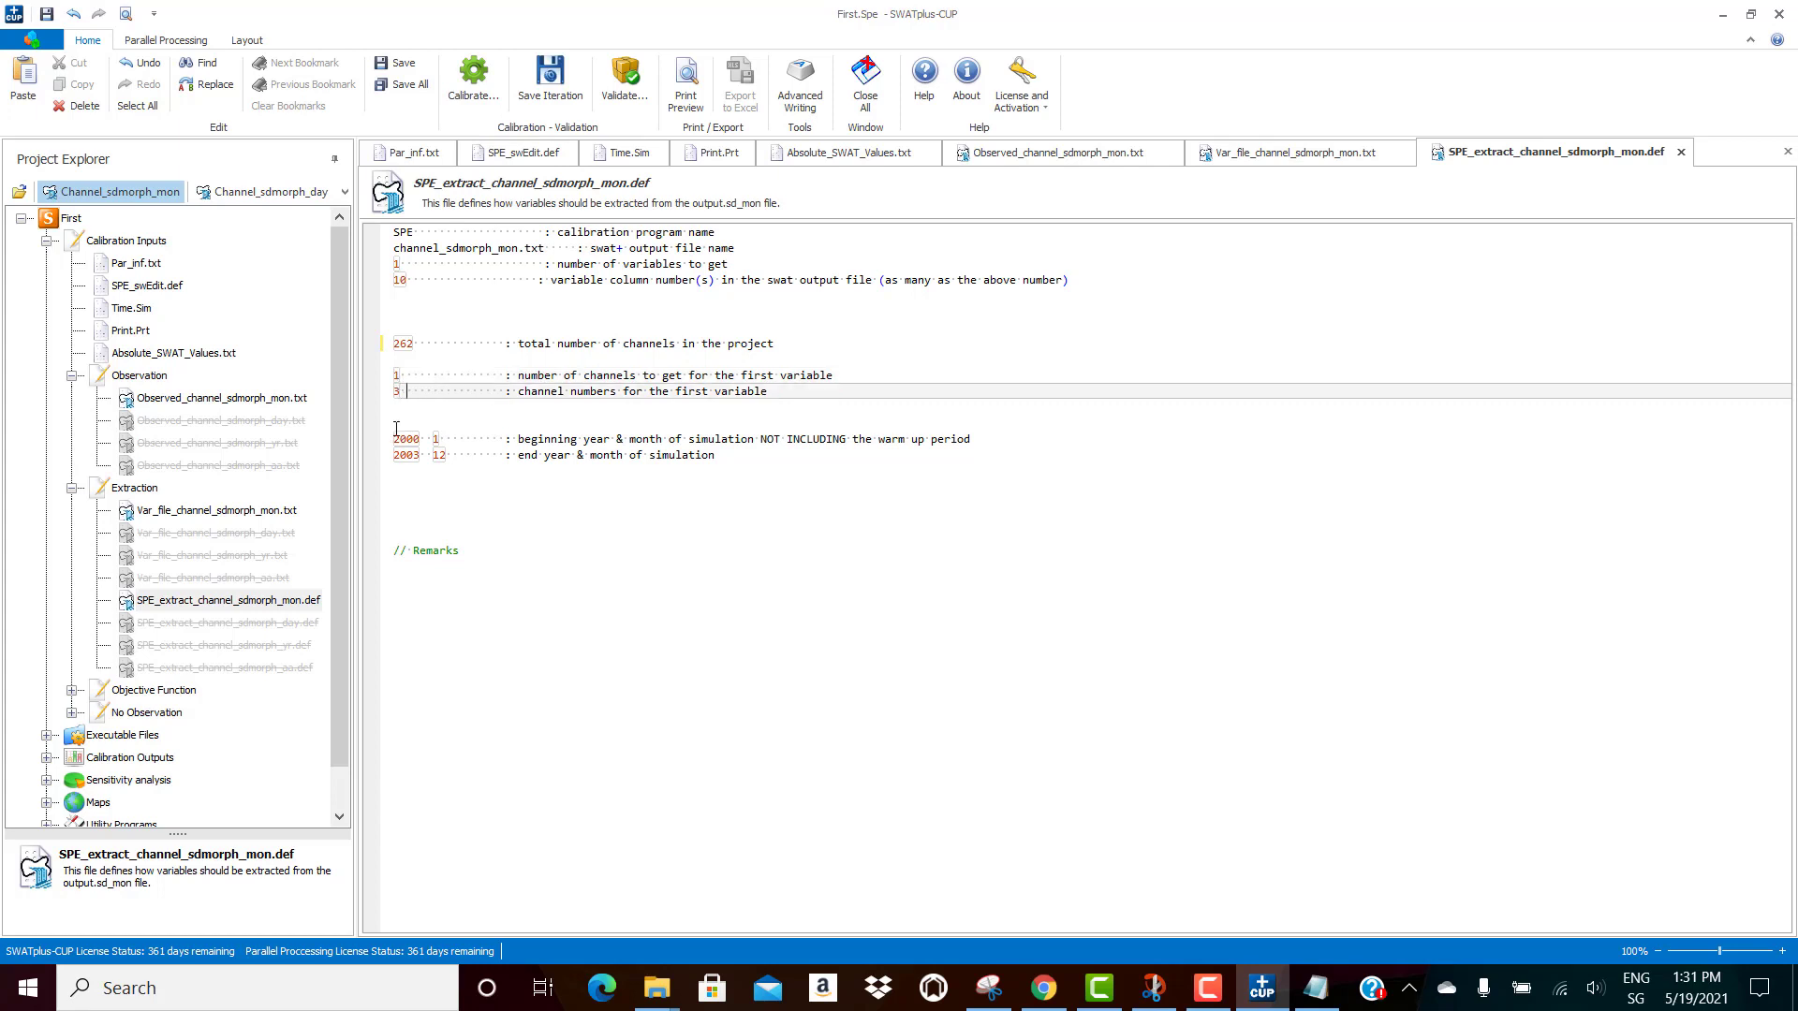
click(407, 438)
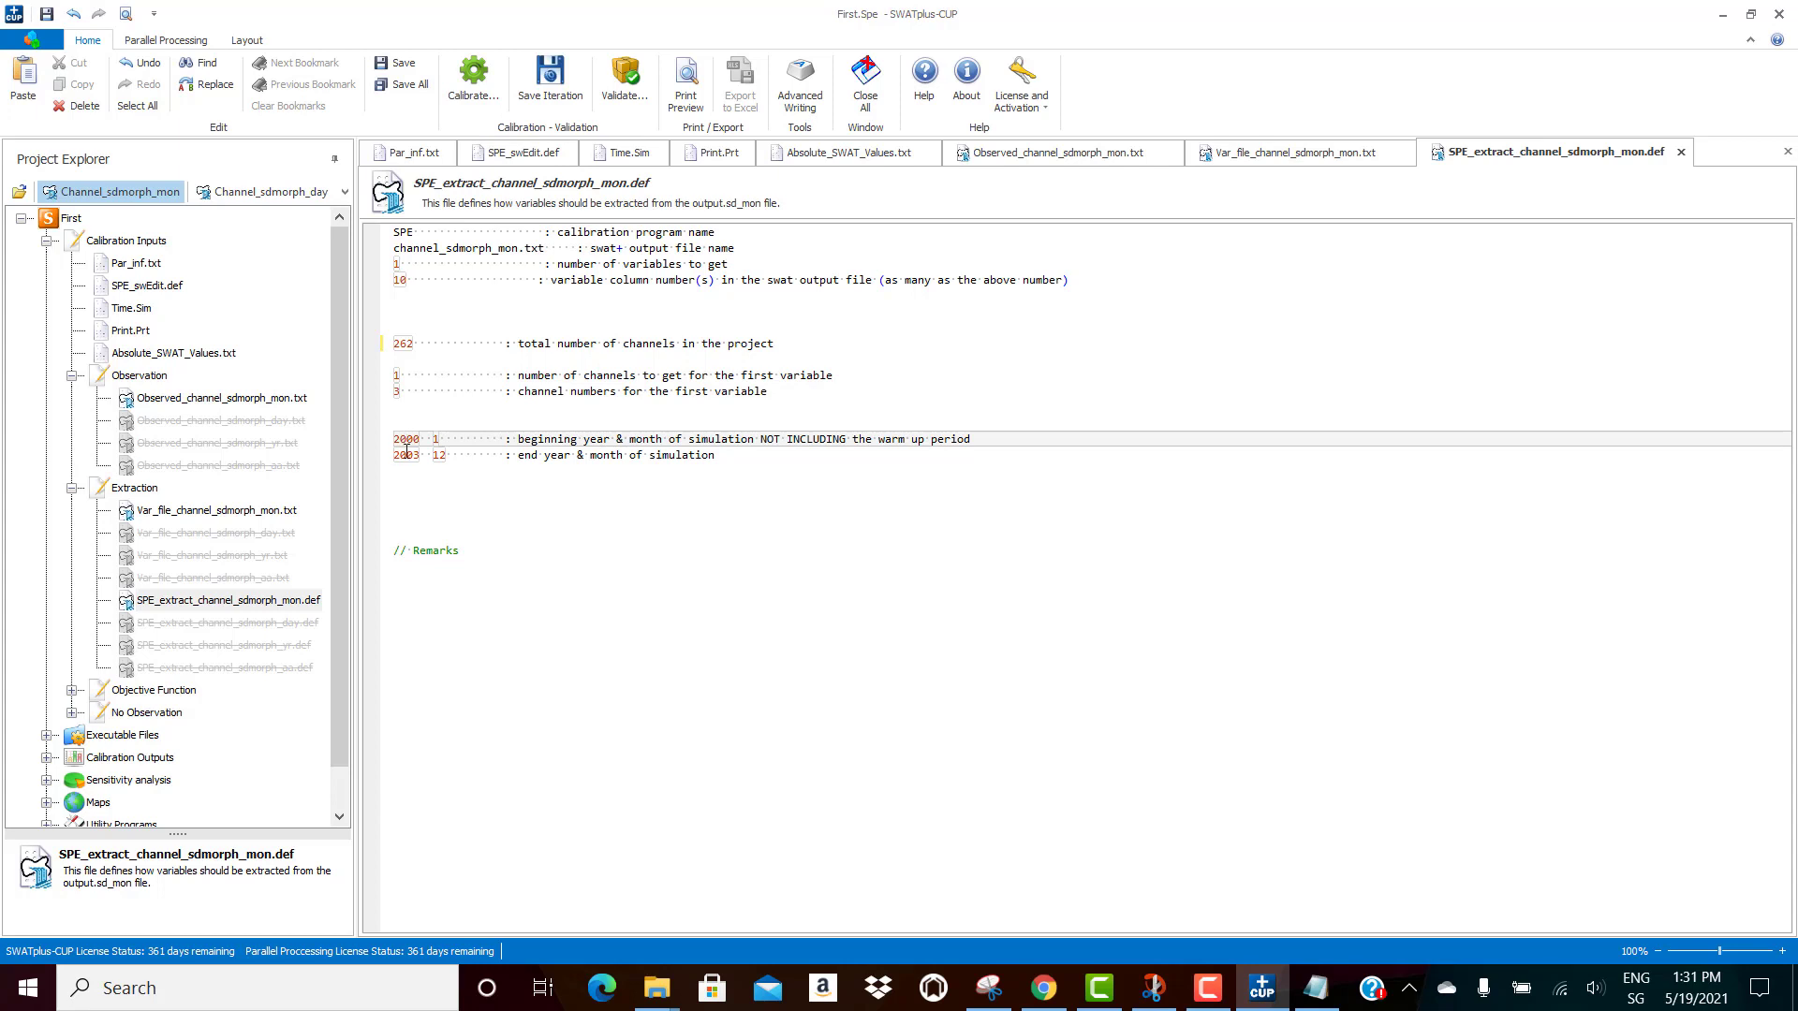
click(409, 458)
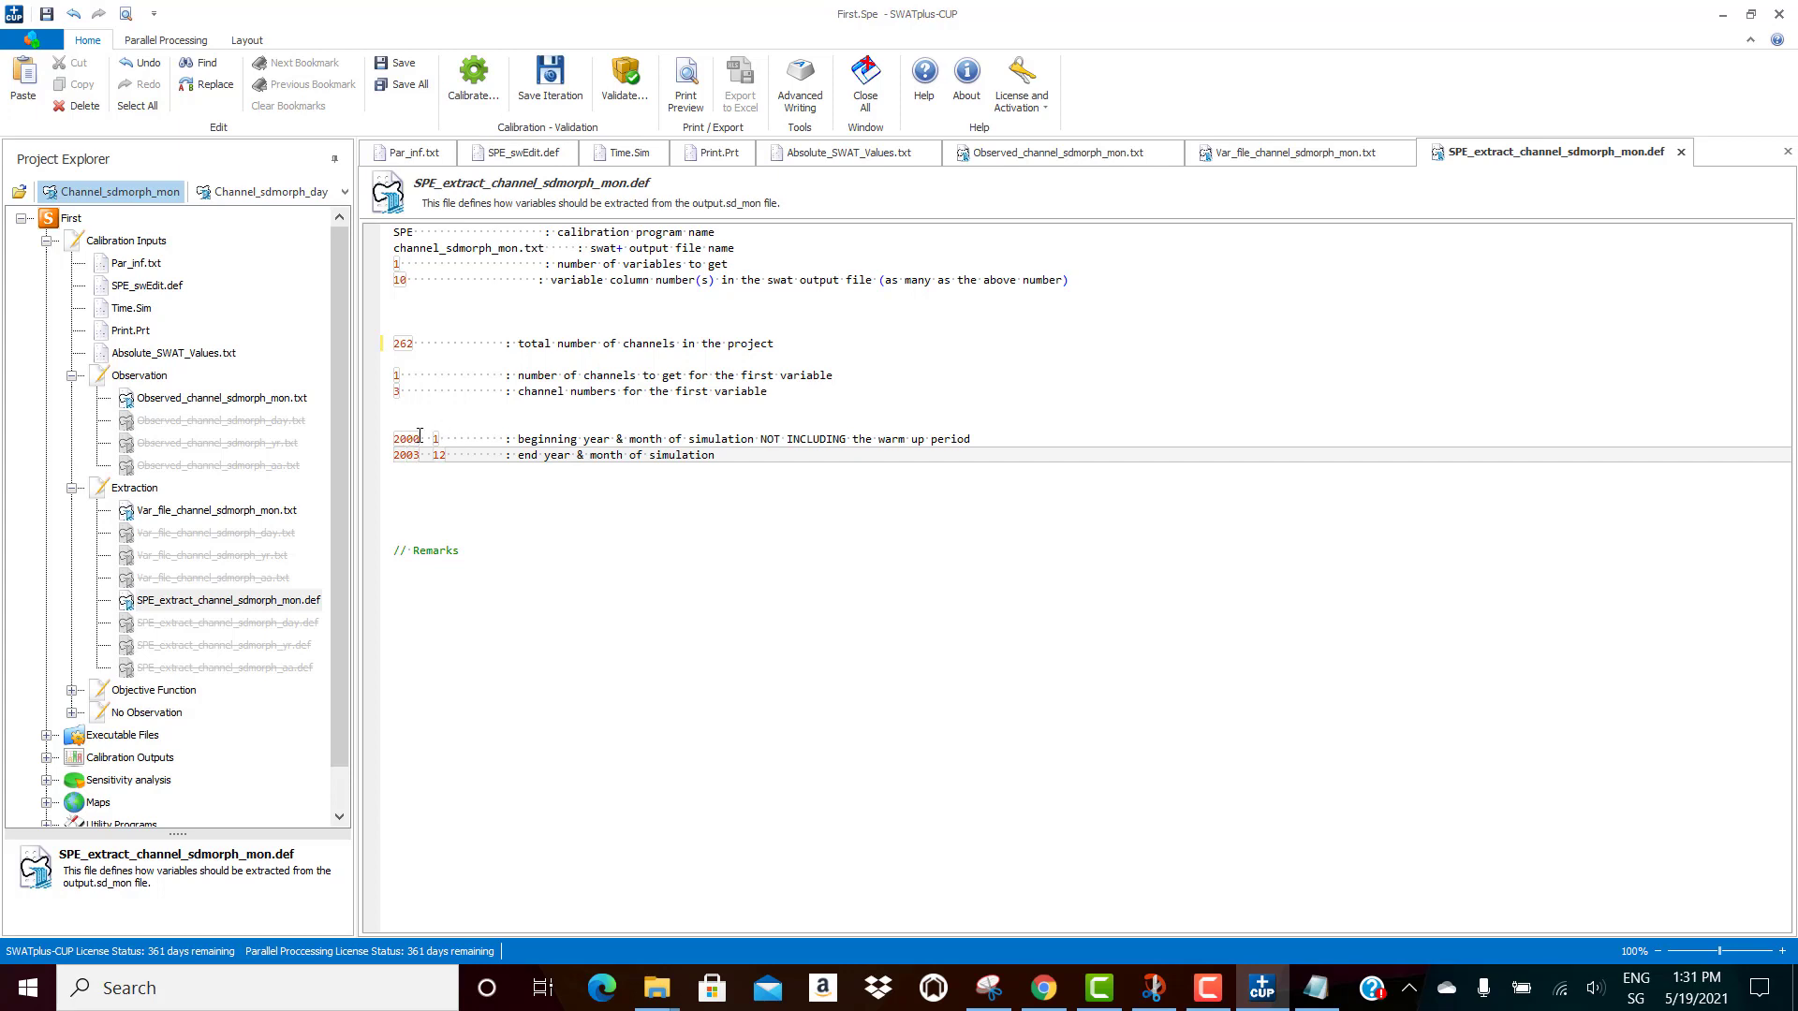
click(446, 440)
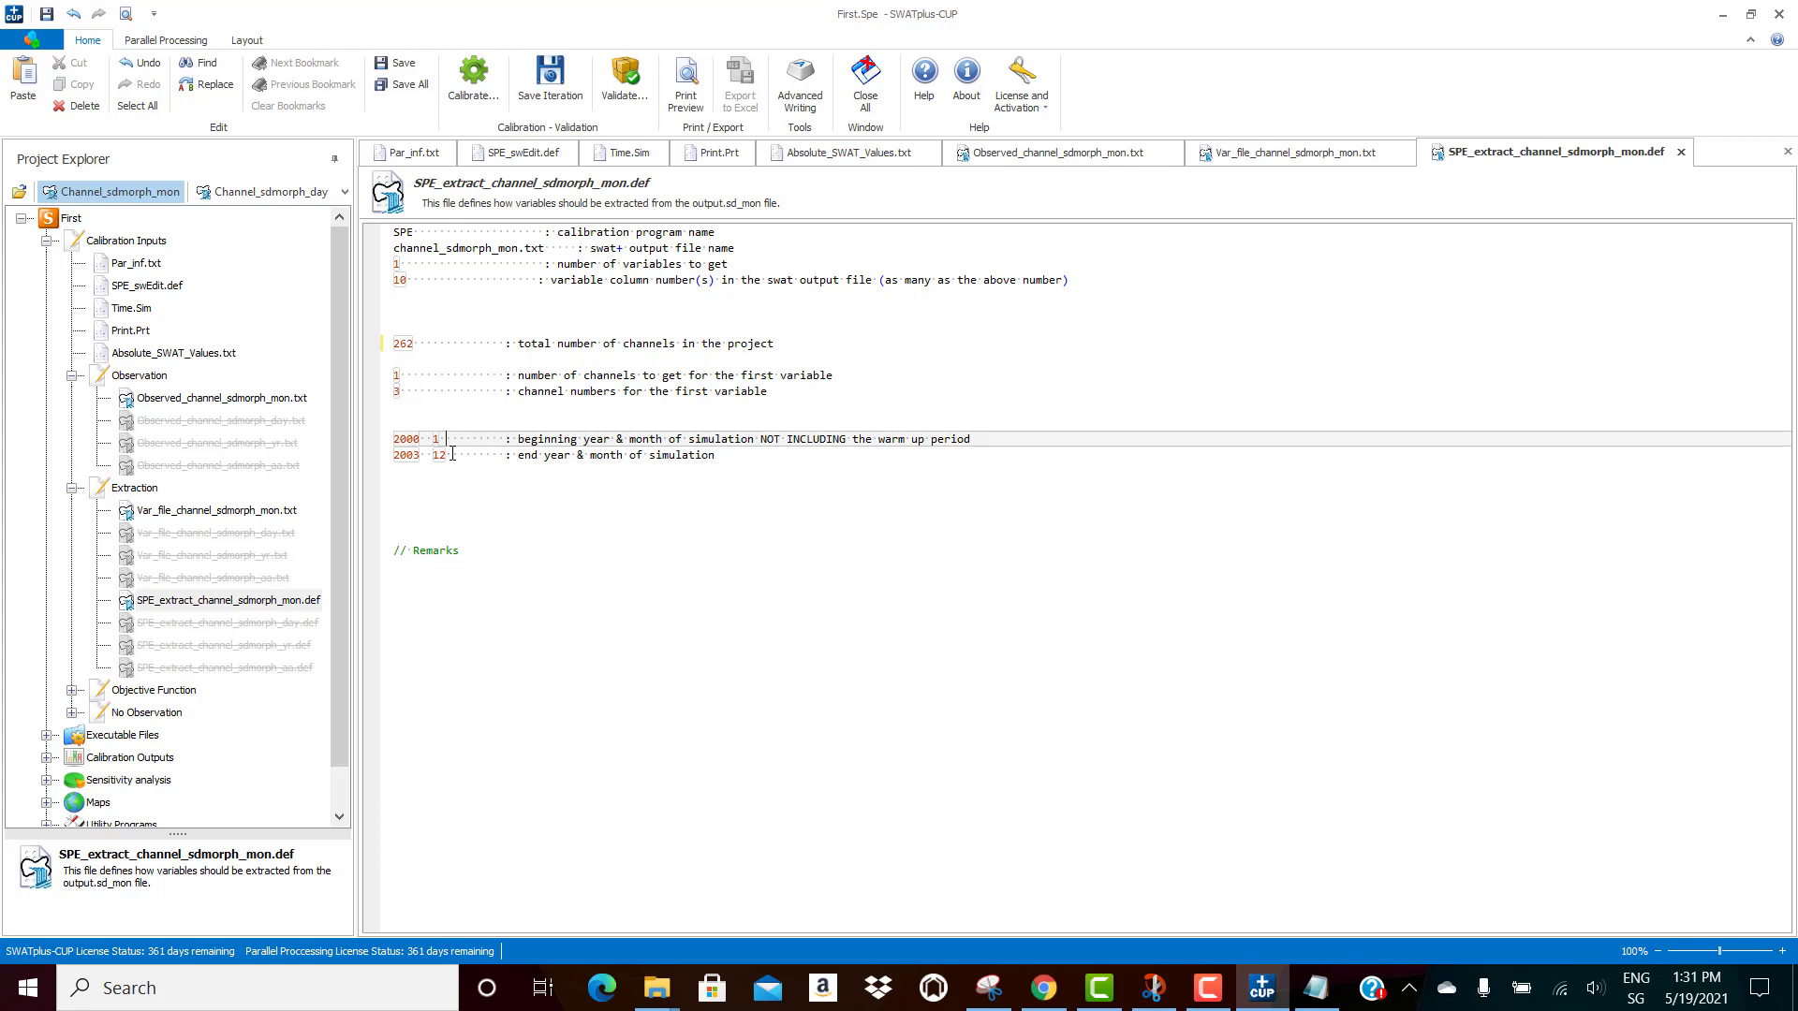
click(452, 455)
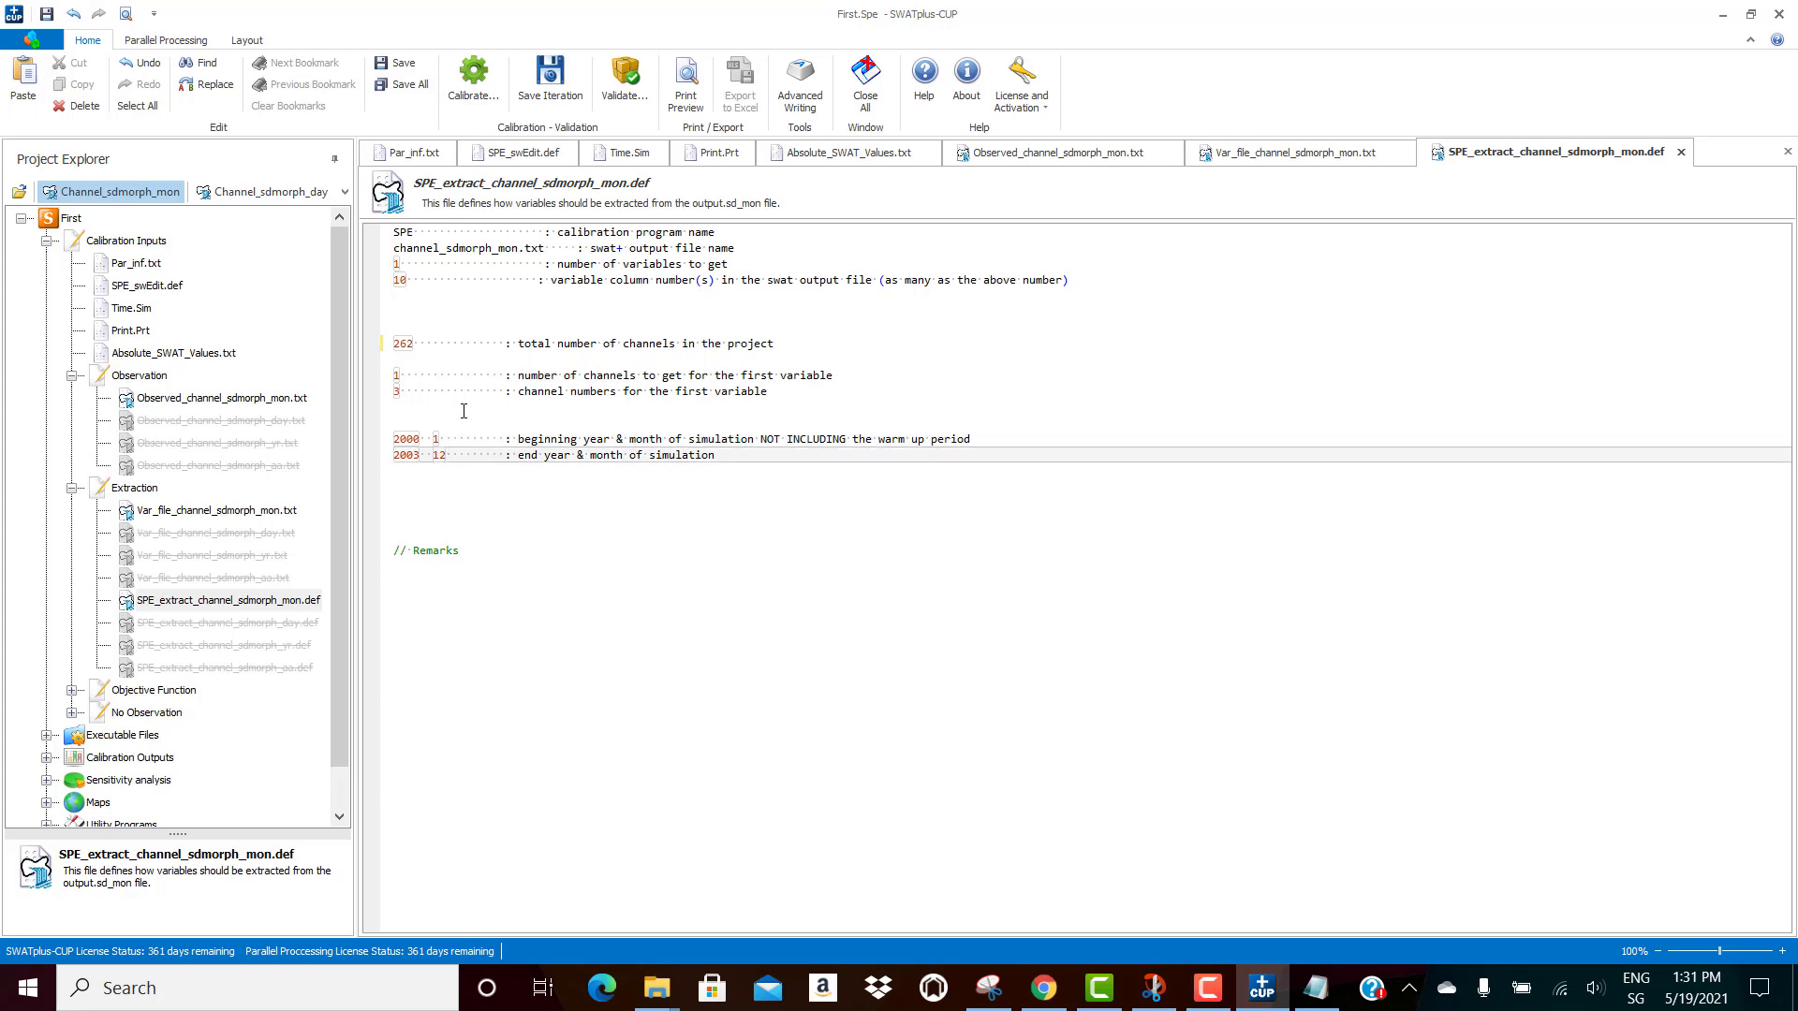
click(432, 439)
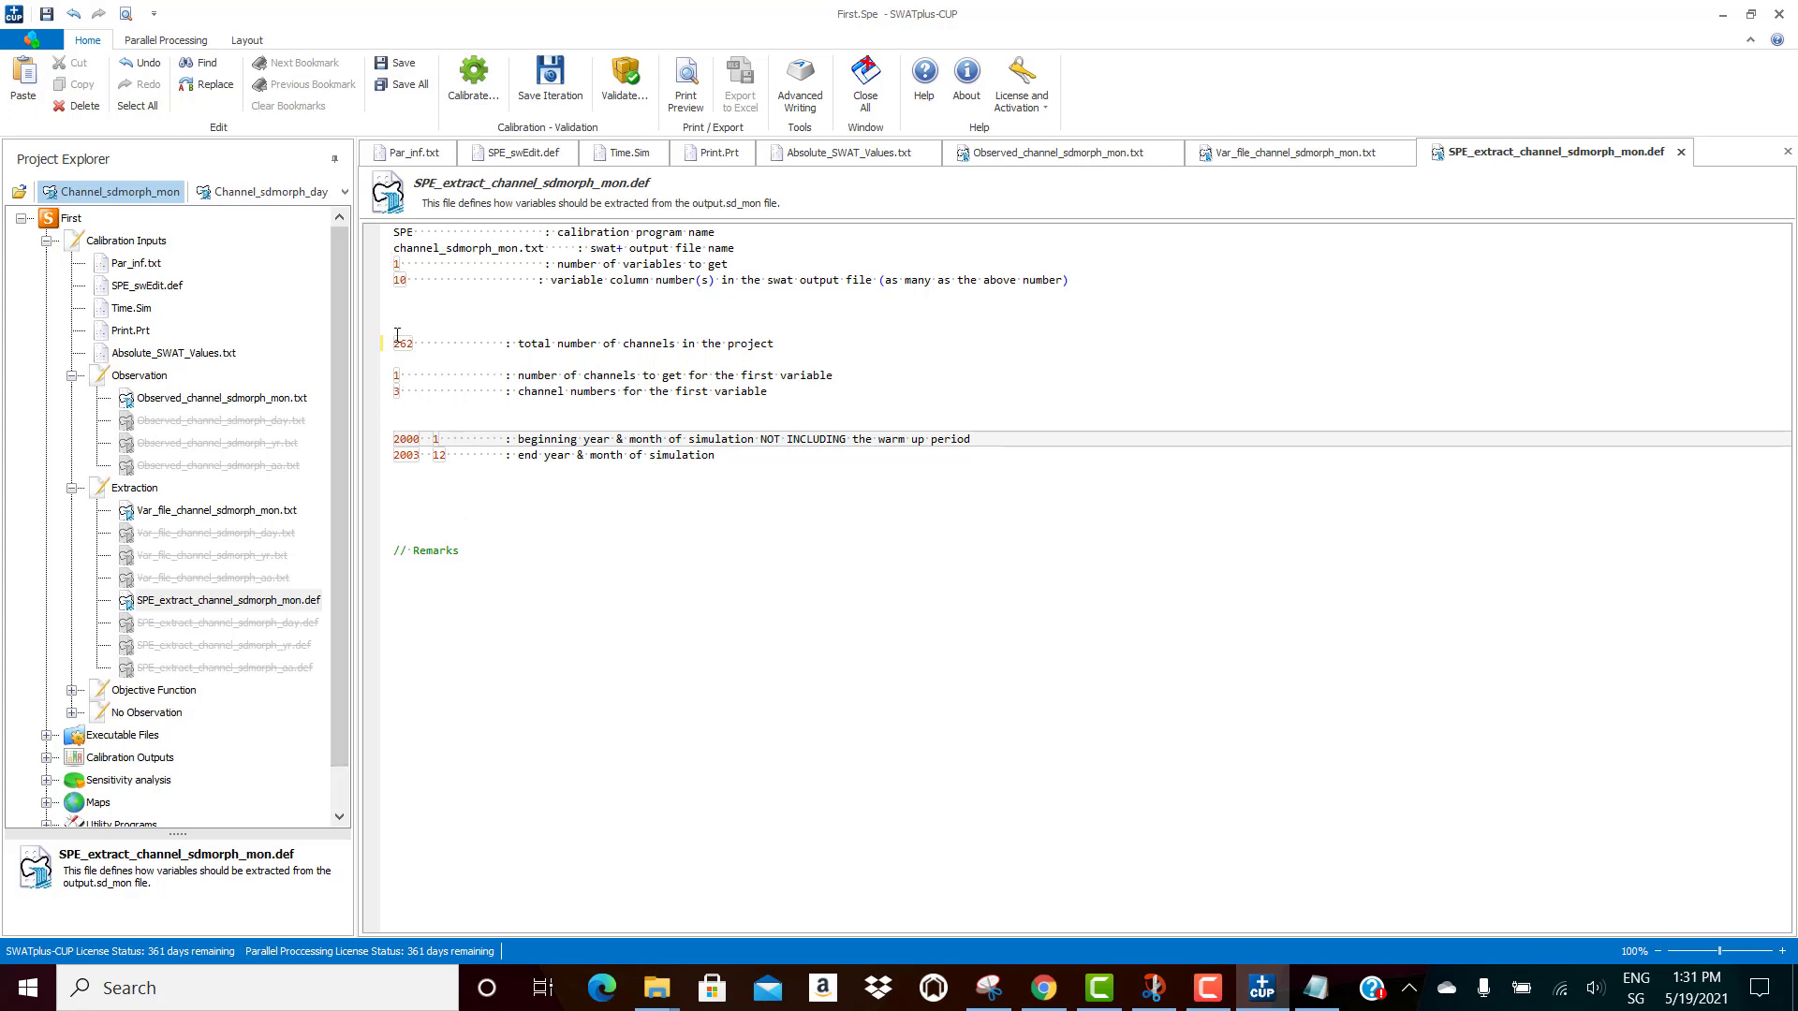
Step: Expand Objective Function and open its Observed.txt
scroll(340, 651, down, 1)
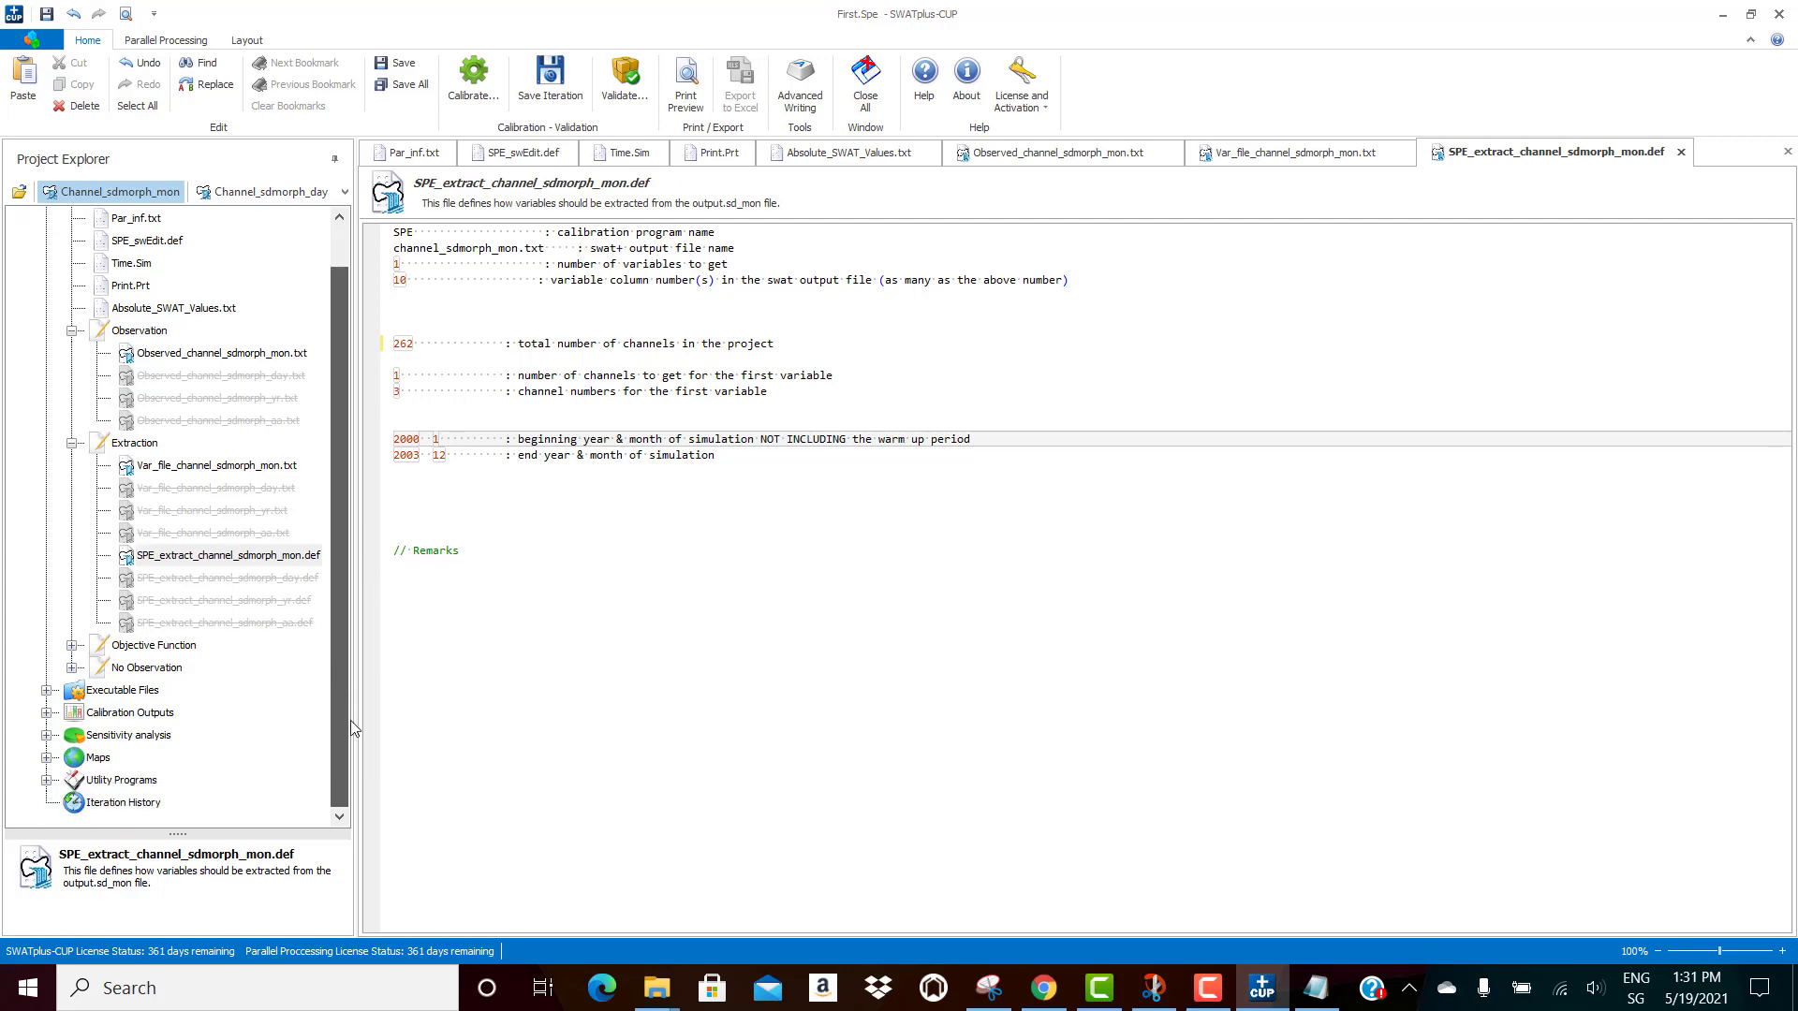
click(72, 646)
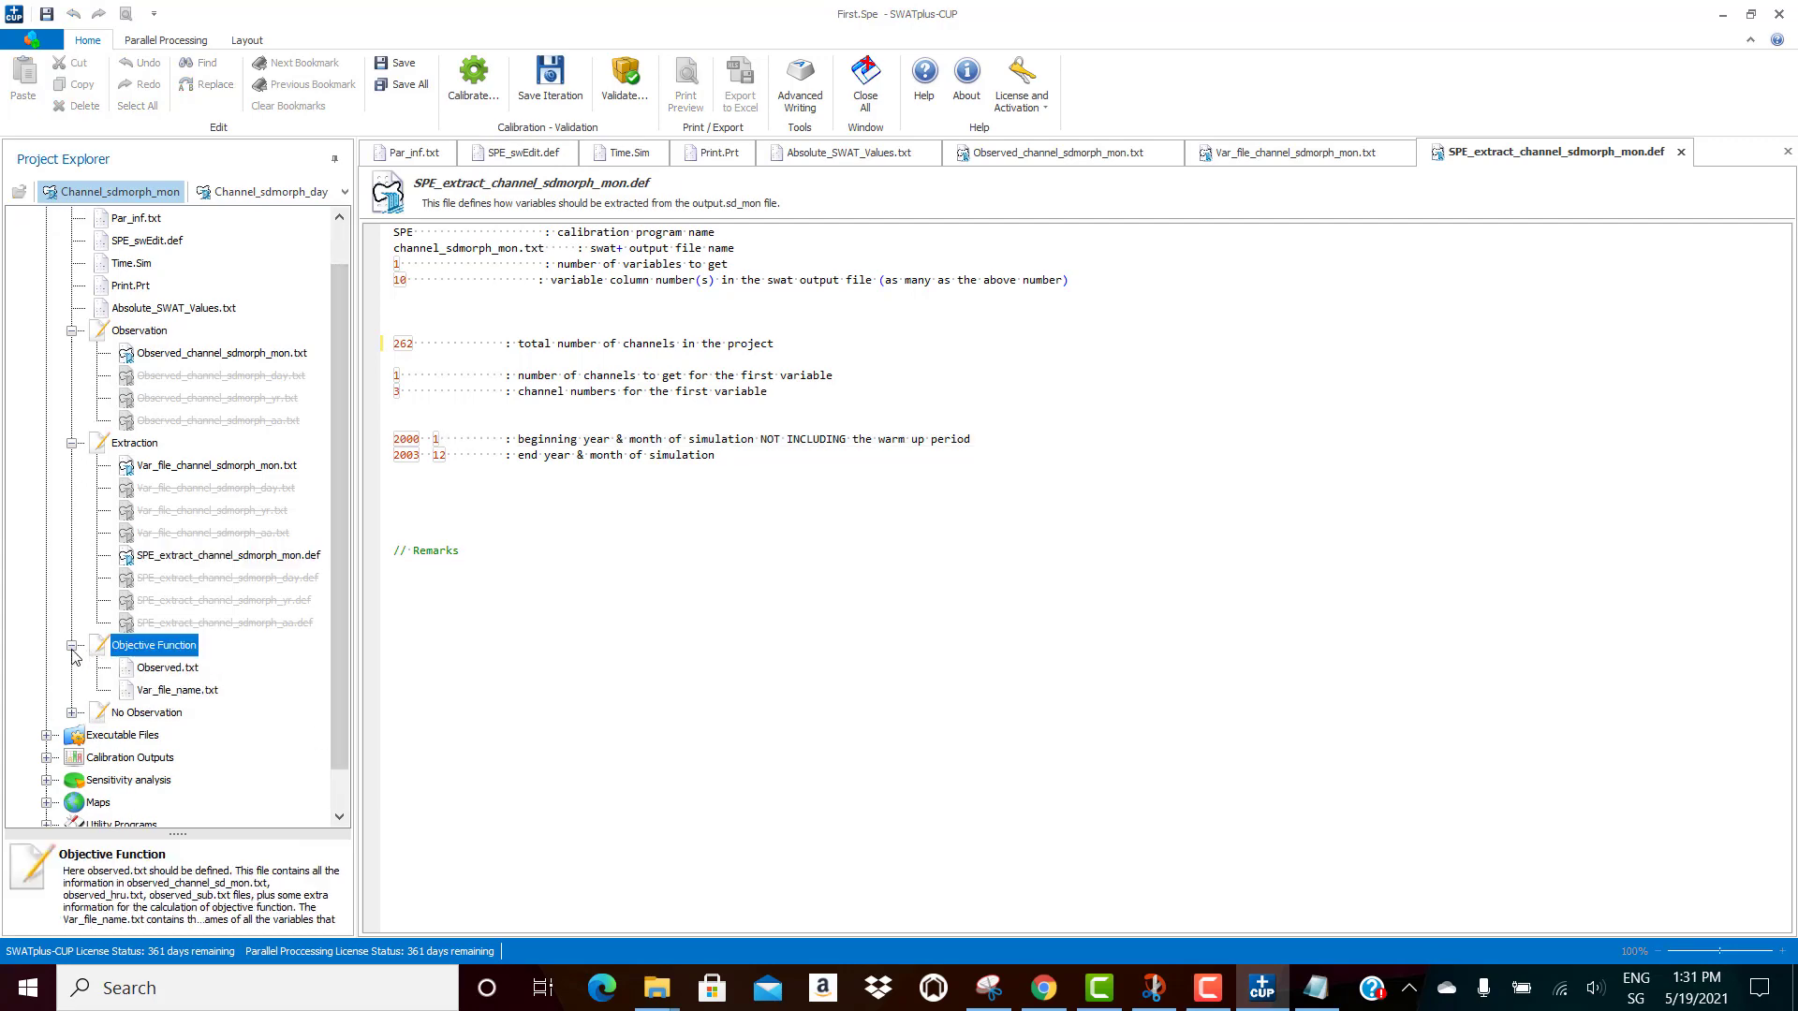
double_click(167, 668)
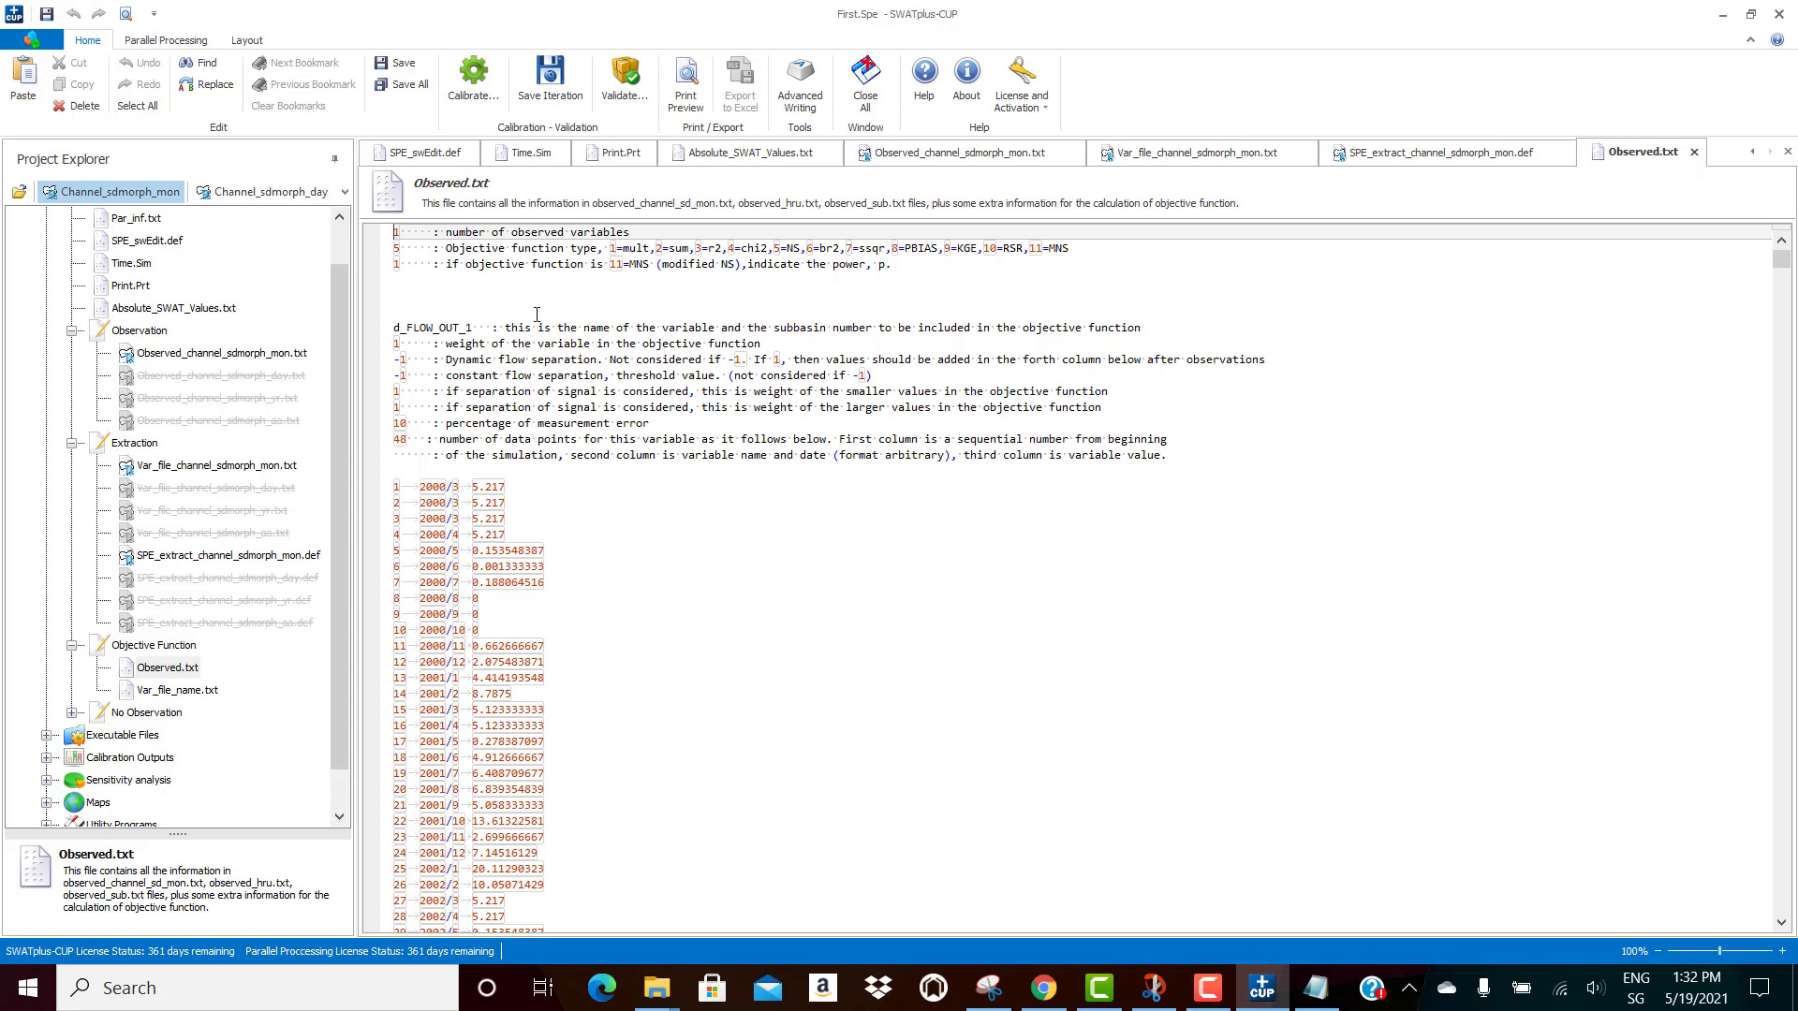
Step: Rename the variable d_FLOW_OUT_1 to m_FLOW_OUT_3
drag(390, 328, 401, 329)
text(m)
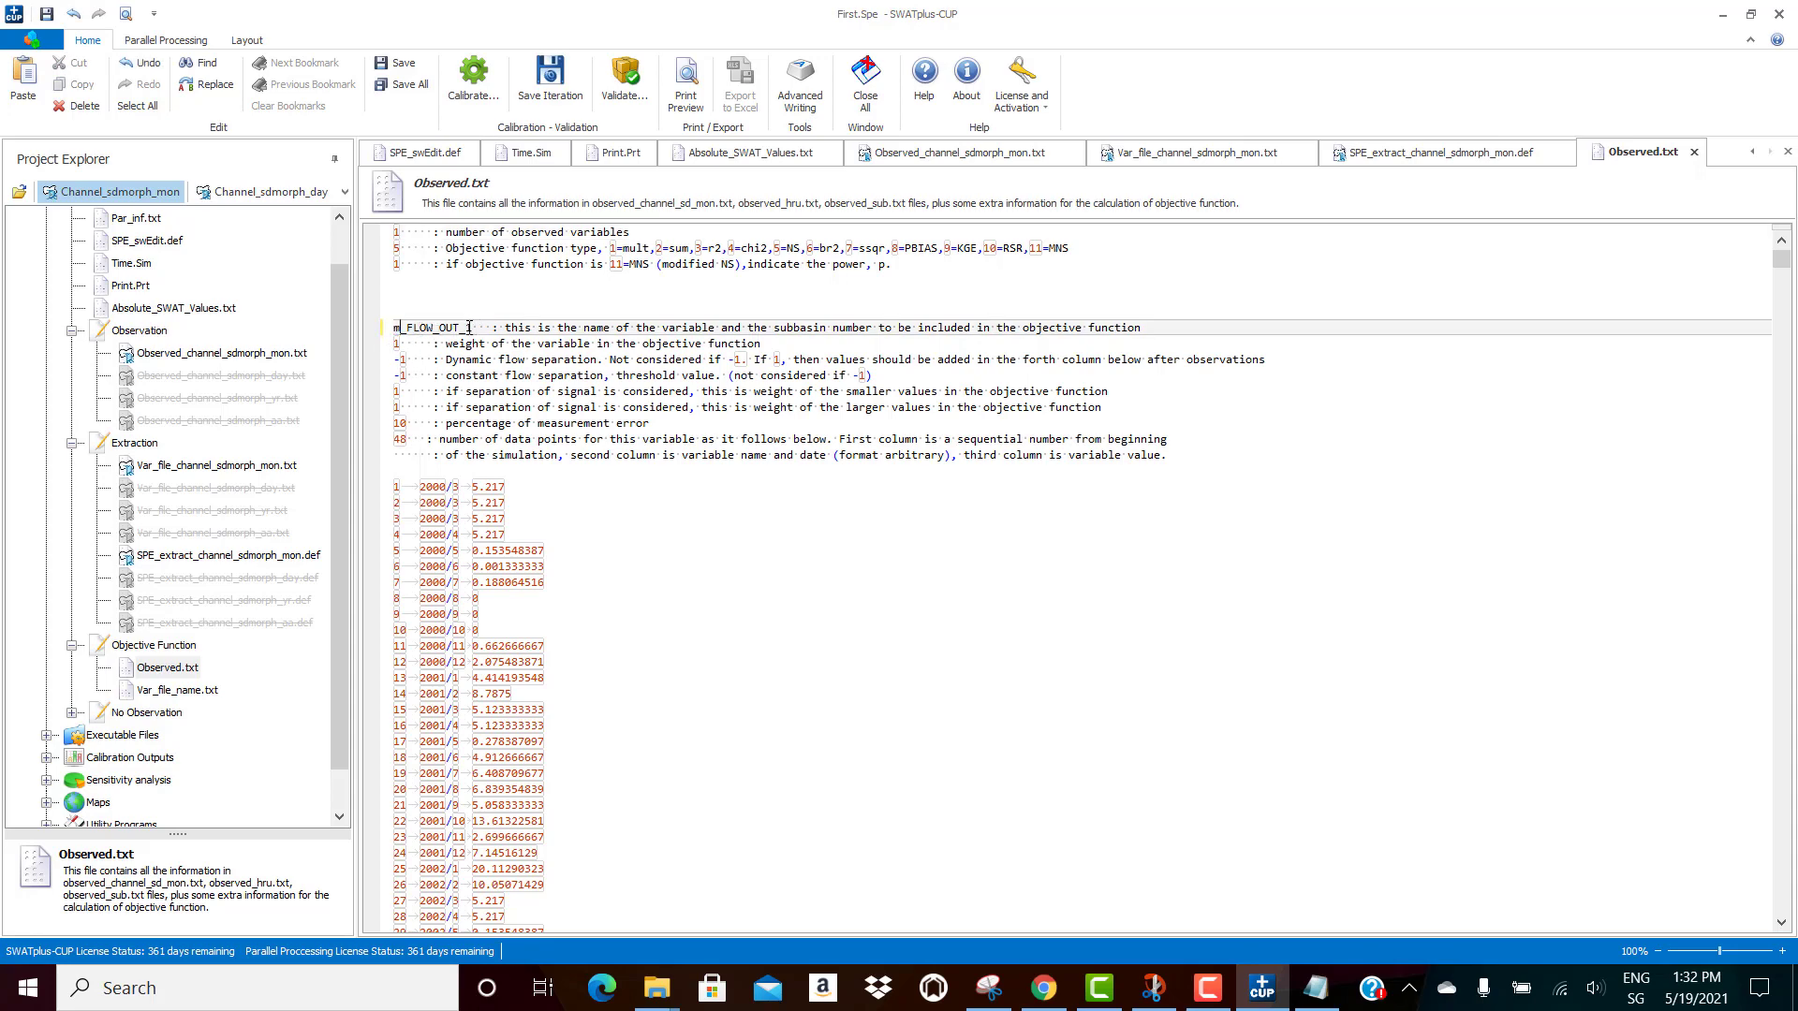
drag(474, 328, 470, 328)
text(3)
click(460, 375)
click(465, 390)
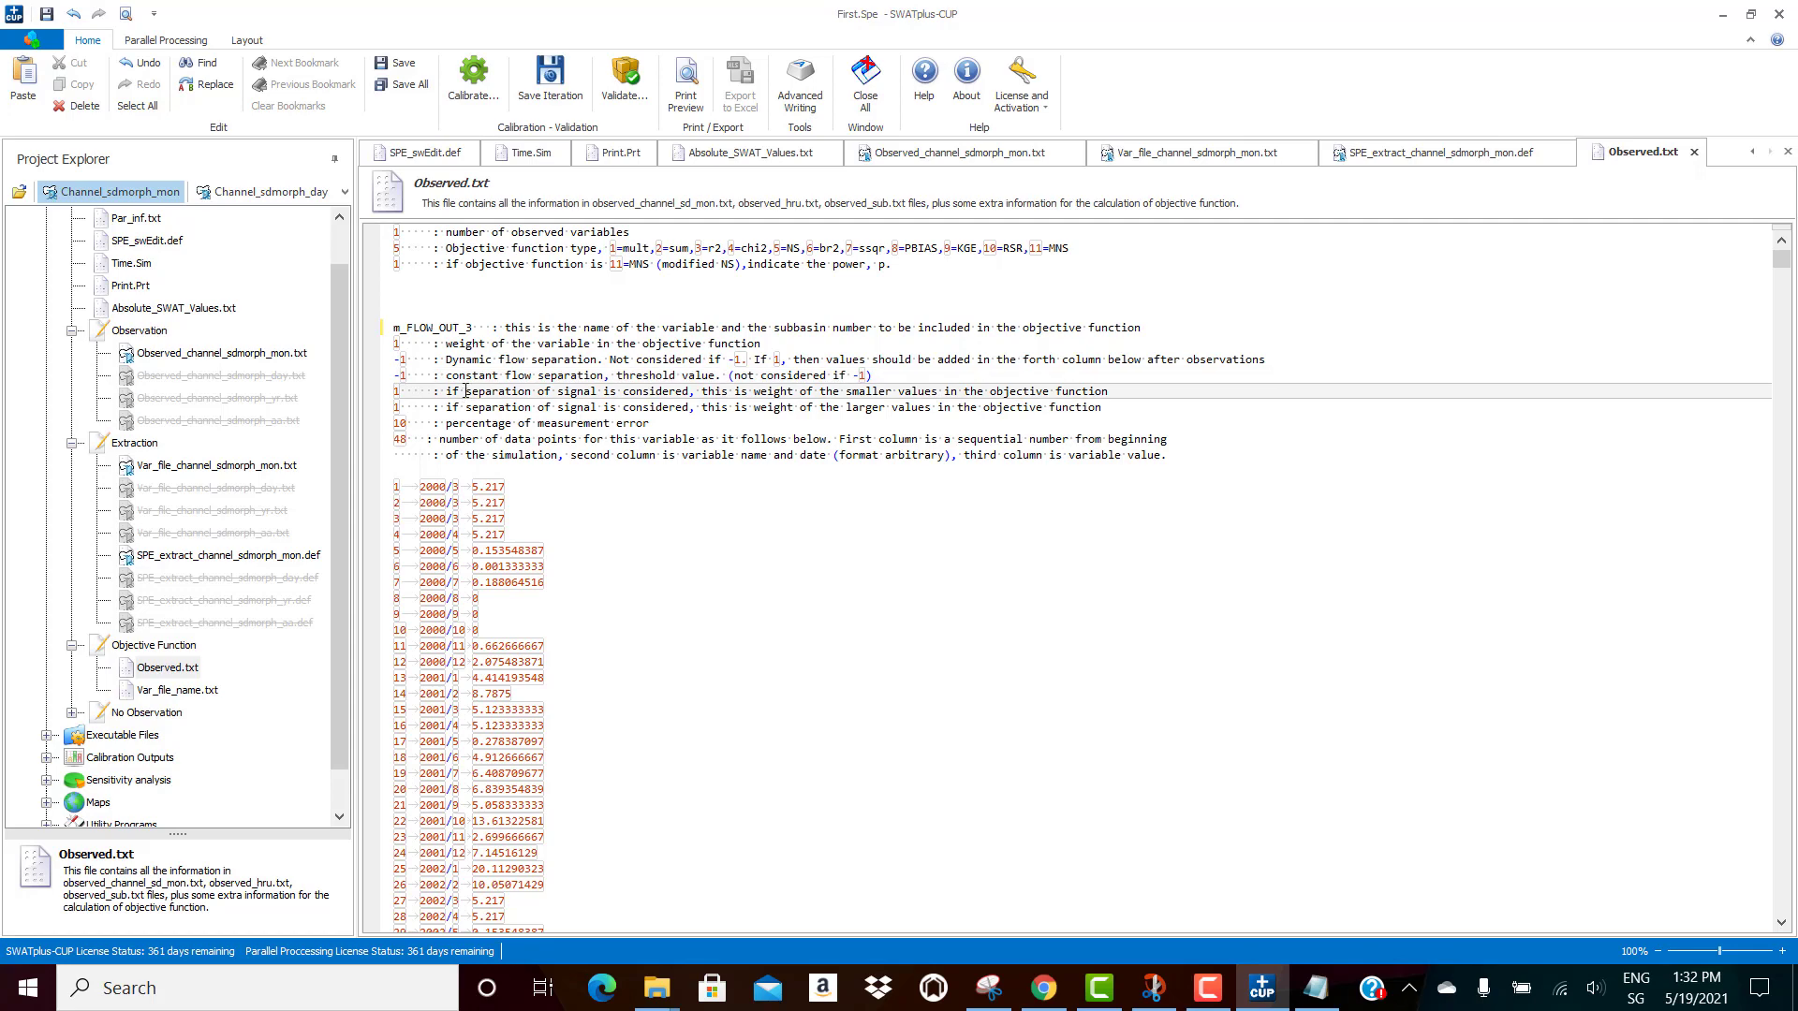
click(473, 376)
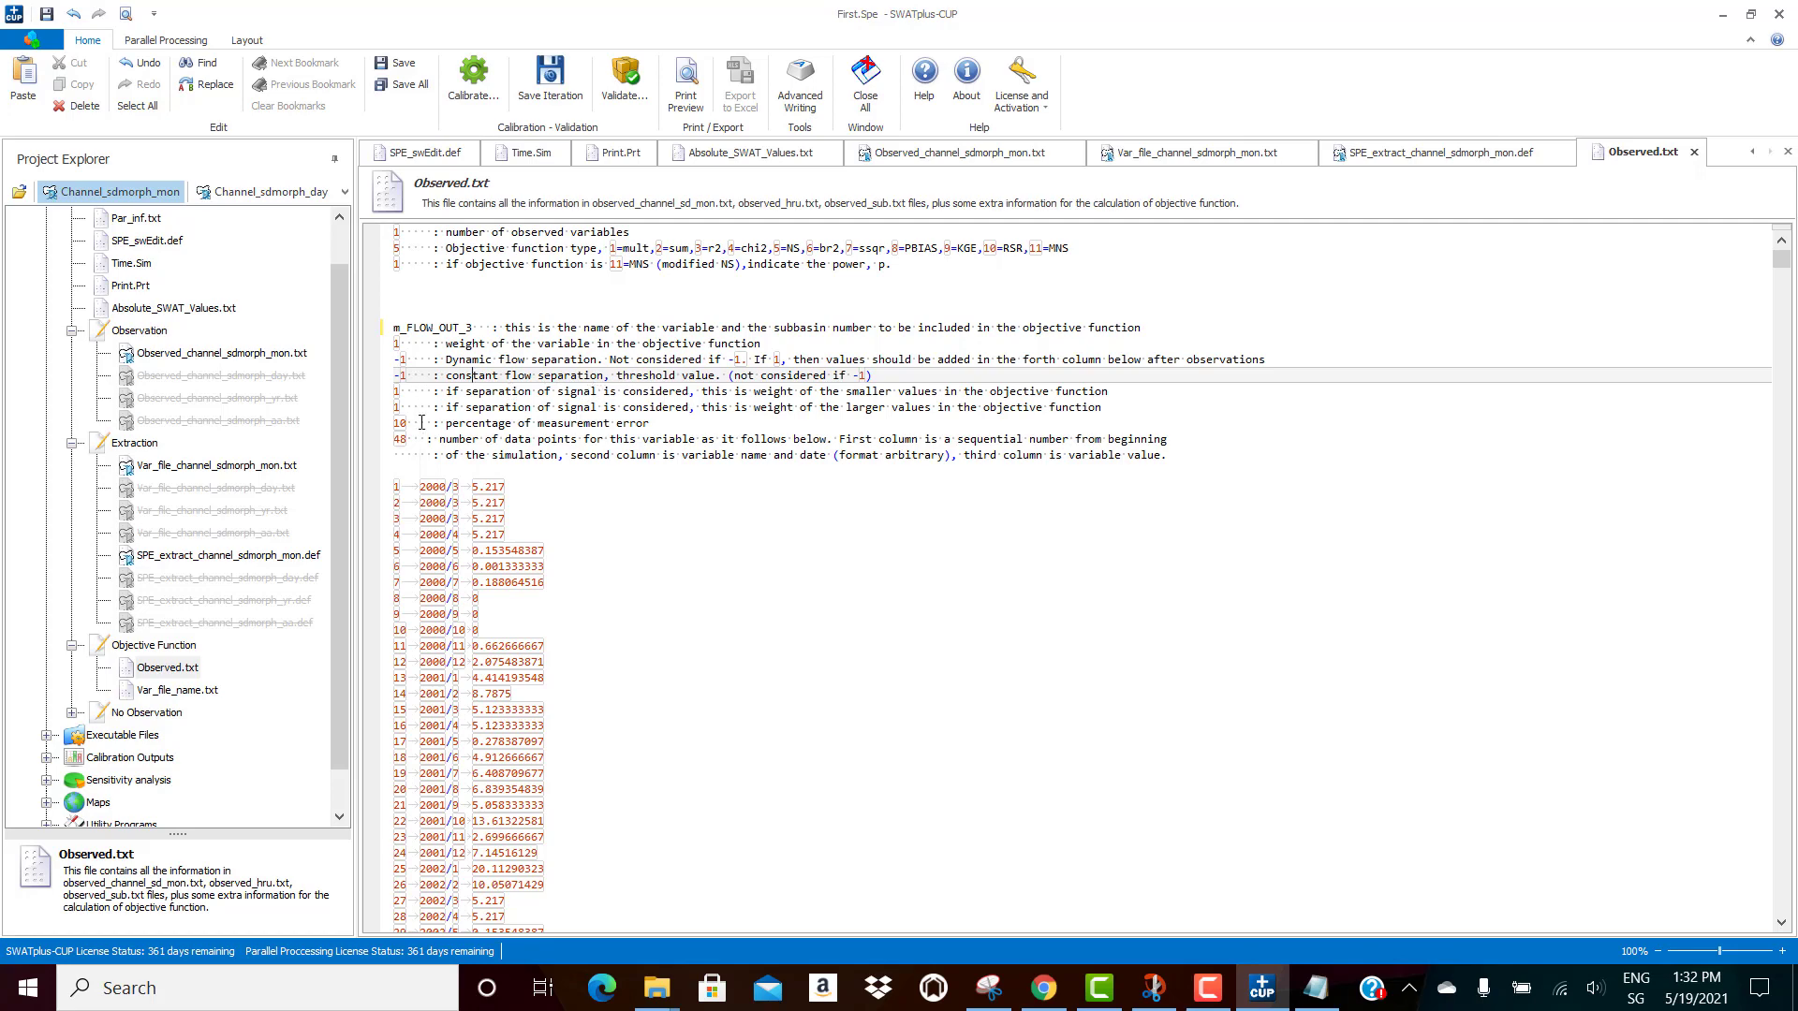
click(421, 392)
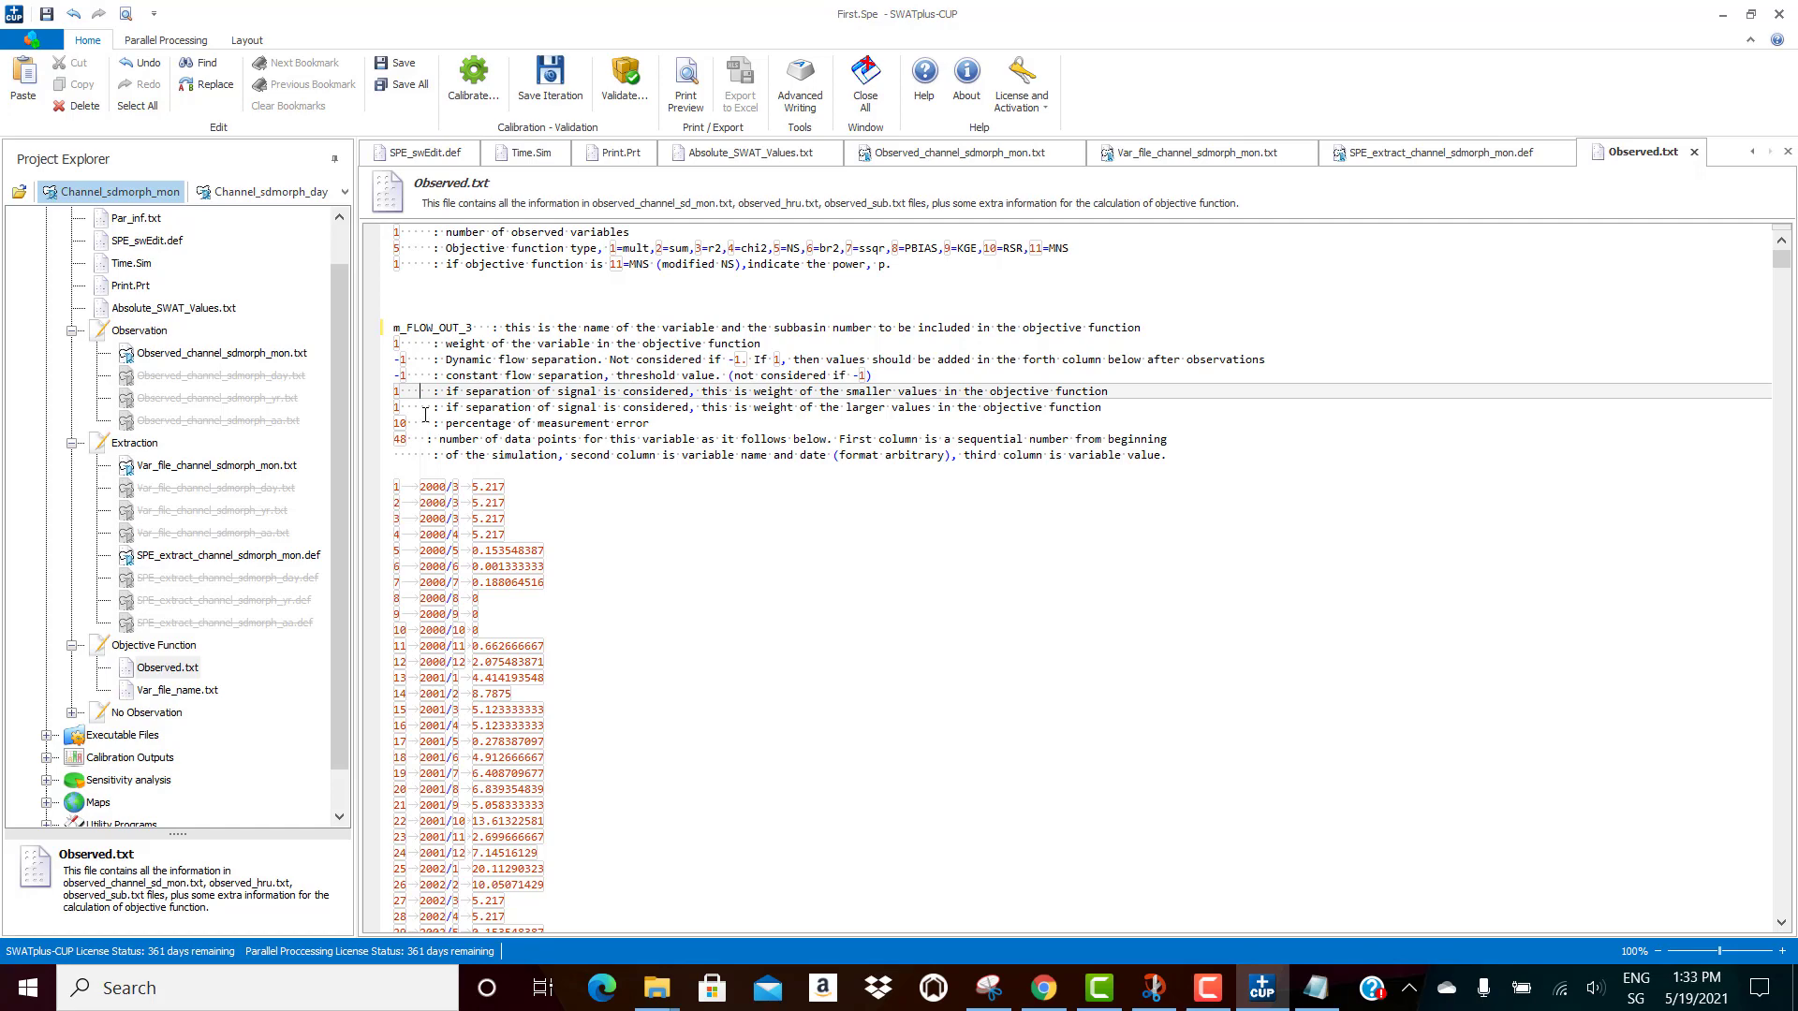
click(426, 407)
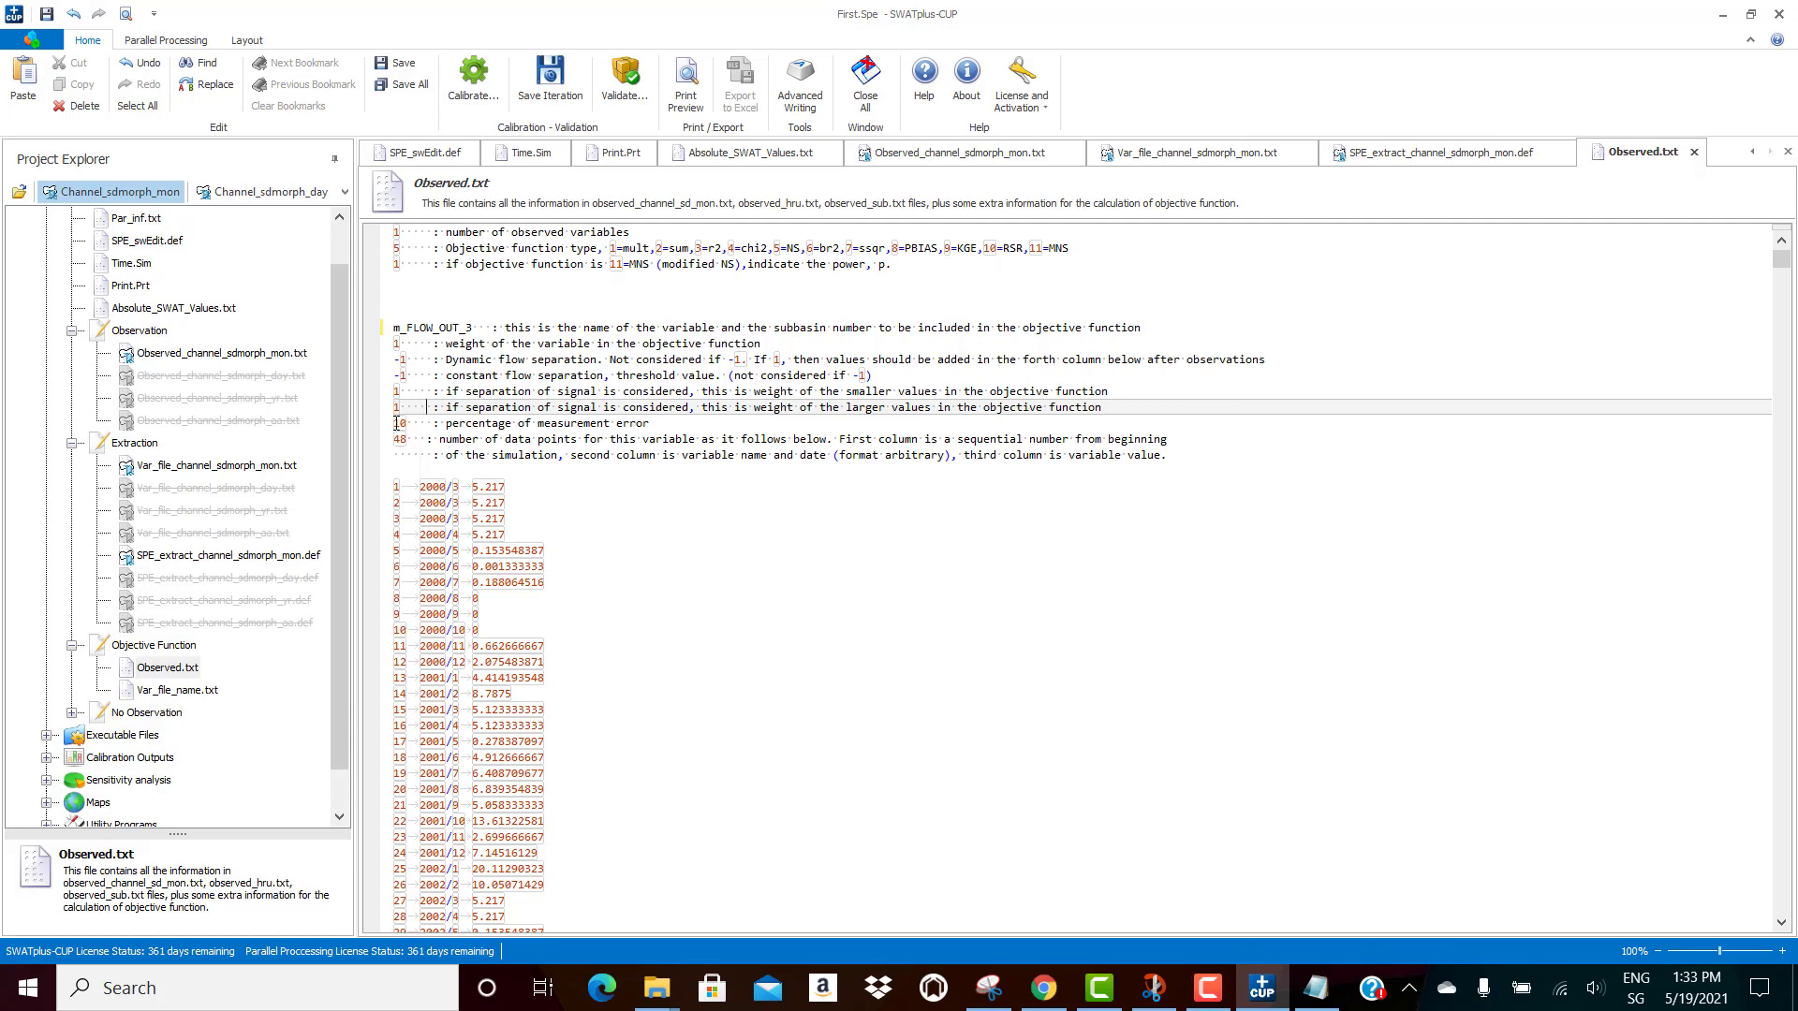
click(421, 425)
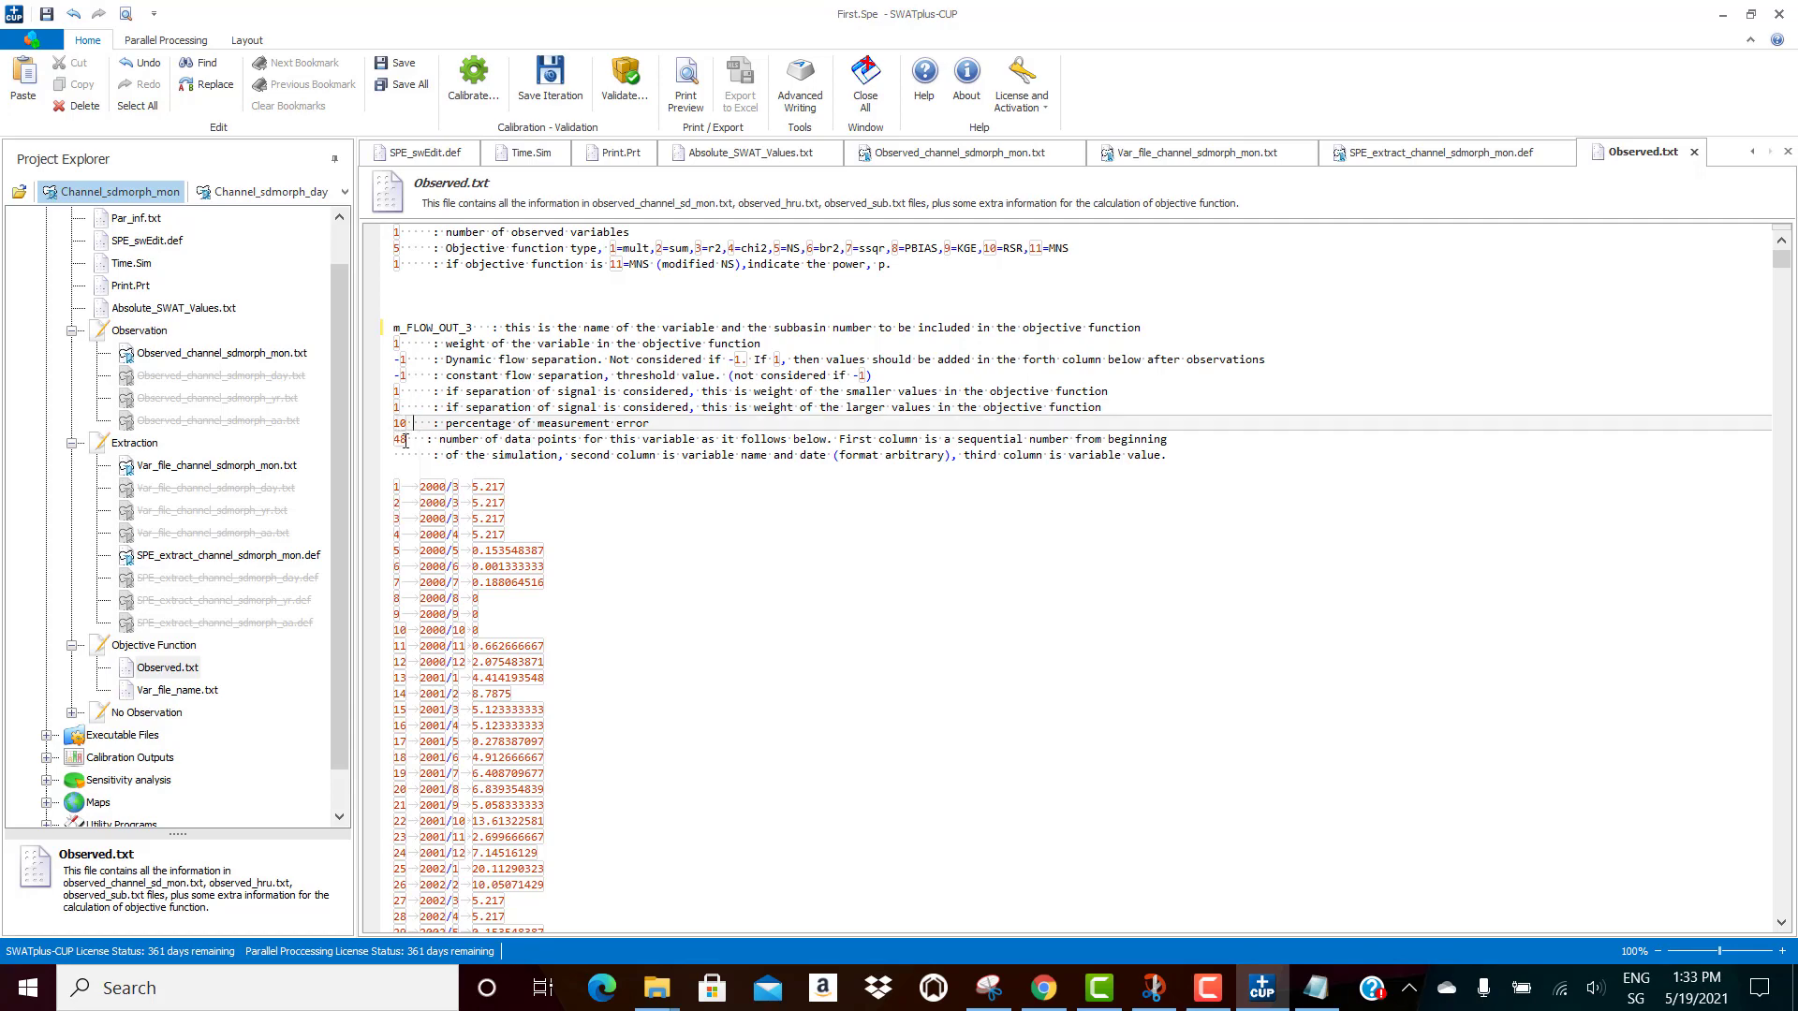
click(405, 440)
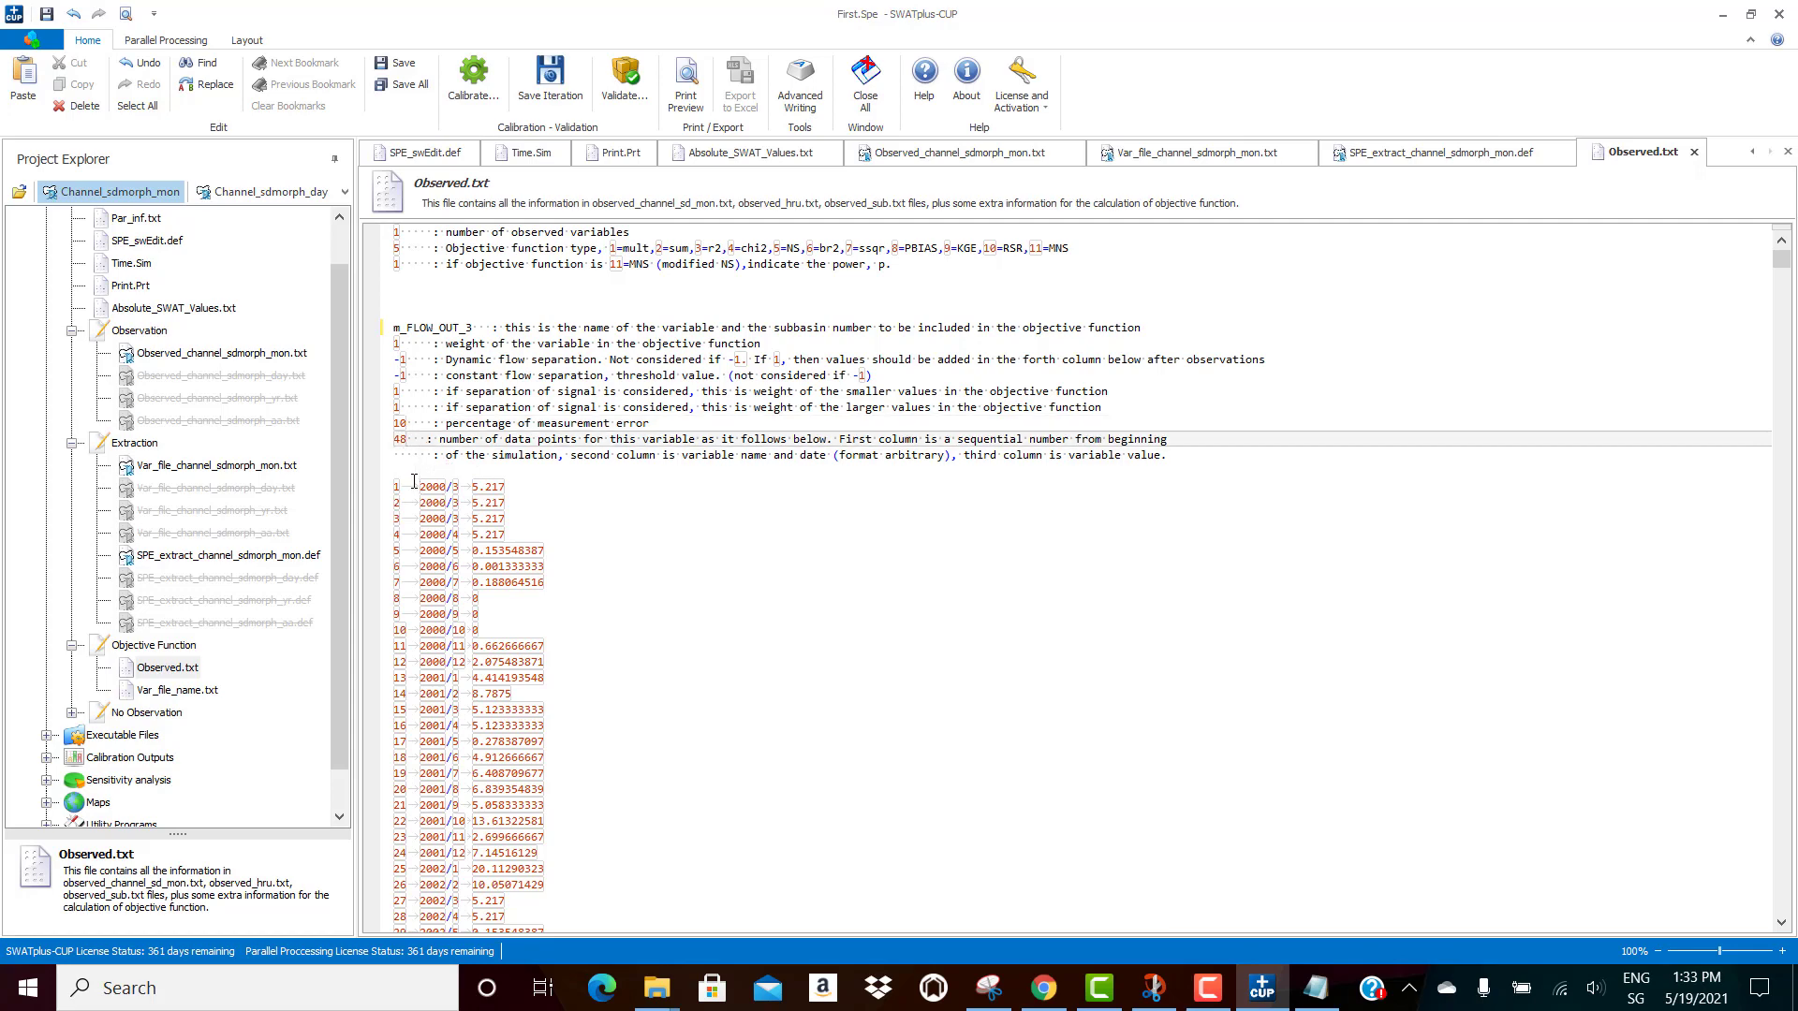
drag(398, 475, 599, 983)
Step: Delete Observed.txt's old data and paste the 48 monthly rows from Observed_channel_sdmorph_mon.txt
drag(1781, 282, 1785, 913)
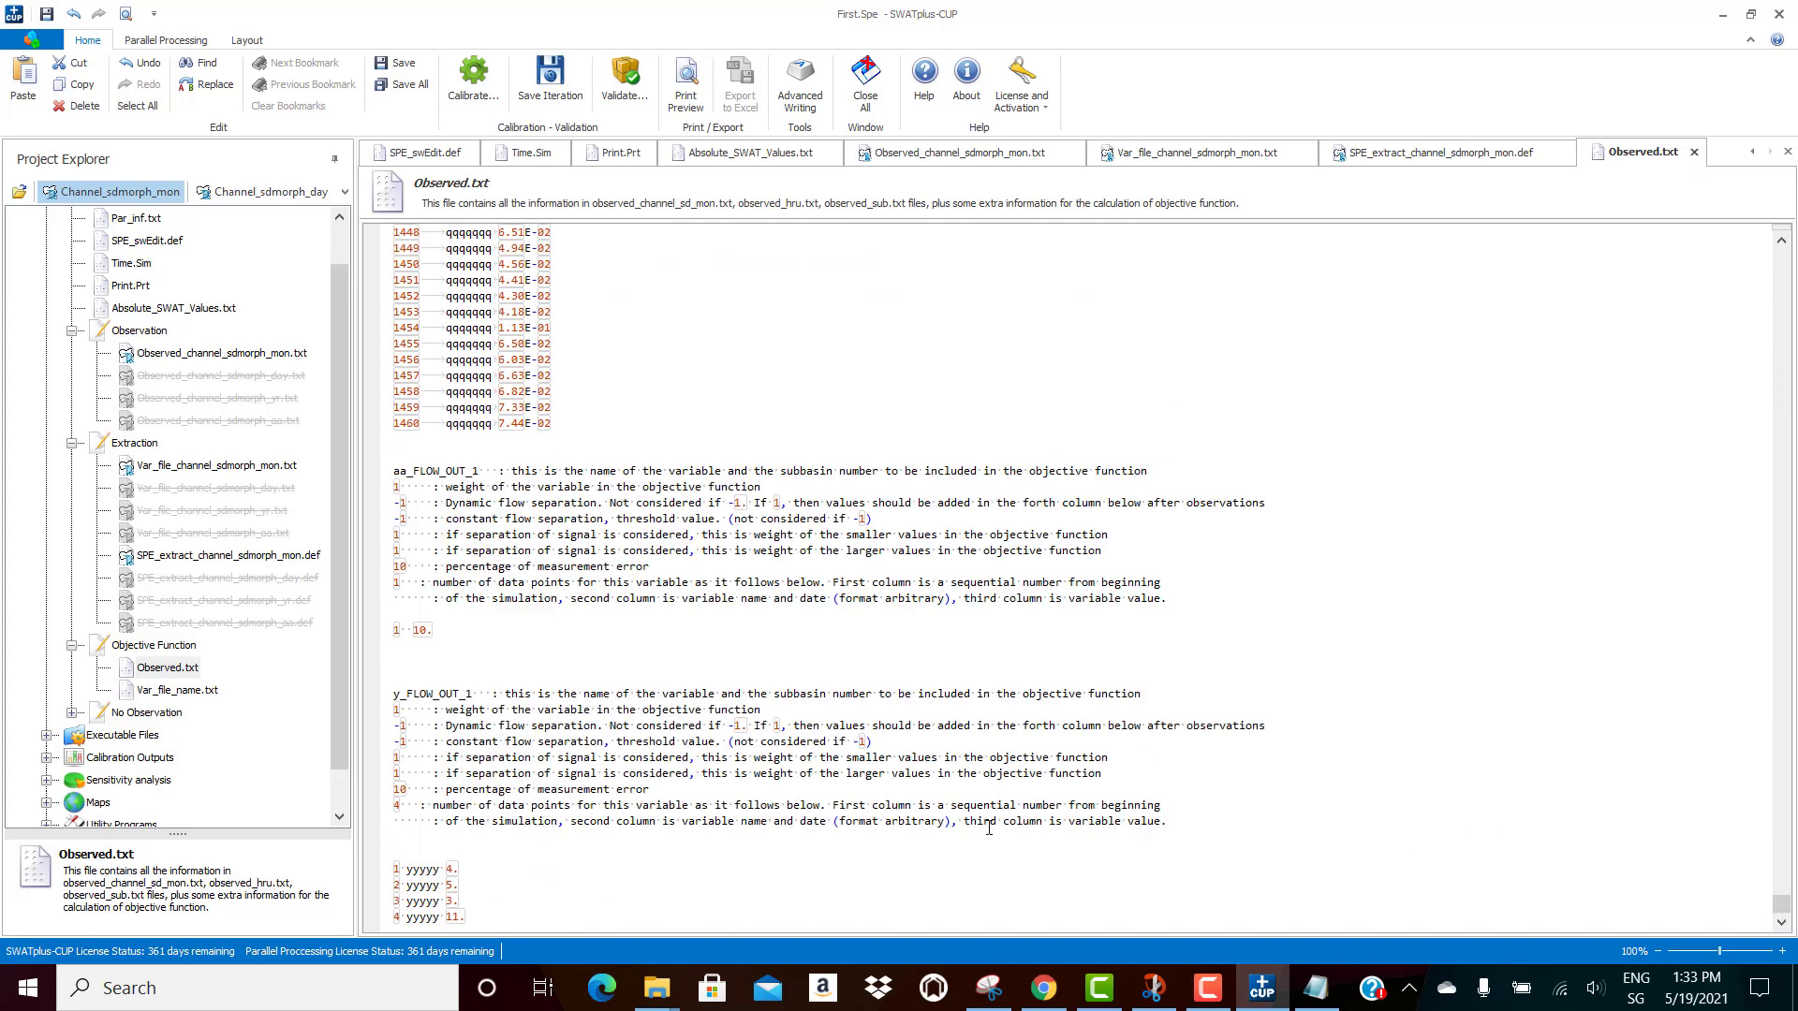
shift+click(477, 914)
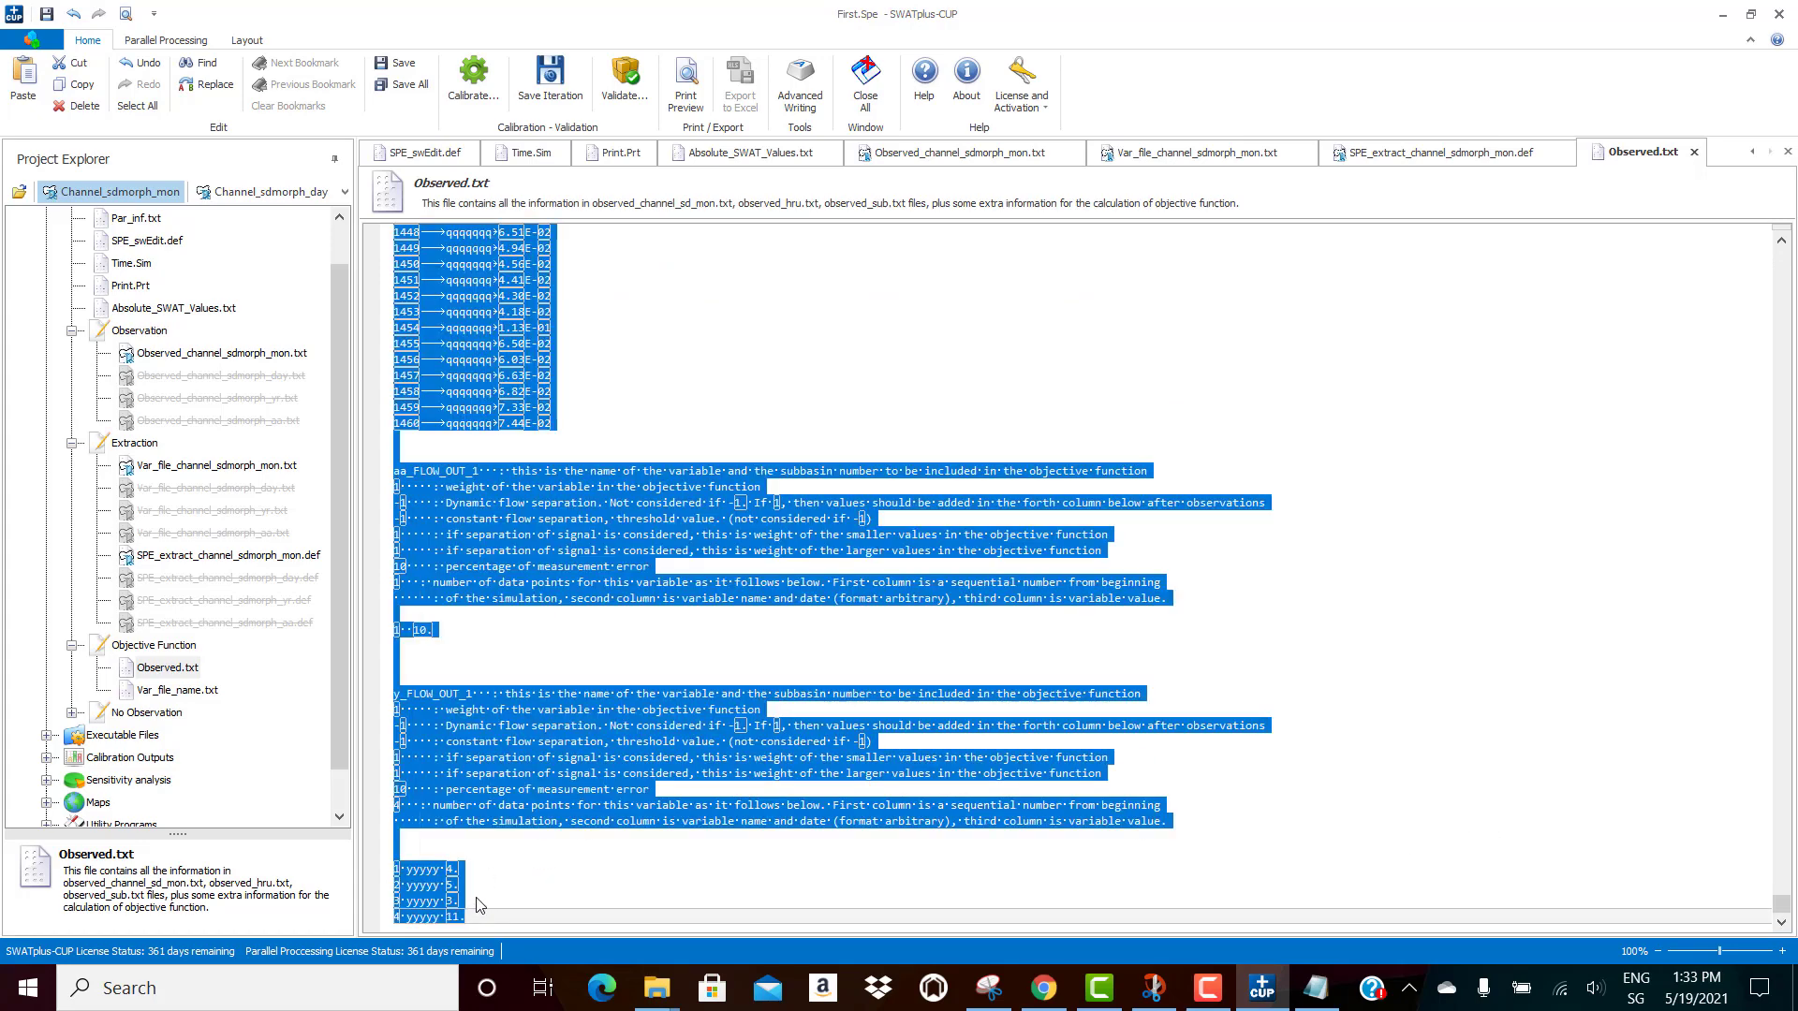
key(Delete)
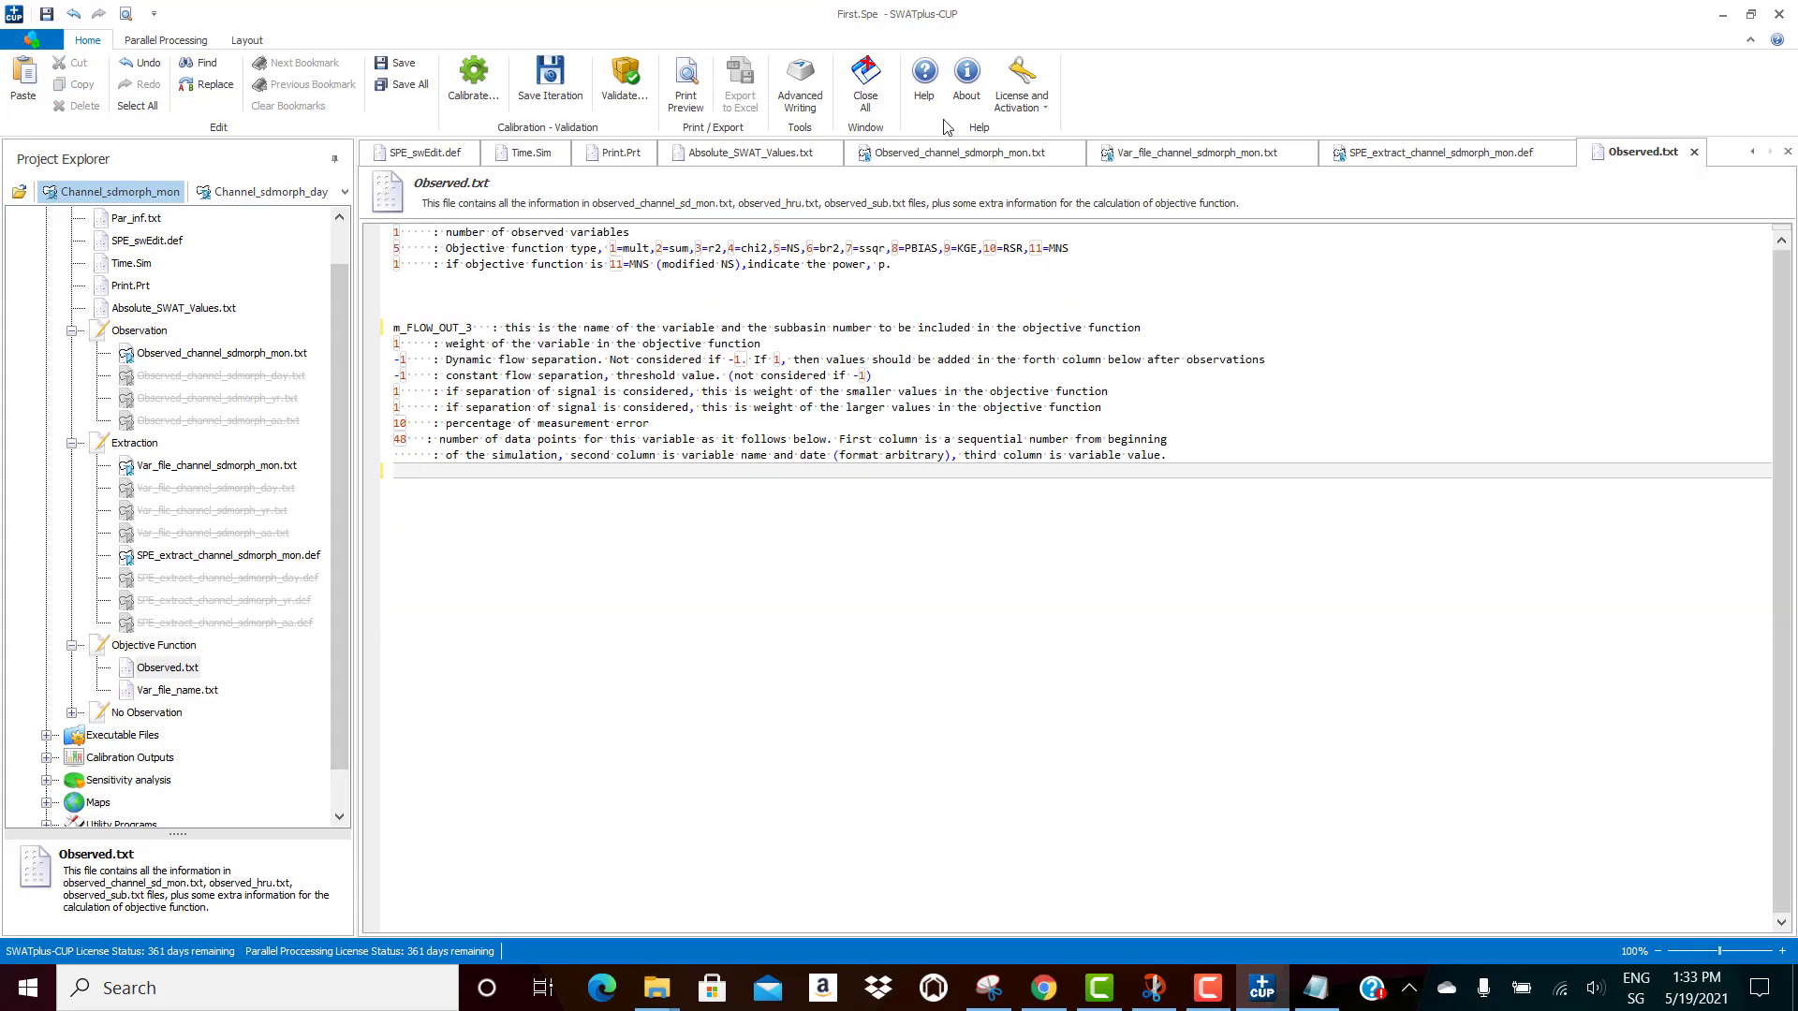
click(922, 155)
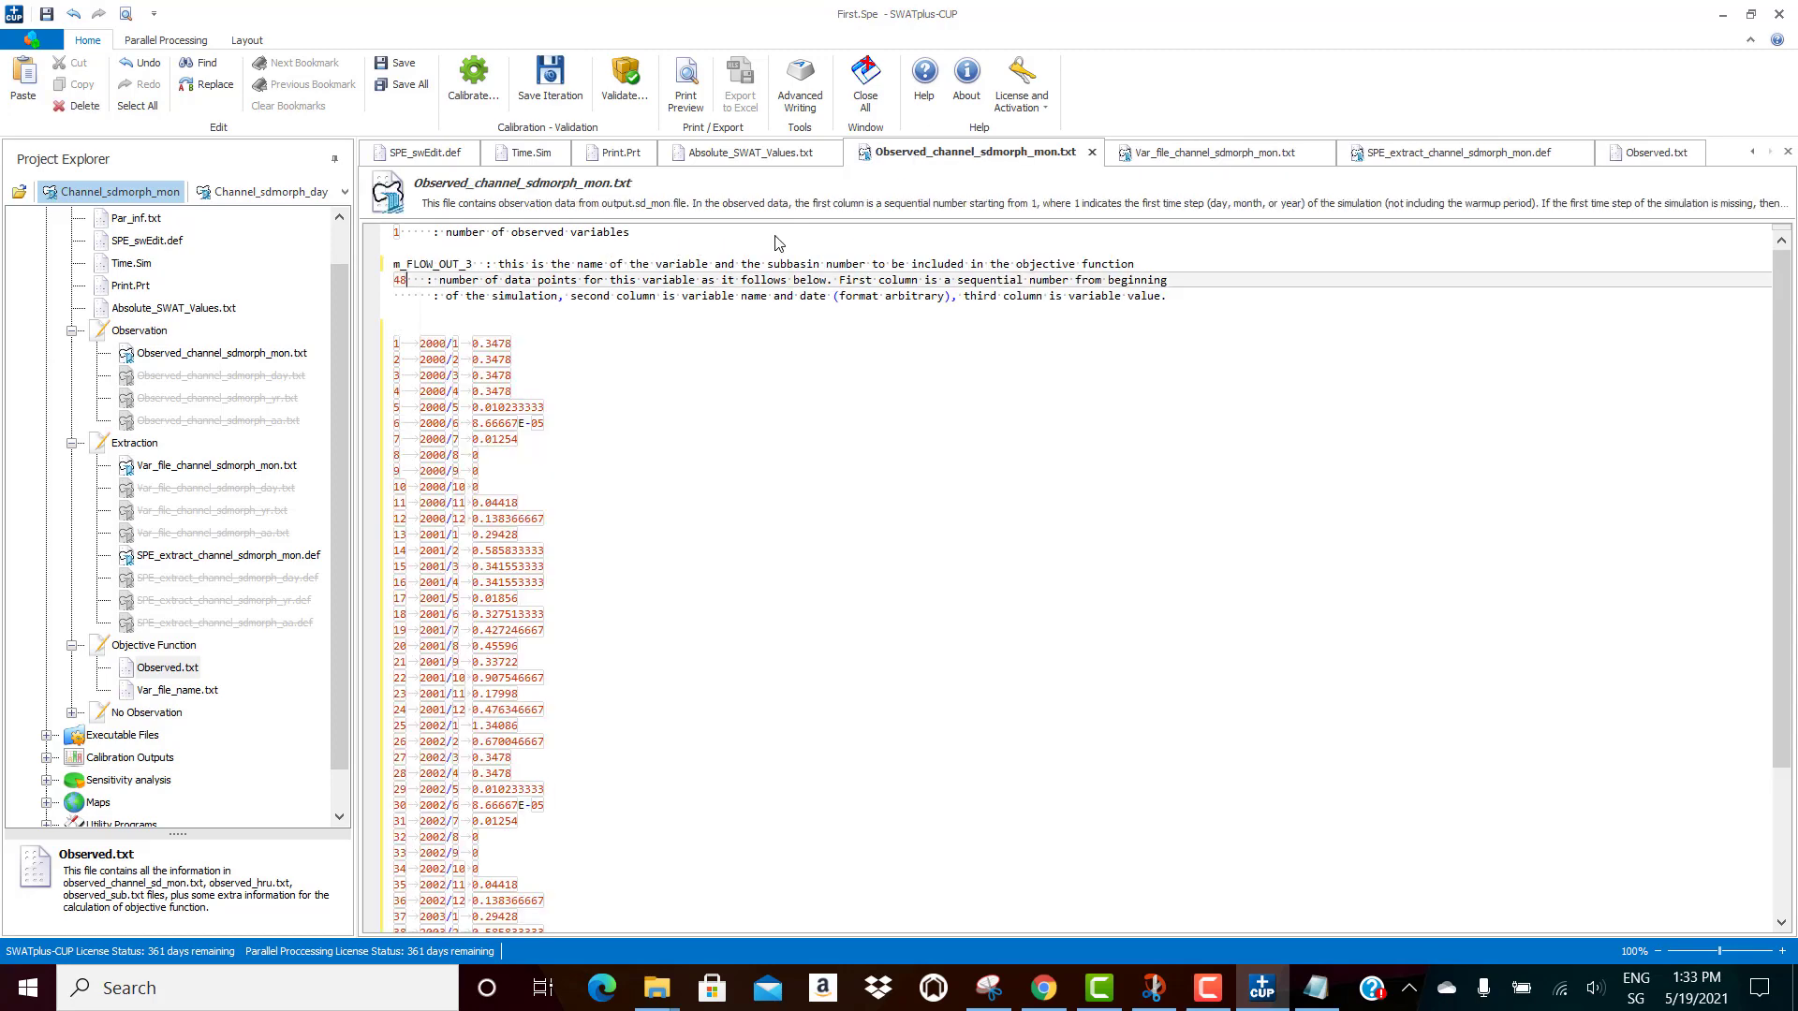
drag(395, 327, 397, 918)
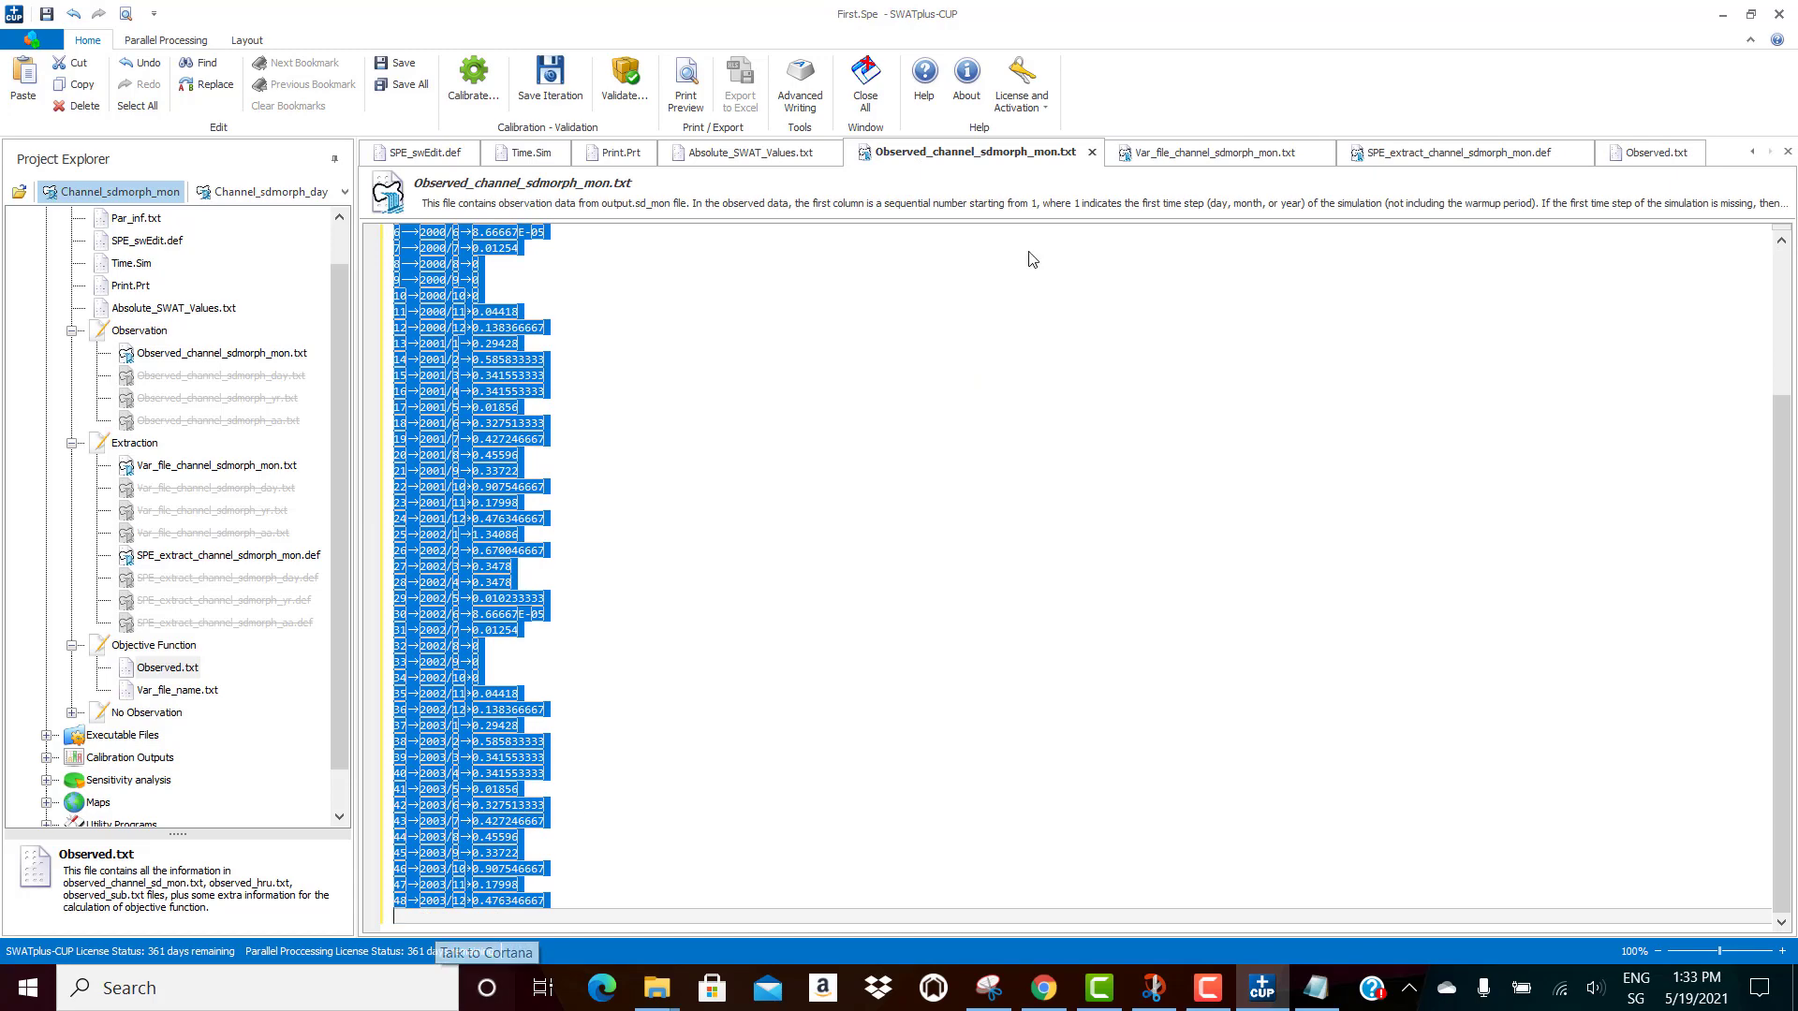
click(1646, 152)
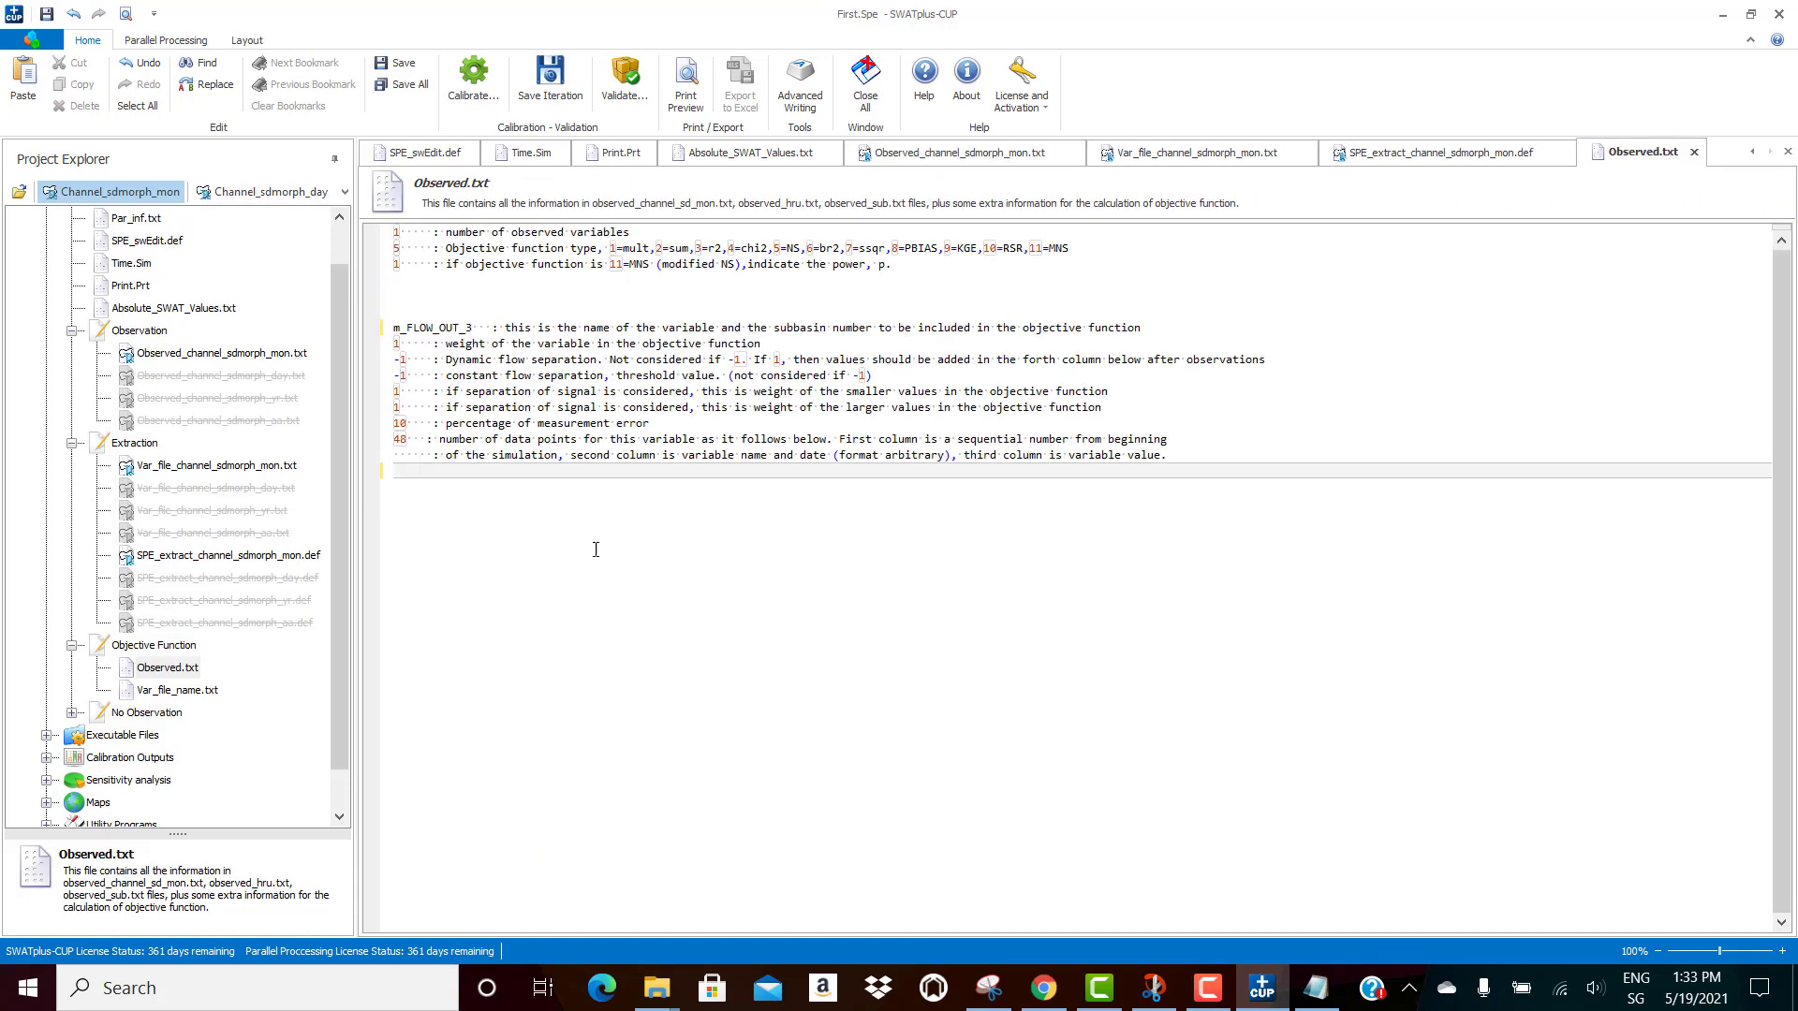
key(ctrl+v)
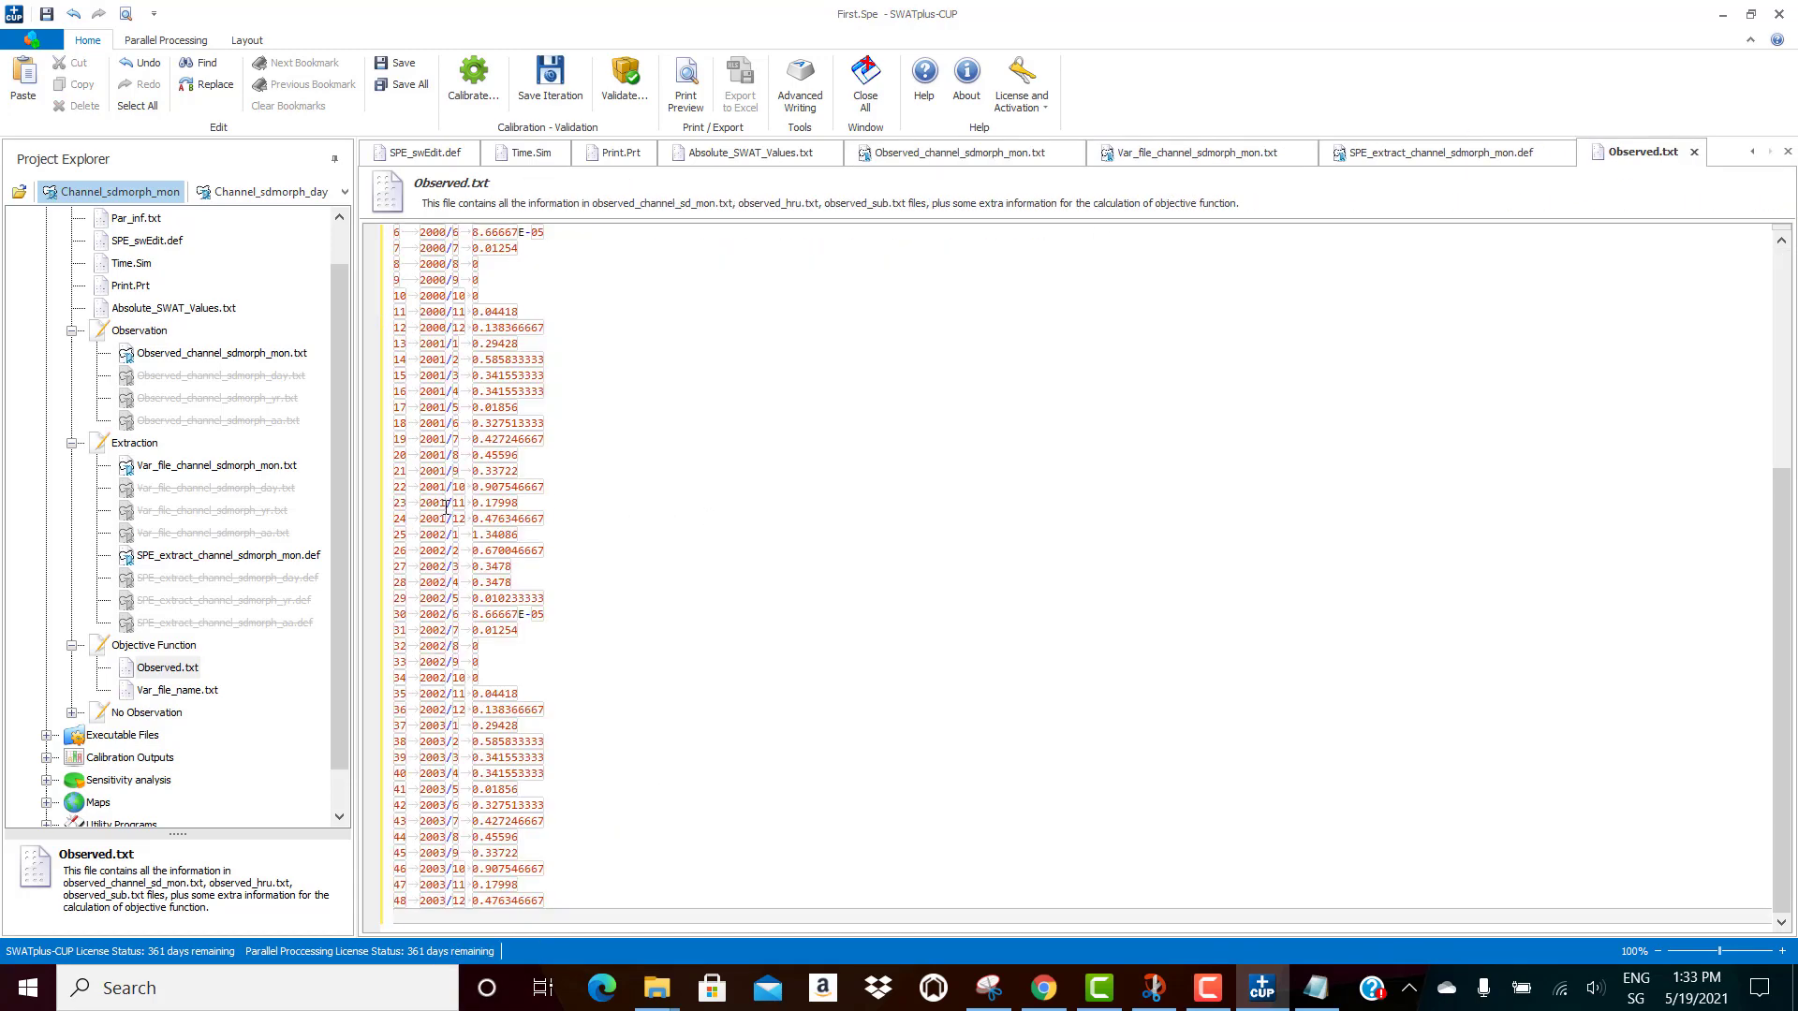
scroll(454, 482, up, 7)
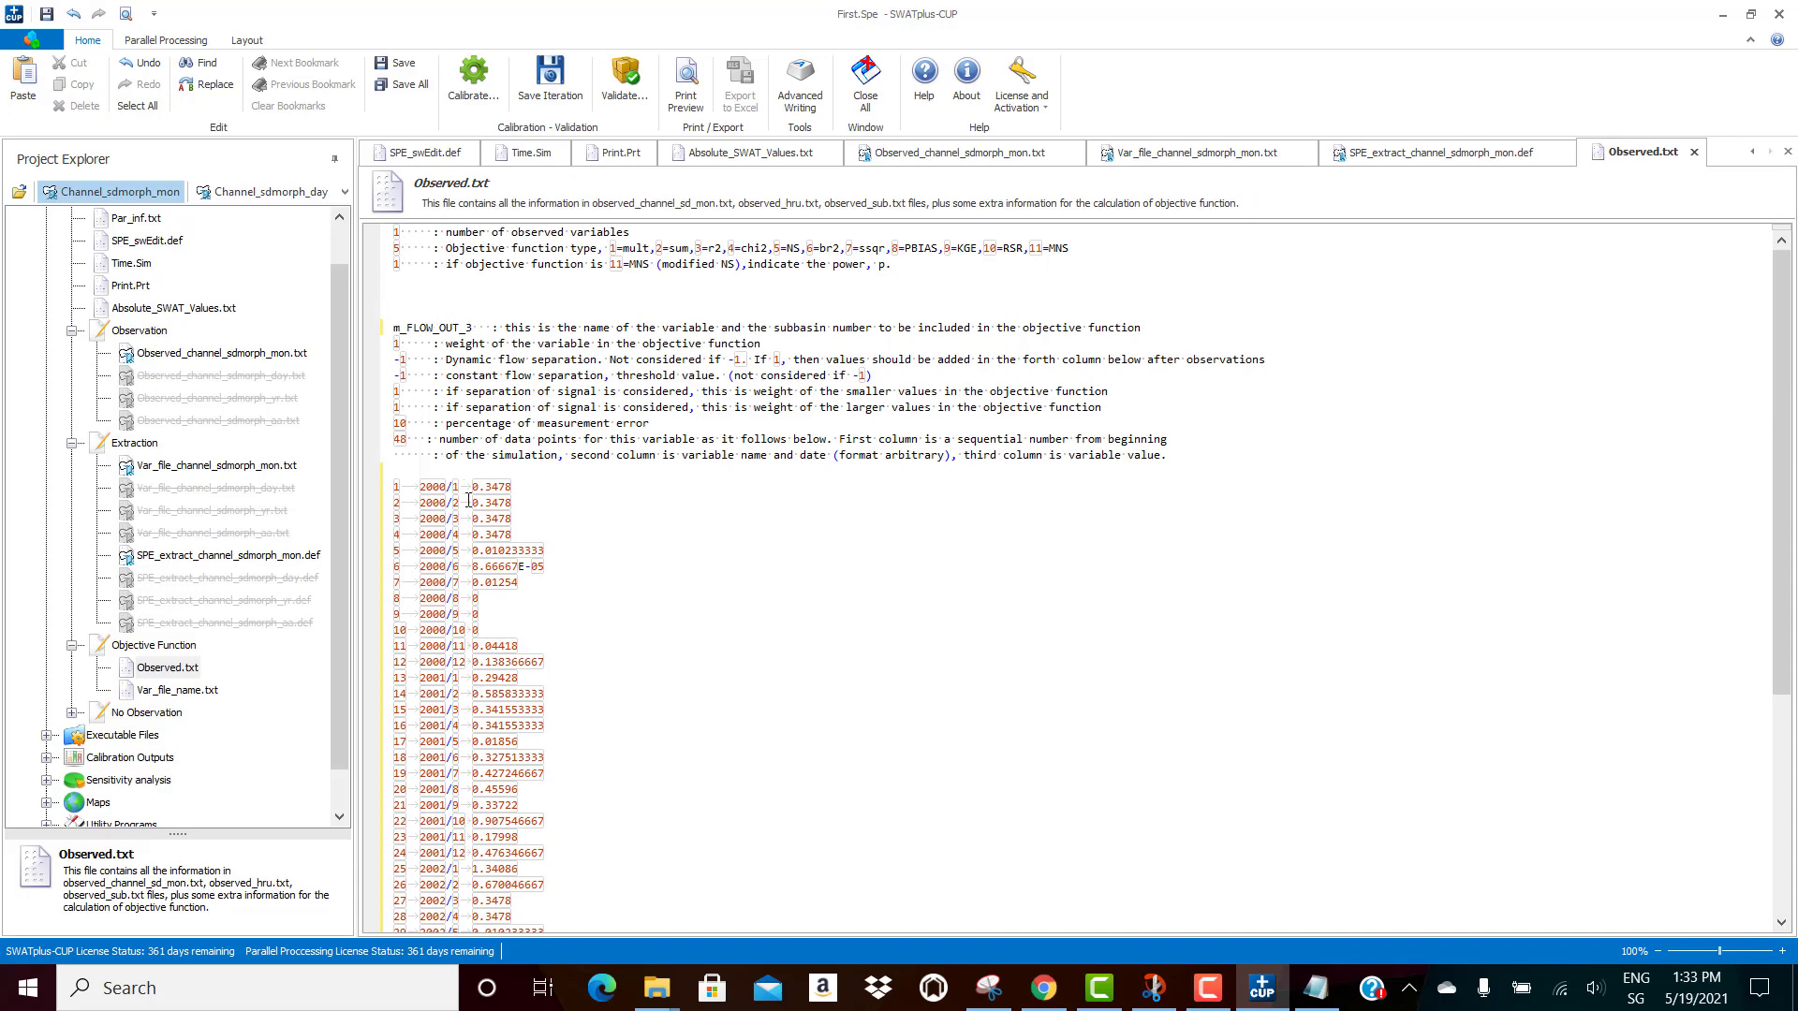
Step: Open SPE_extract_channel_sdmorph_mon.def and Var_file_name.txt, checking that it lists m_FLOW_OUT_3.txt
double_click(195, 565)
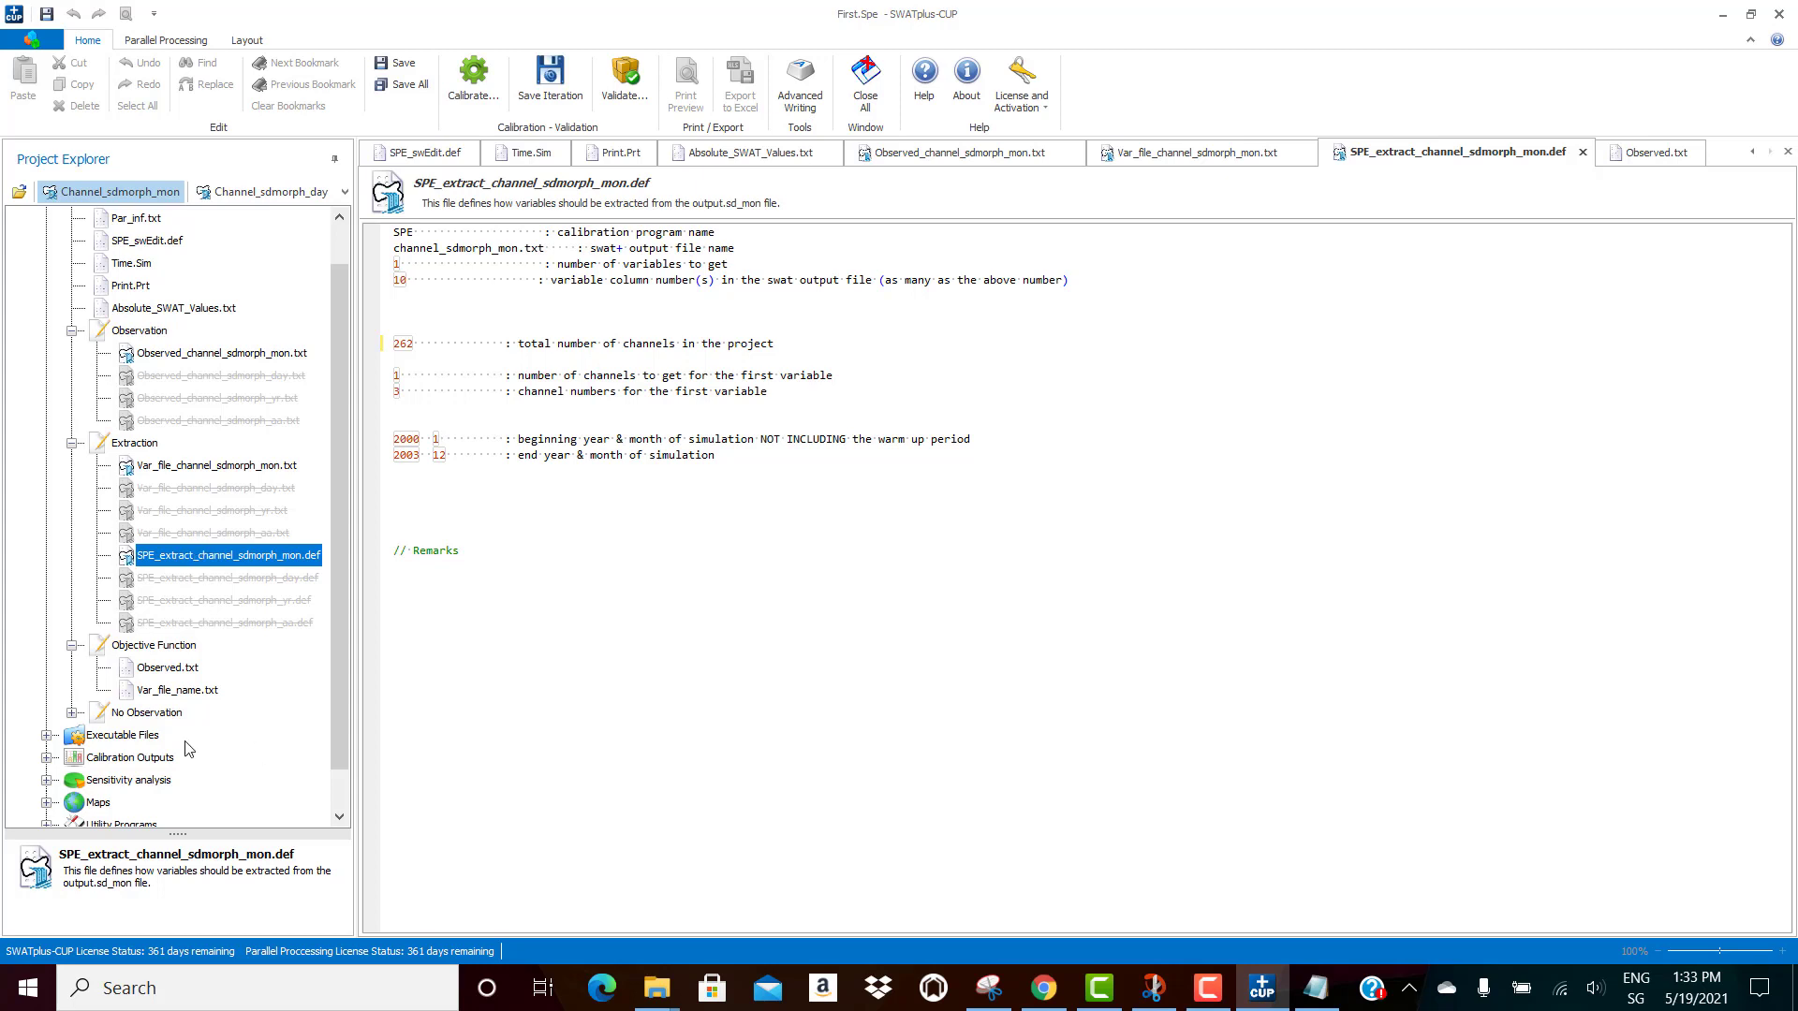
double_click(190, 692)
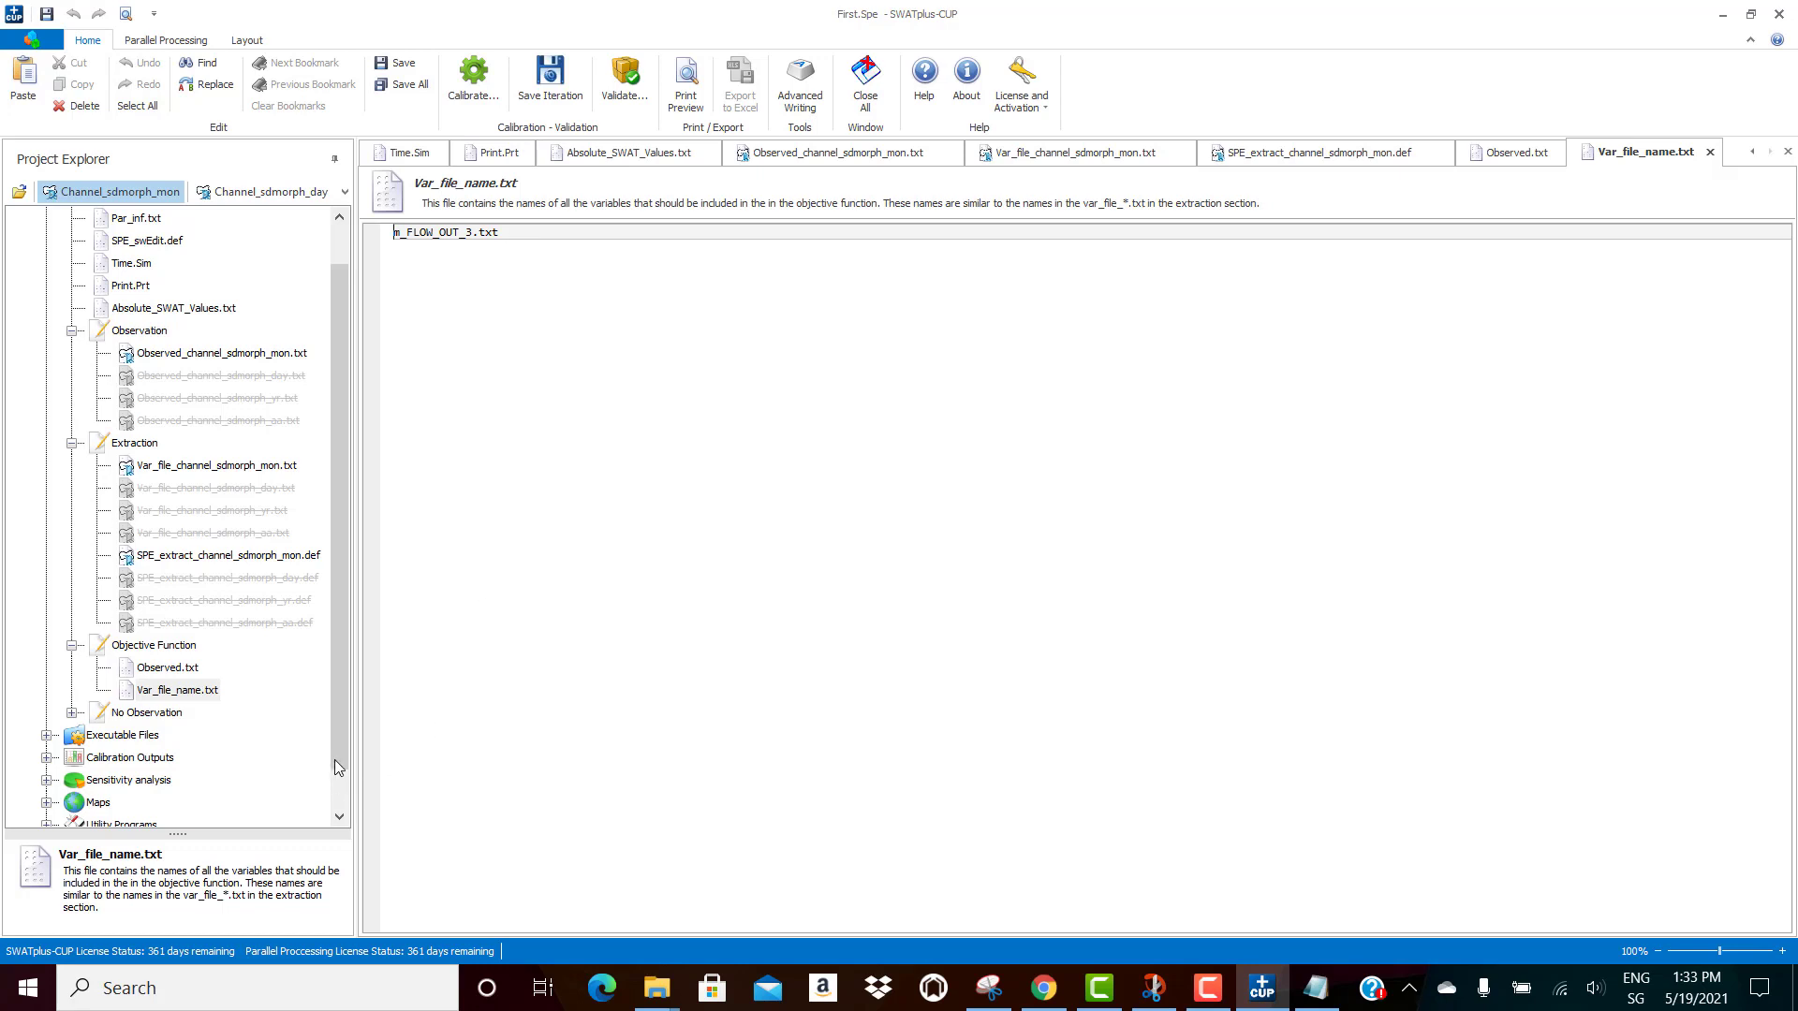
drag(340, 736, 335, 799)
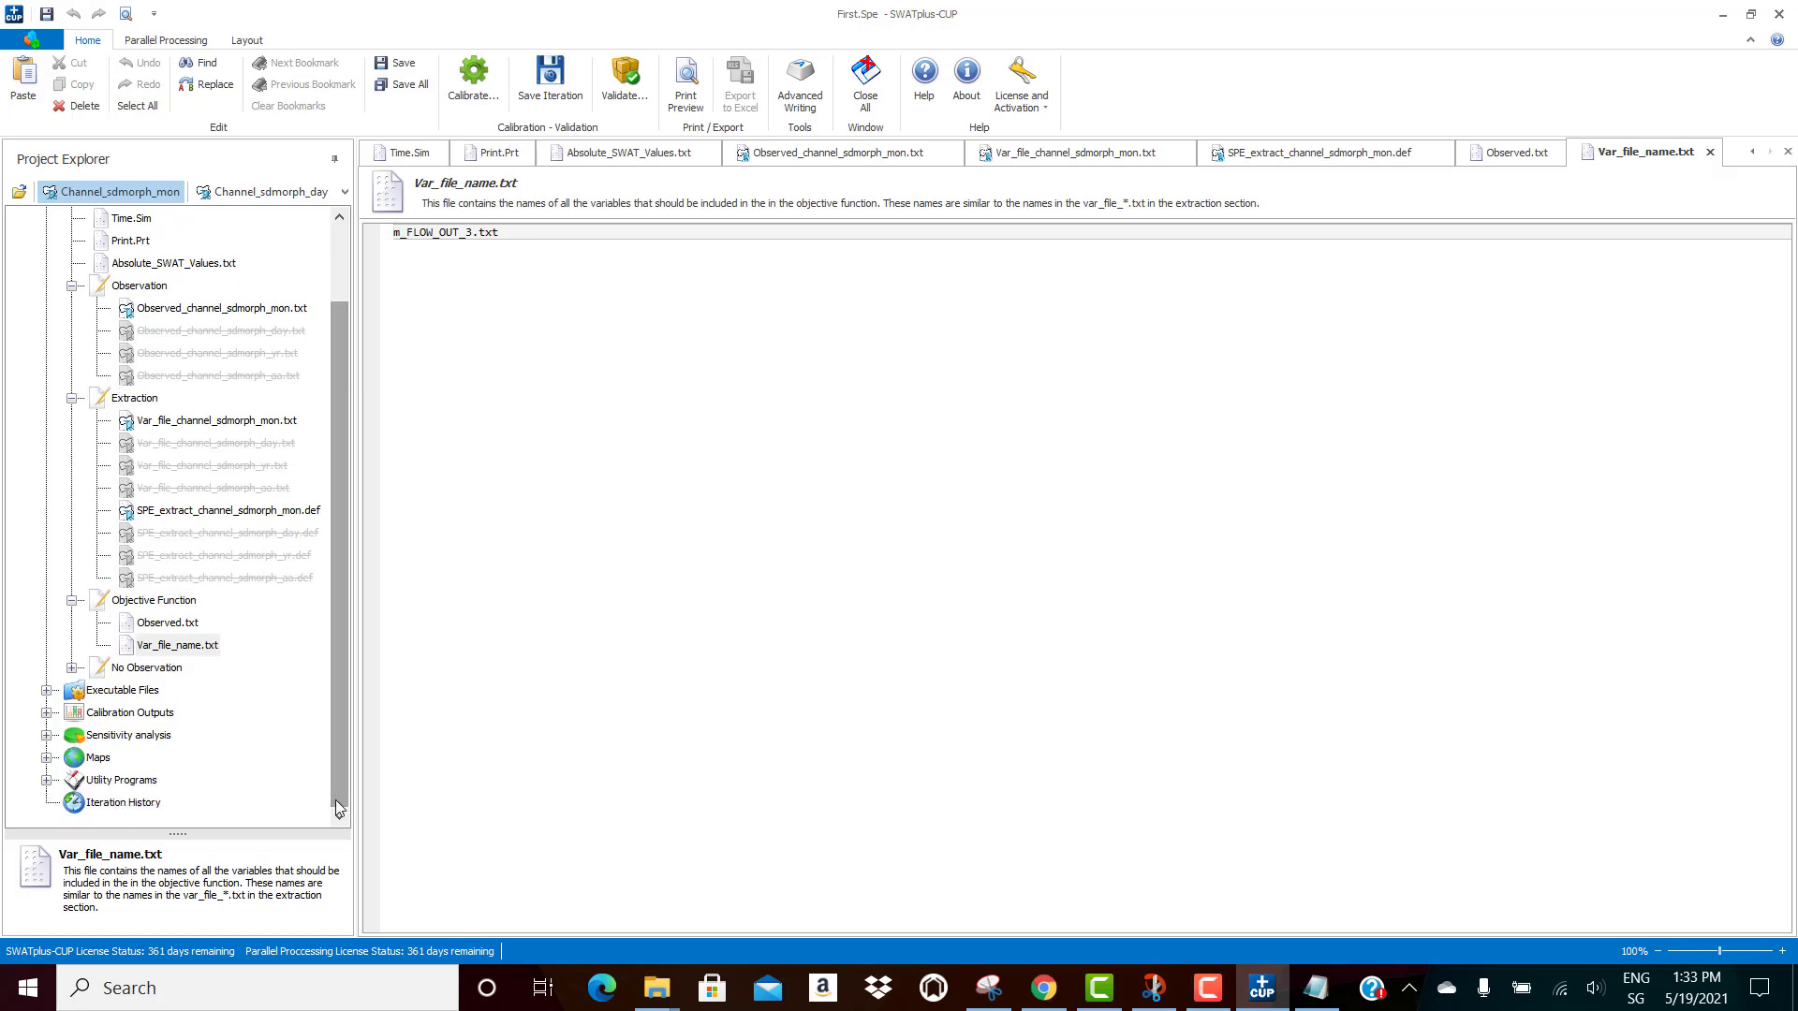
Step: In Extract_channel_sdmorph_mon_No_Obs.def, change the total channel count from 1015 to 262
click(72, 668)
click(150, 668)
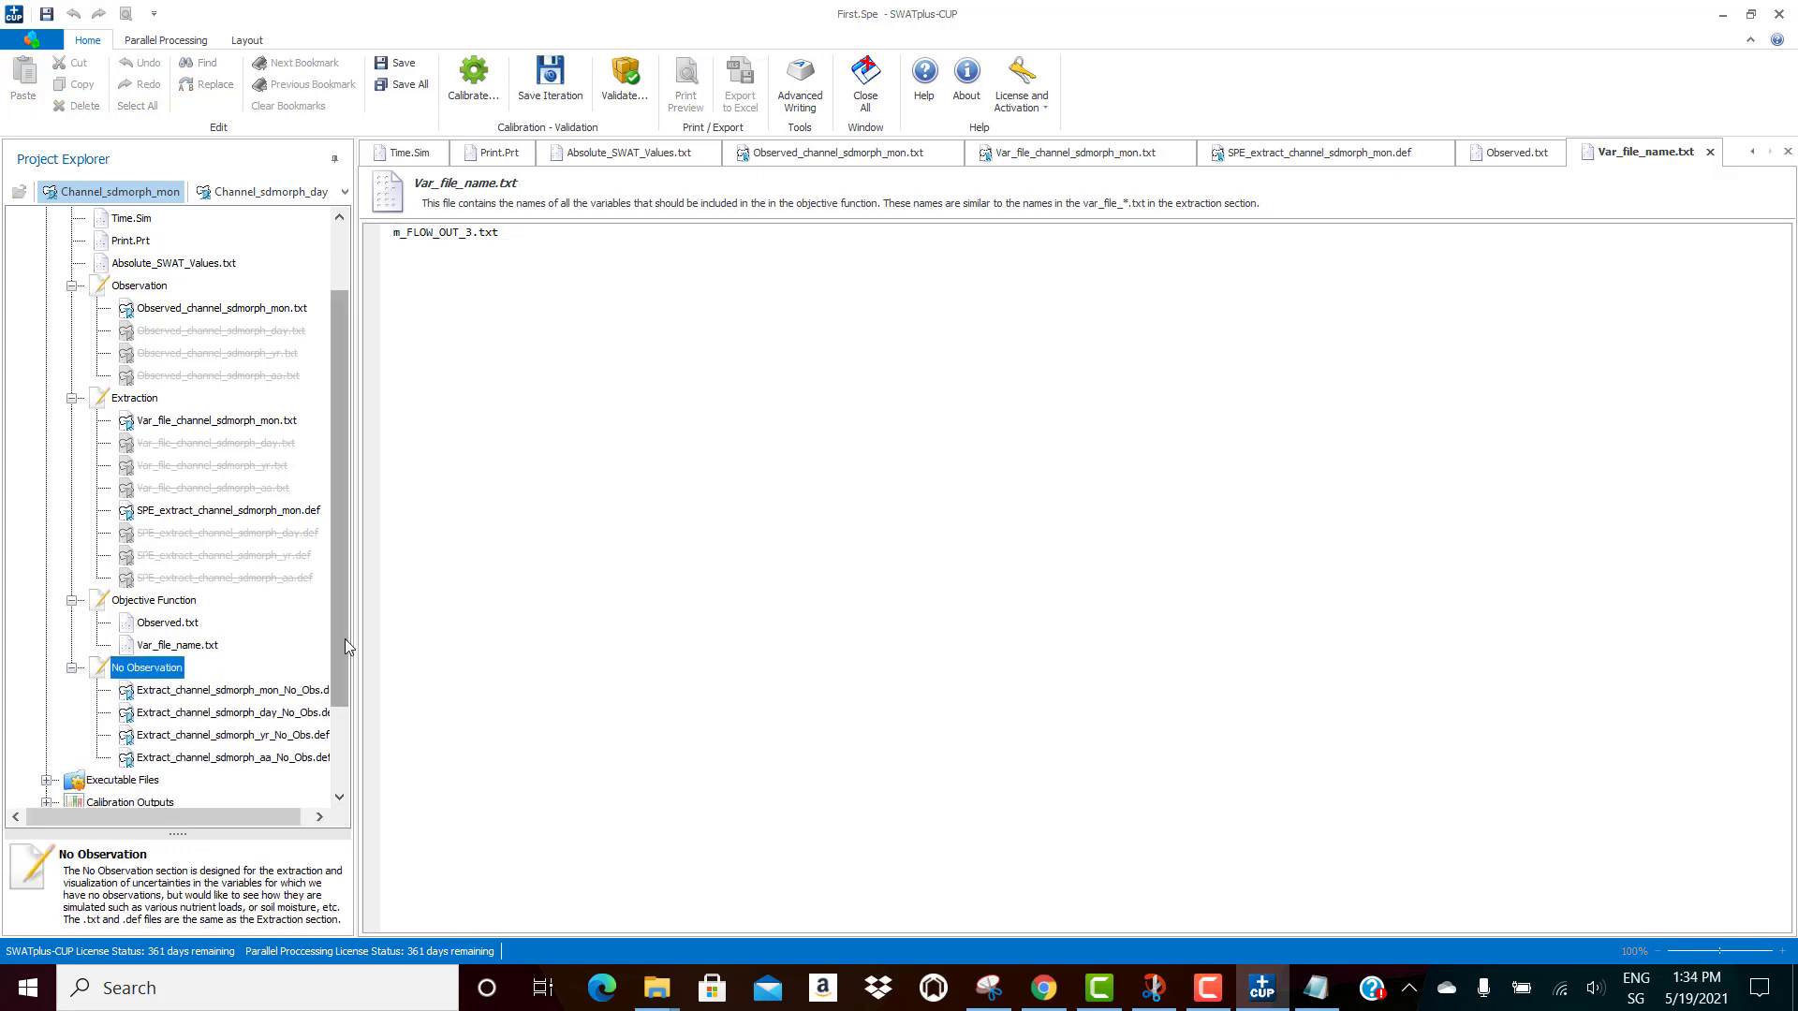
drag(344, 646, 345, 727)
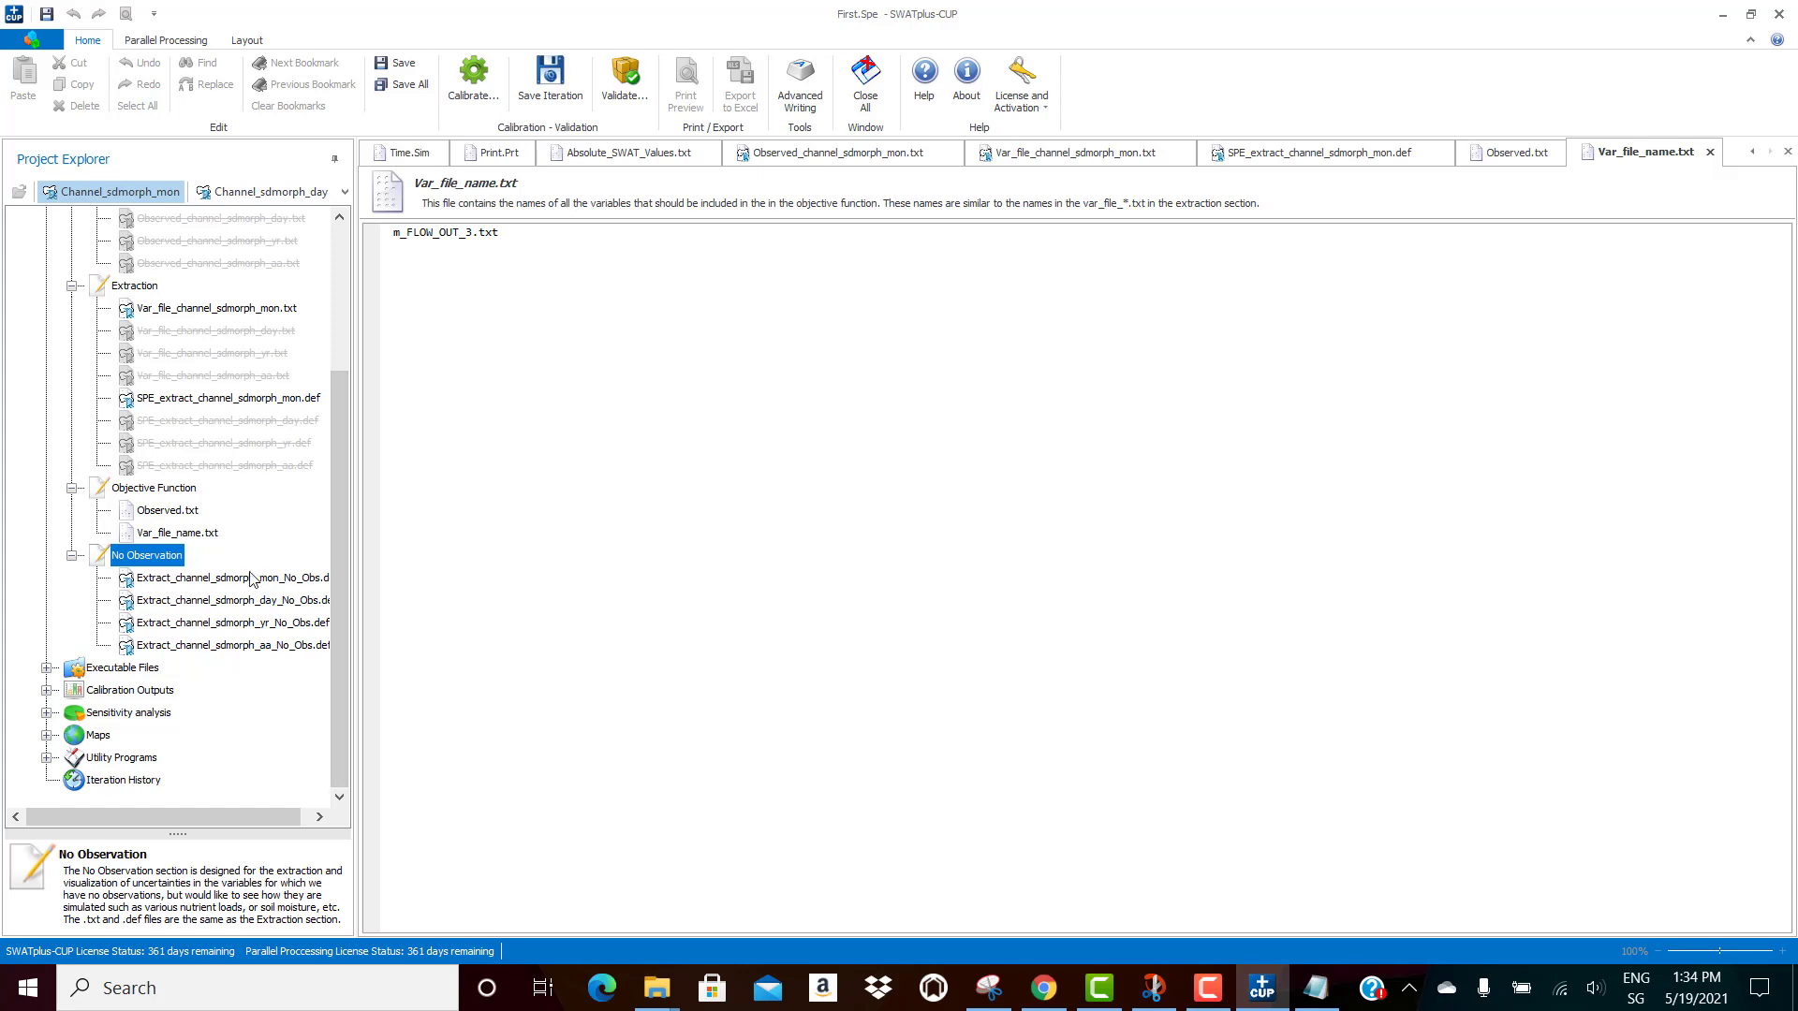
double_click(249, 579)
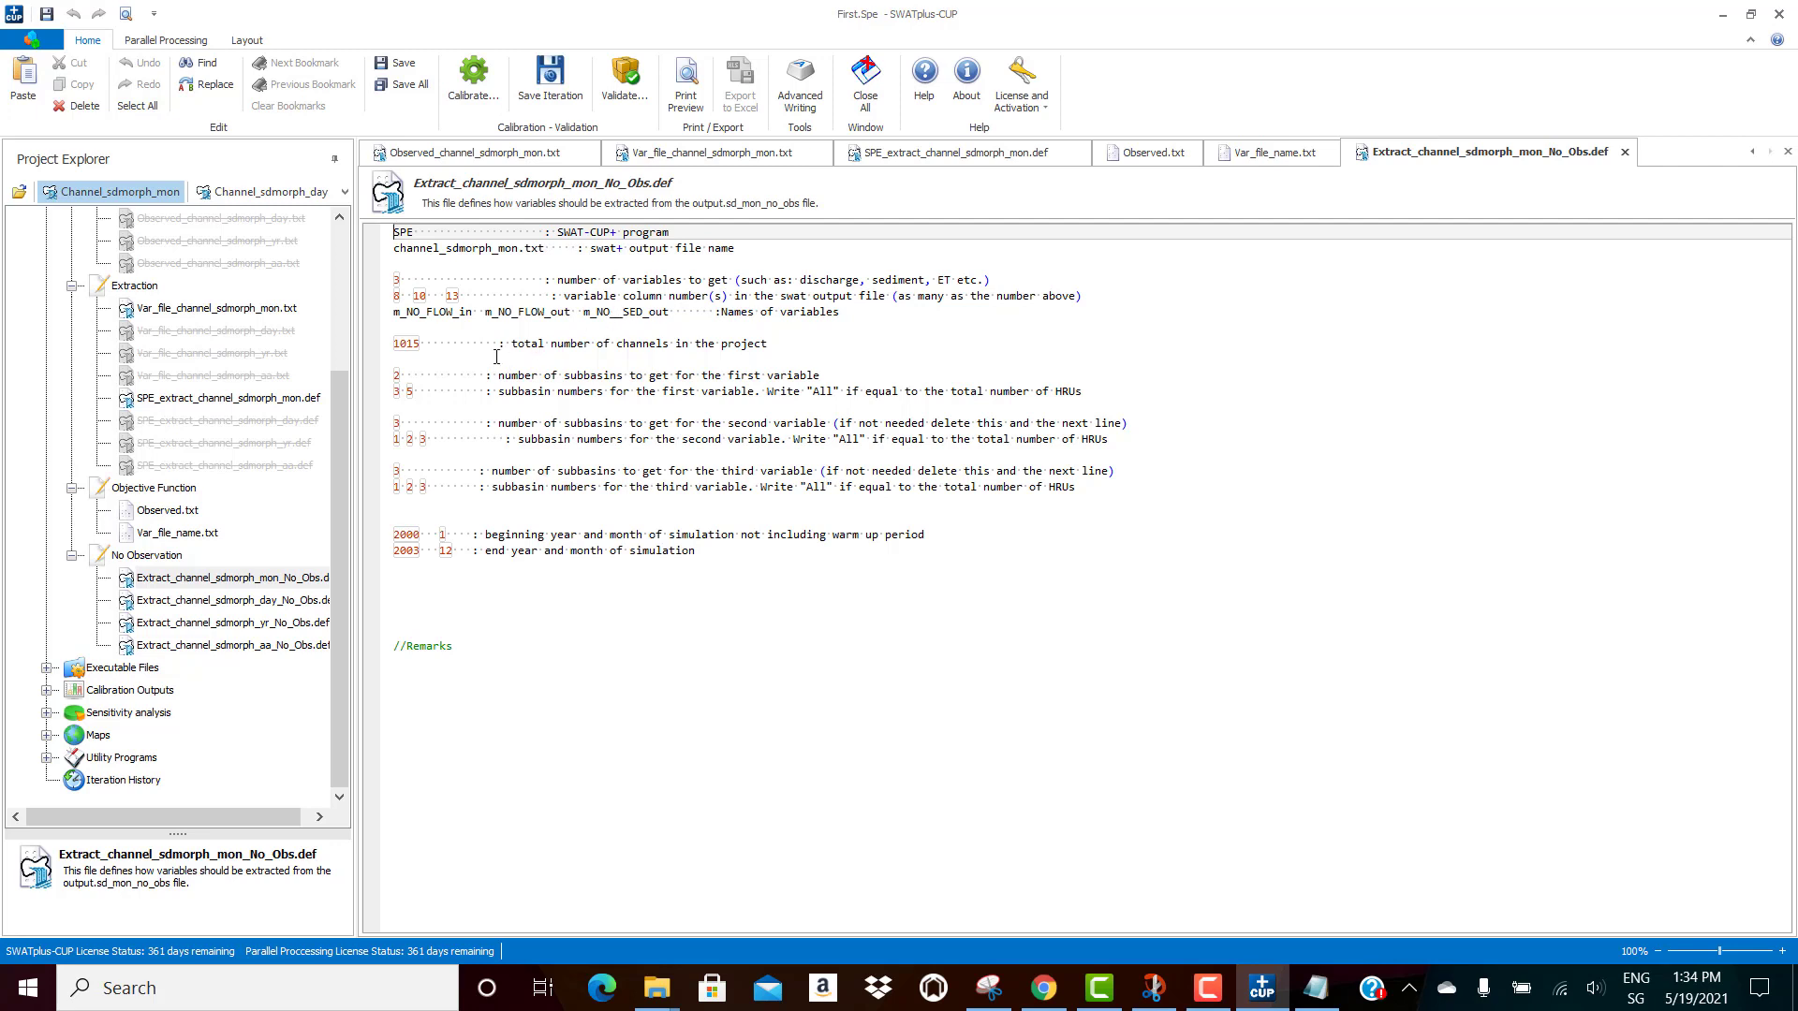
drag(421, 343, 390, 348)
text(262)
click(418, 376)
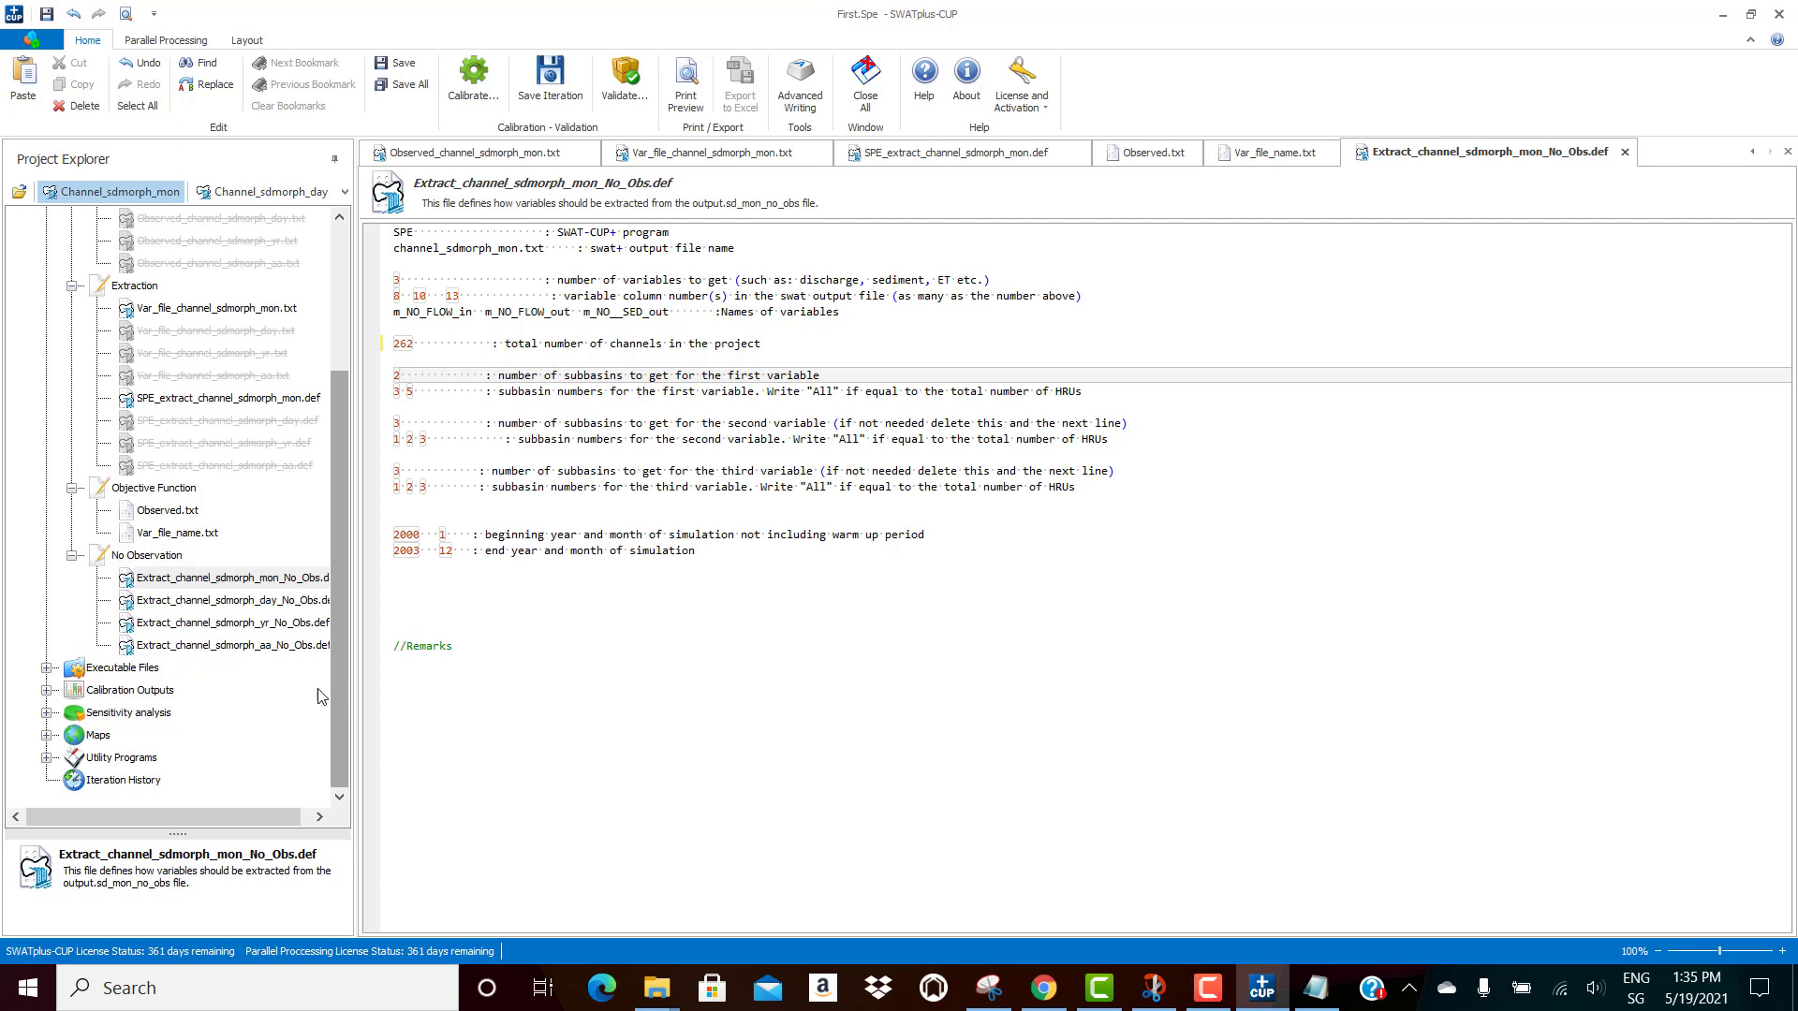
Step: View the SPE_pre.bat, SPE_run.bat and SPE_post.bat batch files under Executable Files
click(44, 671)
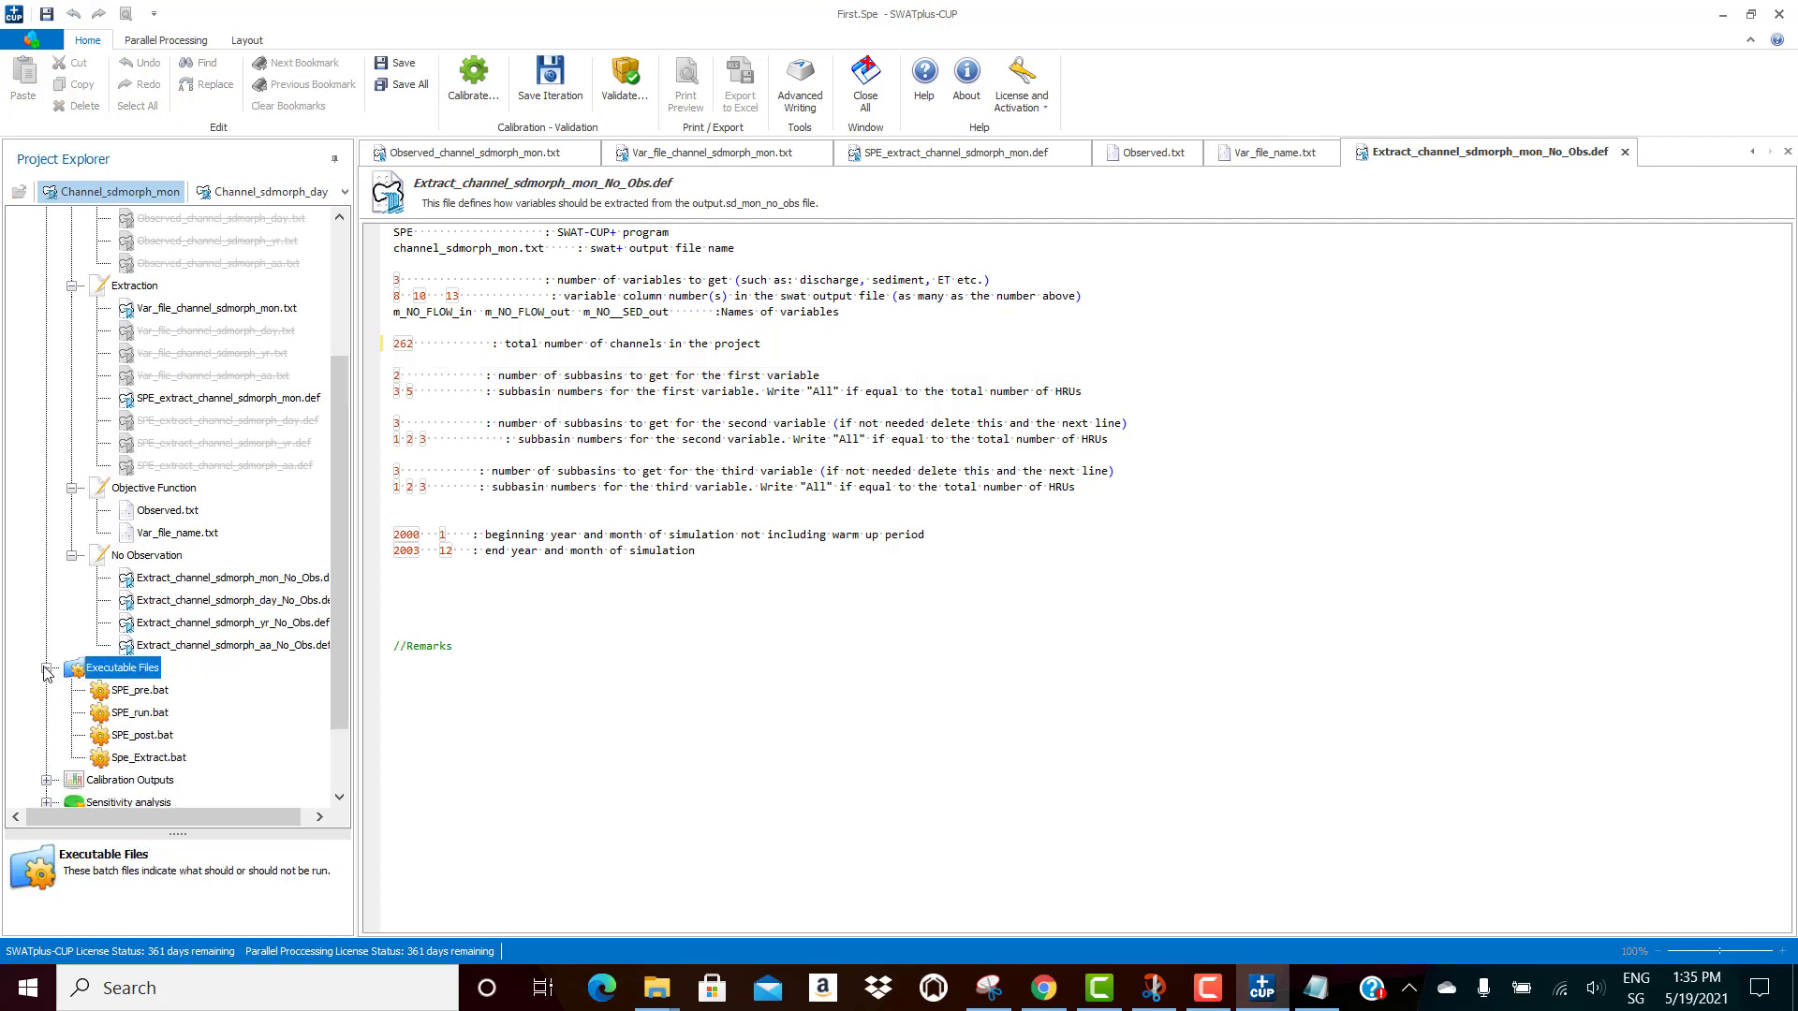
scroll(339, 646, down, 2)
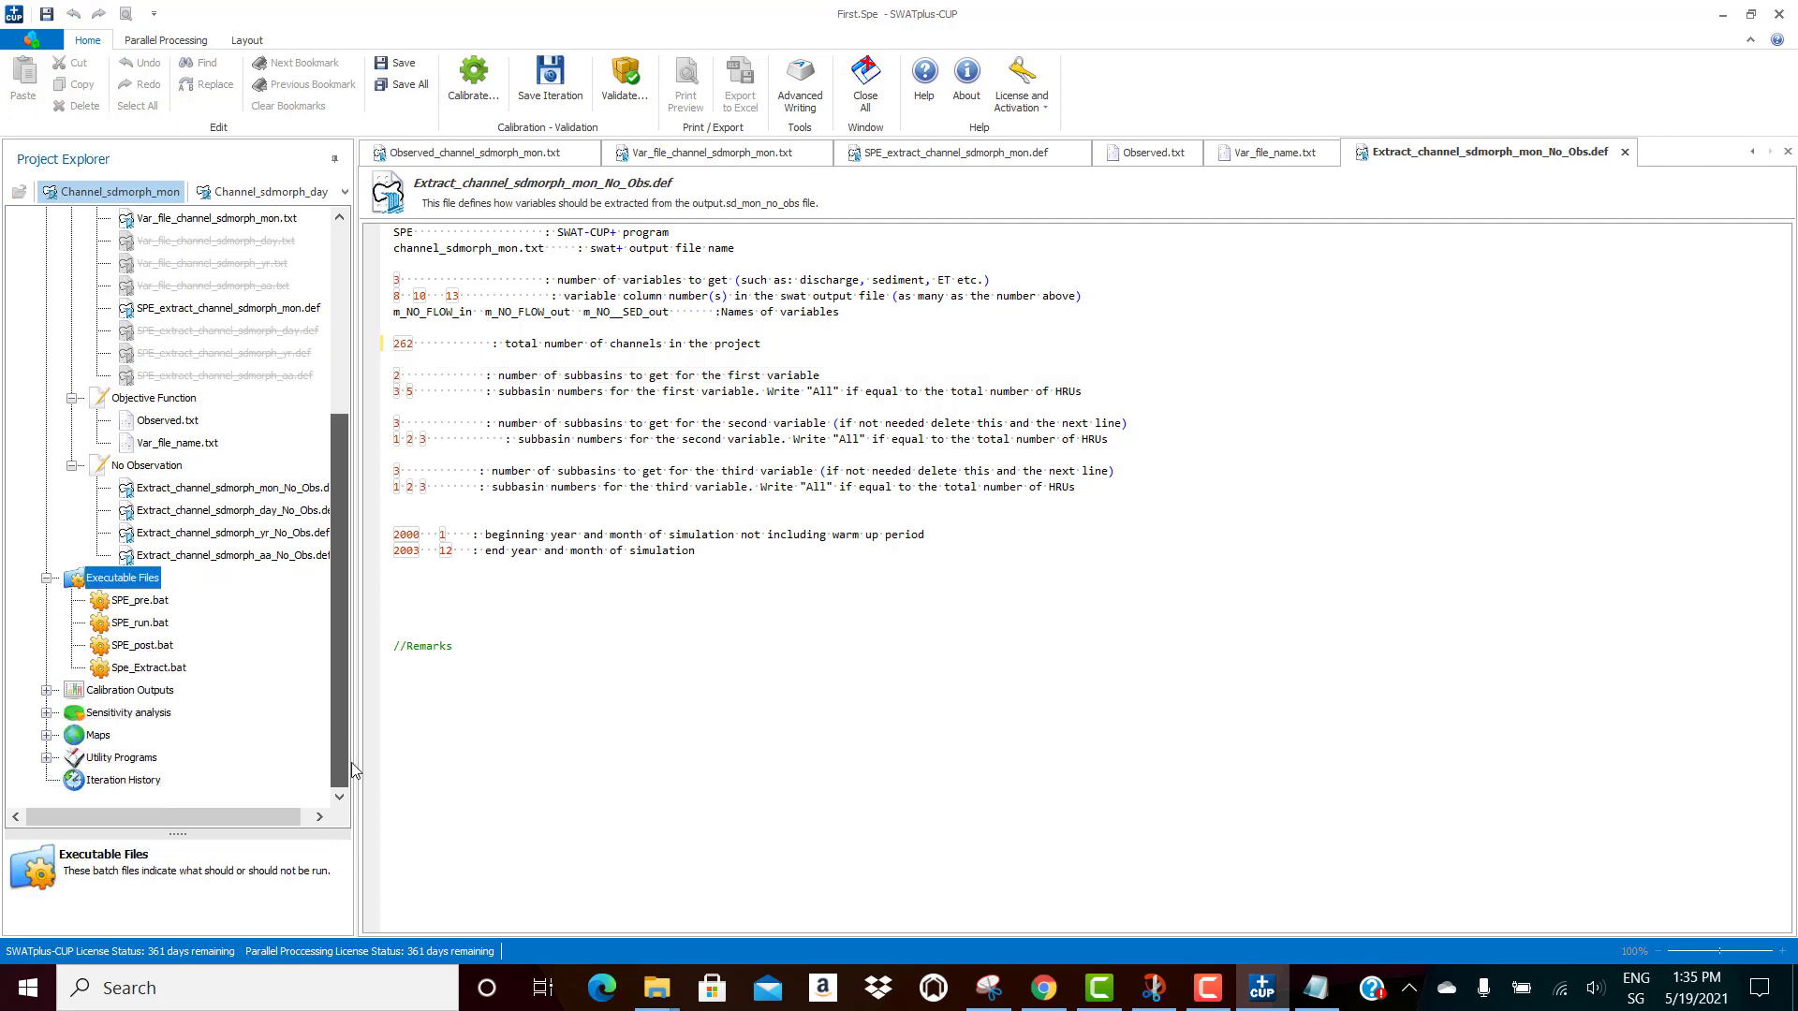
double_click(150, 603)
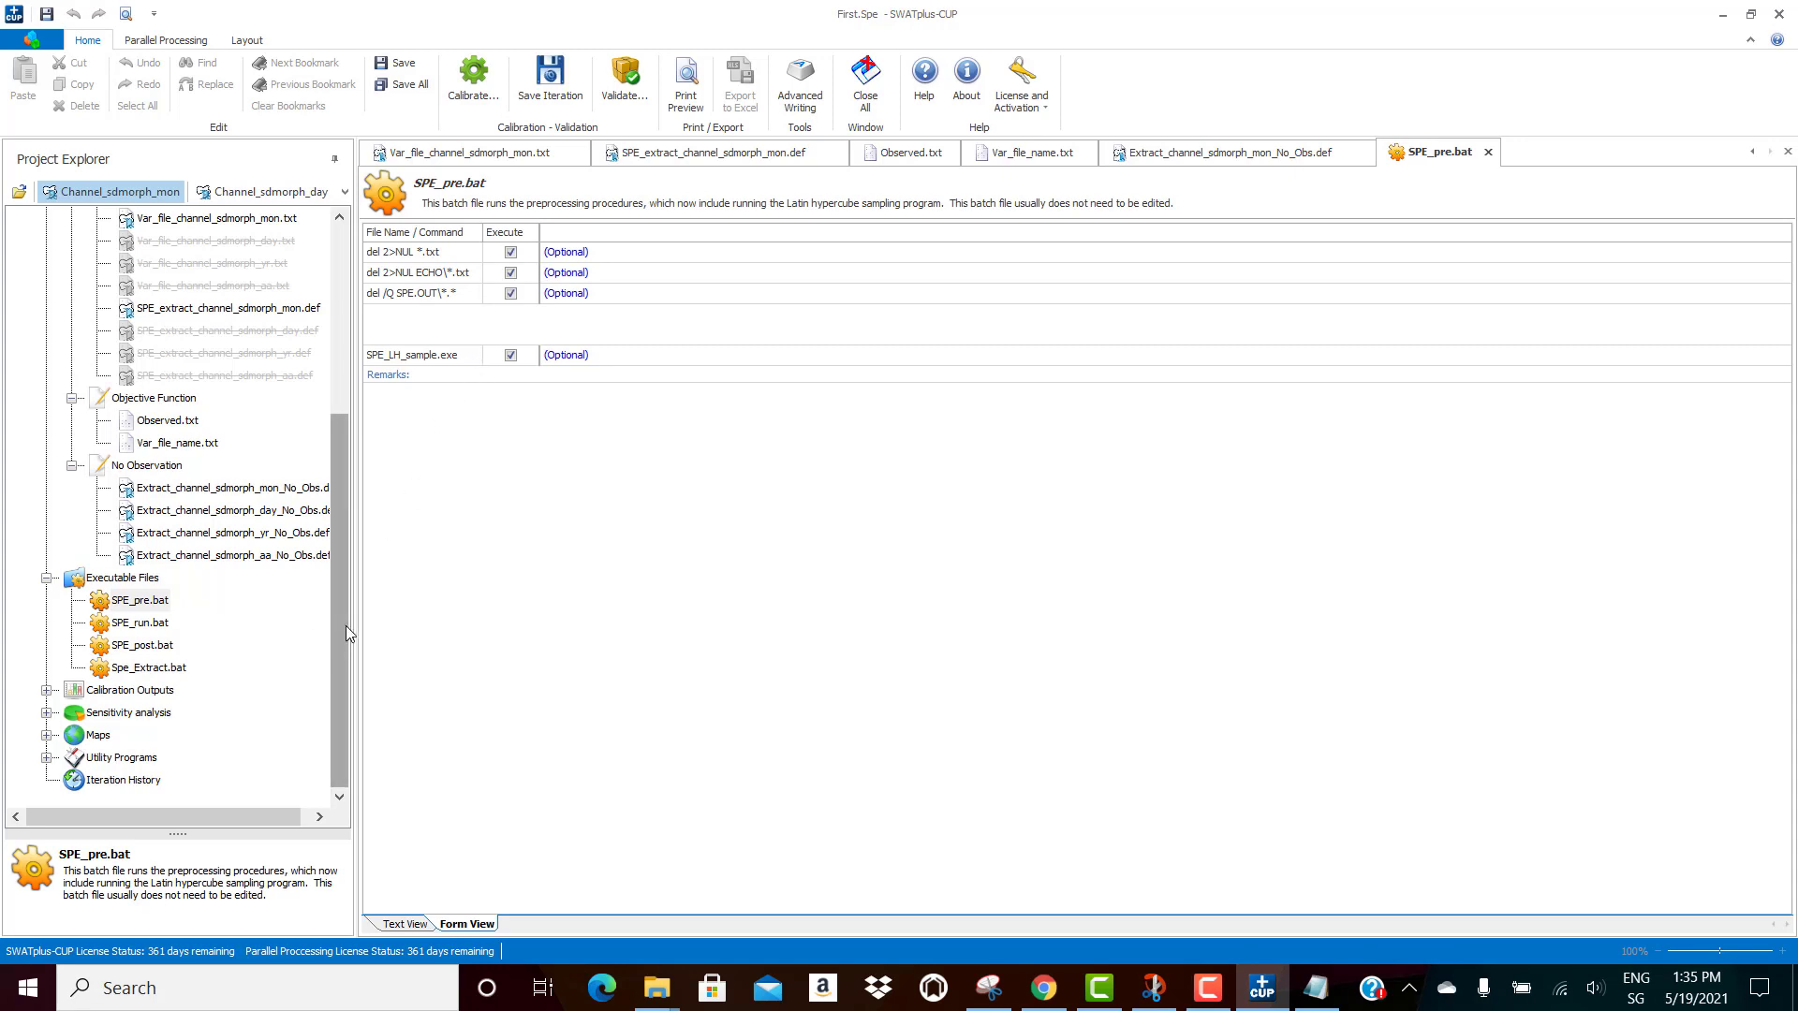
click(139, 623)
double_click(139, 624)
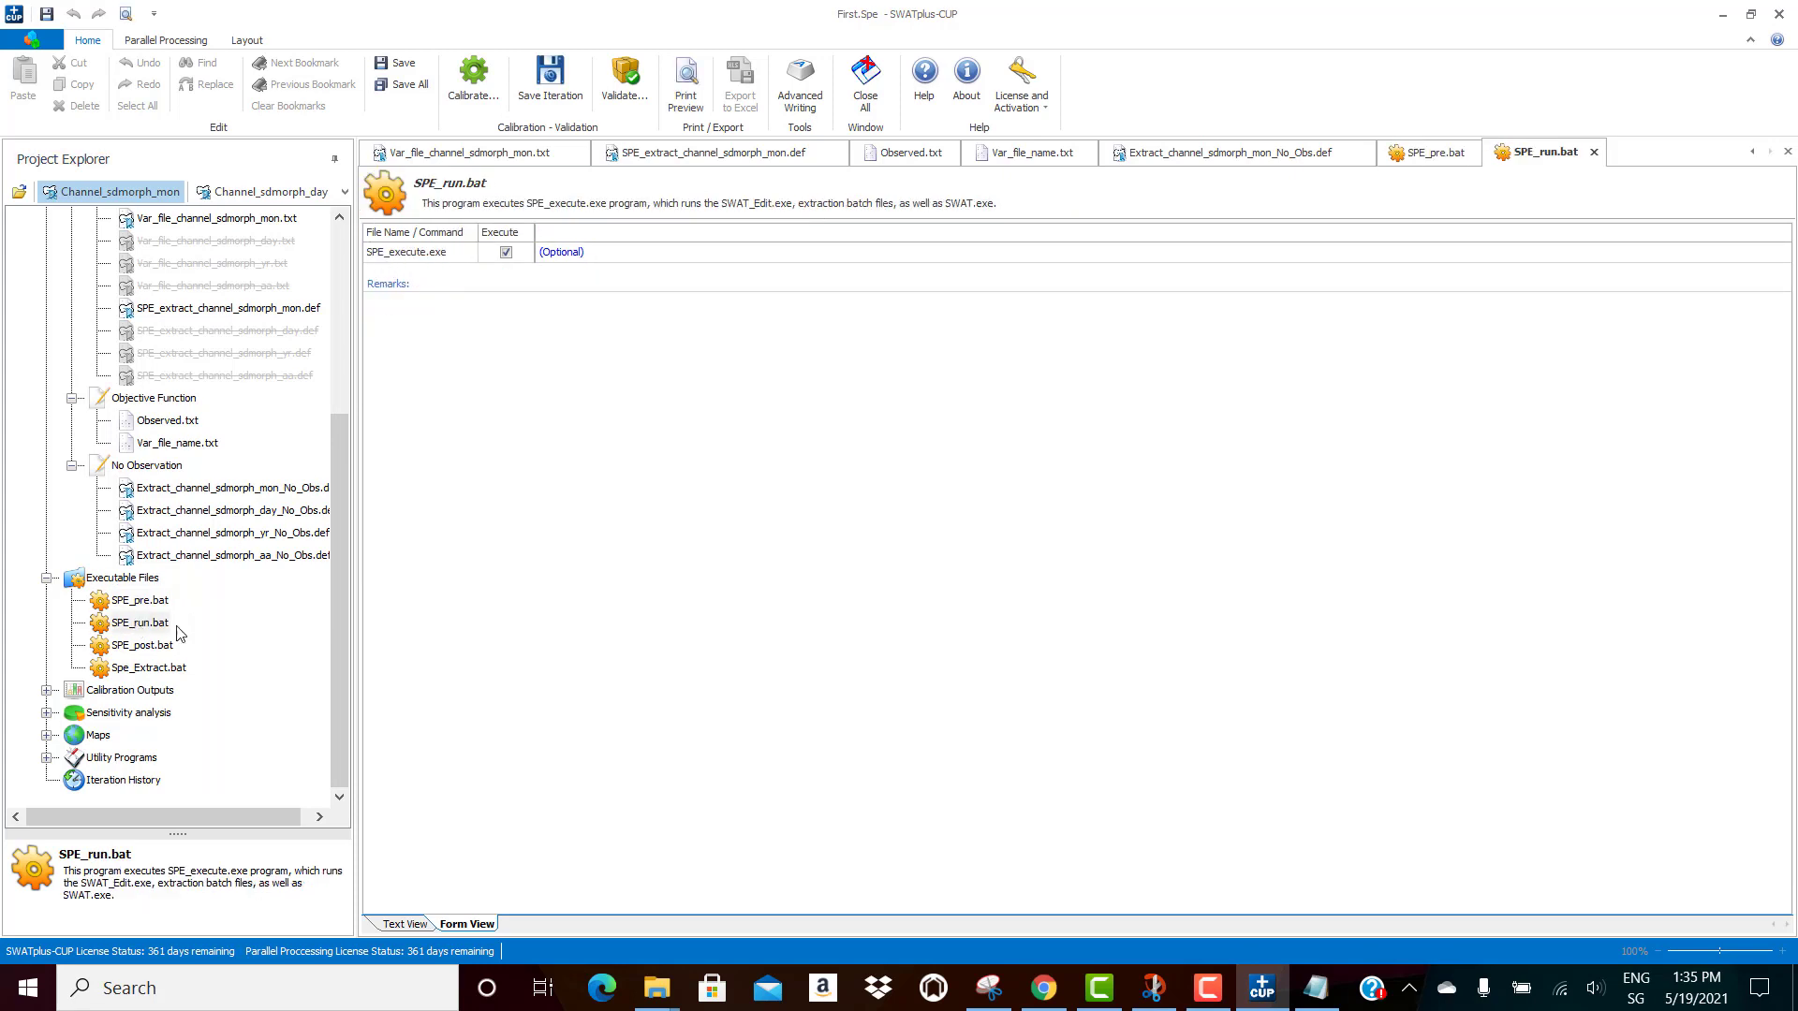
double_click(126, 649)
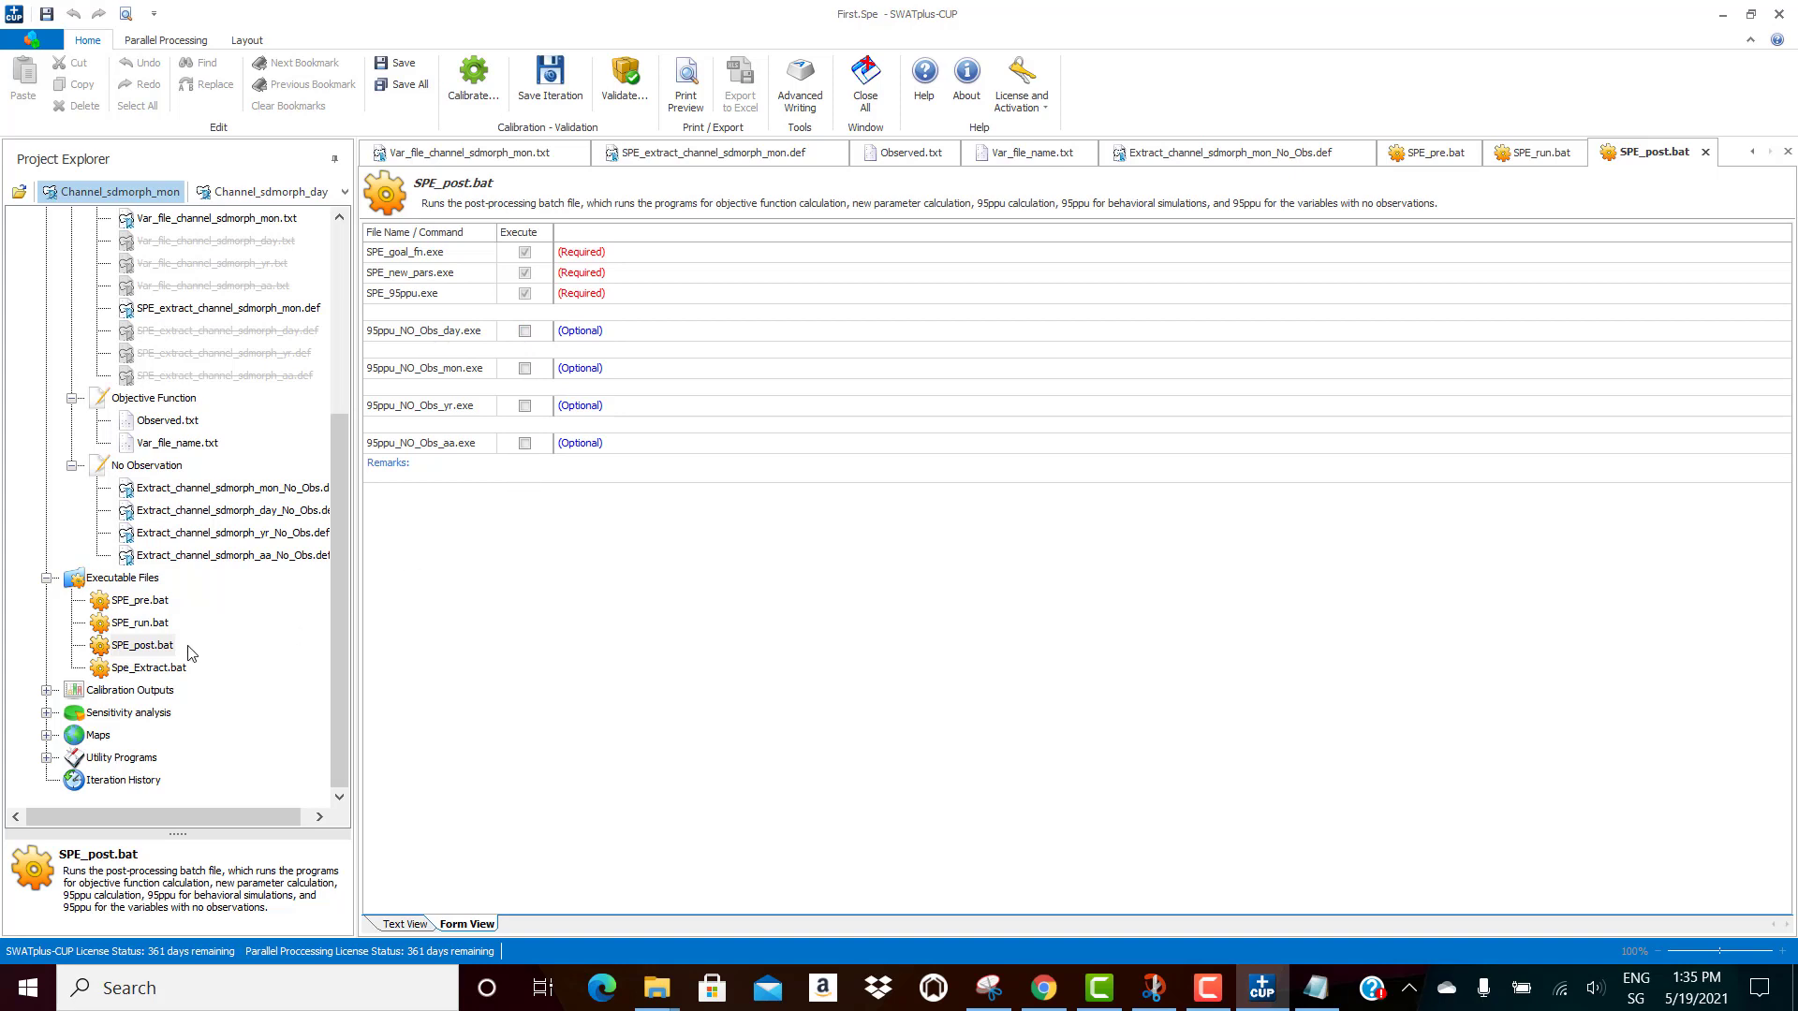
Step: Review Spe_Extract.bat's extraction programs, then close all open project files
click(169, 670)
double_click(167, 669)
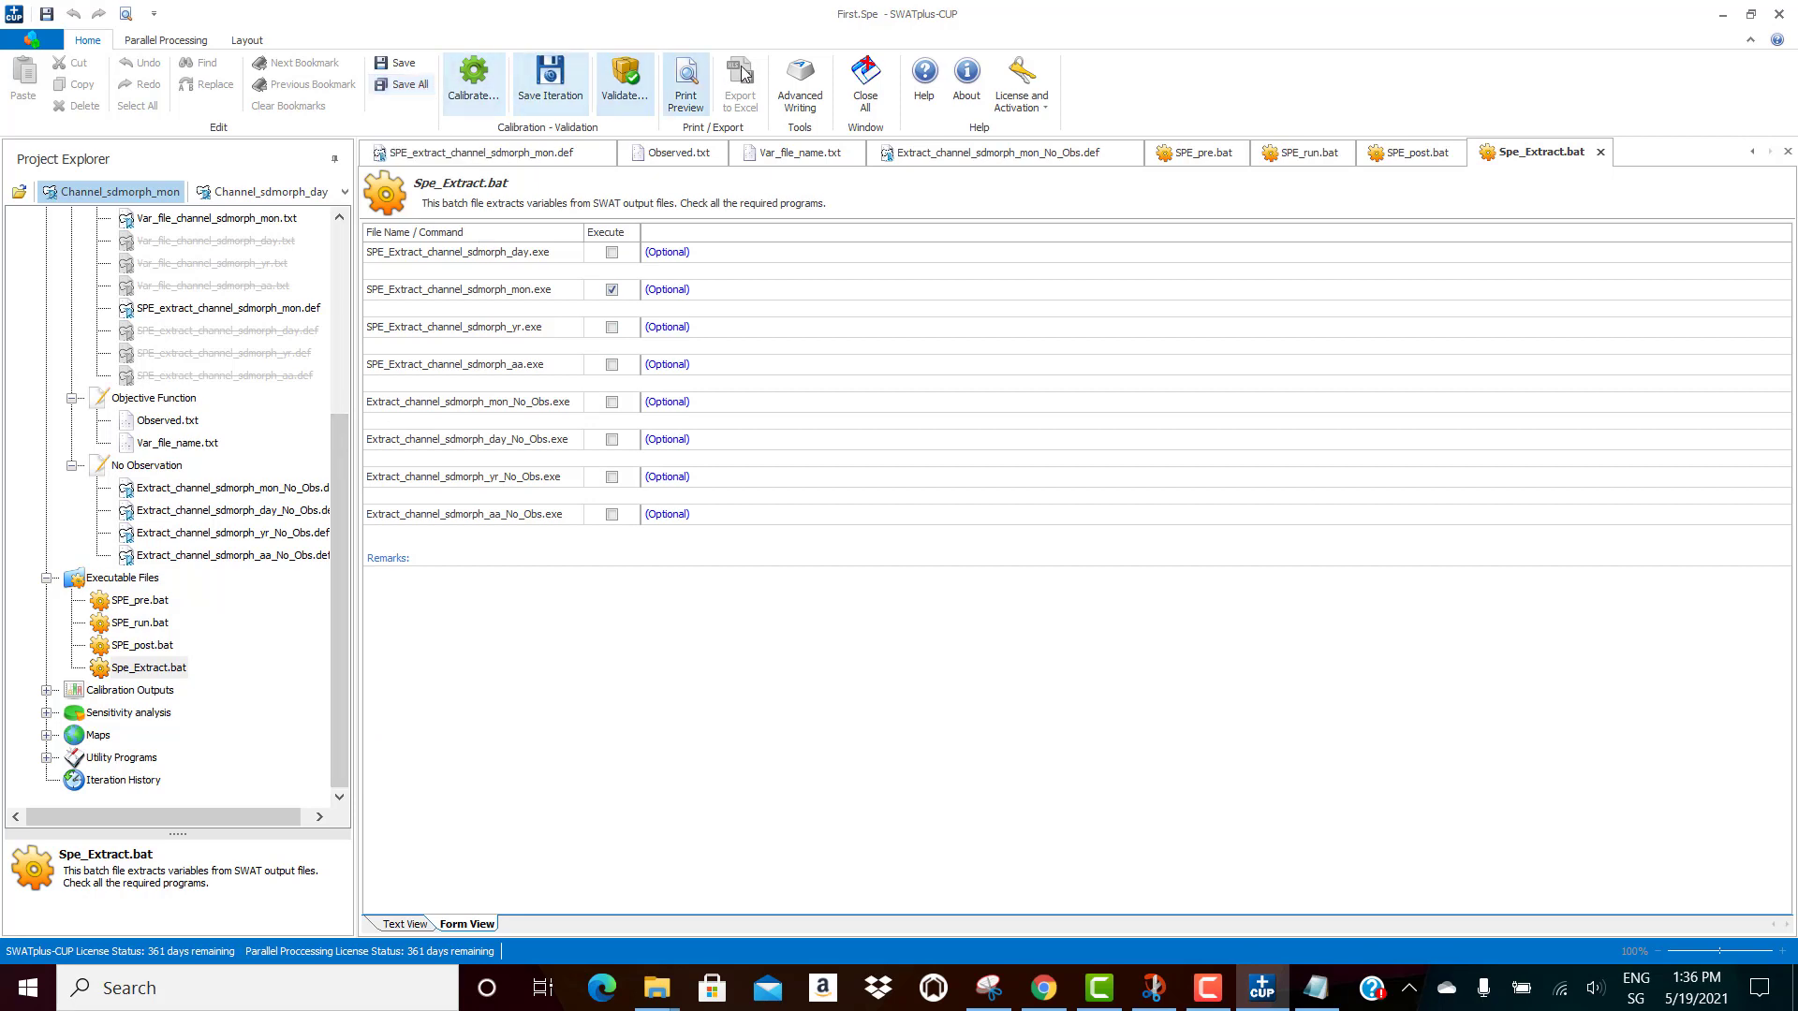
click(865, 90)
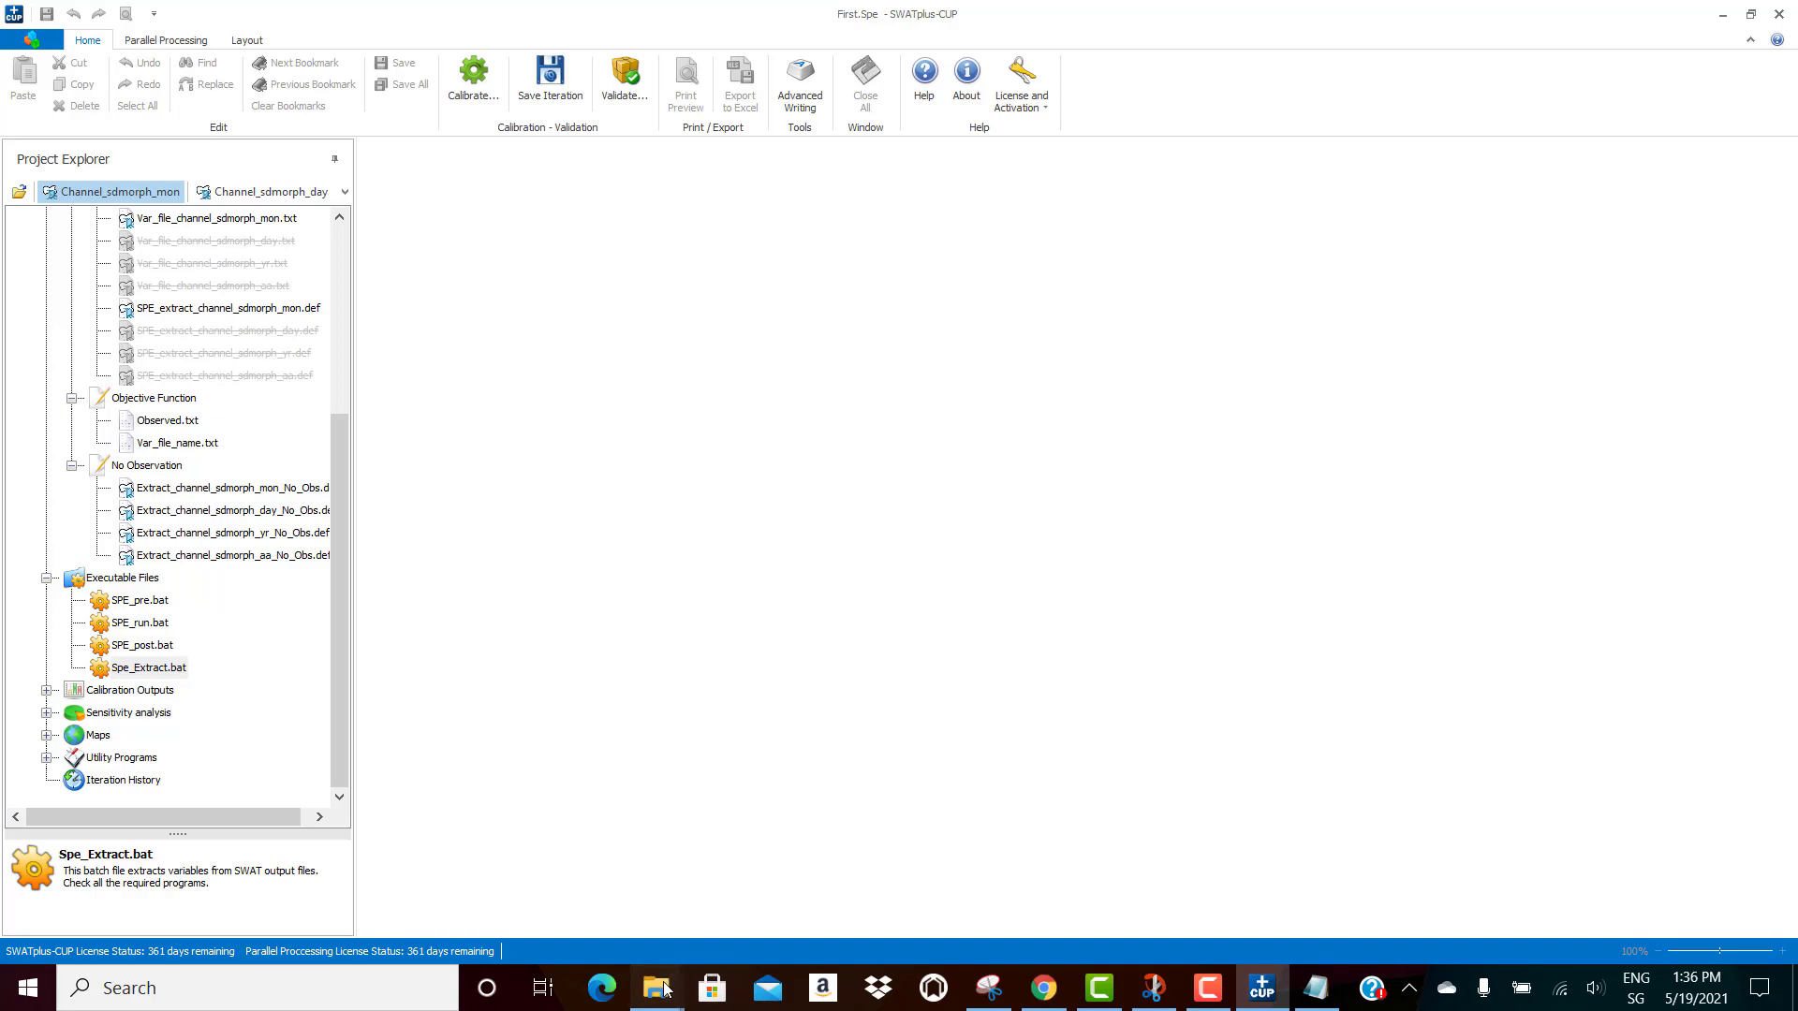
Step: In File Explorer, go up to 0+ and open the First.Spe.SwatPlusCup folder
mouse_move(663, 989)
mouse_move(811, 897)
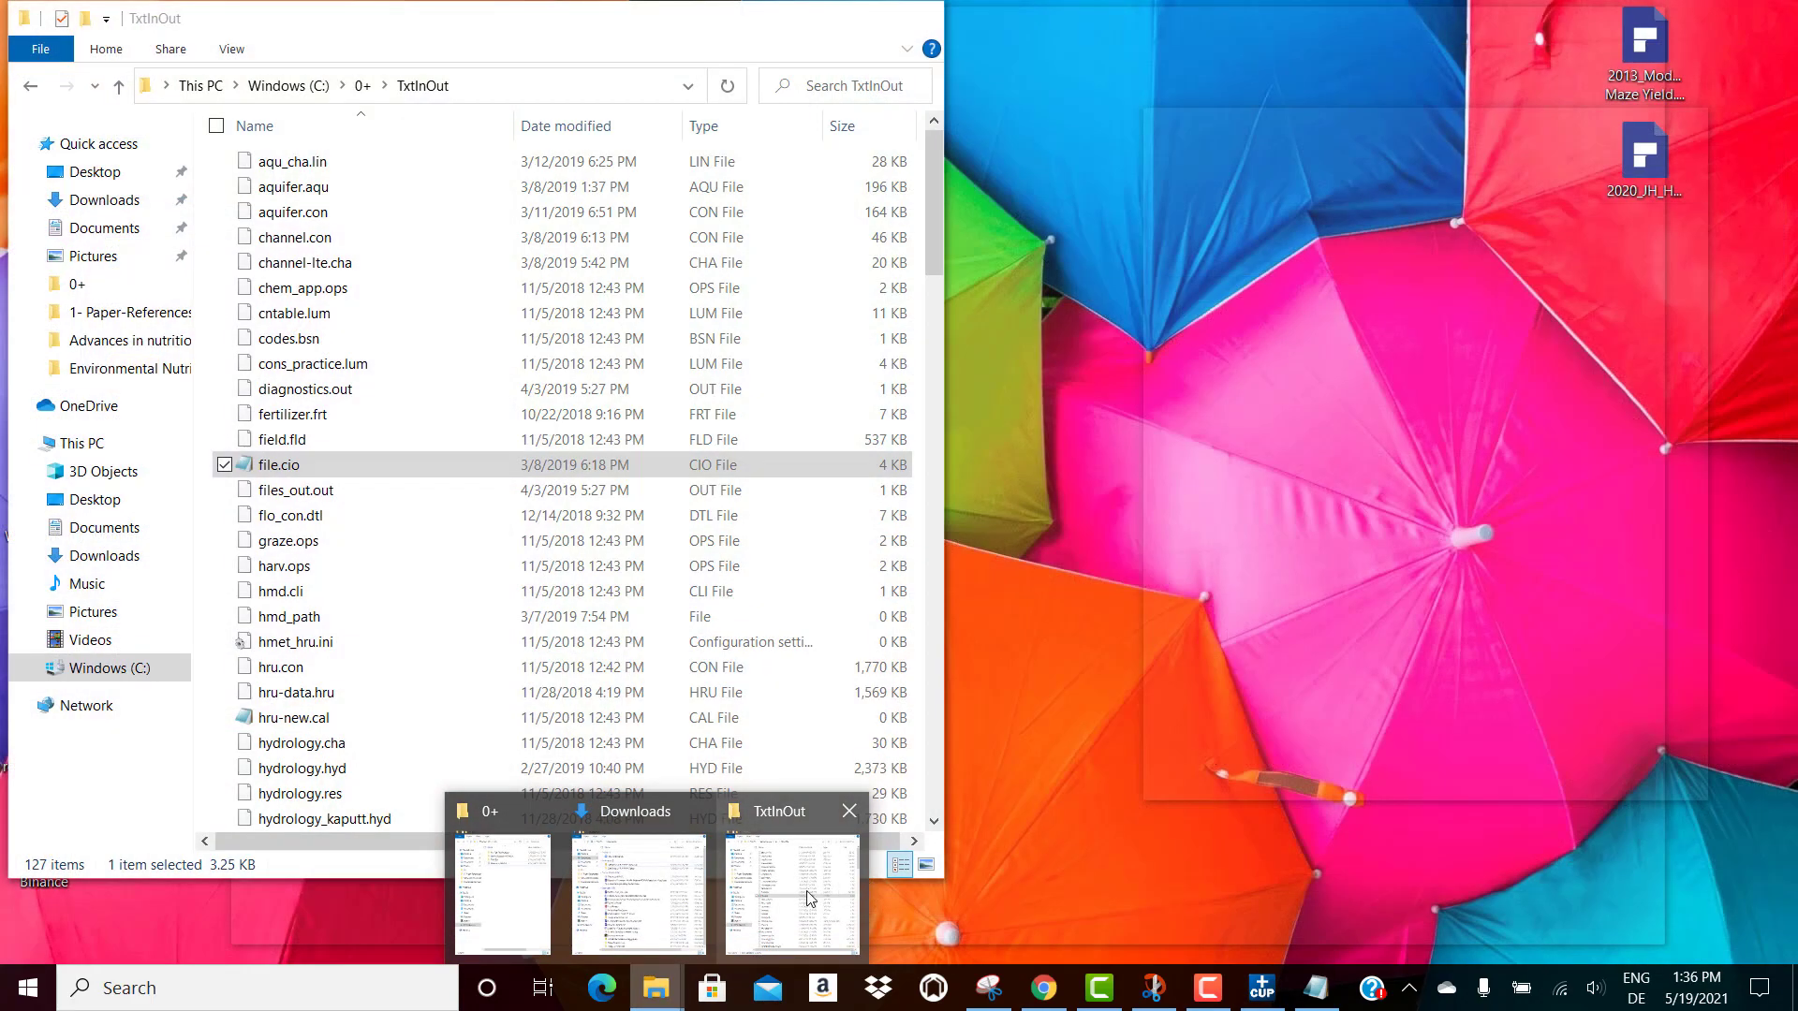
click(811, 897)
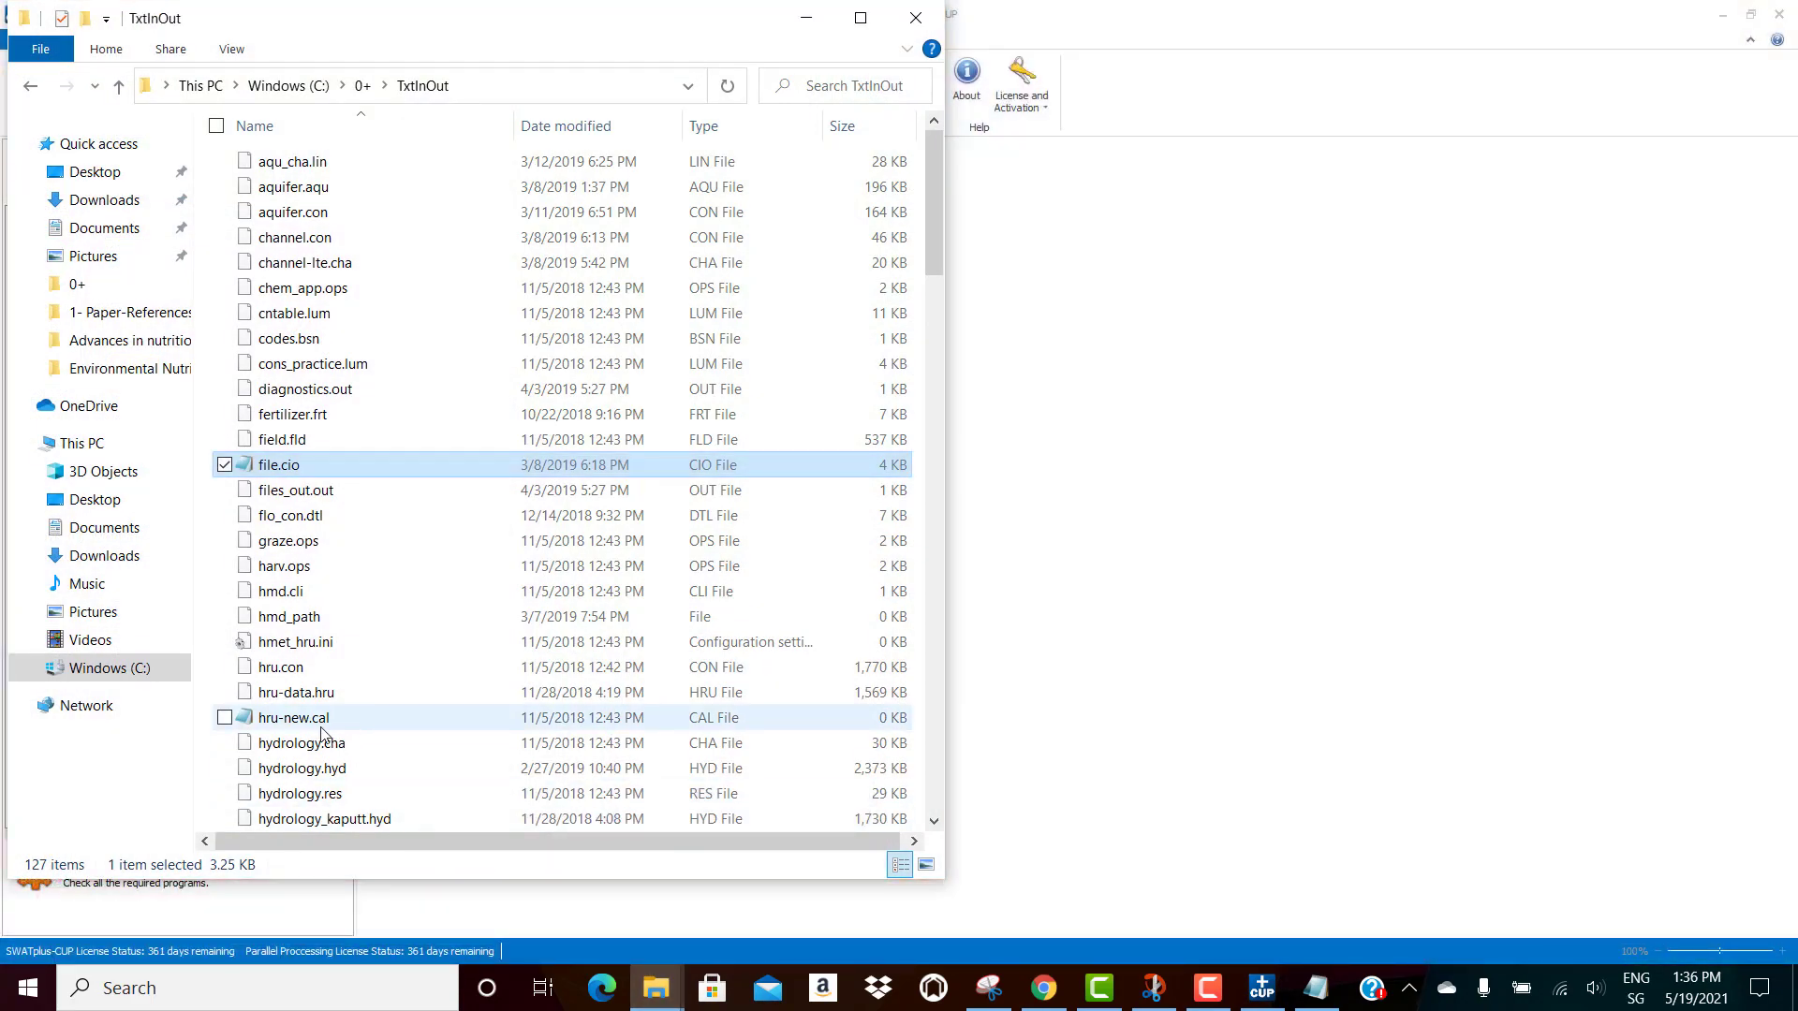
click(362, 85)
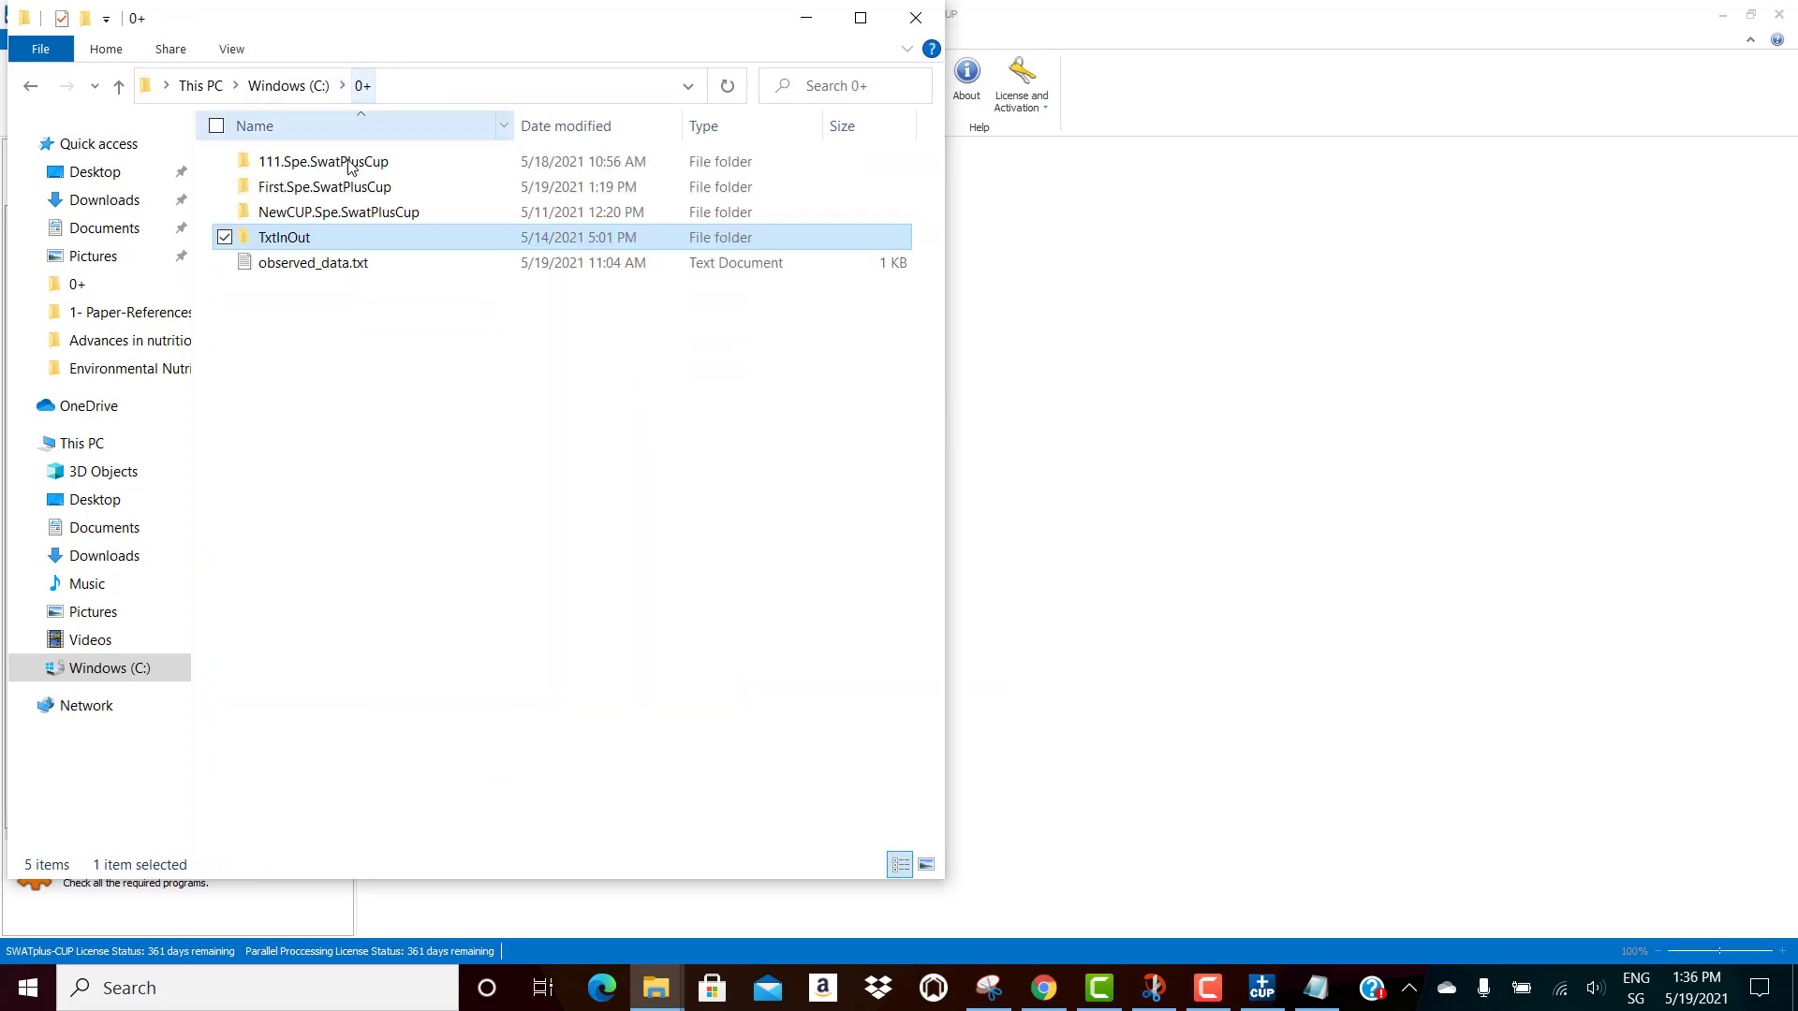
double_click(335, 187)
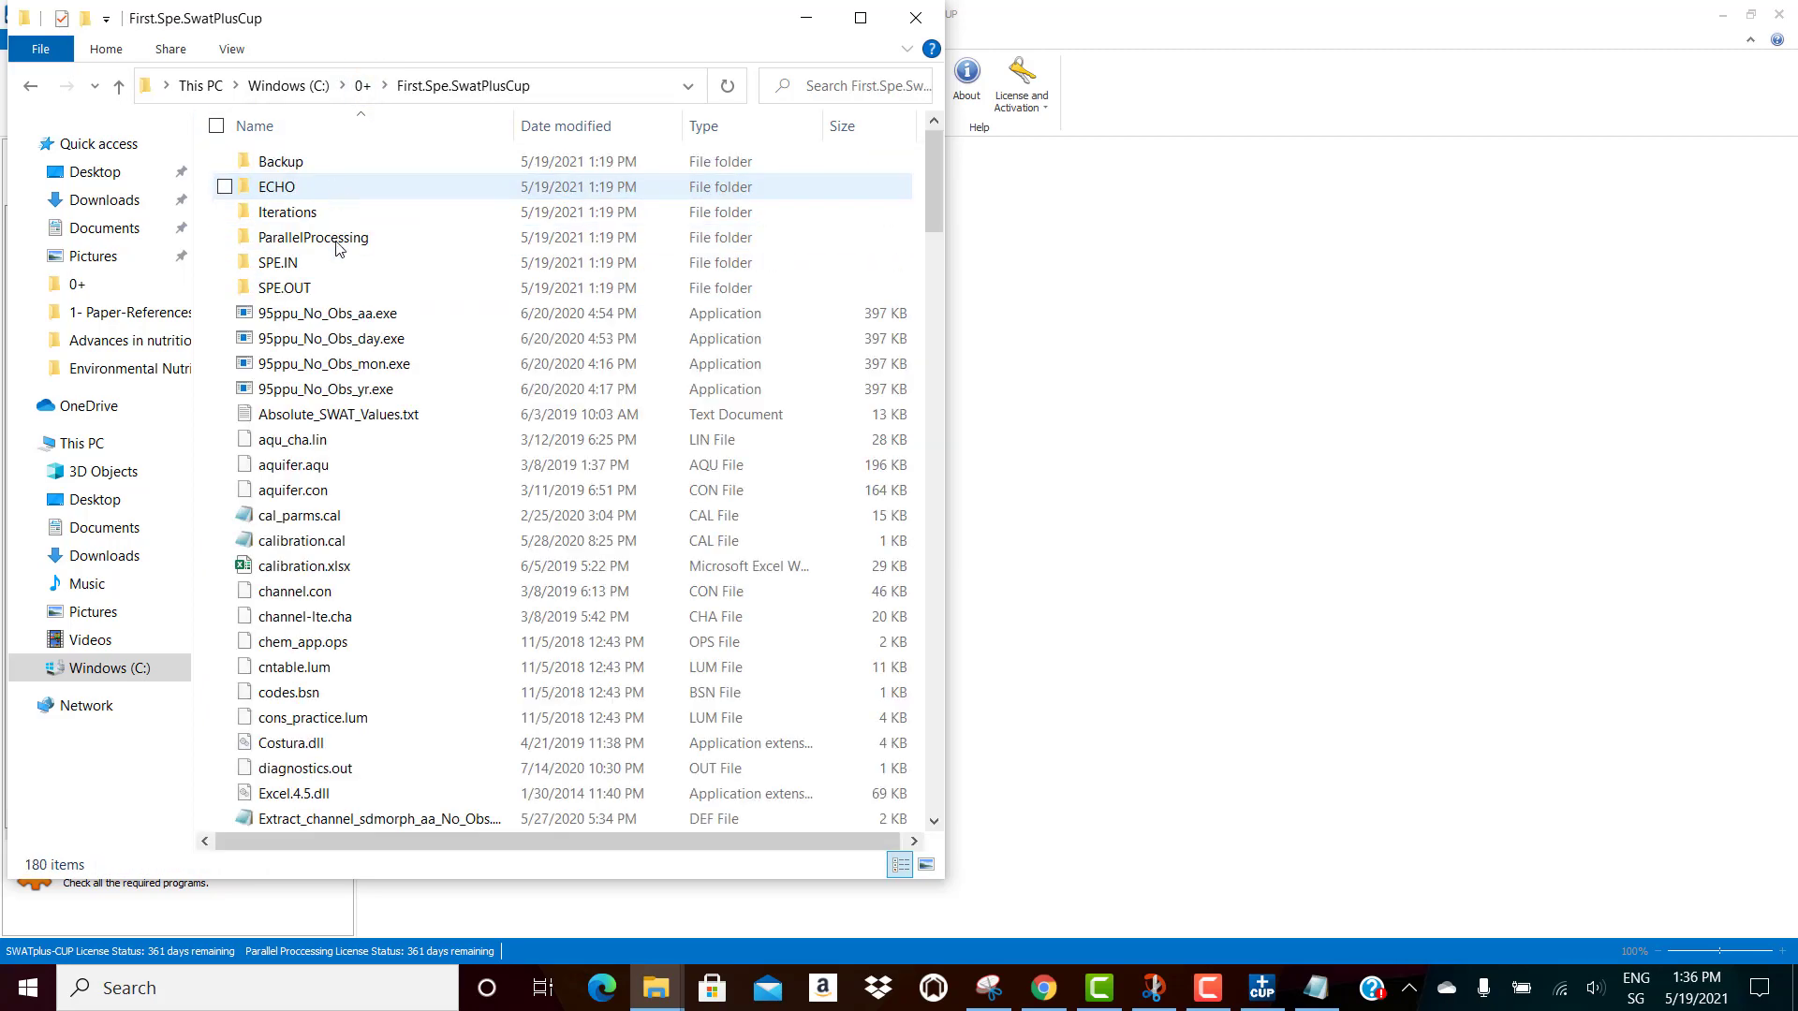
Step: Browse the project files starting with 's', then minimize File Explorer
click(332, 516)
key(s)
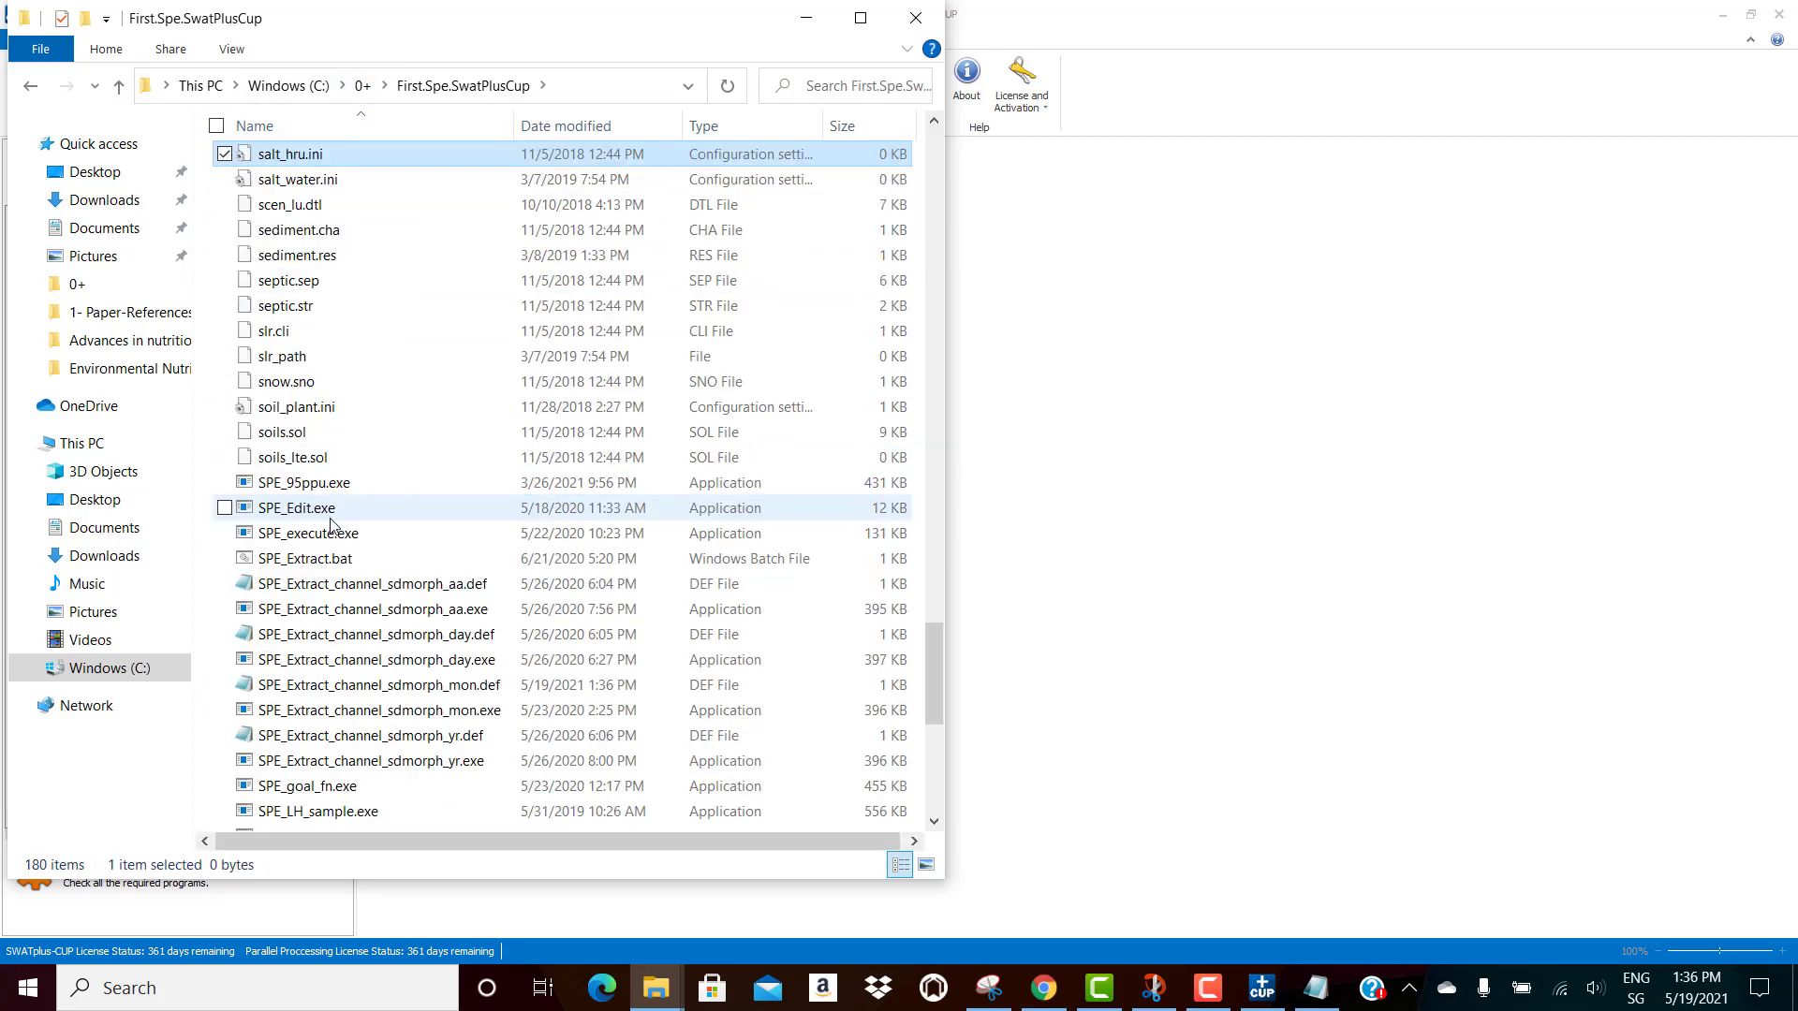
scroll(384, 622, down, 3)
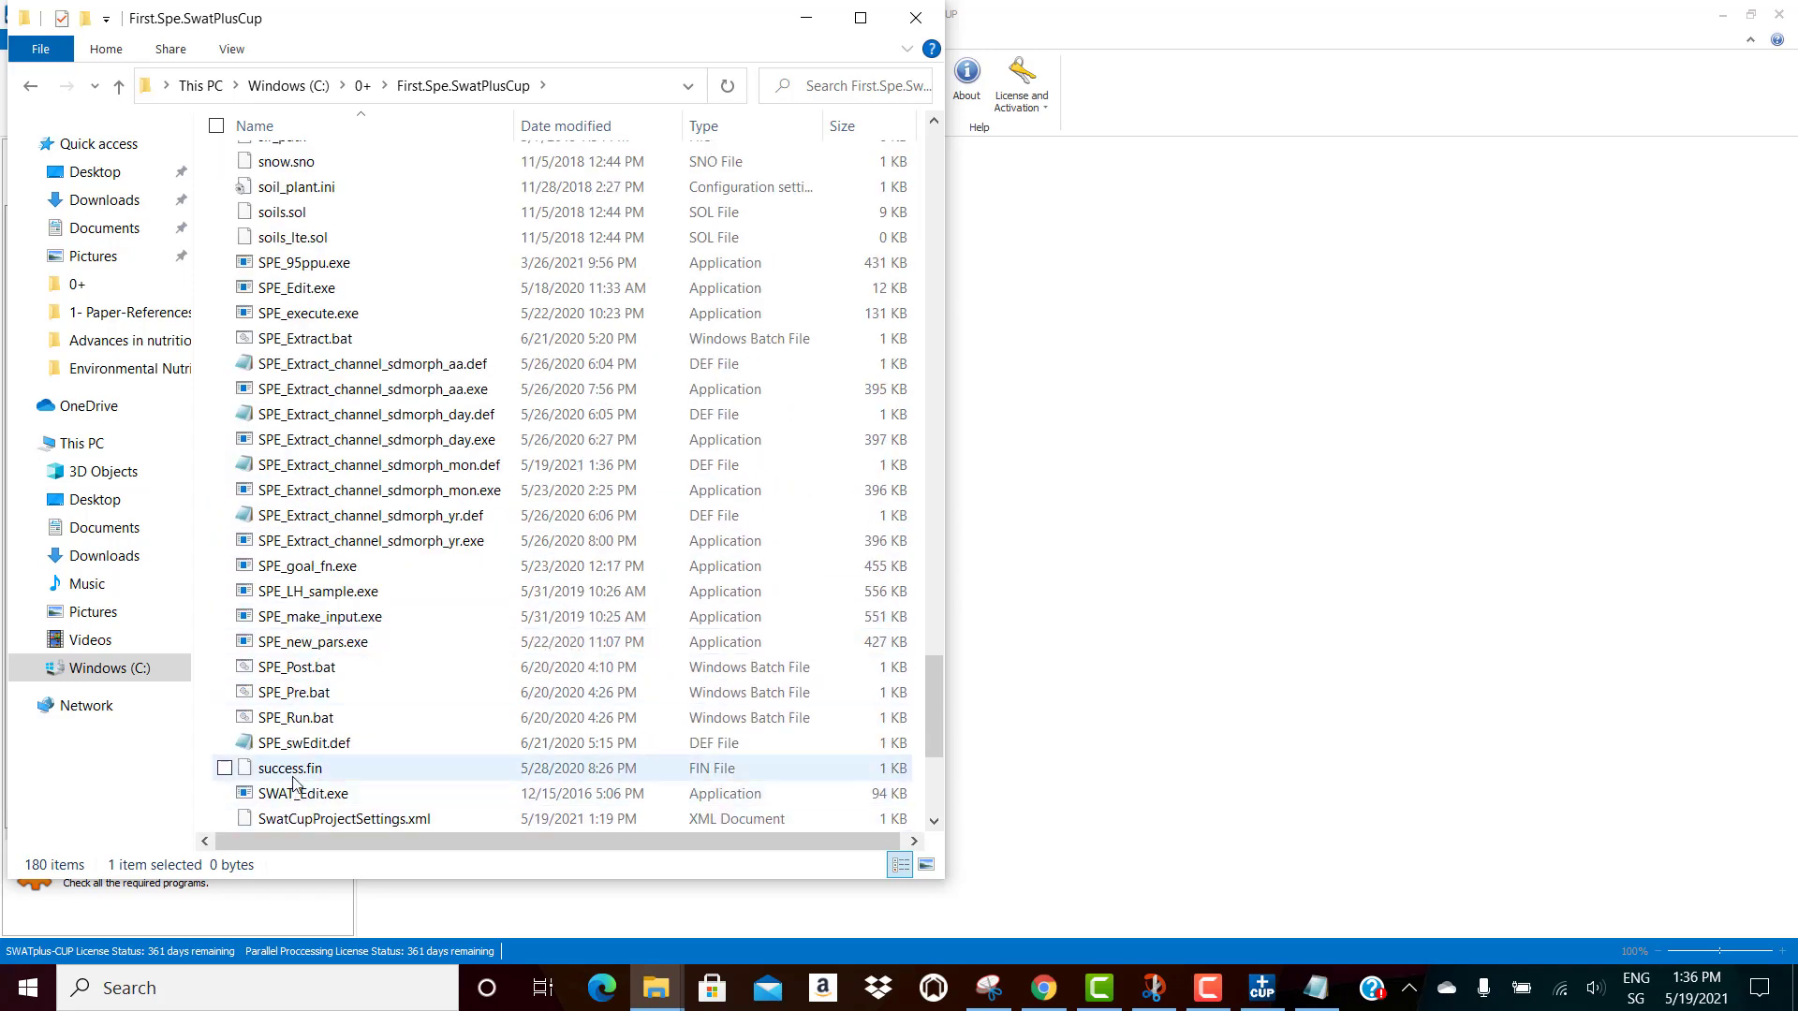
scroll(312, 718, down, 2)
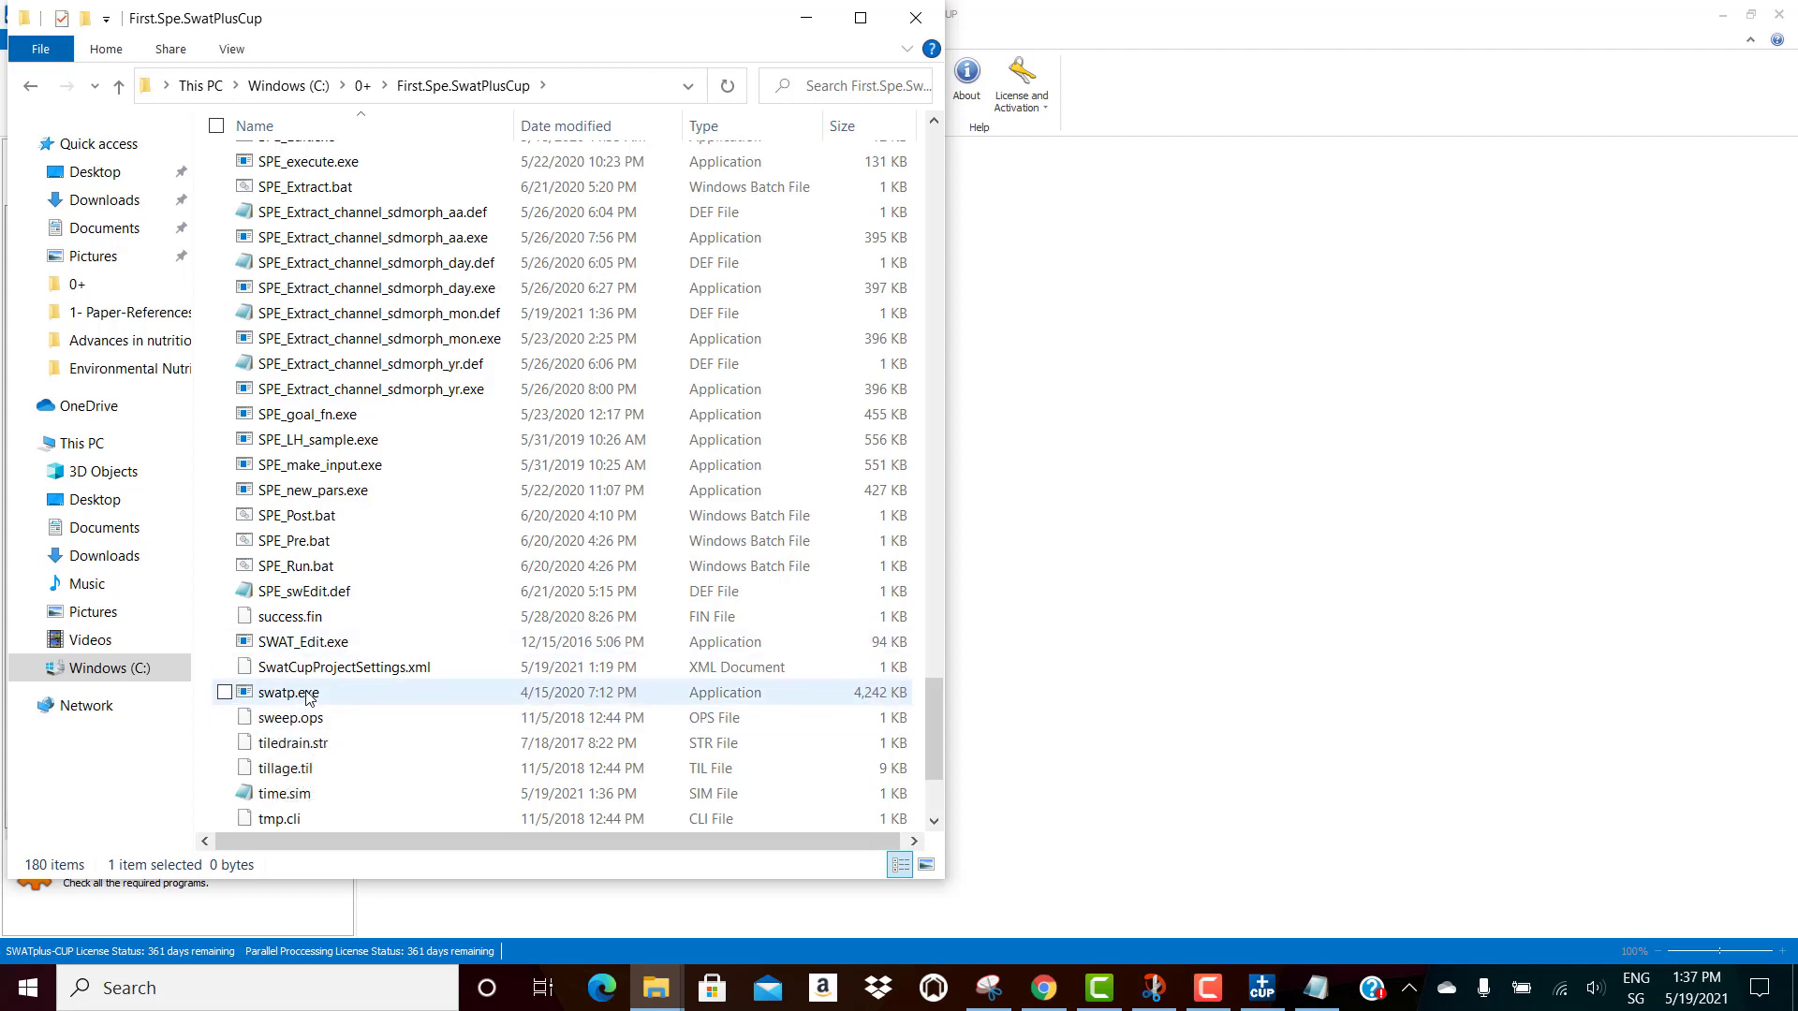
click(811, 25)
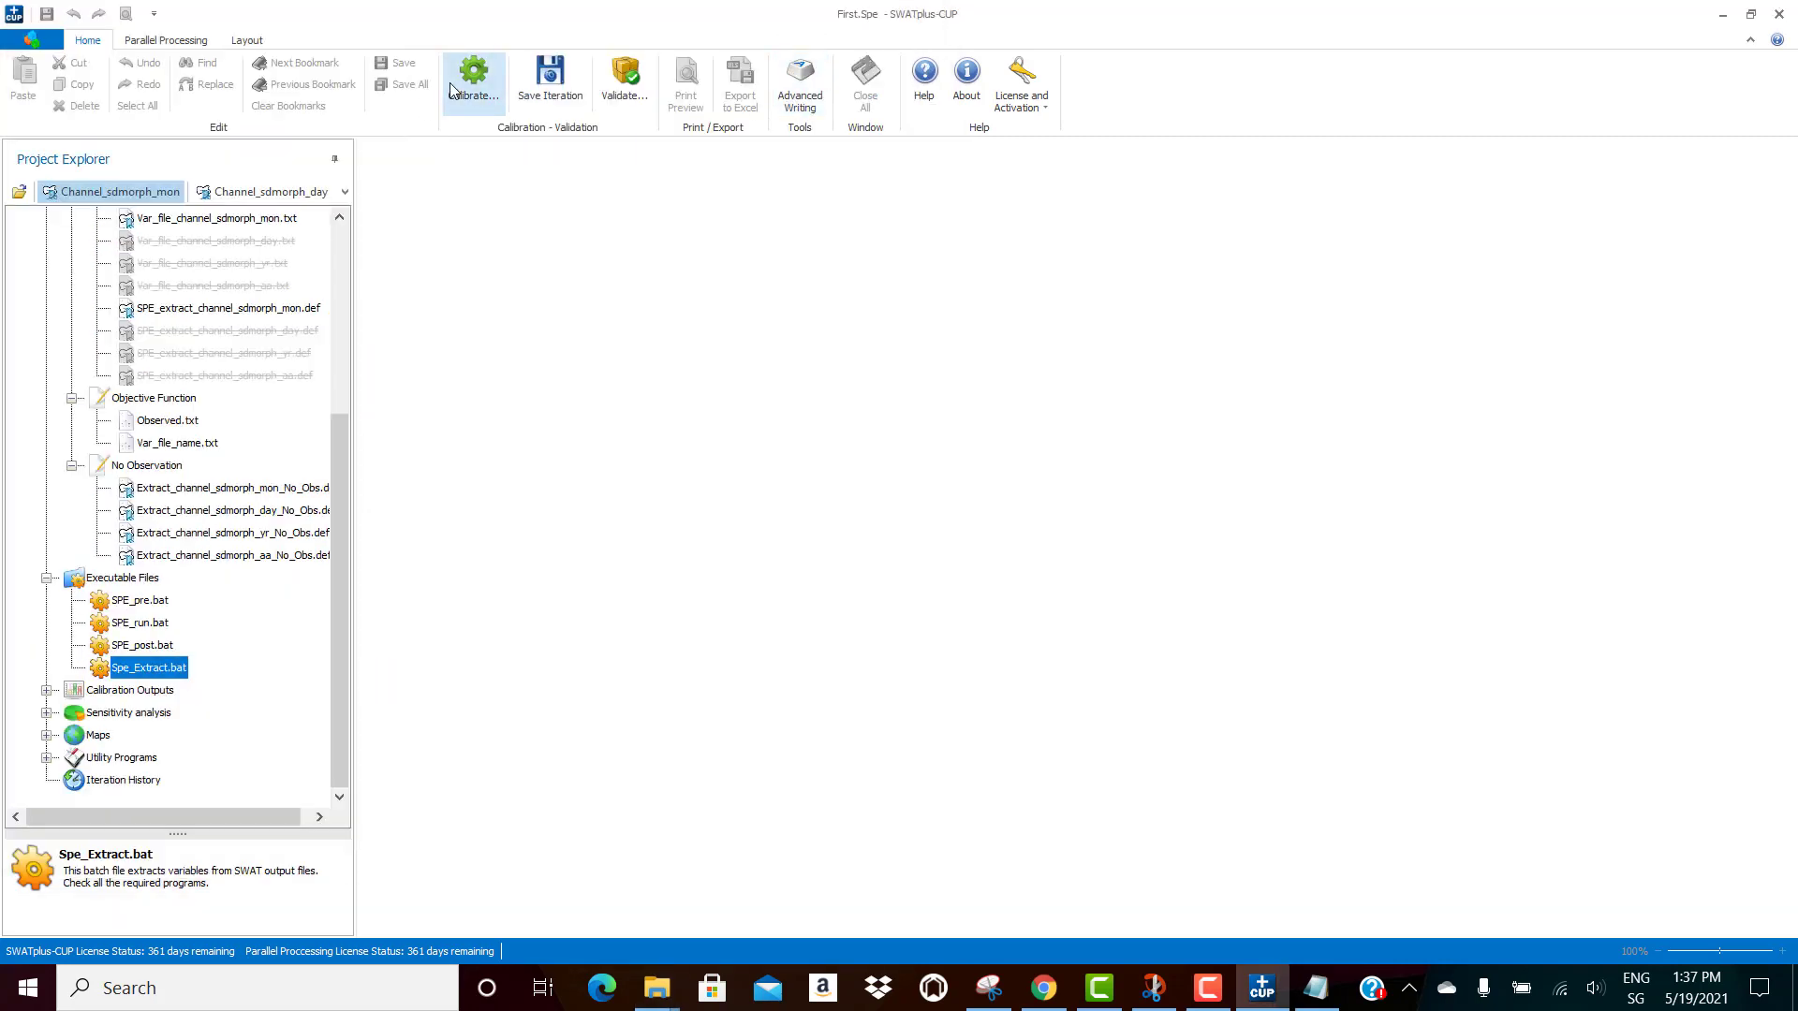
Step: Run SPE_pre.bat, answer y to clear SPE.OUT, and dismiss the finished prompt
click(465, 86)
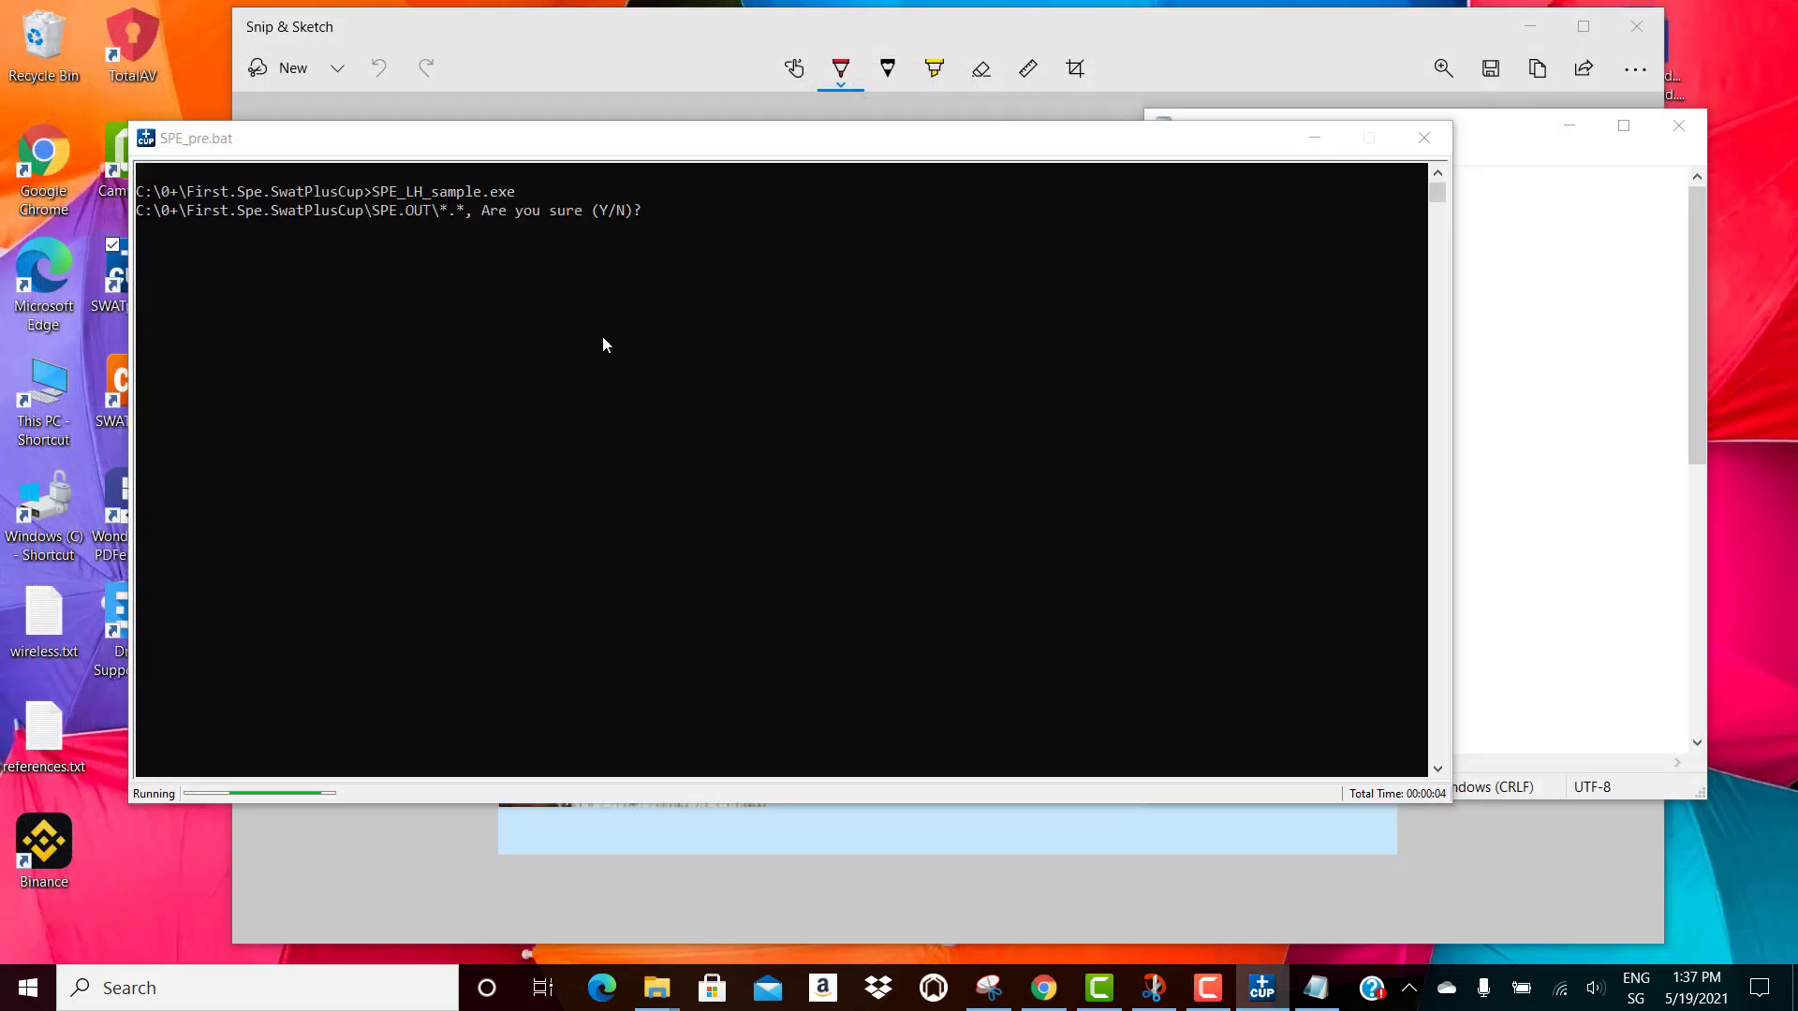
text(y)
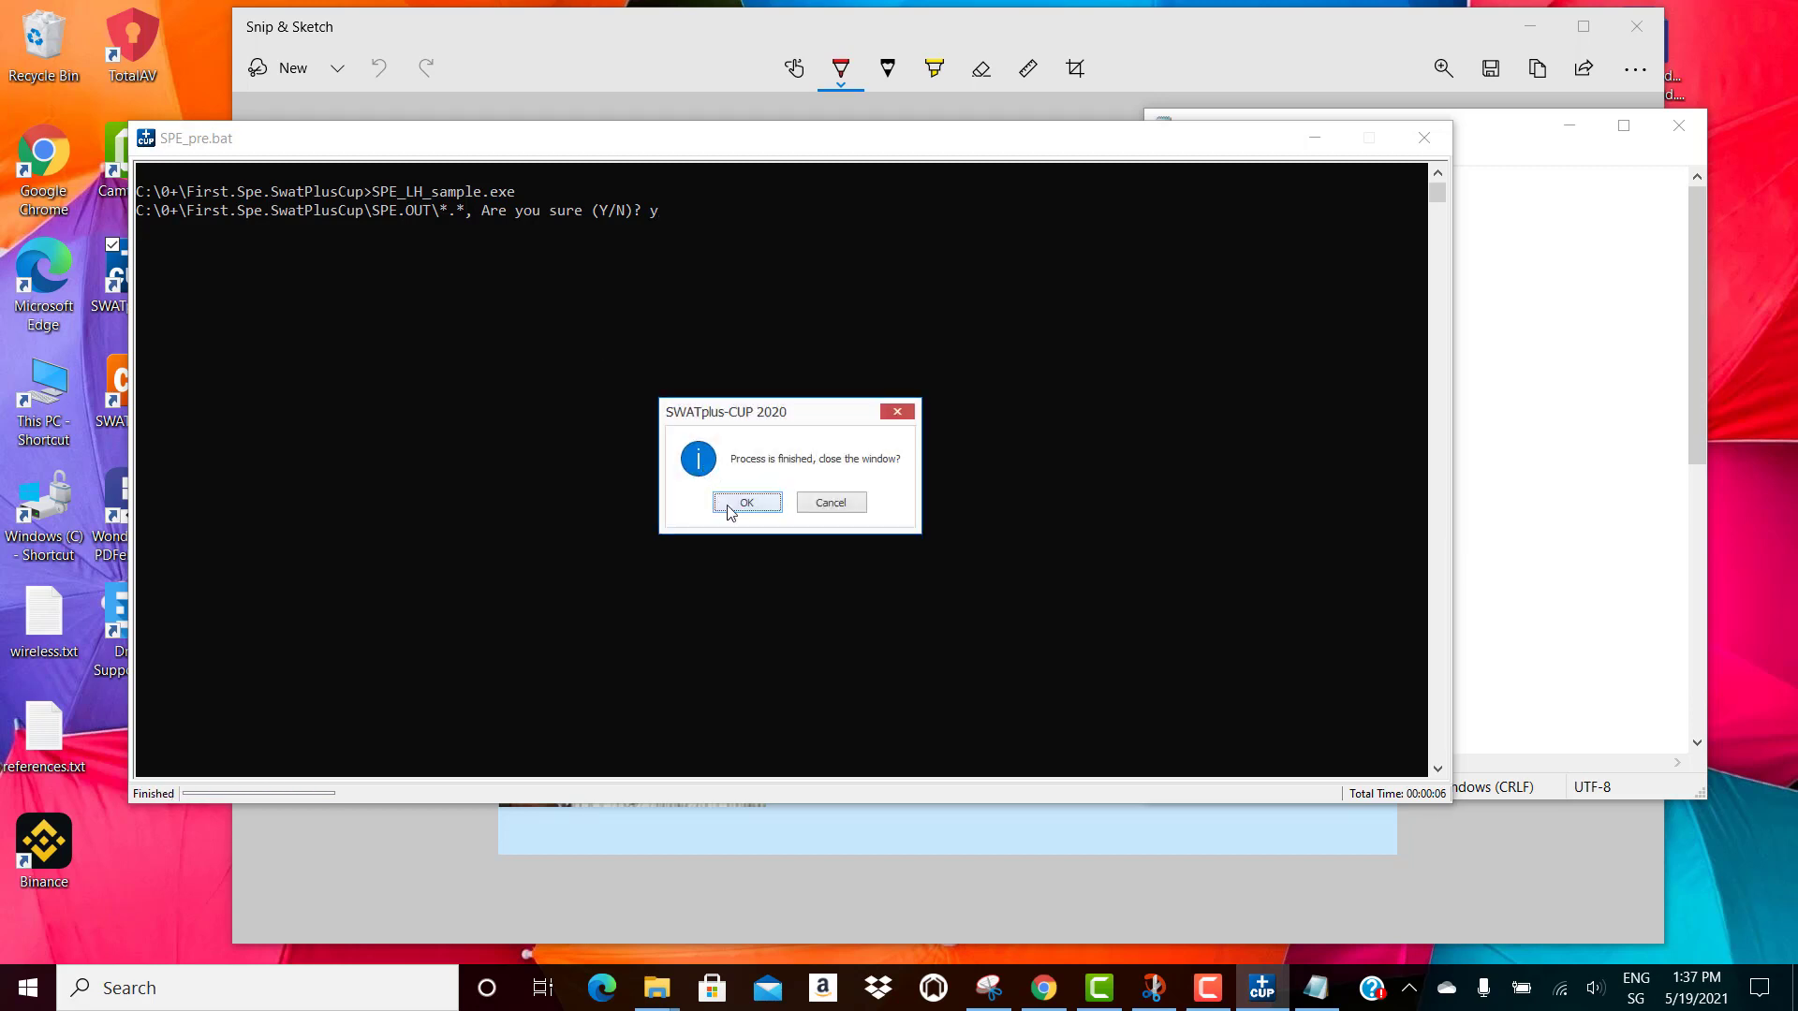
click(728, 511)
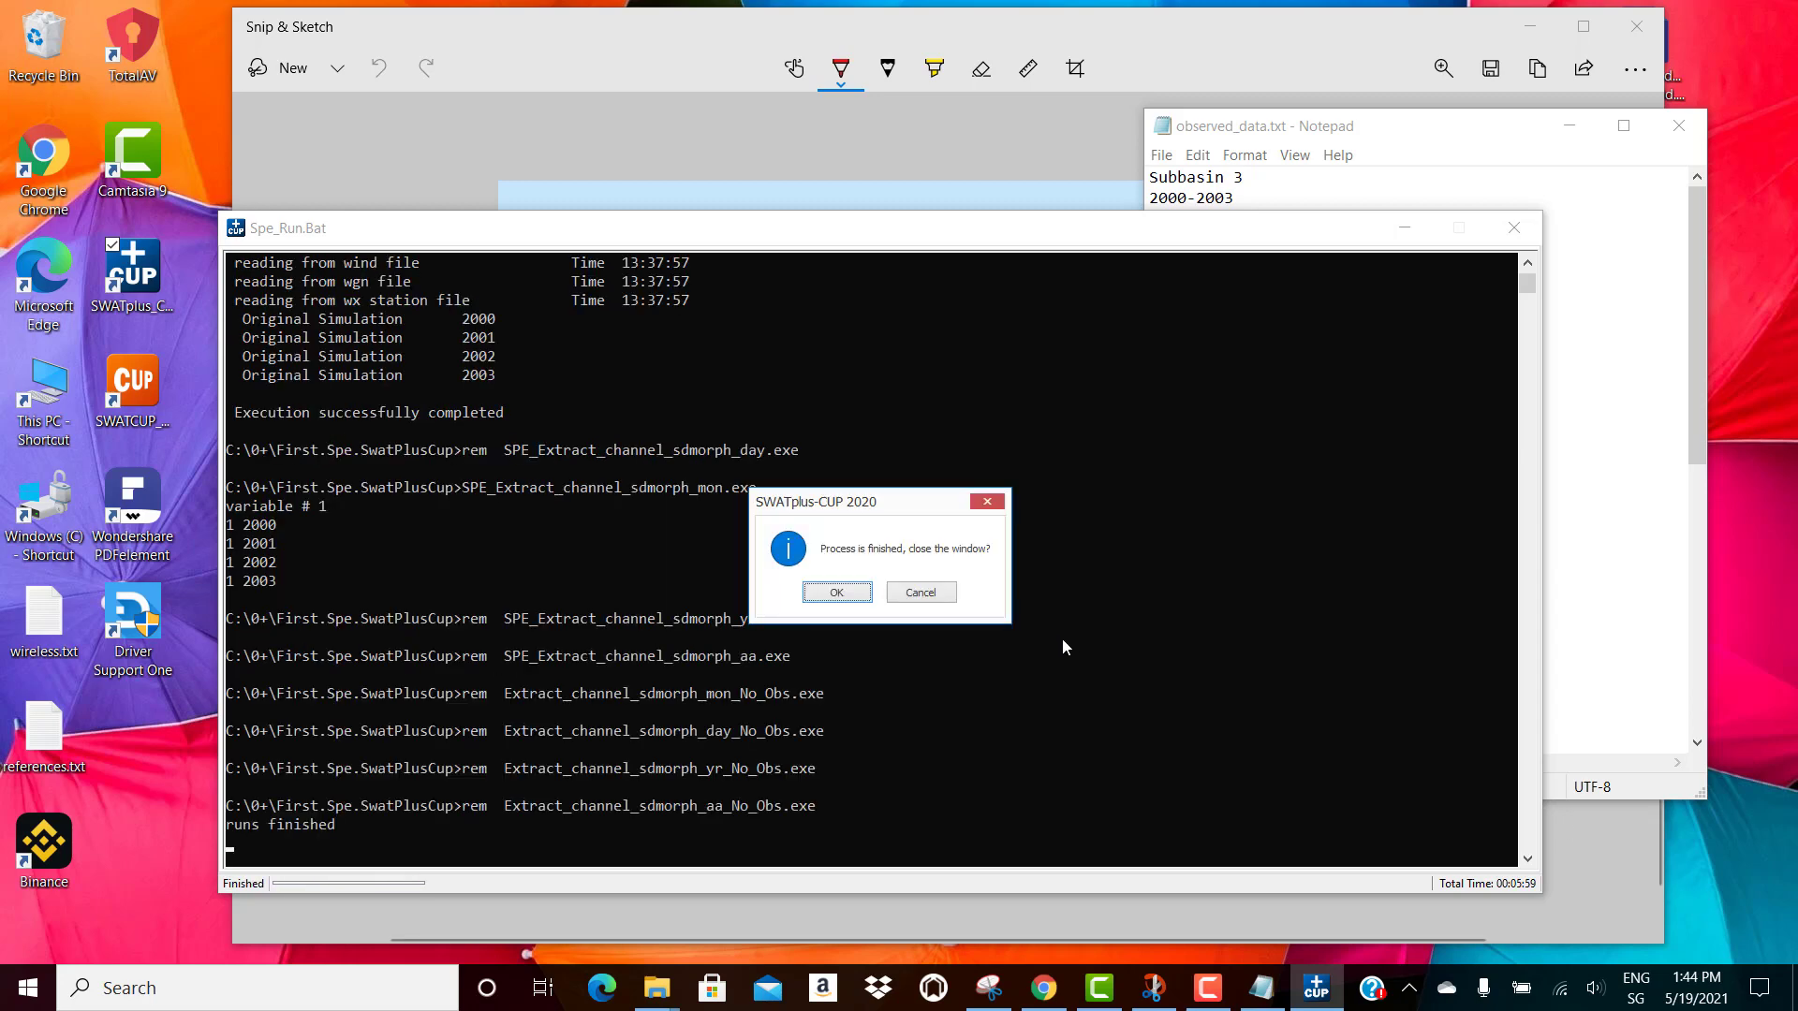
Step: Close the SPE_run.bat console after the 2000–2003 simulation finishes
click(856, 594)
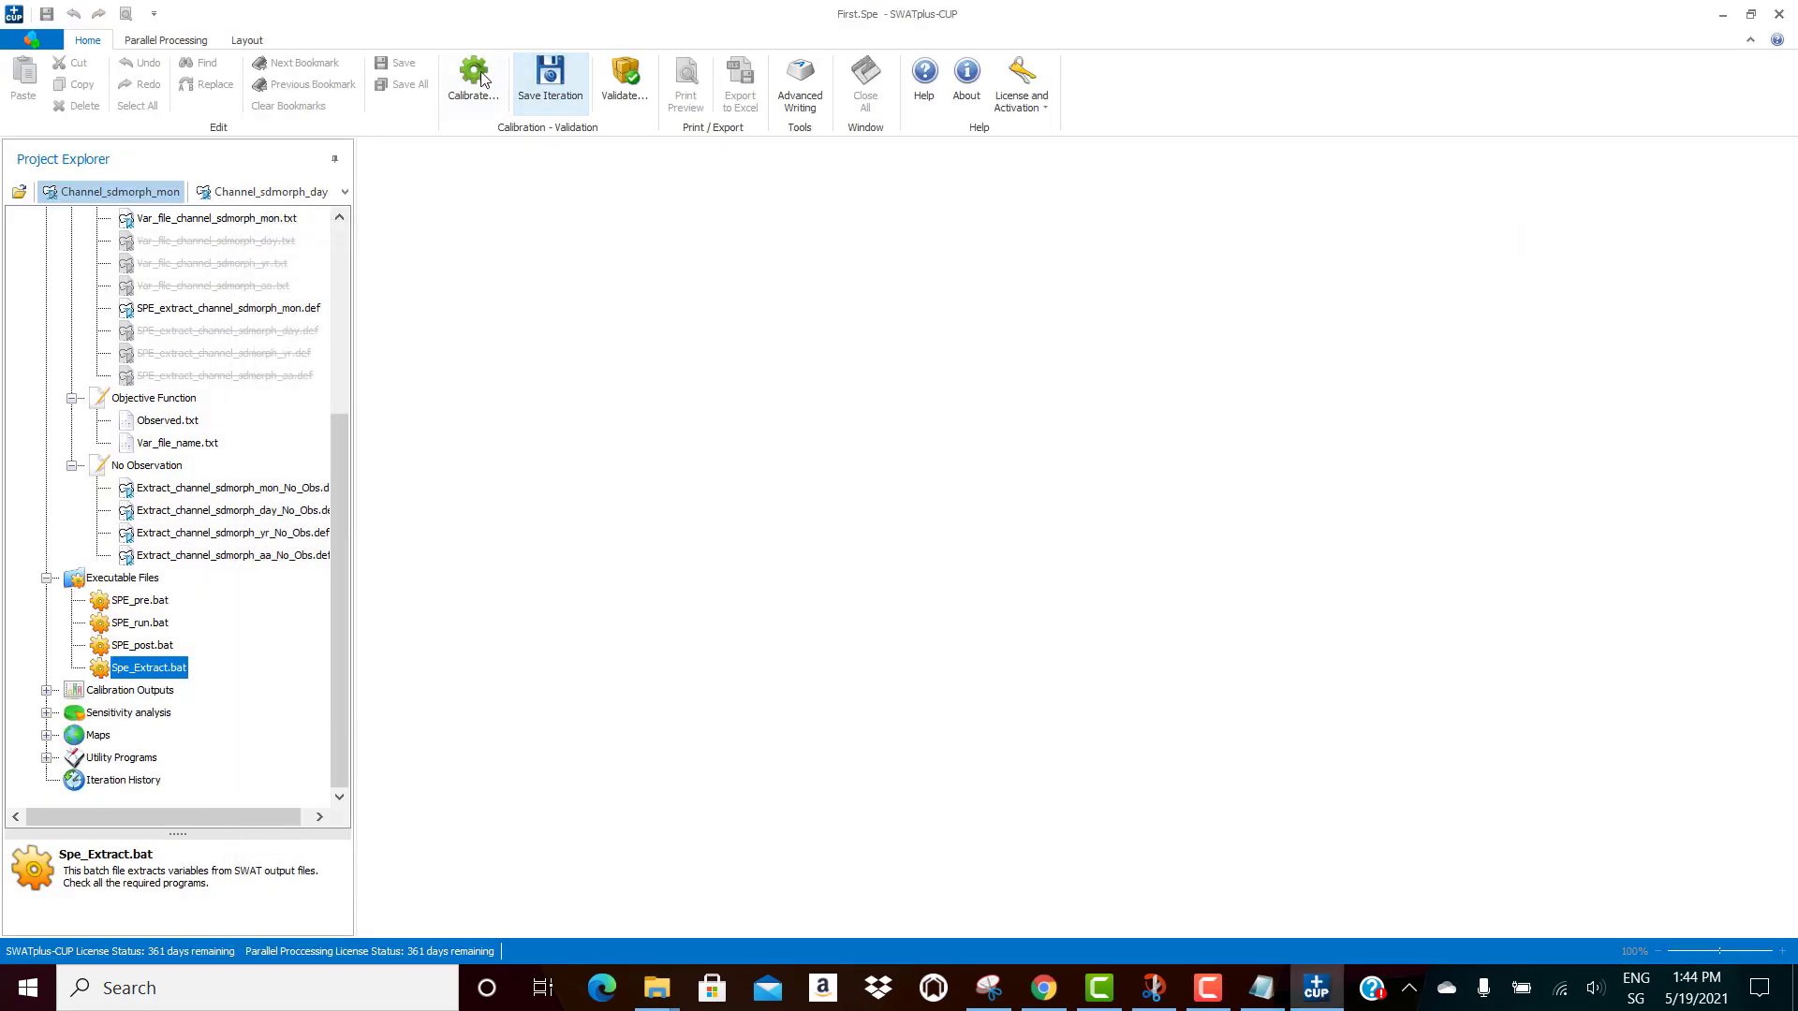
Step: Run SPE_post.bat, then agree to save the results as a new iteration
click(473, 89)
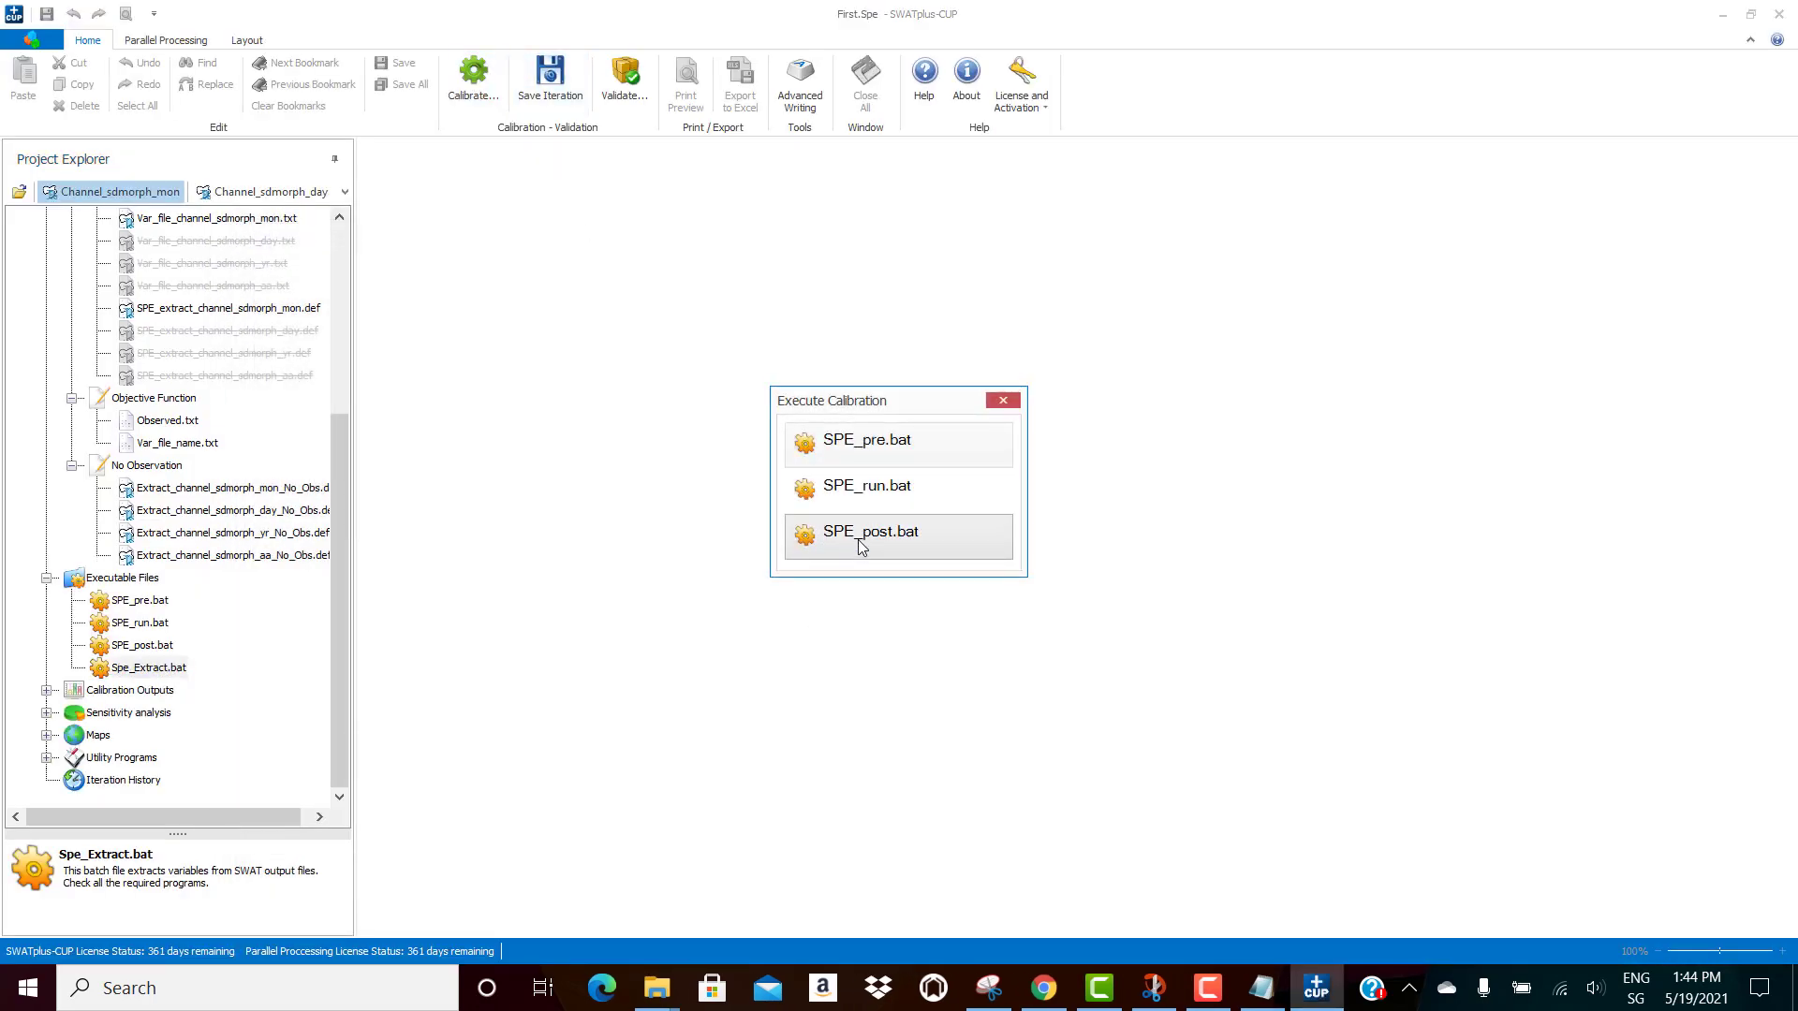
click(859, 537)
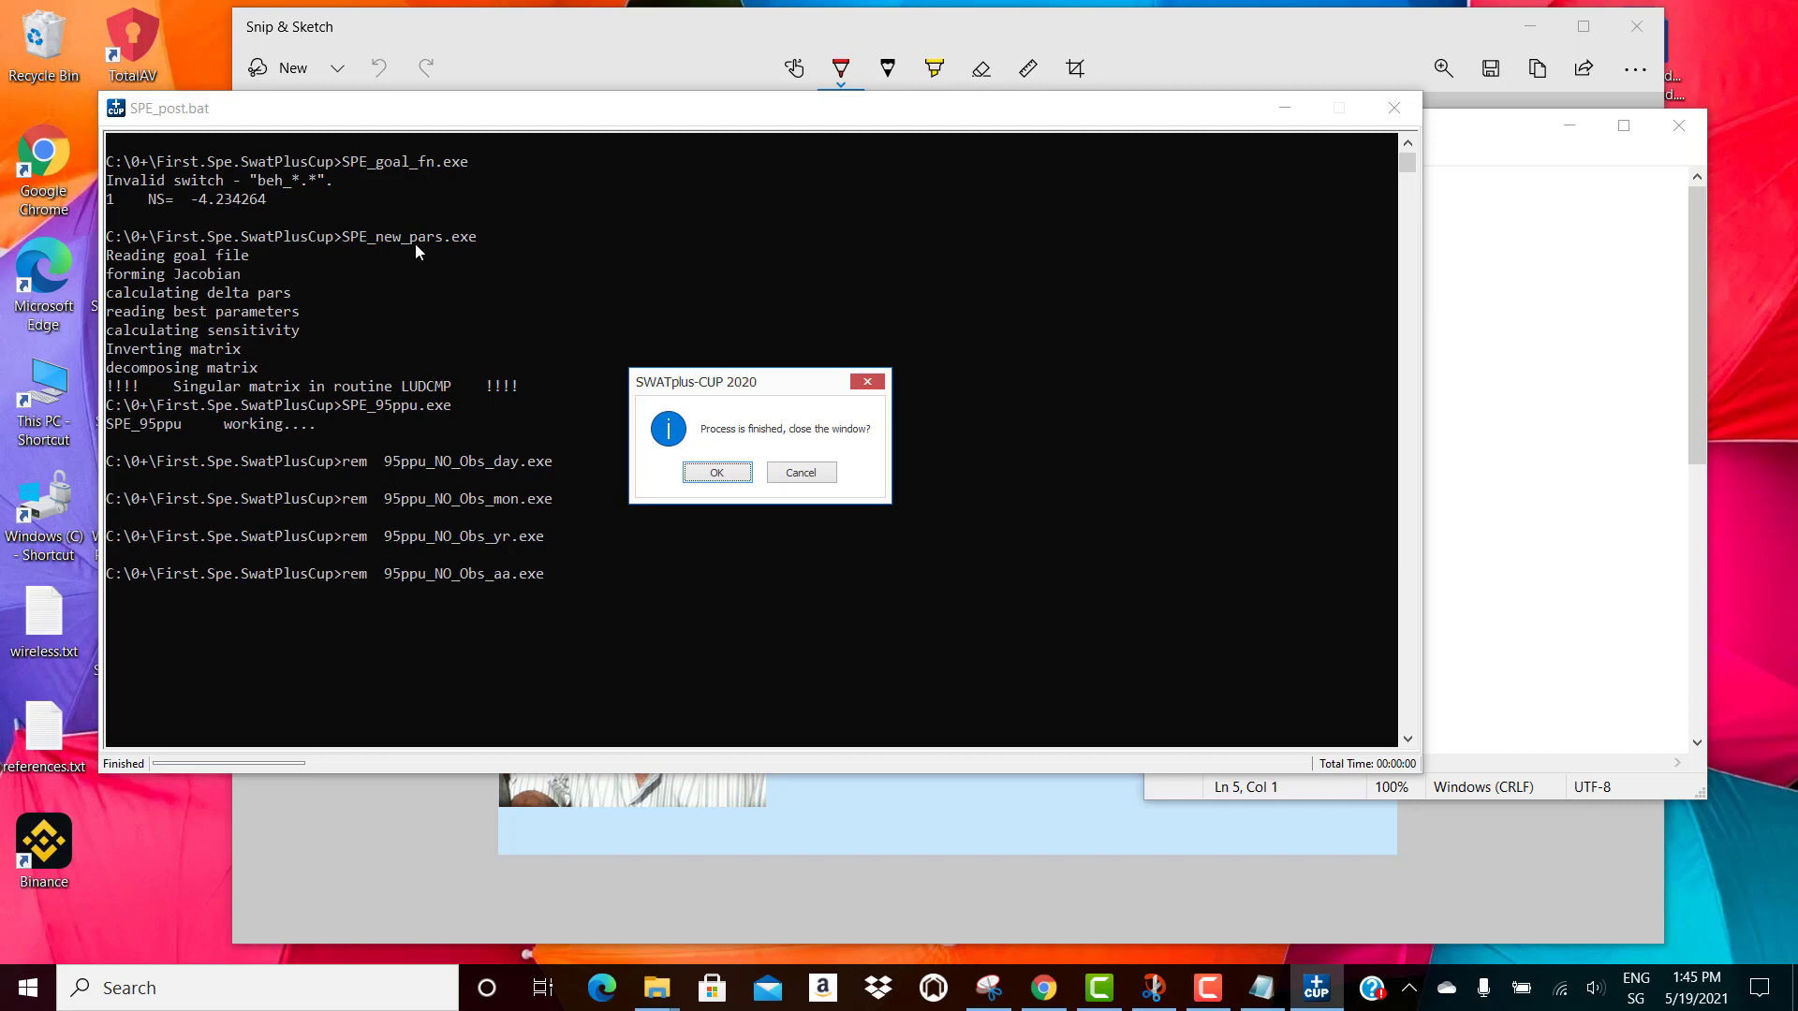
click(697, 473)
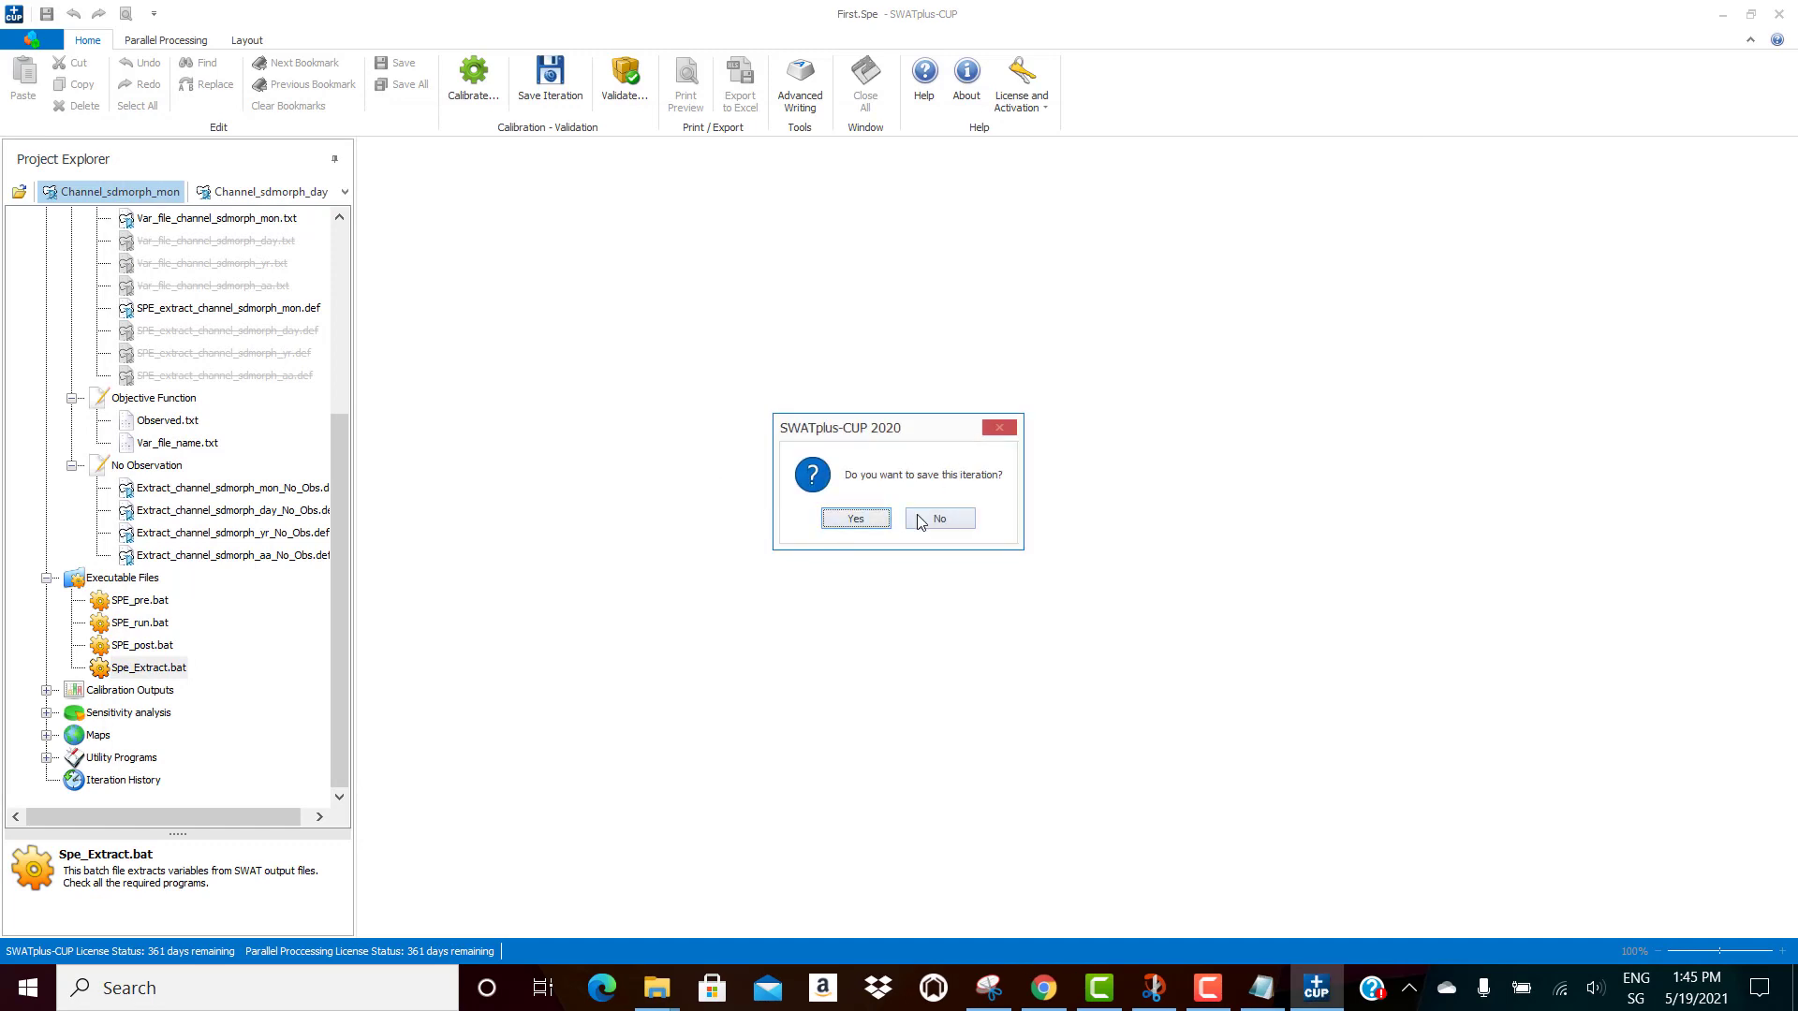
click(855, 519)
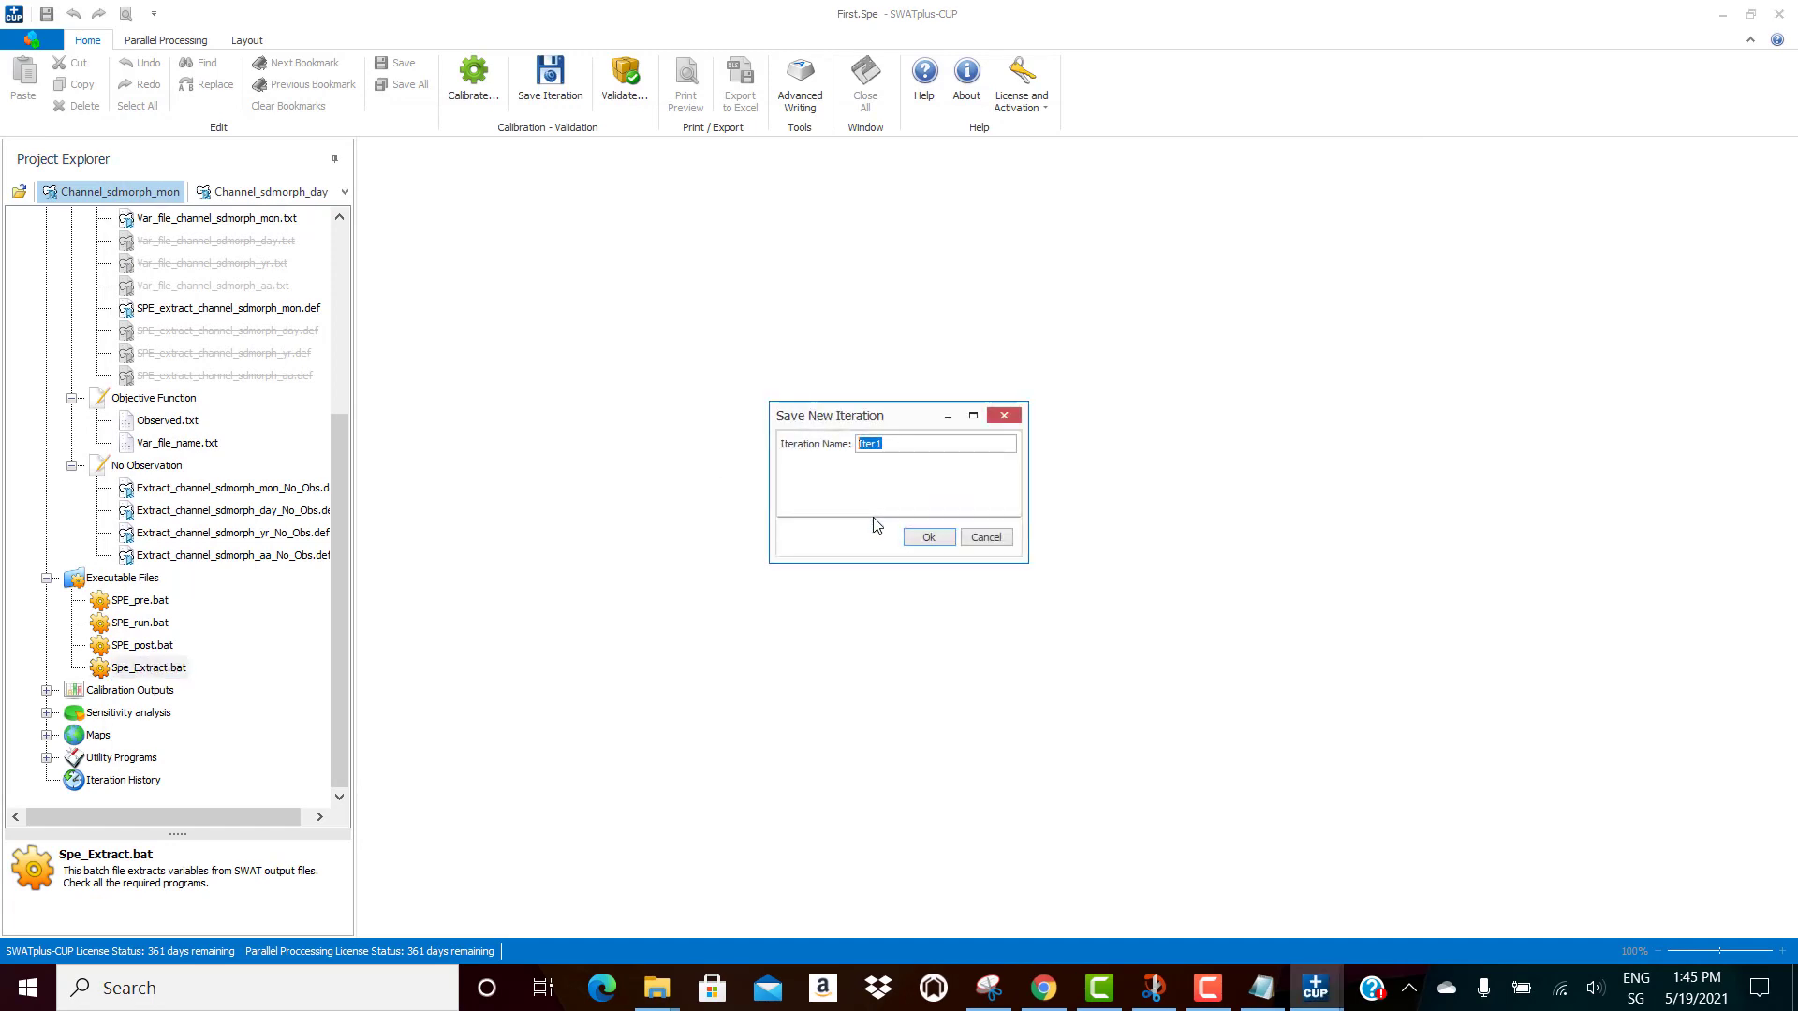
click(931, 443)
Step: Save the iteration as Iter0 and open the 95ppu plot from Calibration Outputs
click(925, 540)
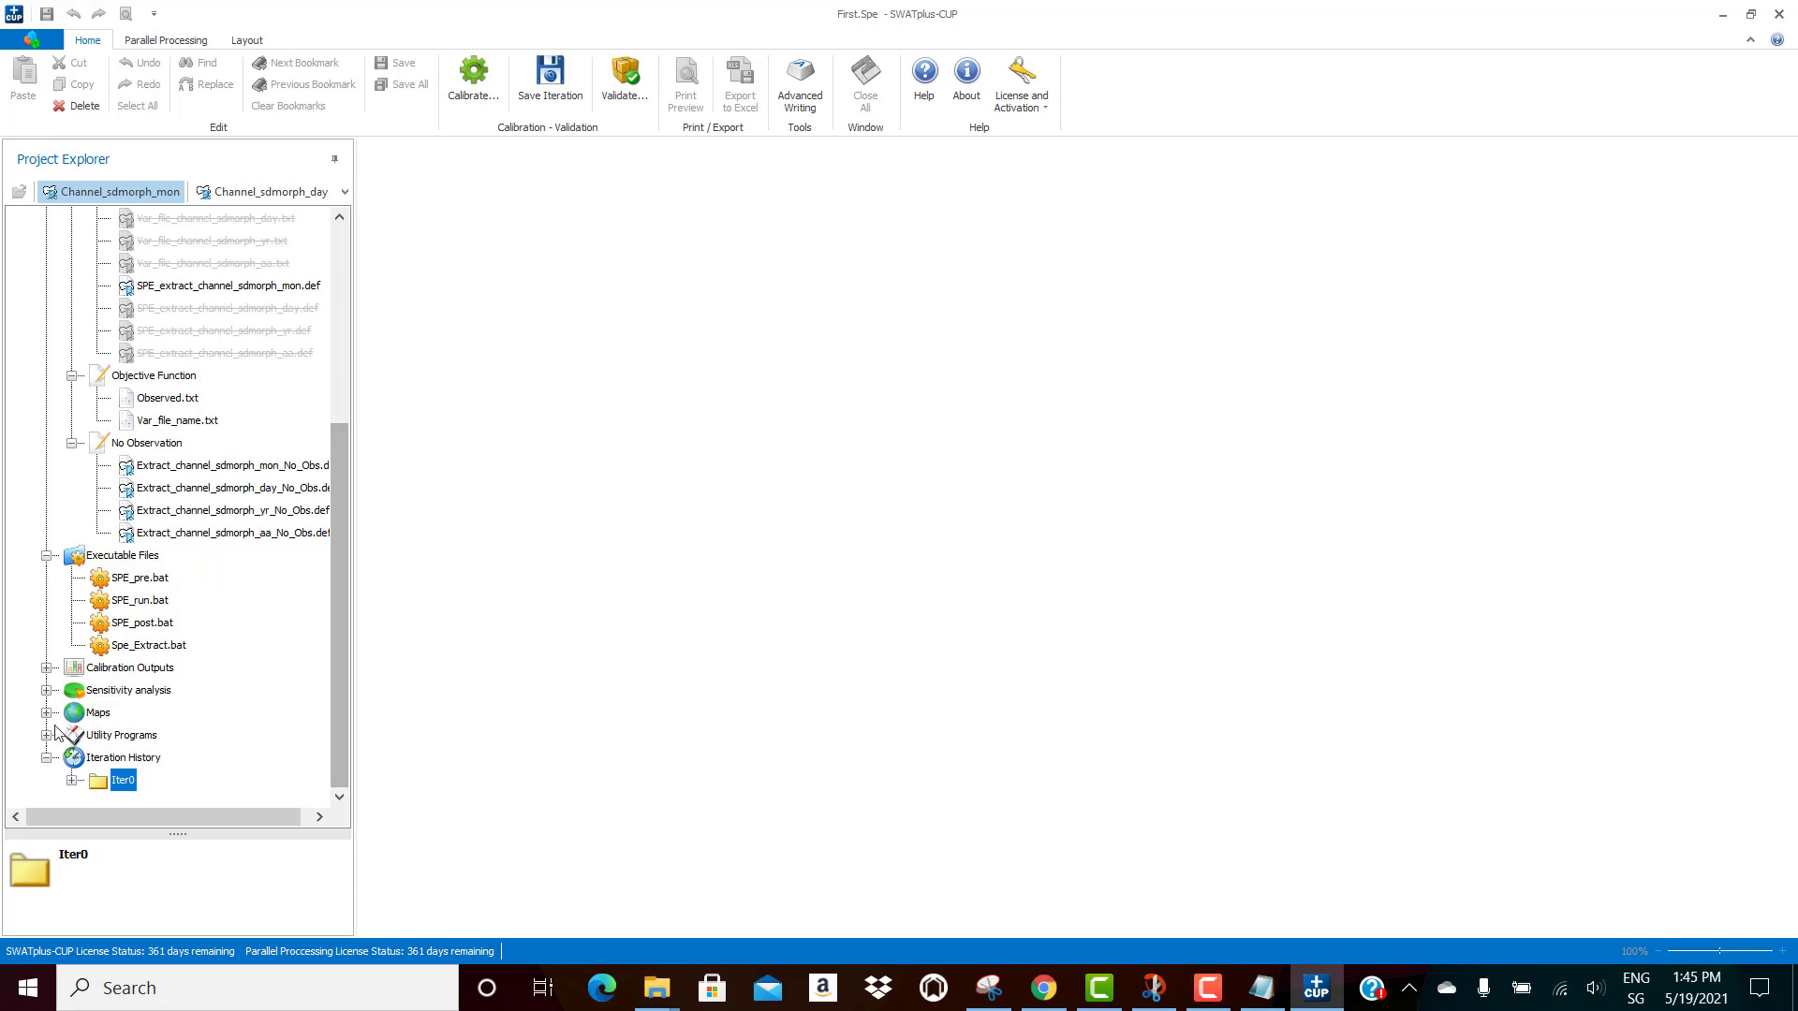
click(46, 669)
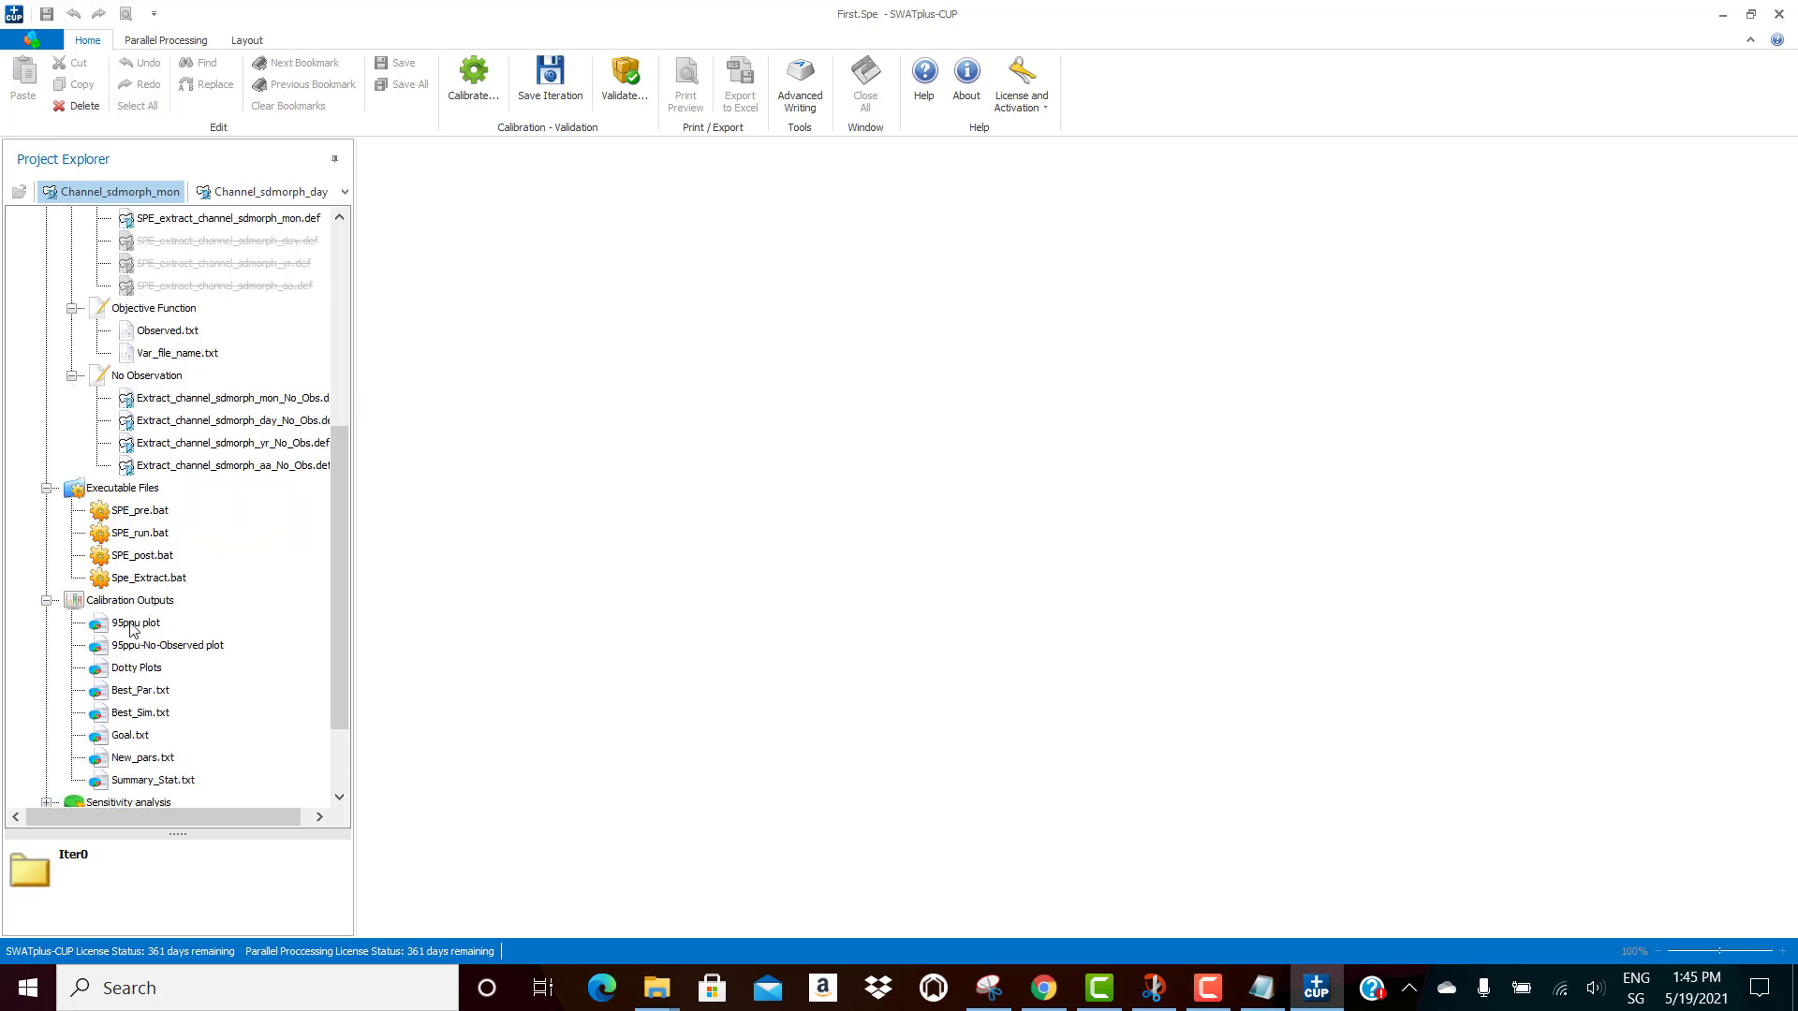
click(132, 625)
double_click(132, 624)
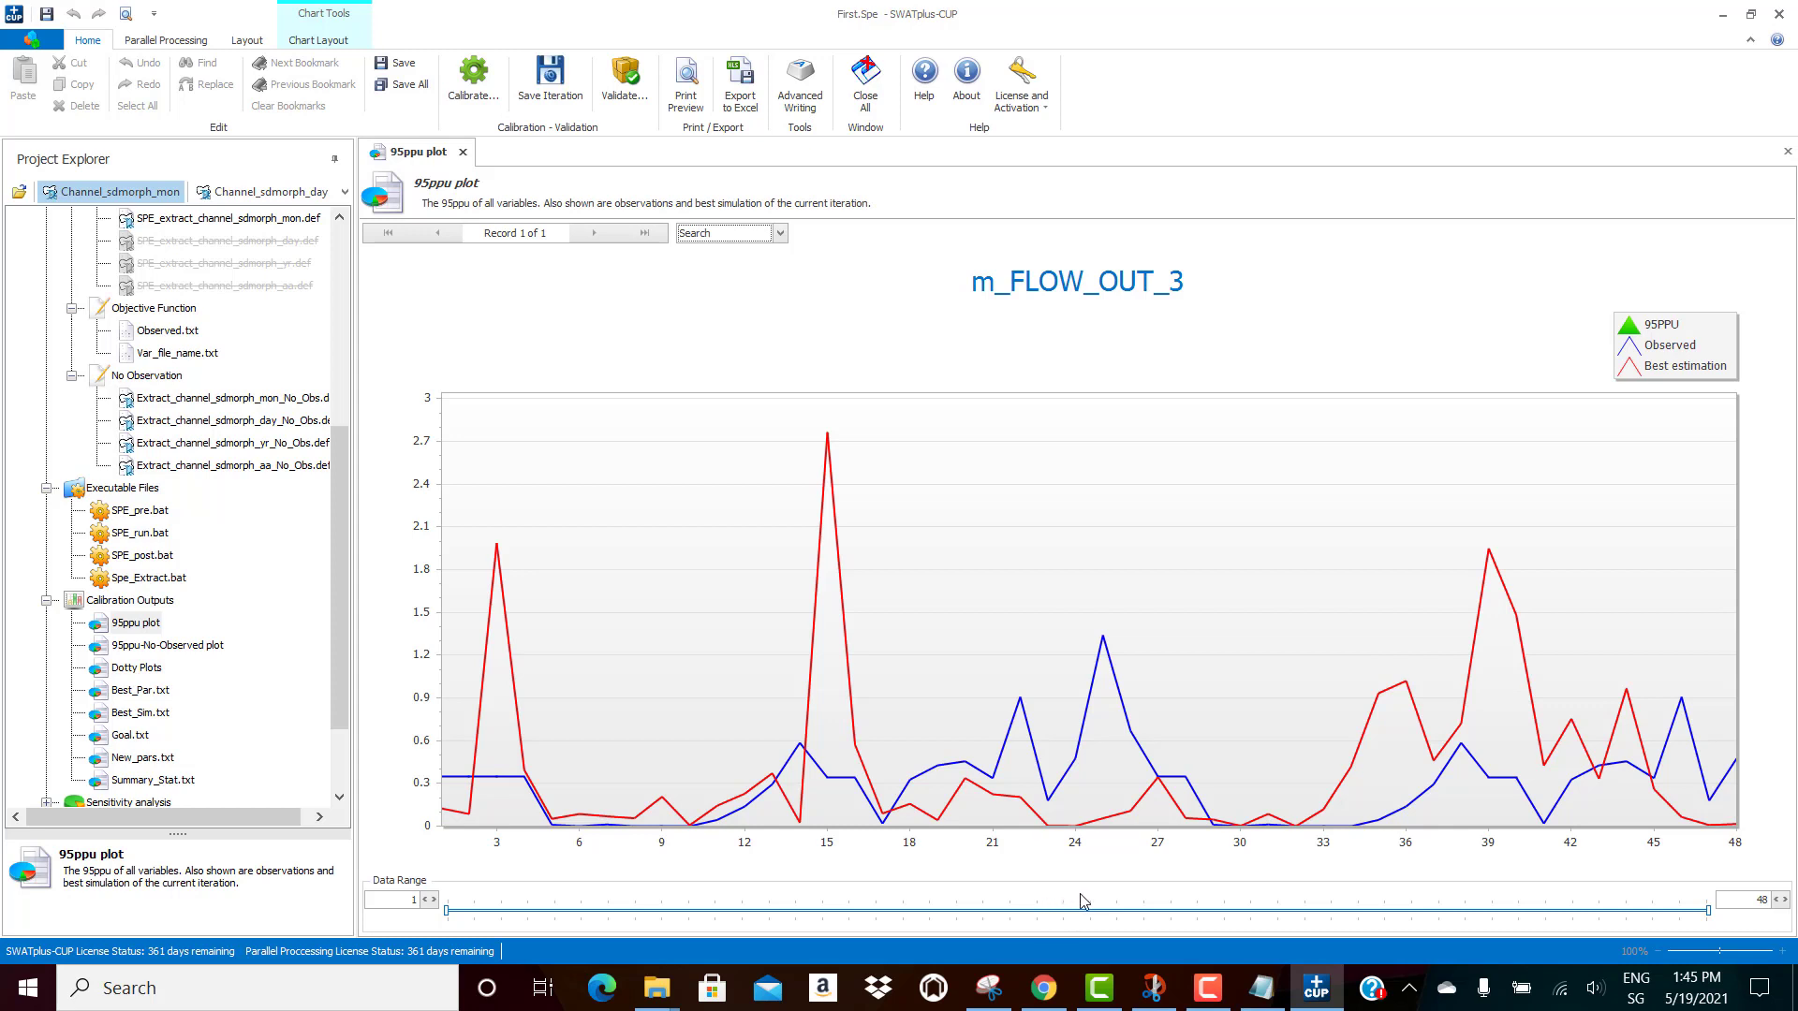
mouse_move(1105, 761)
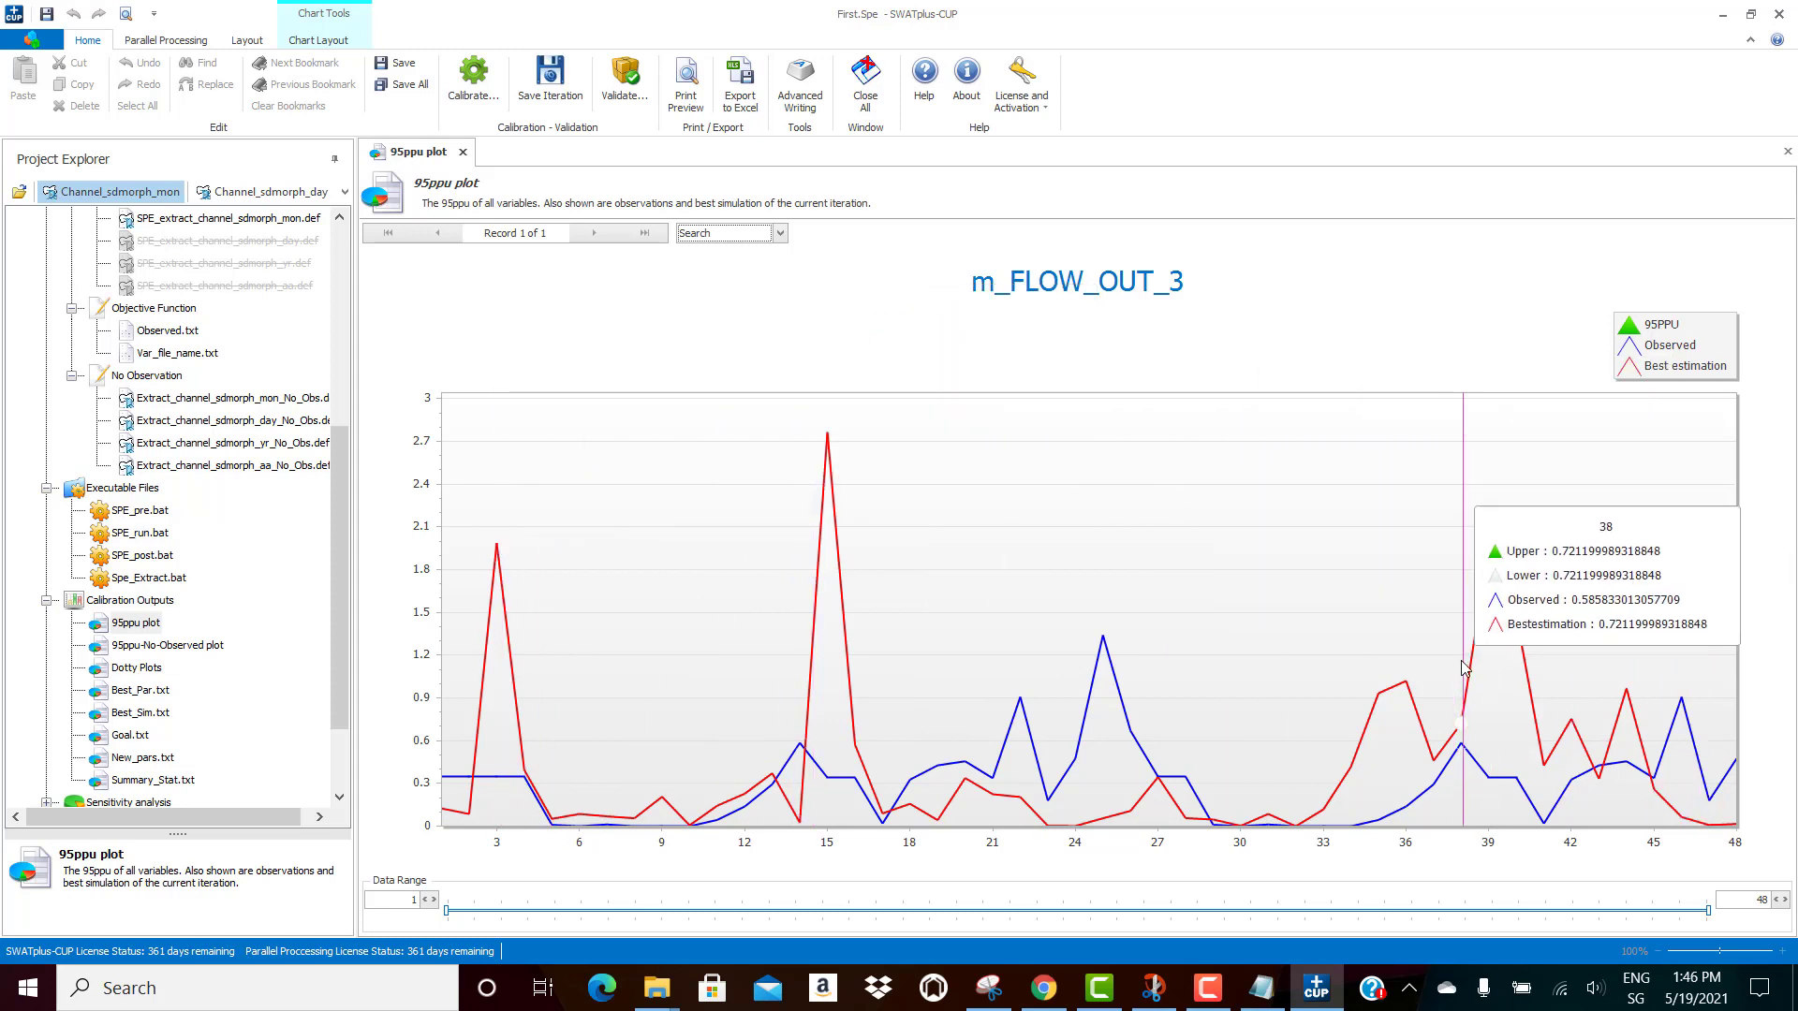
mouse_move(1492, 658)
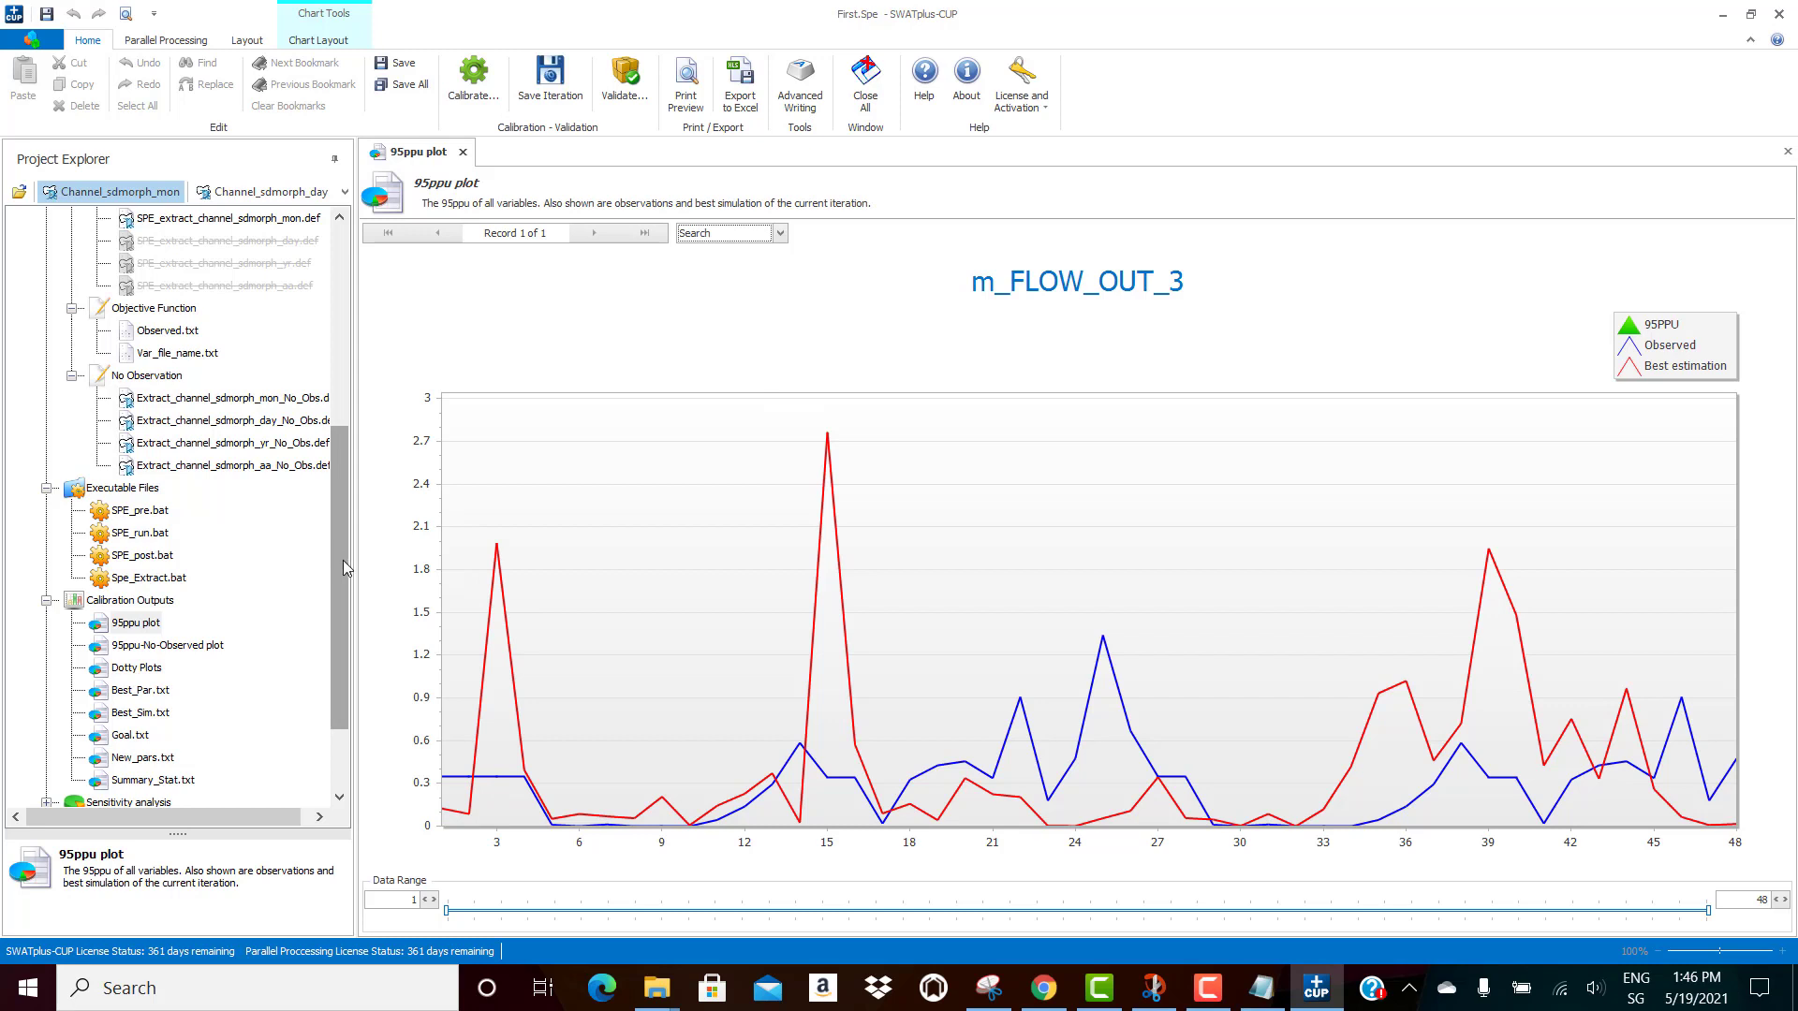
drag(343, 569, 343, 646)
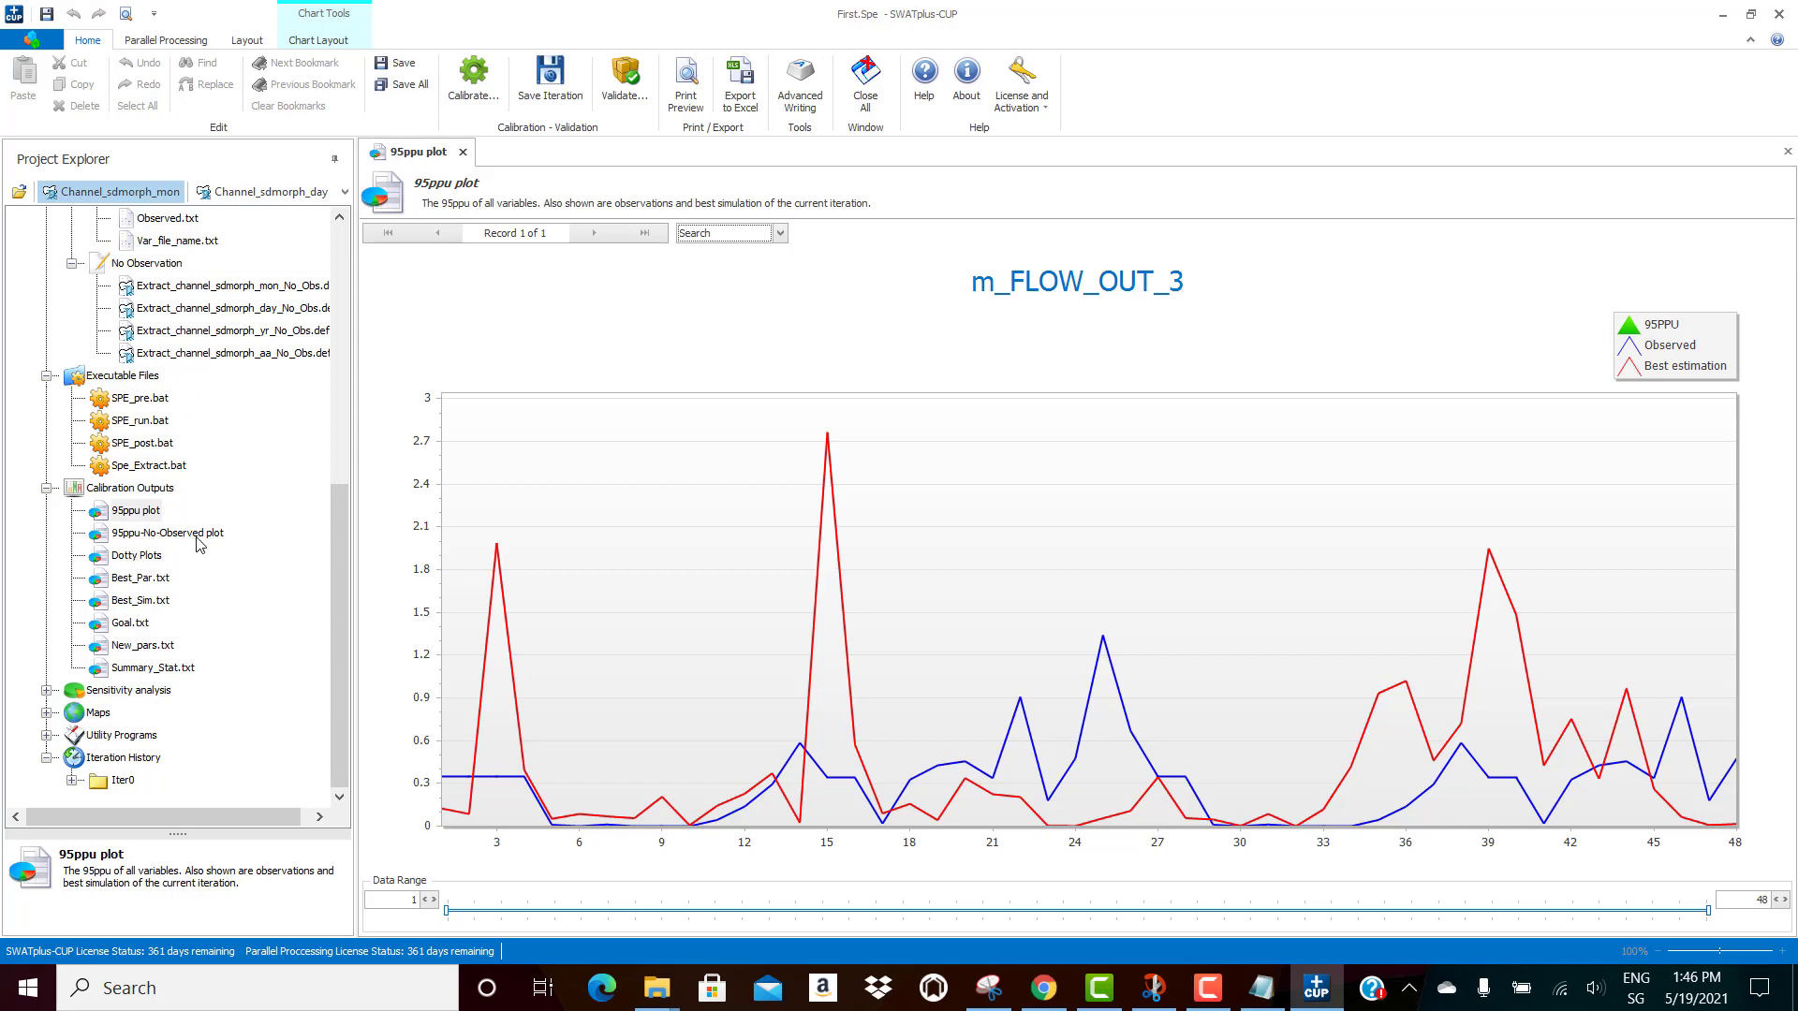
Step: Open Best_Par.txt, Best_Sim.txt and Goal.txt from Calibration Outputs
click(149, 558)
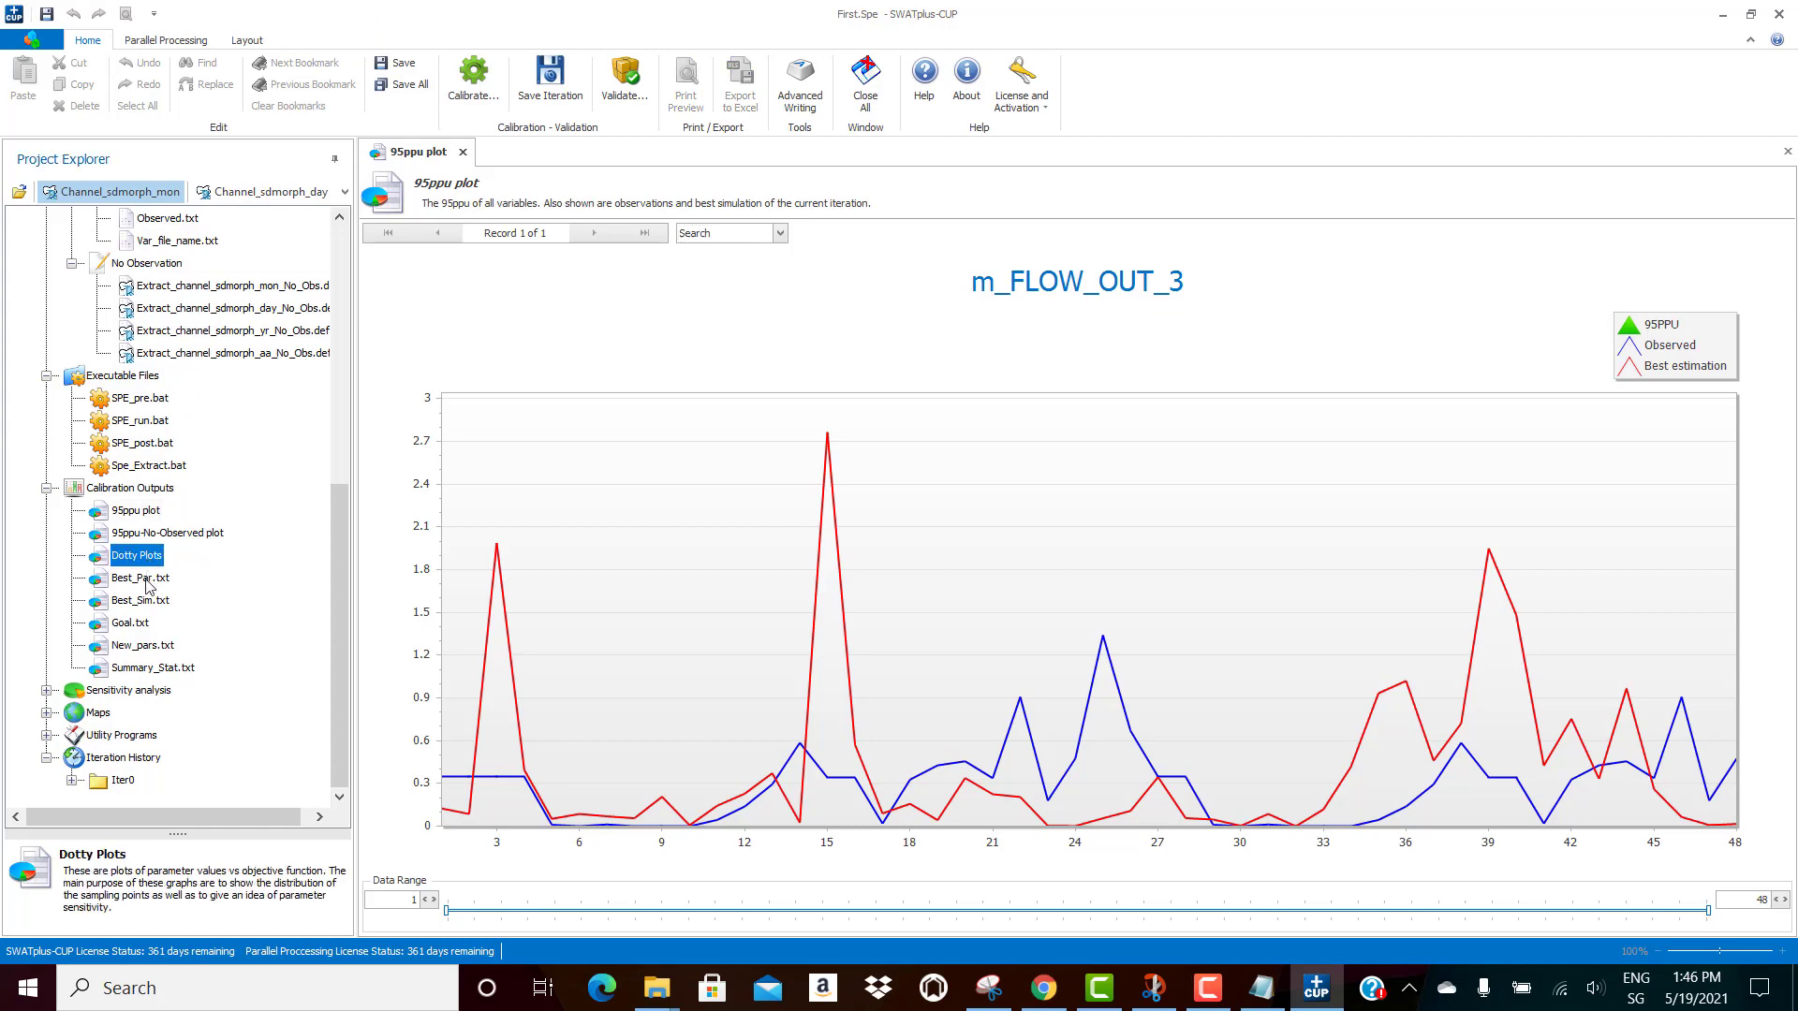
double_click(146, 585)
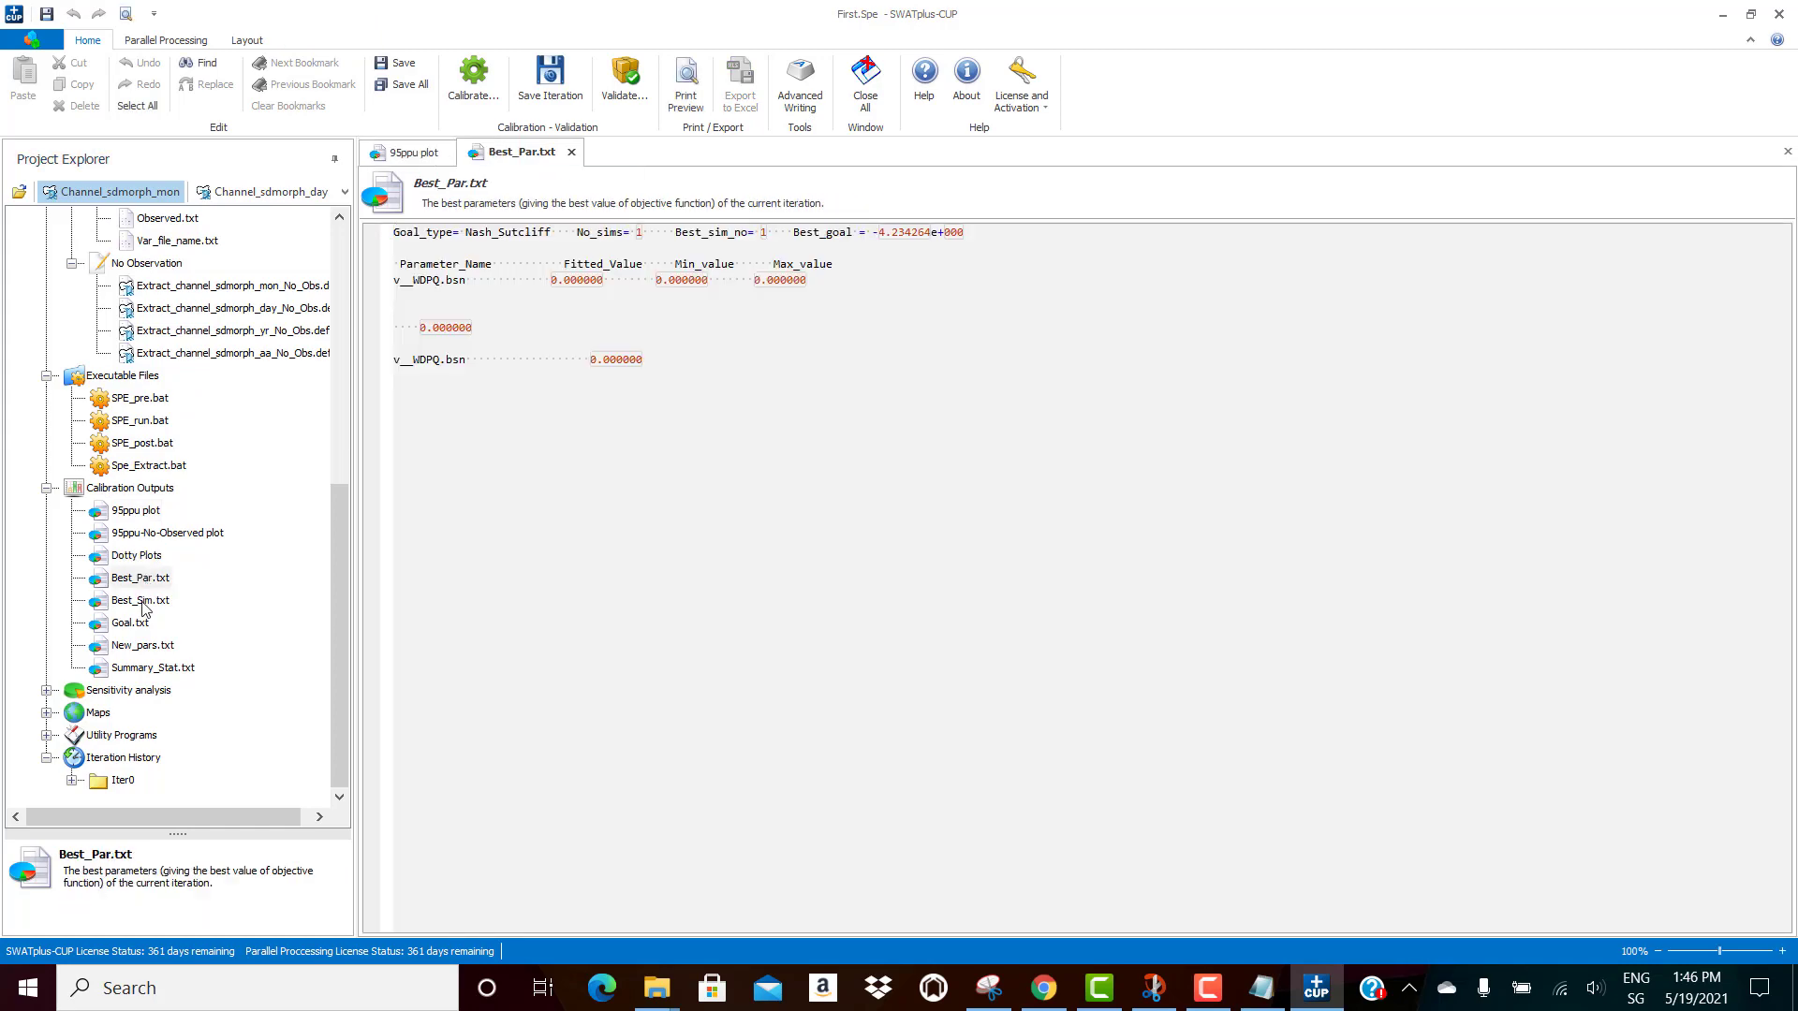
double_click(142, 601)
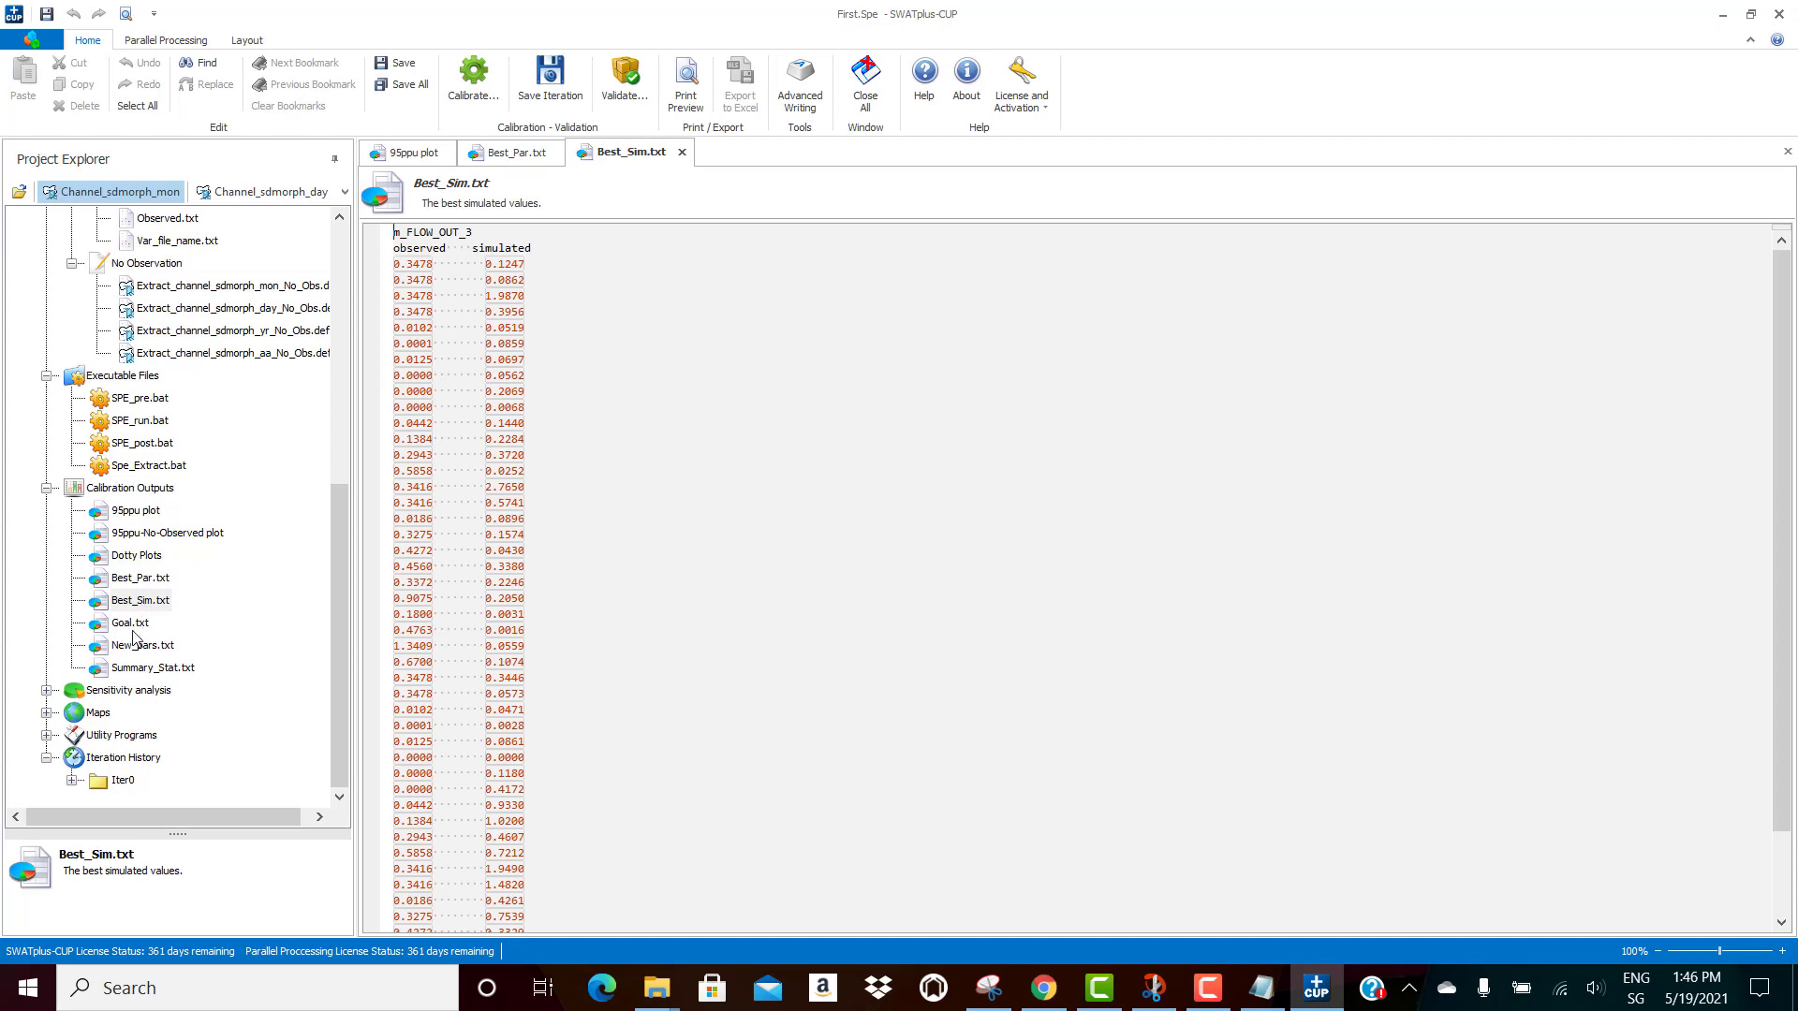
double_click(134, 626)
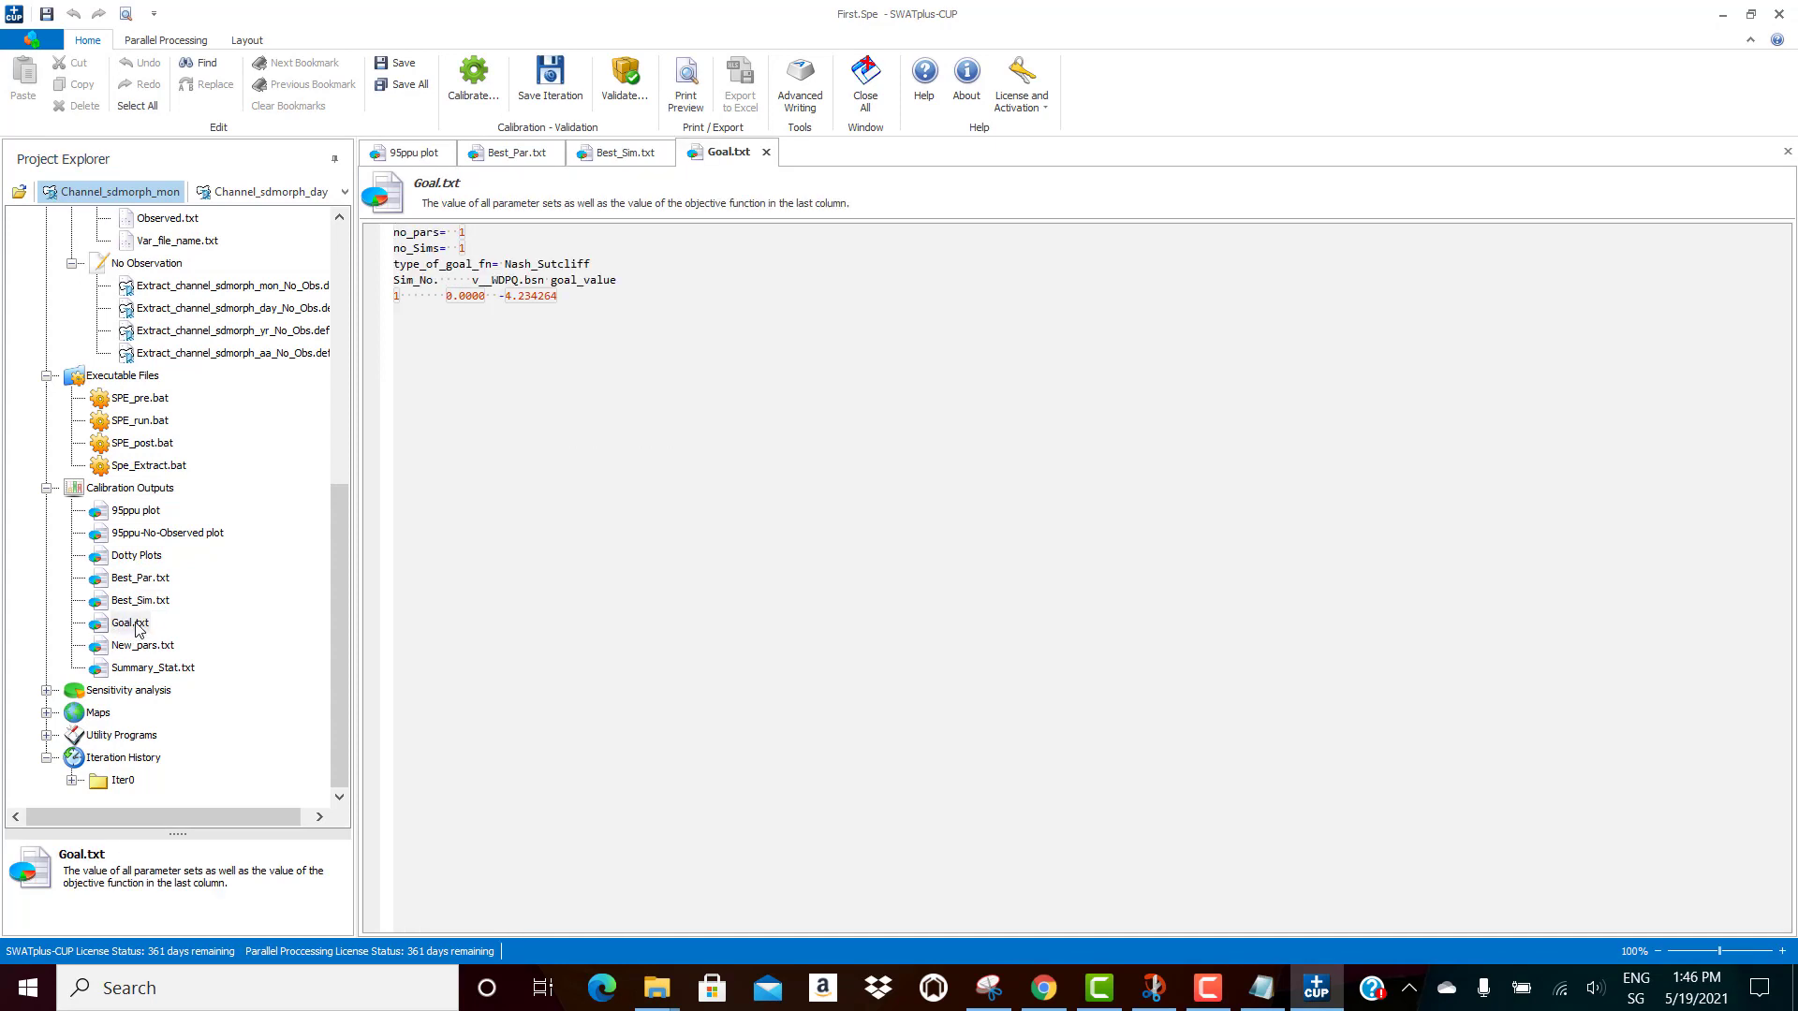
Step: Open Summary_Stat.txt showing m_FLOW_OUT_3 fit statistics (NS -4.23, PBIAS -35.8)
double_click(142, 669)
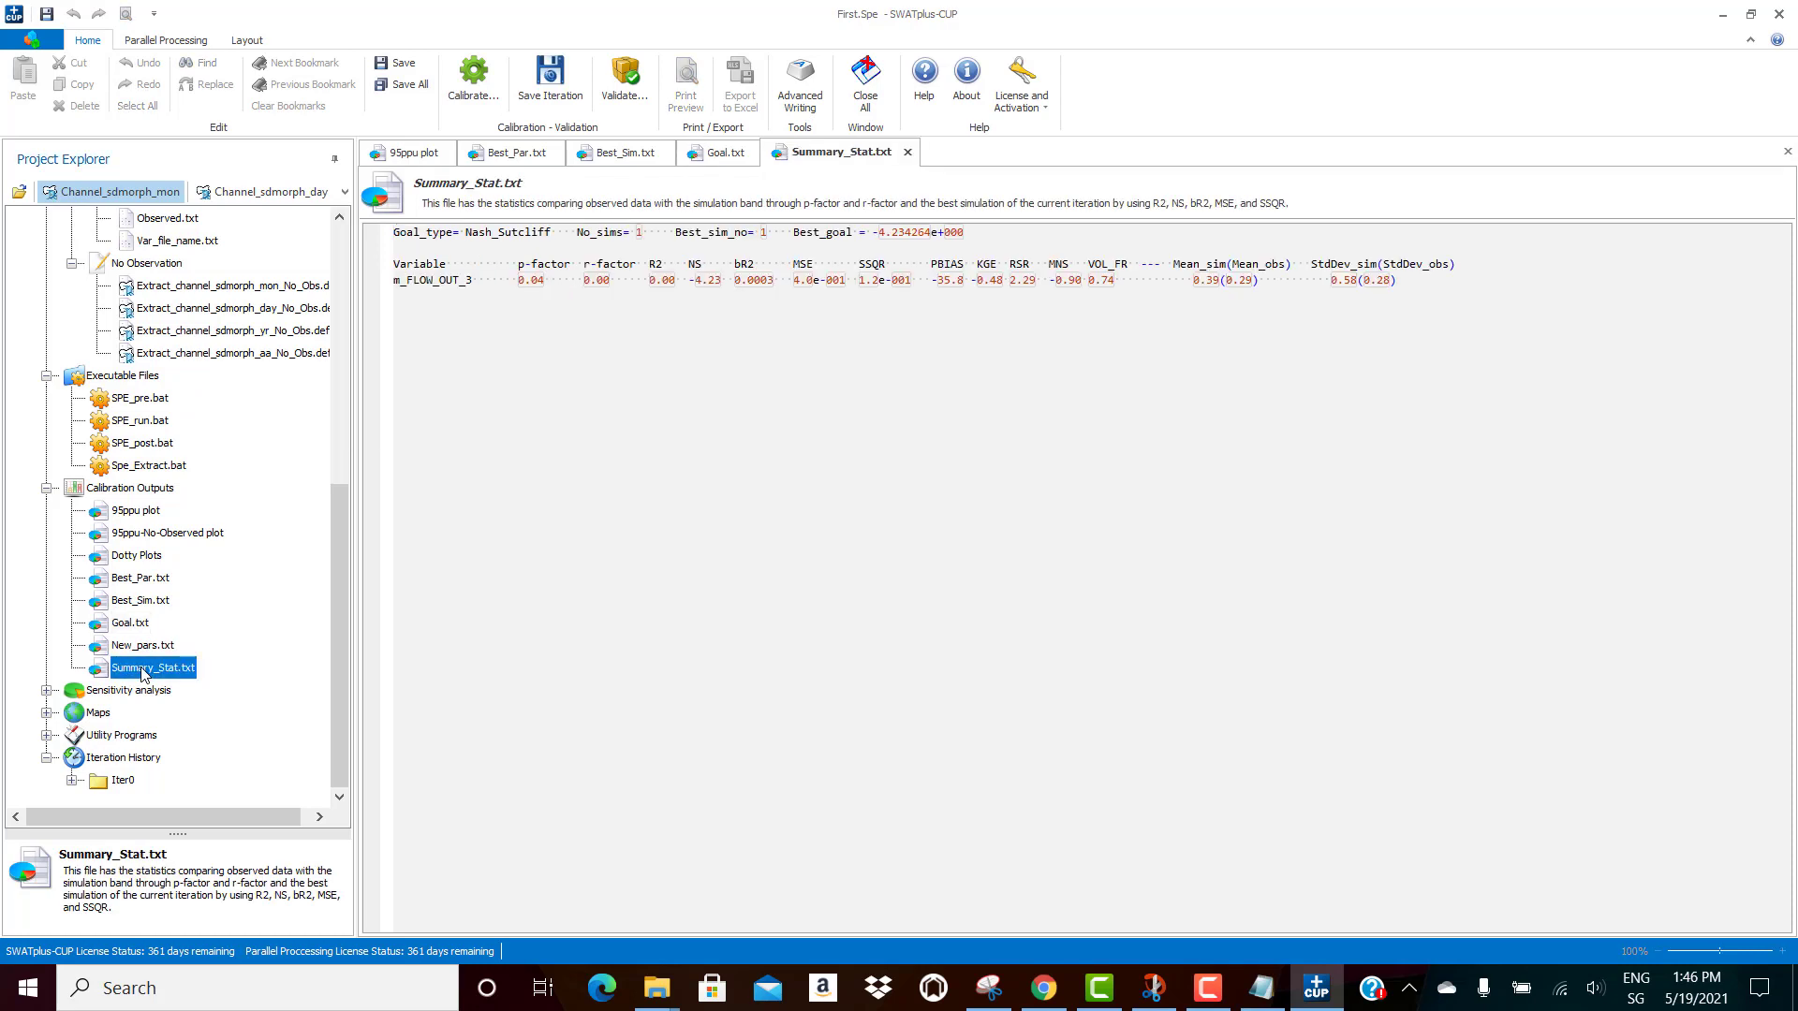